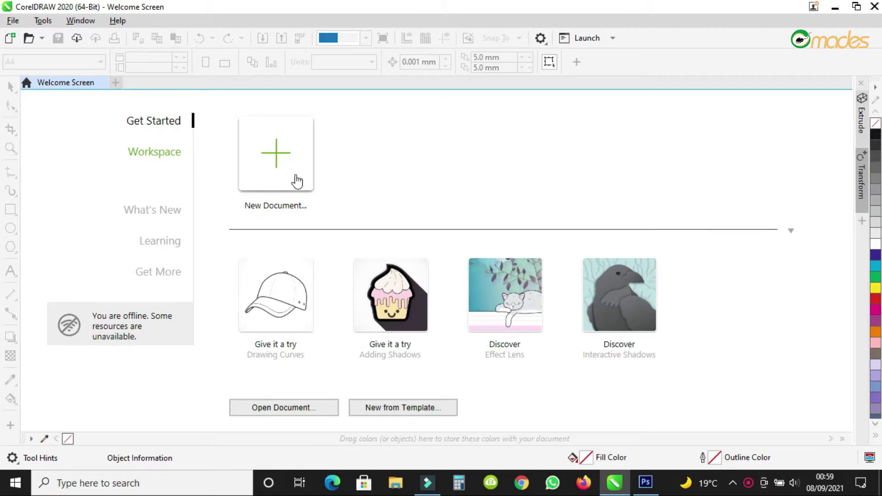
Start a new blank document from the Welcome Screen, keeping the default A4 settings.
left_click(278, 171)
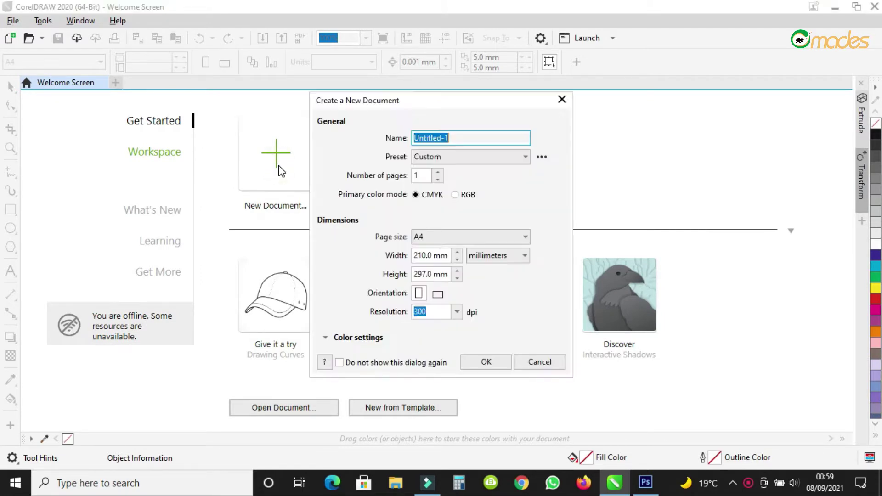
left_click(485, 362)
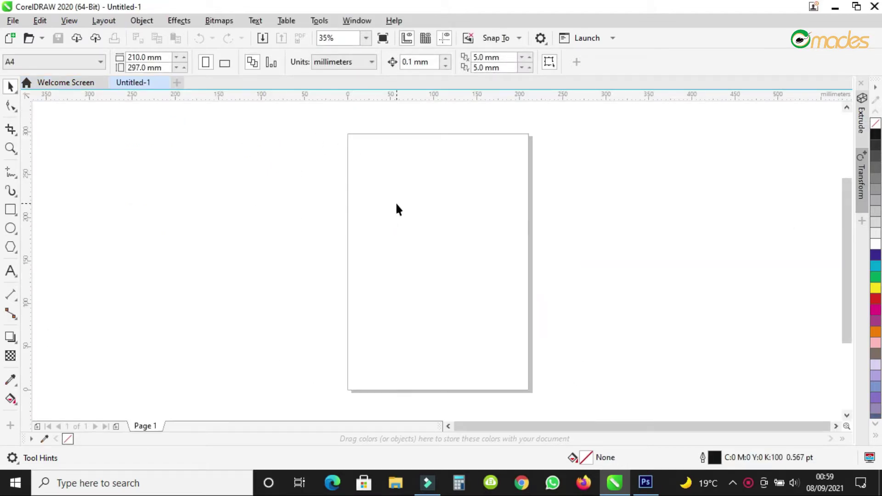
Switch measurements to inches, flip the orientation, and set the page width to 5 in.
left_click(337, 63)
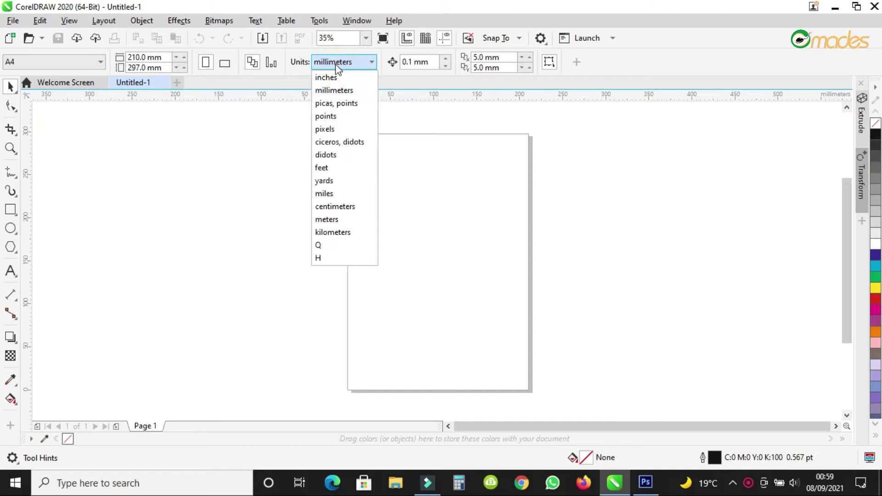
left_click(329, 78)
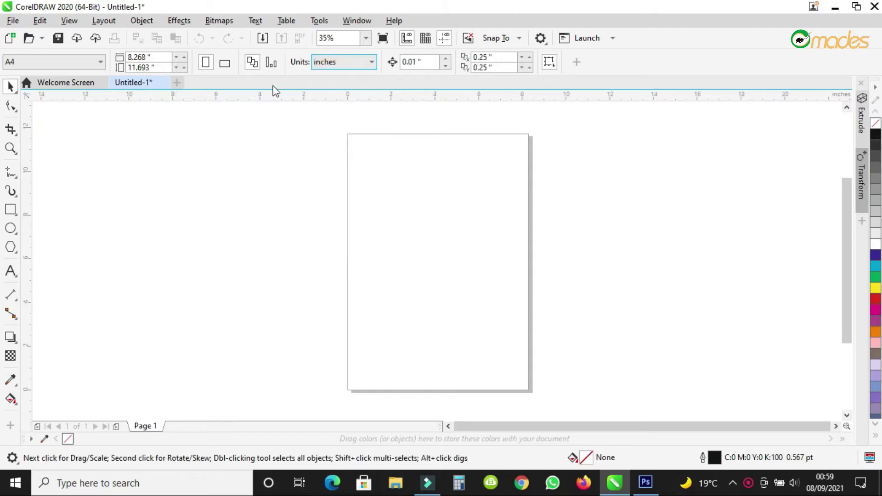
left_click(225, 64)
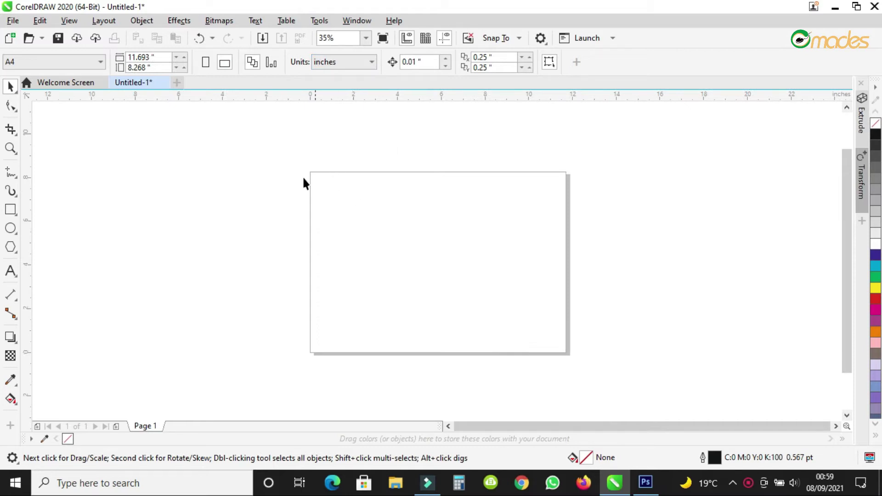
left_click(161, 57)
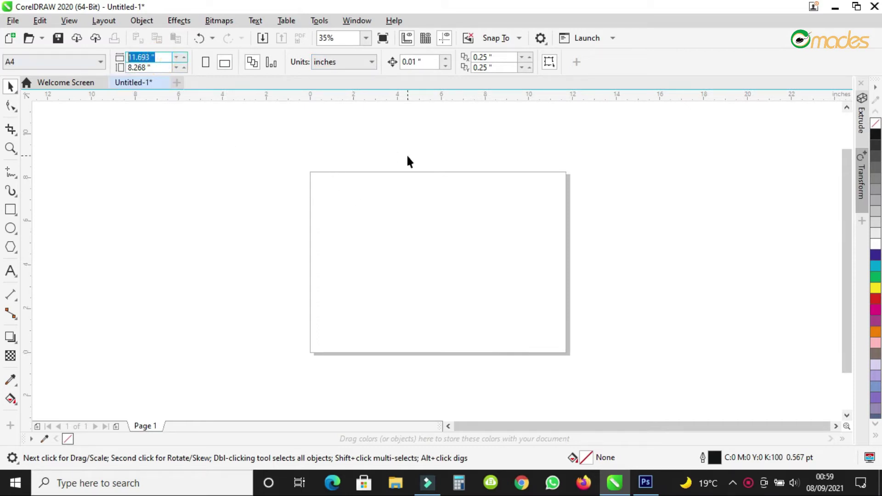
type("5")
key("Return")
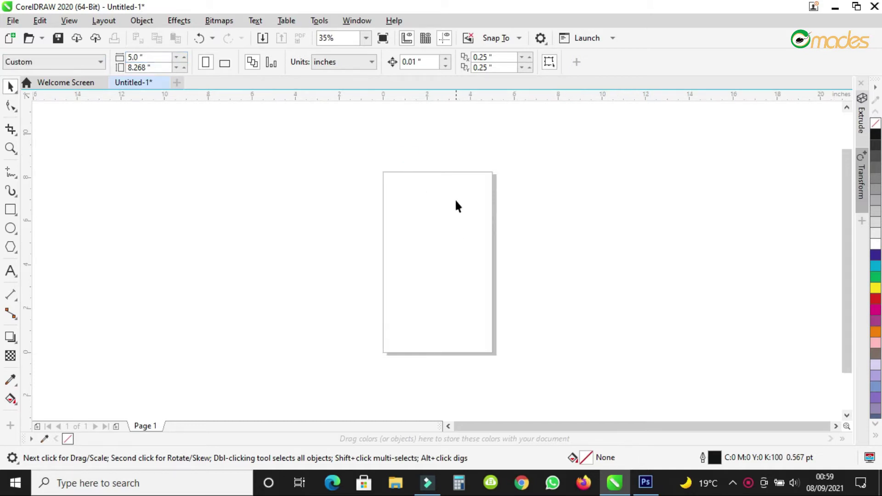
scroll(454, 199, "up", 4)
scroll(337, 132, "down", 4)
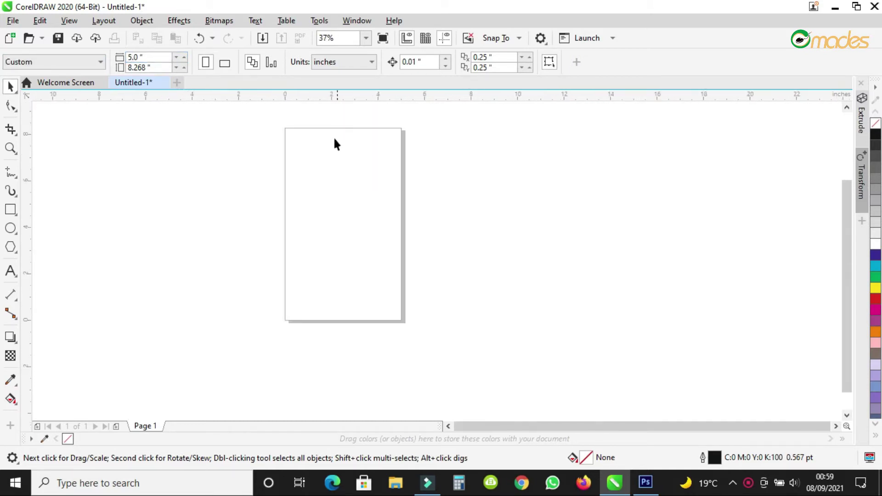
Set the page height to 7 in, making a 5 × 7 inch portrait page.
left_click(10, 148)
left_click_drag(274, 121, 443, 345)
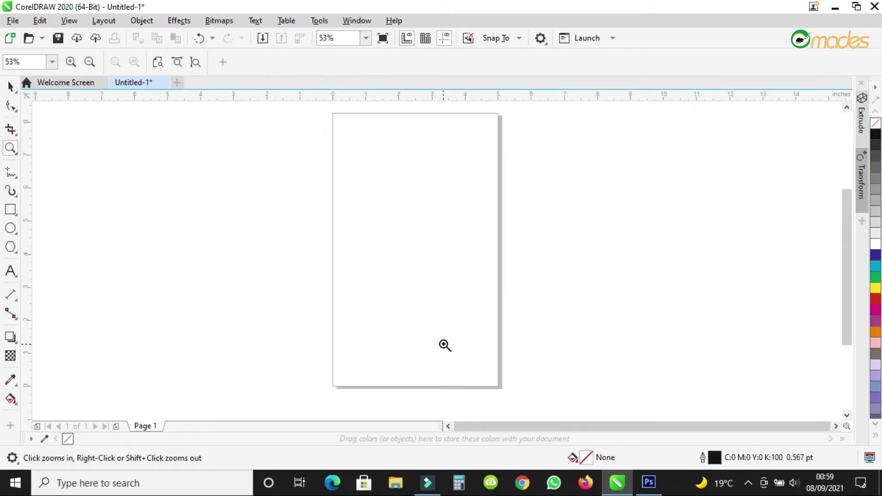
left_click(10, 85)
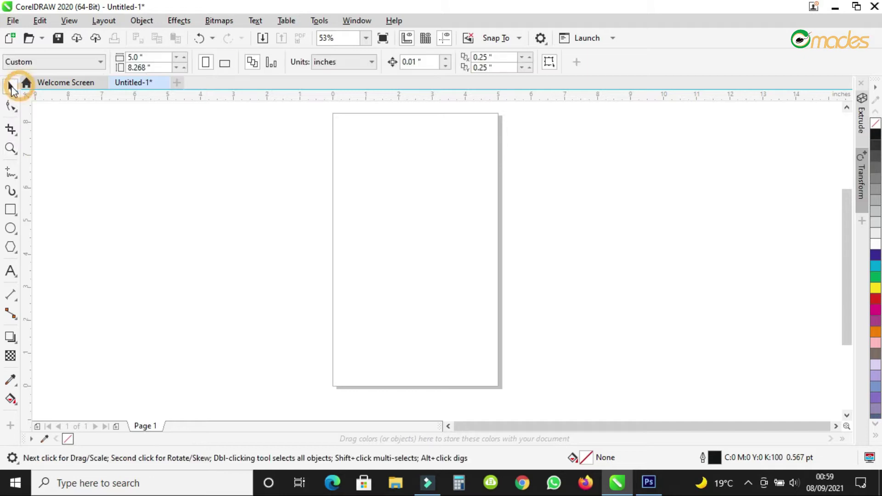
left_click(138, 67)
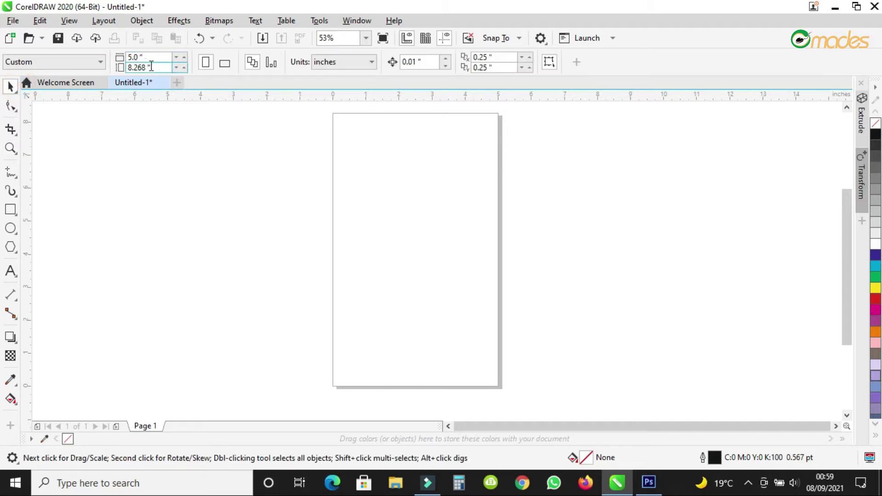
type("7")
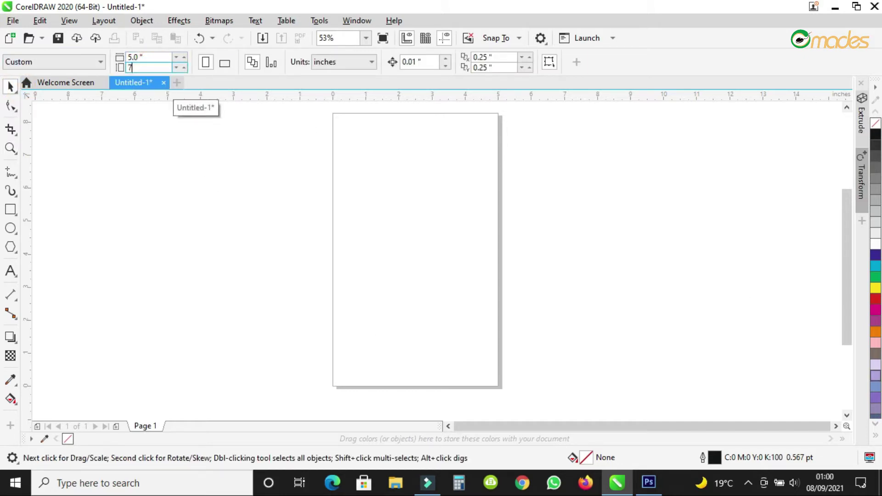
key("Return")
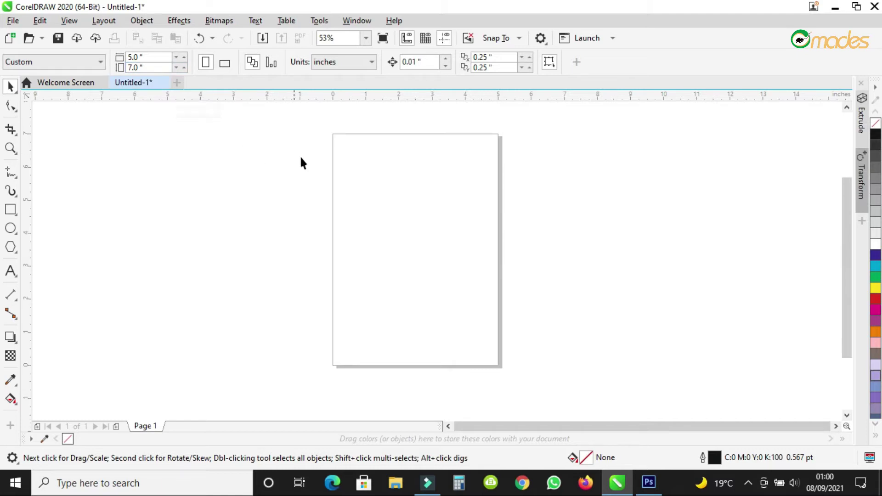
Add a 5 × 7 inch rectangle matching the page, undoing an accidental move.
double_click(11, 212)
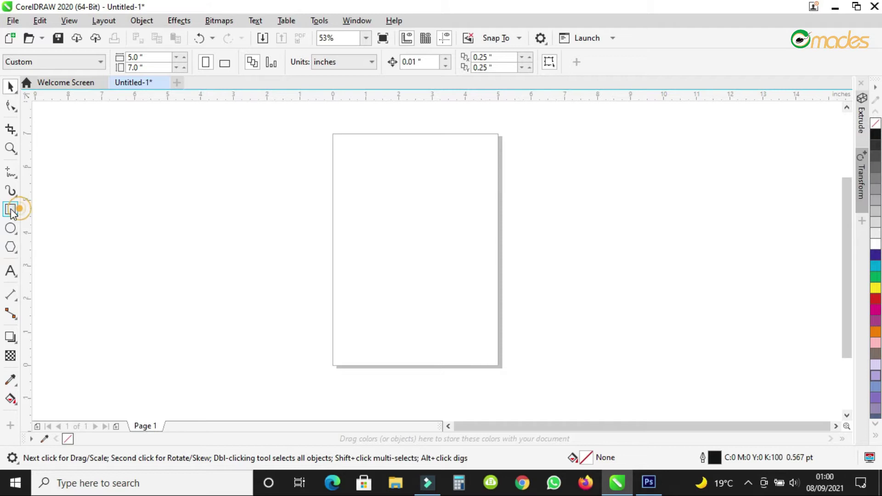
left_click(11, 86)
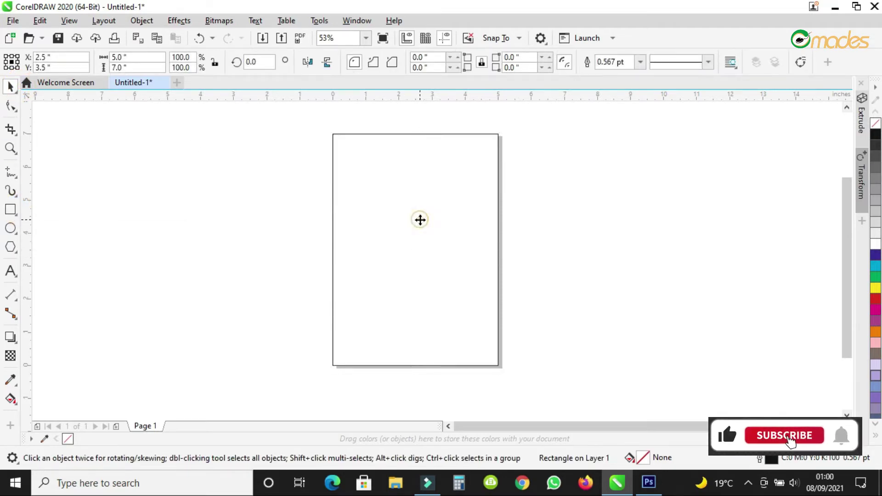
left_click_drag(420, 218, 456, 221)
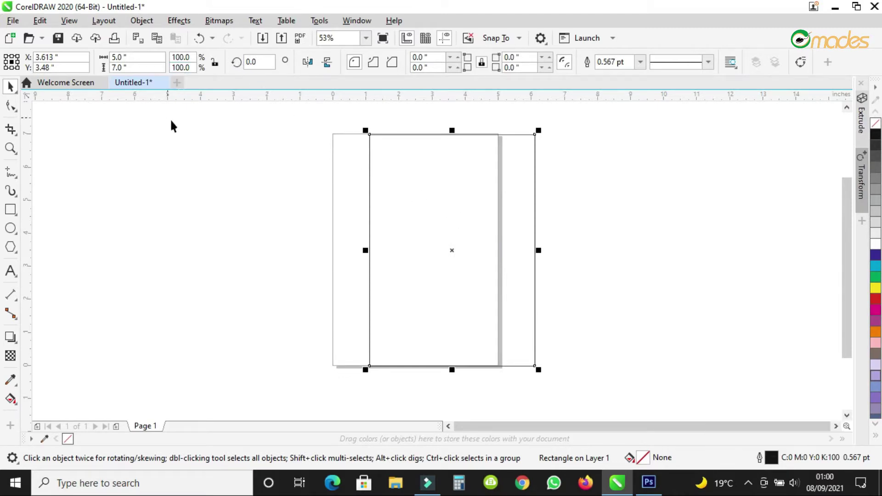
left_click(199, 39)
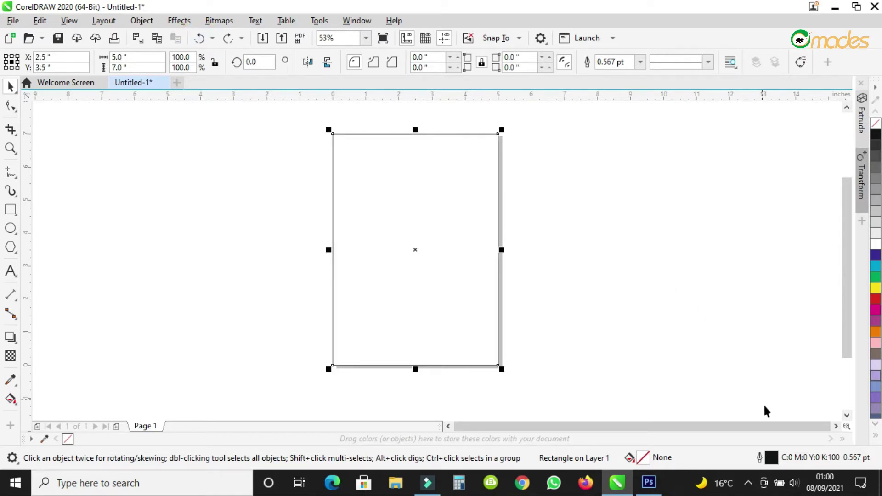
left_click(12, 402)
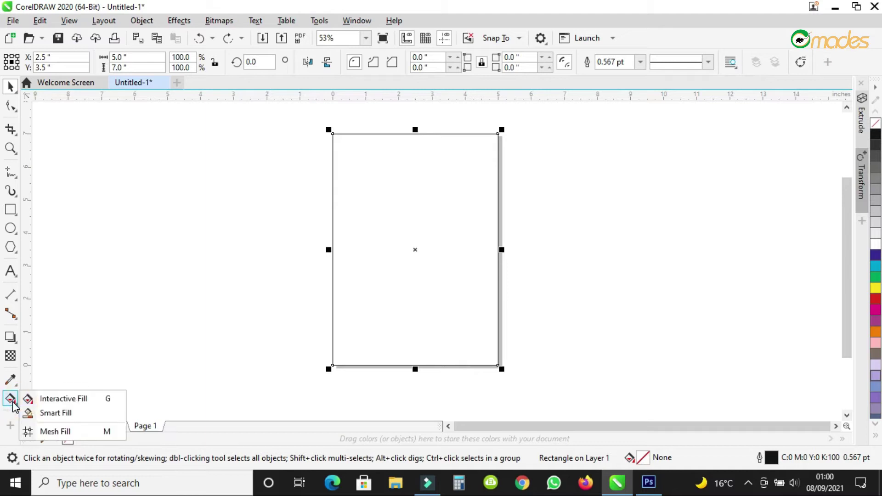
Give the rectangle a linear fountain fill from deep indigo (C98 M100 Y9 K42) to white.
left_click(50, 398)
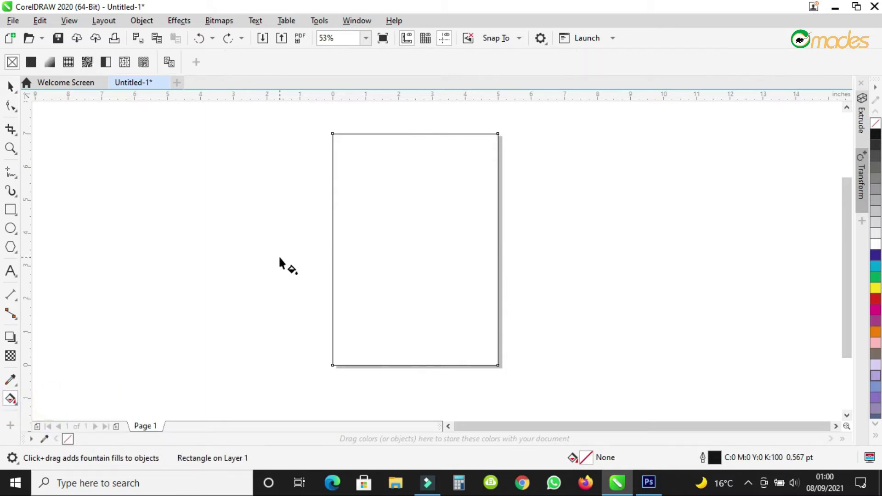
left_click(51, 62)
left_click_drag(332, 249, 346, 296)
left_click_drag(495, 248, 499, 293)
left_click(345, 297)
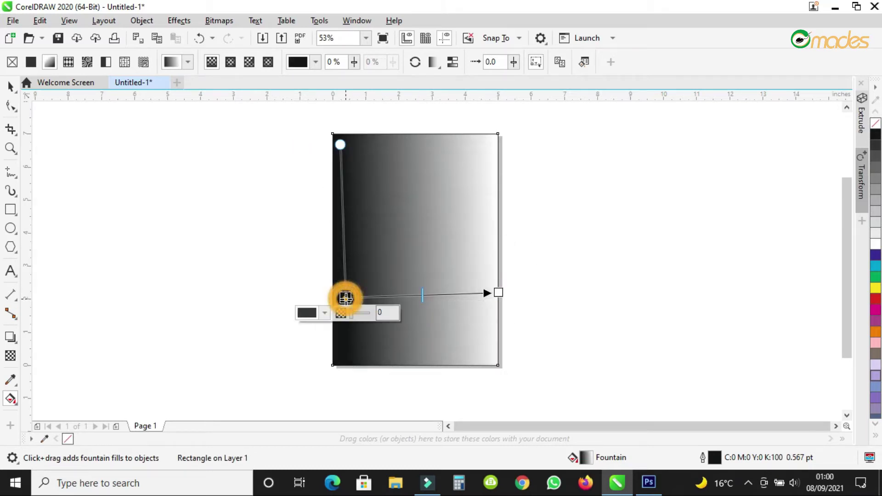
left_click(308, 314)
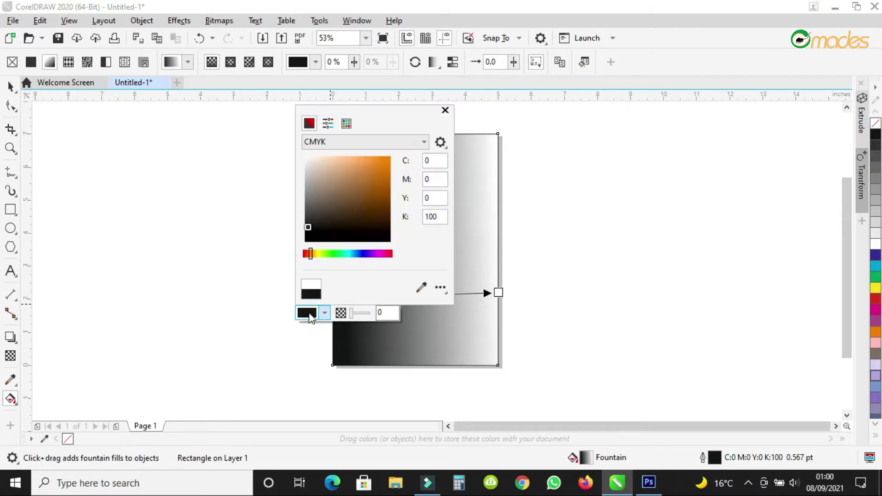
left_click(366, 254)
left_click(366, 221)
left_click(368, 218)
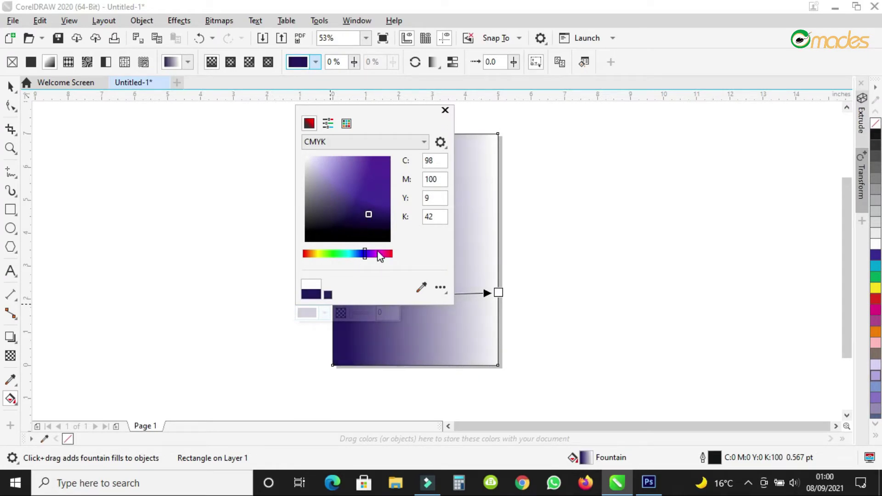
left_click(524, 215)
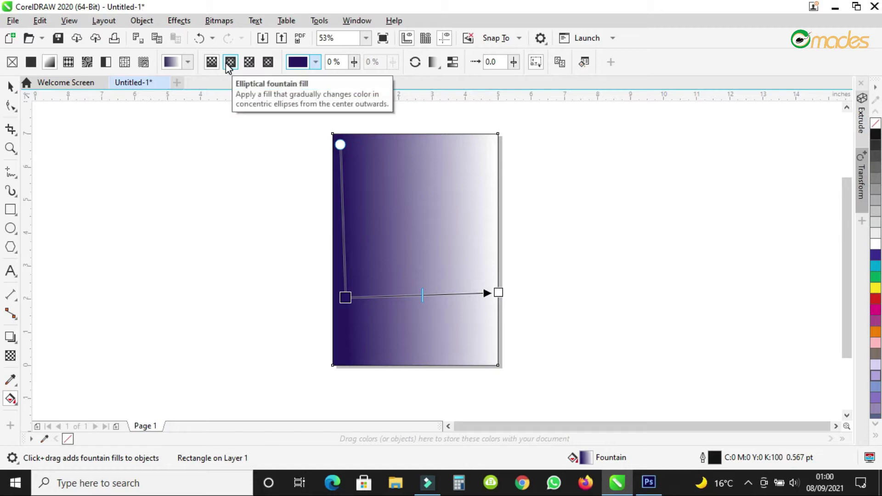
Make the gradient elliptical, with a circular white glow centred toward the lower left.
left_click(229, 64)
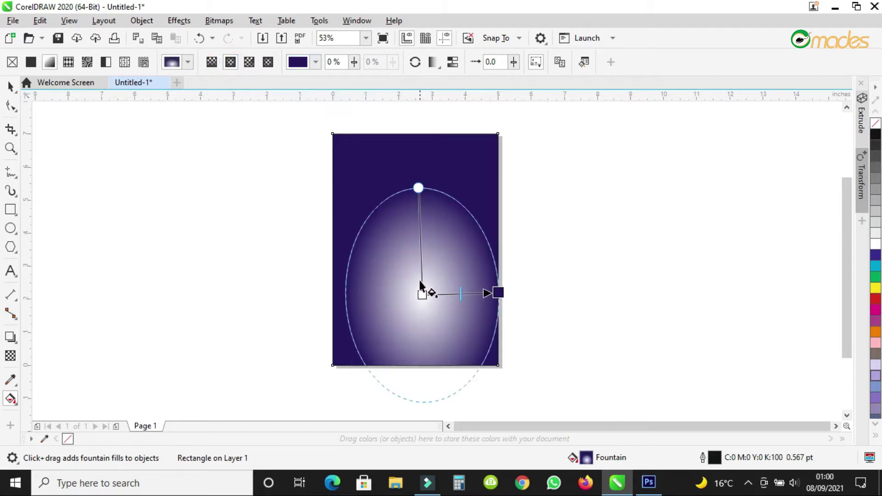
left_click_drag(422, 296, 373, 296)
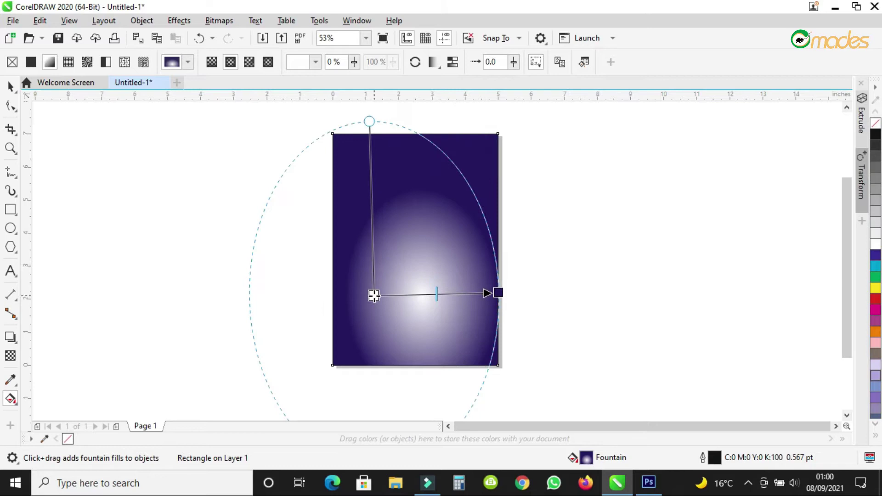
left_click_drag(370, 122, 374, 185)
left_click_drag(437, 293, 422, 295)
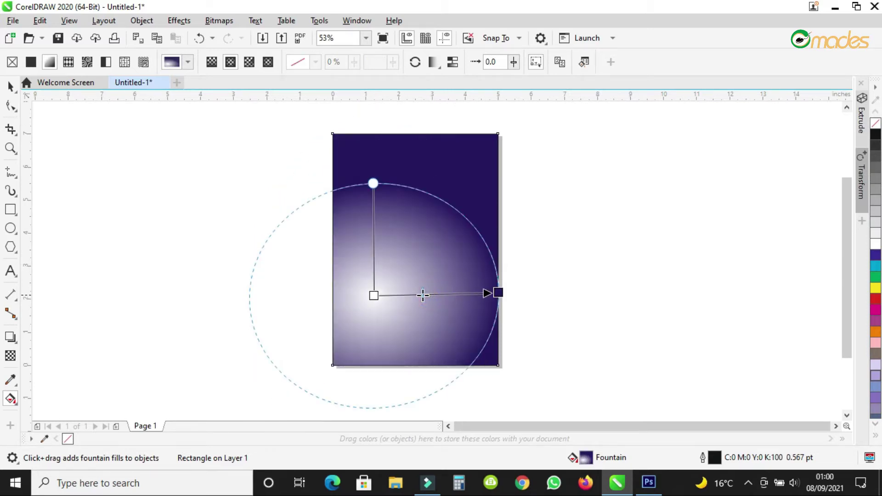
left_click(11, 148)
left_click_drag(321, 133, 538, 371)
left_click(10, 85)
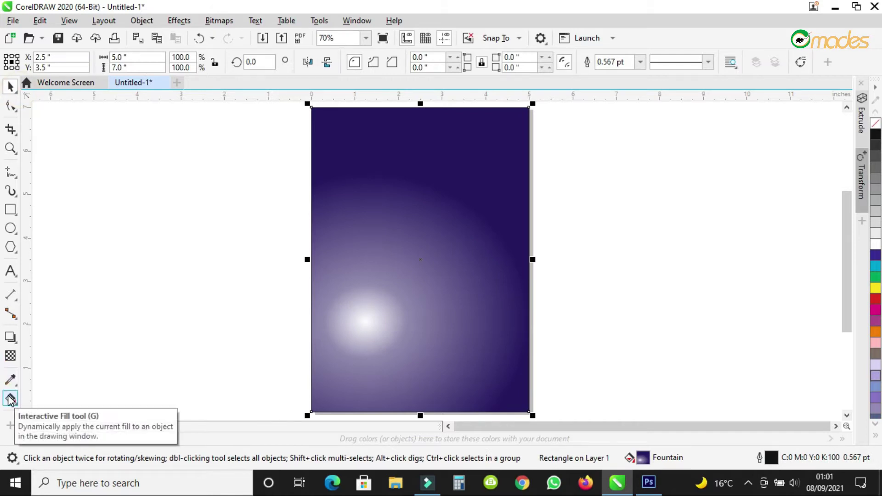
Shrink the glow and set its centre colour to pale blue C63 M45 Y7 K4.
left_click(15, 402)
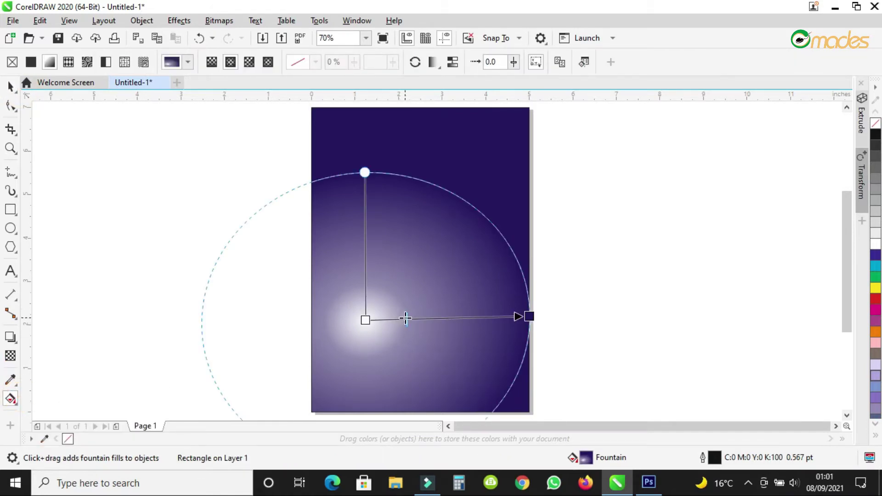
left_click_drag(406, 318, 333, 318)
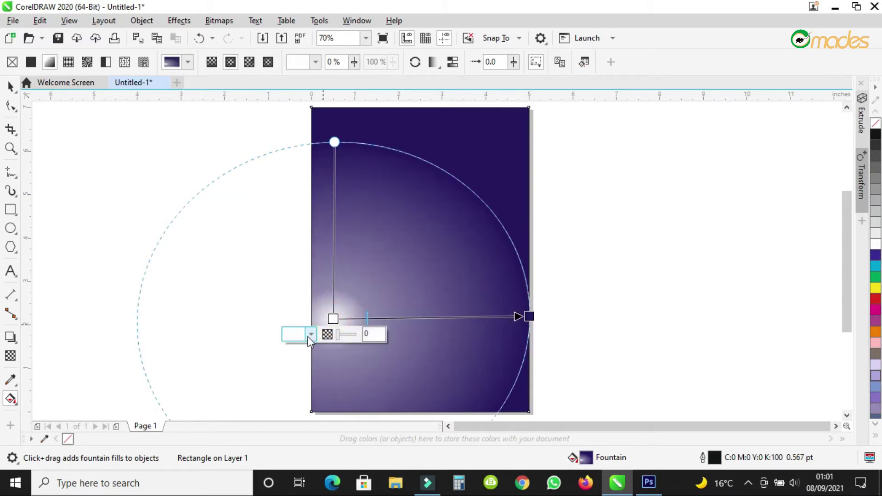
left_click(301, 337)
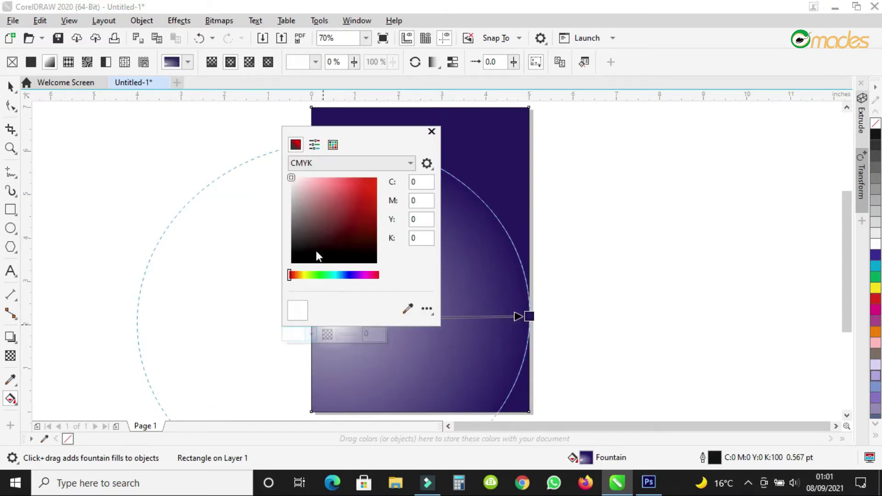
left_click(343, 276)
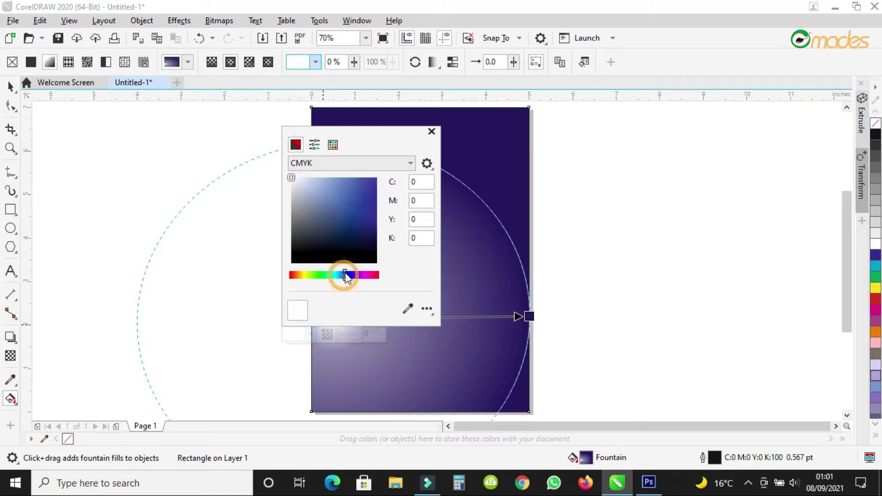
left_click(330, 216)
left_click_drag(329, 217, 322, 199)
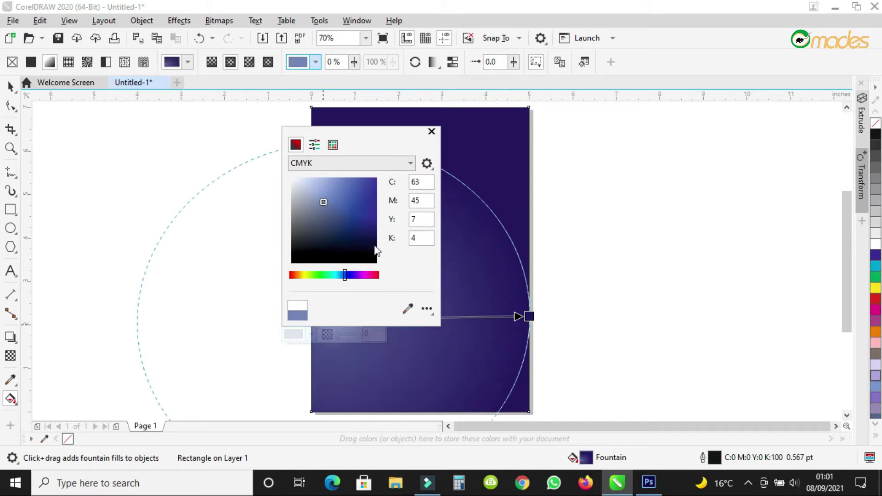
left_click(530, 316)
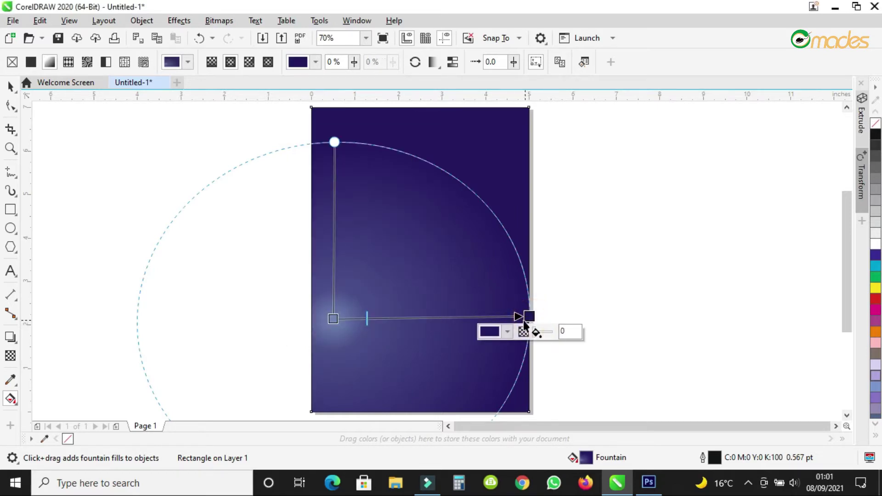
Lighten the outer gradient colour slightly and shrink the glow's vertical and horizontal reach.
left_click(496, 330)
left_click_drag(532, 224, 540, 223)
left_click(426, 315)
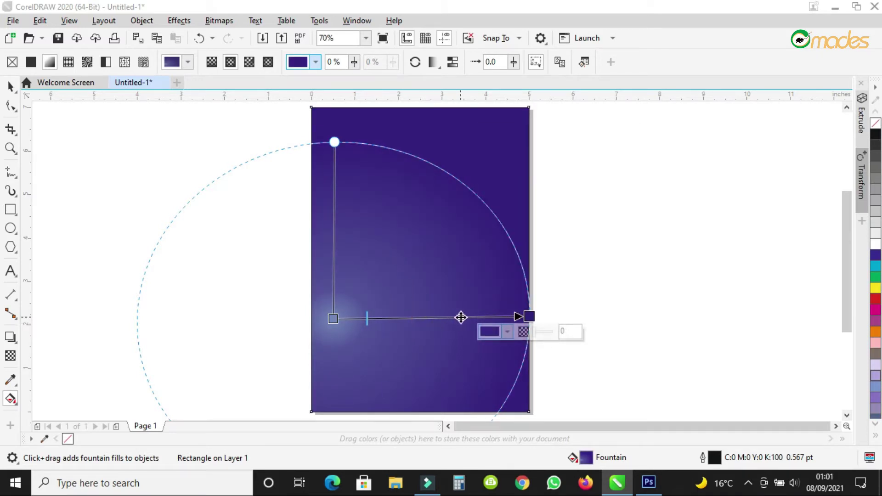
left_click_drag(335, 142, 334, 150)
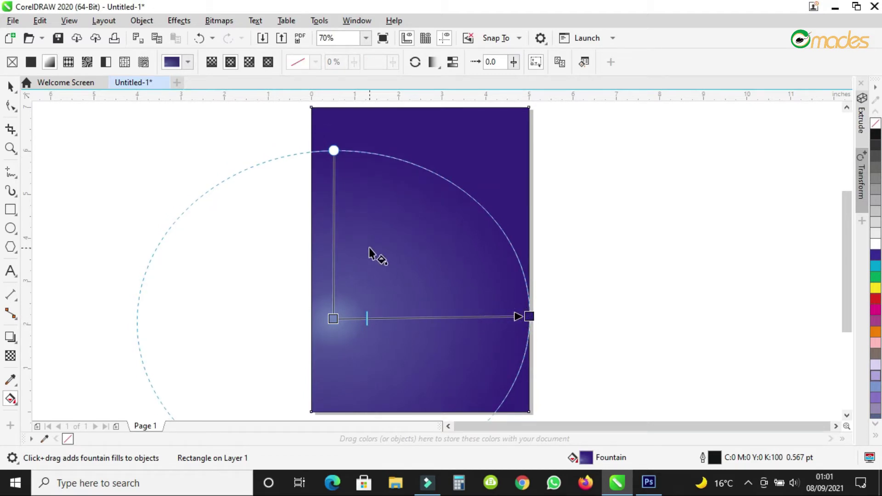
scroll(373, 253, "down", 3)
scroll(369, 249, "up", 3)
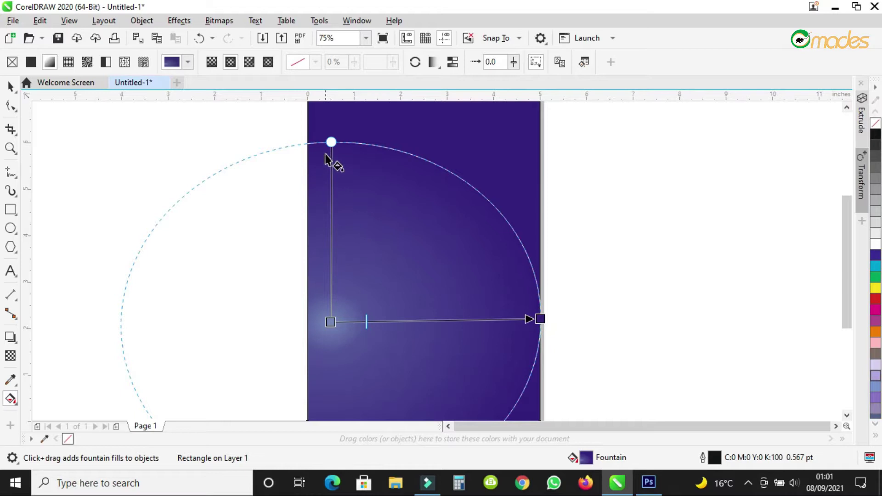
left_click_drag(329, 141, 327, 151)
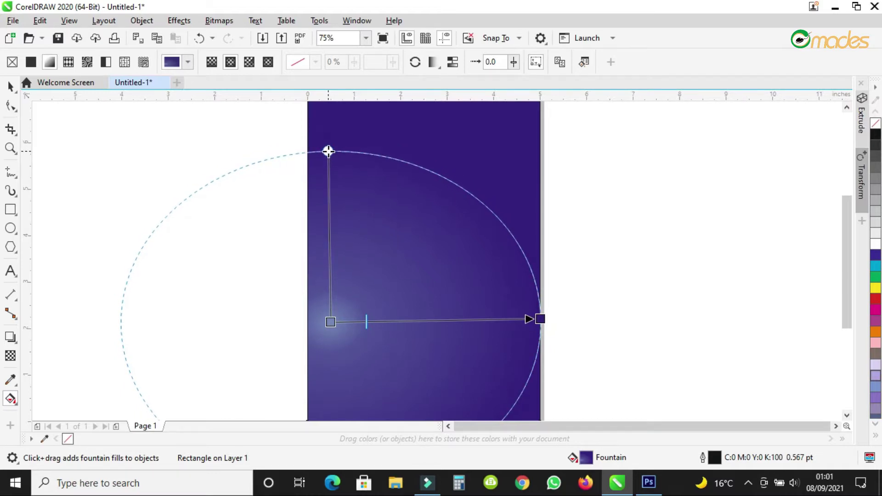
left_click_drag(540, 318, 492, 321)
Recolour the gradient's outer stop to a softer, lighter violet.
left_click(492, 321)
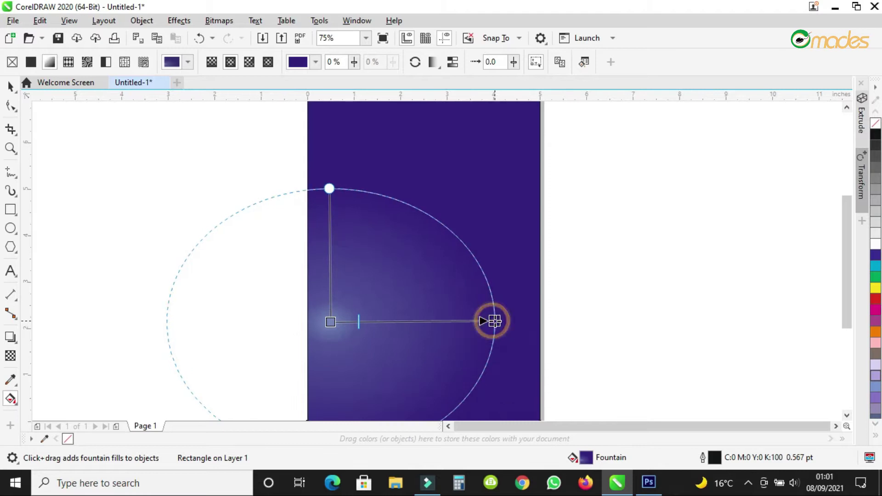
left_click(457, 336)
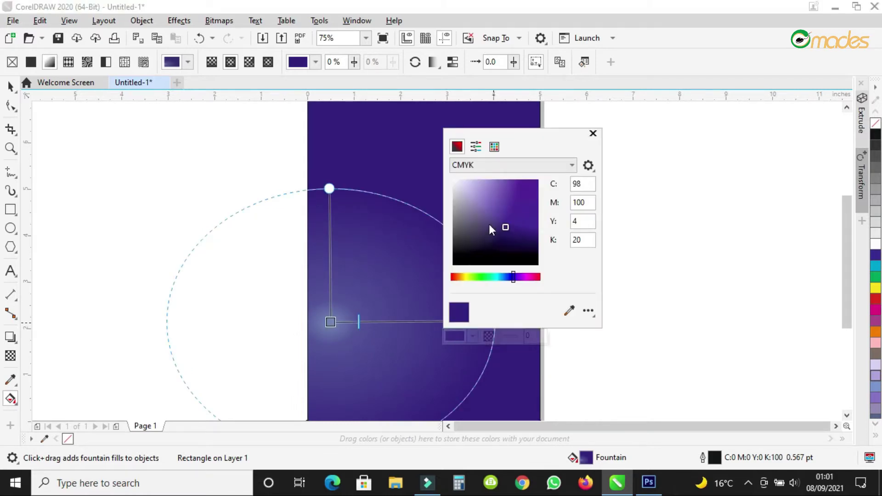
left_click(494, 222)
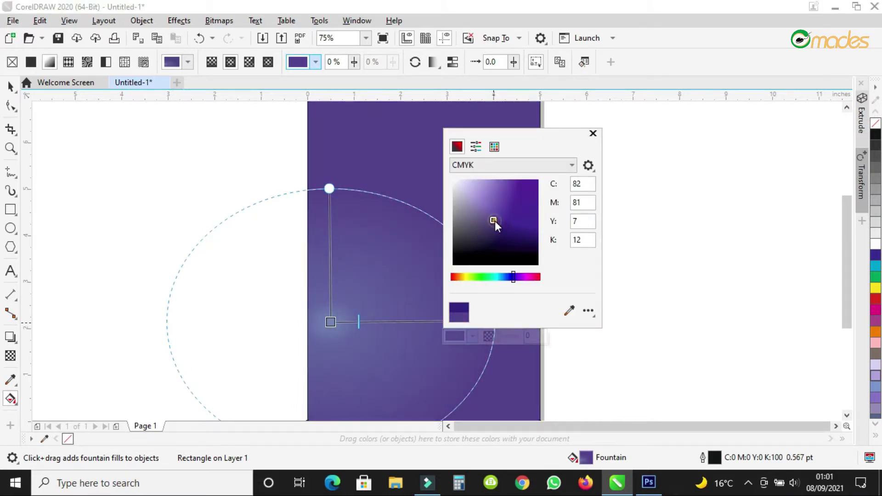
left_click_drag(496, 222, 497, 224)
left_click(495, 221)
left_click(329, 189)
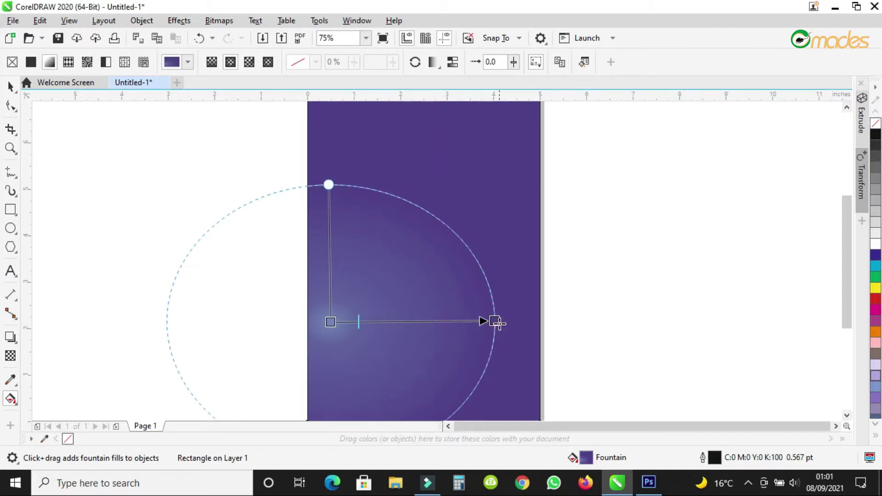
Narrow the radial glow further and shift it up and to the left.
left_click_drag(495, 320, 470, 321)
left_click(478, 321)
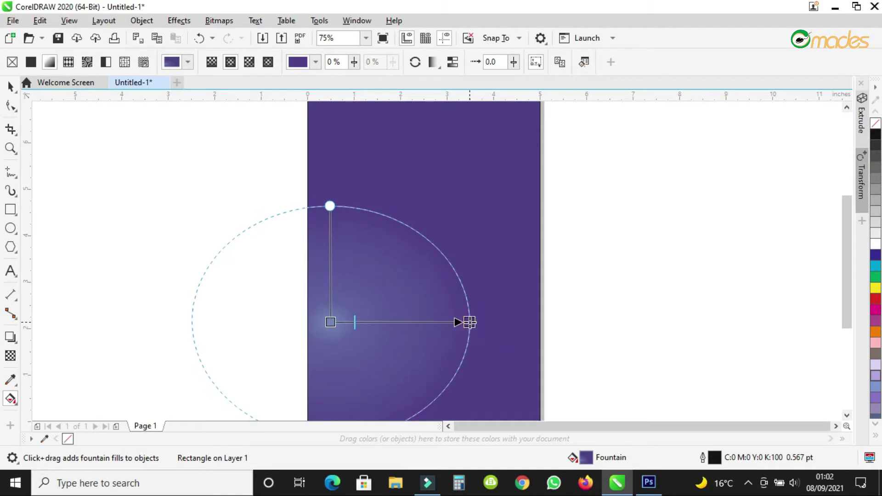
left_click(355, 322)
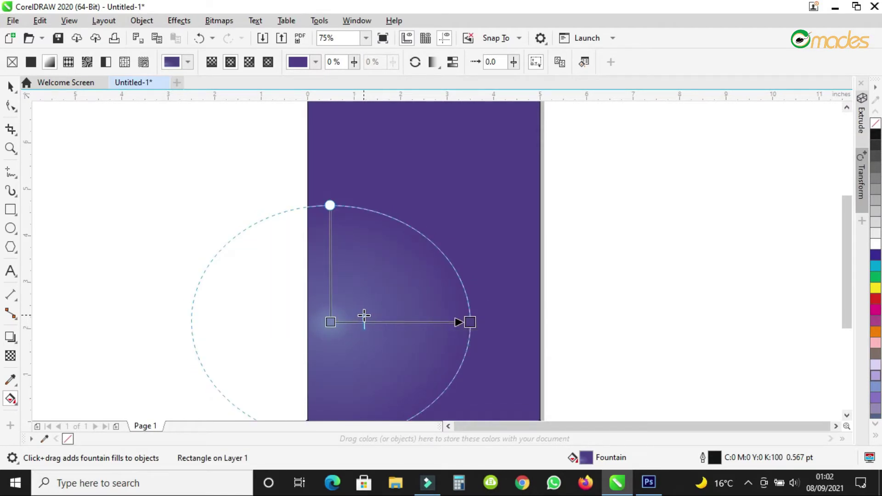
left_click_drag(331, 321, 329, 293)
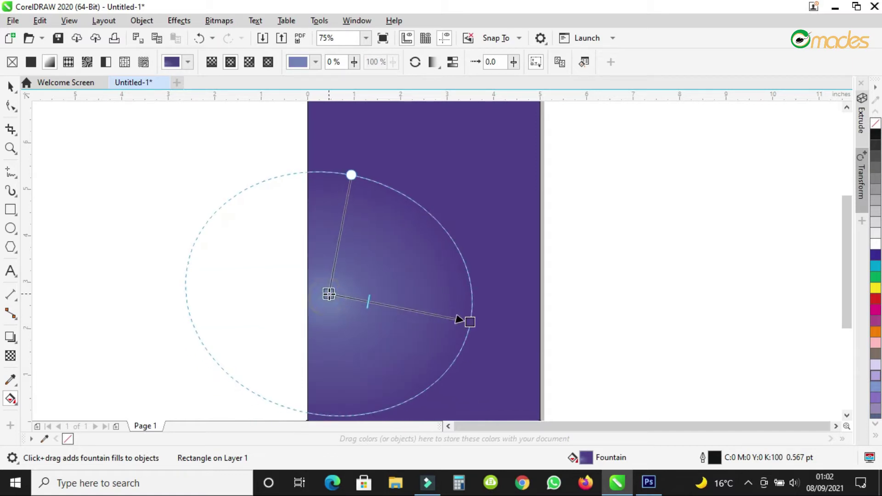
Lighten the glow's centre colour to blue C55 M37 Y5 K1.
left_click(274, 307)
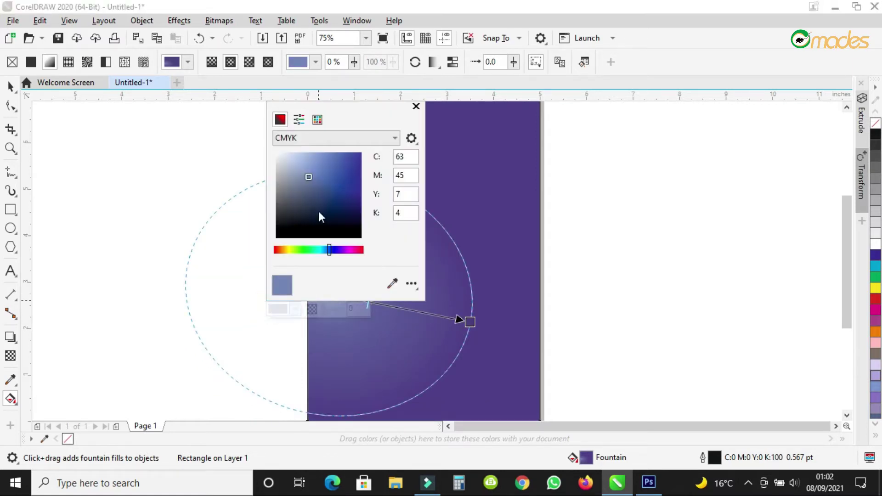
left_click(304, 173)
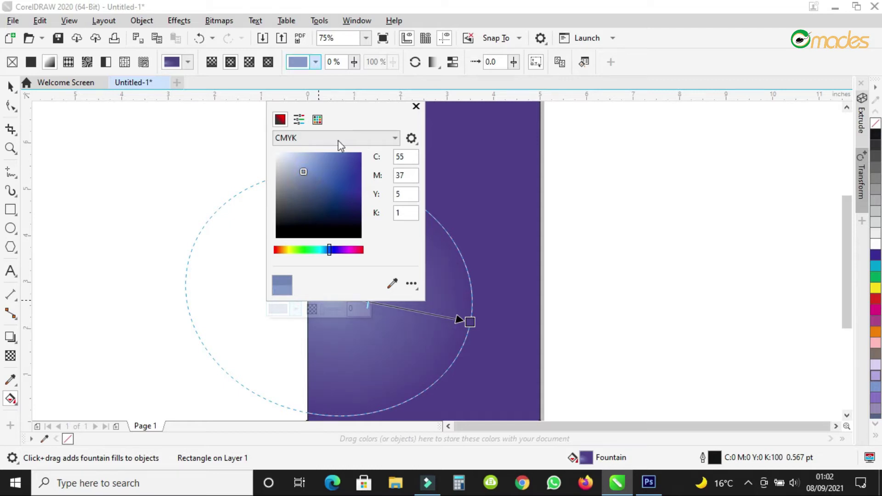
left_click(12, 86)
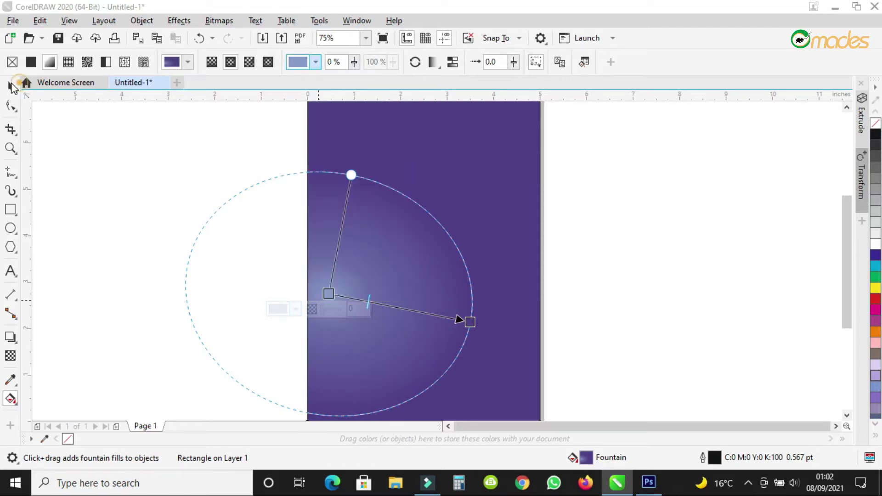
left_click(13, 87)
scroll(734, 323, "down", 2)
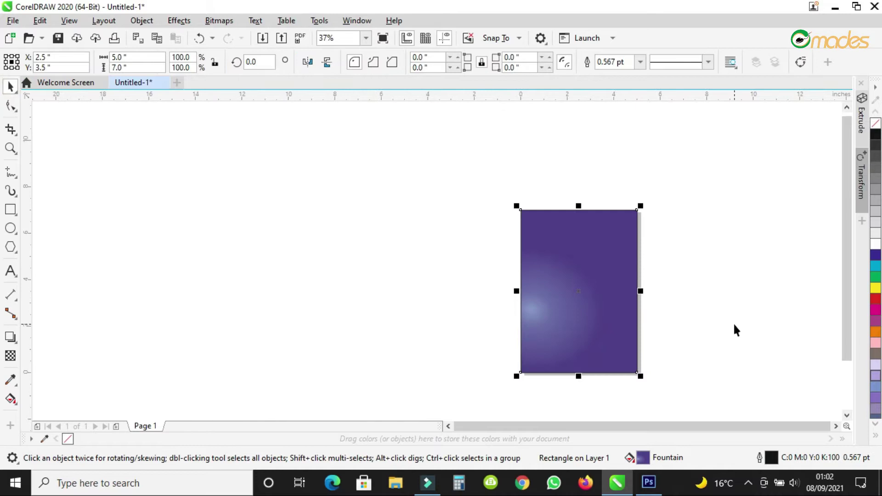
scroll(648, 345, "up", 2)
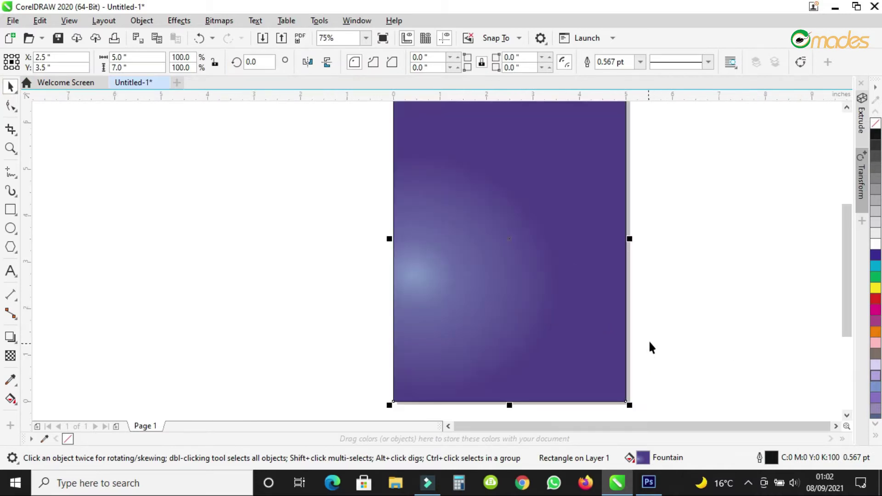
left_click(623, 306)
scroll(624, 306, "up", 12)
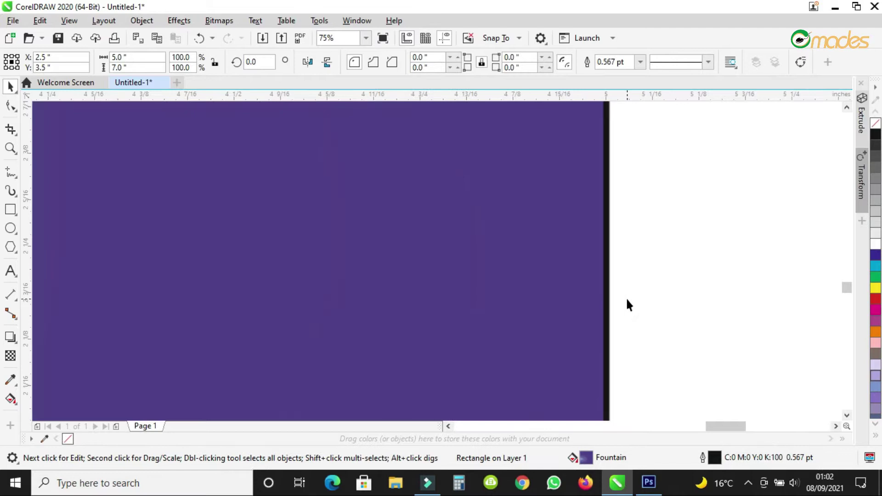
Set the background rectangle's outline width to None.
double_click(715, 459)
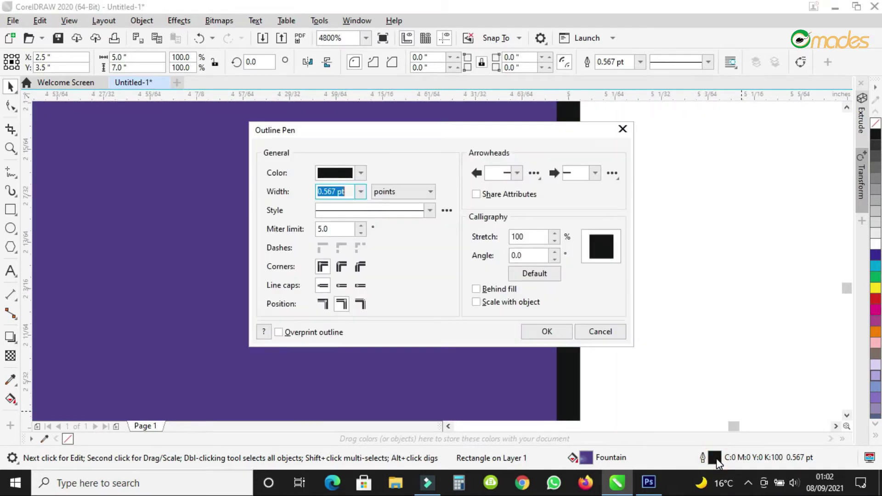
left_click(363, 191)
left_click(348, 204)
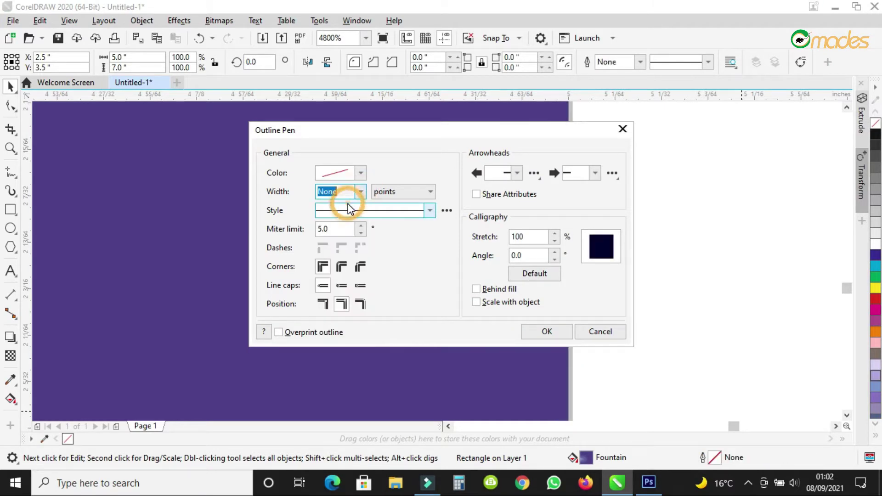
left_click(555, 332)
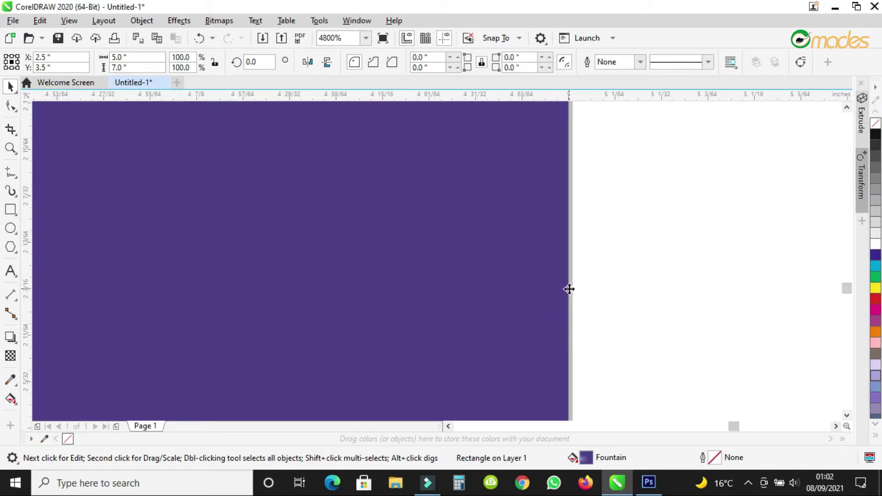
scroll(567, 309, "down", 1)
scroll(568, 309, "down", 5)
left_click(625, 271)
scroll(549, 311, "up", 2)
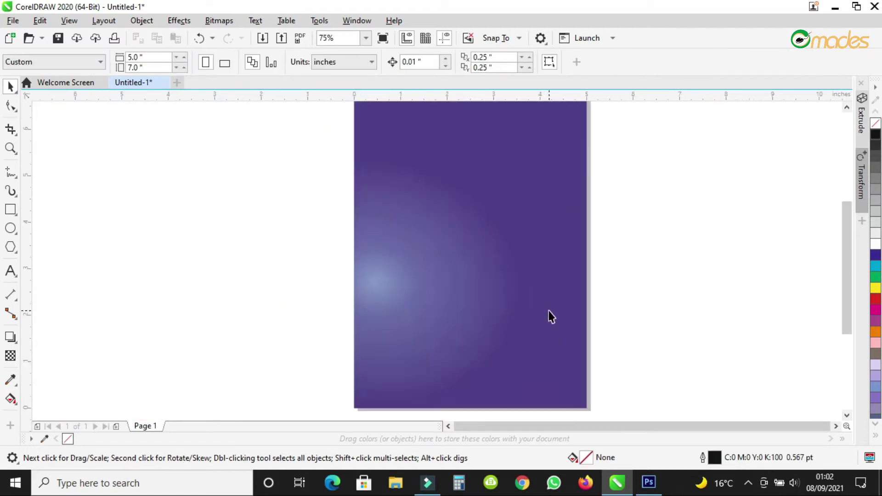
Lighten the gradient's outer colour to a brighter purple, C81 M82 Y4 K7.
left_click(10, 398)
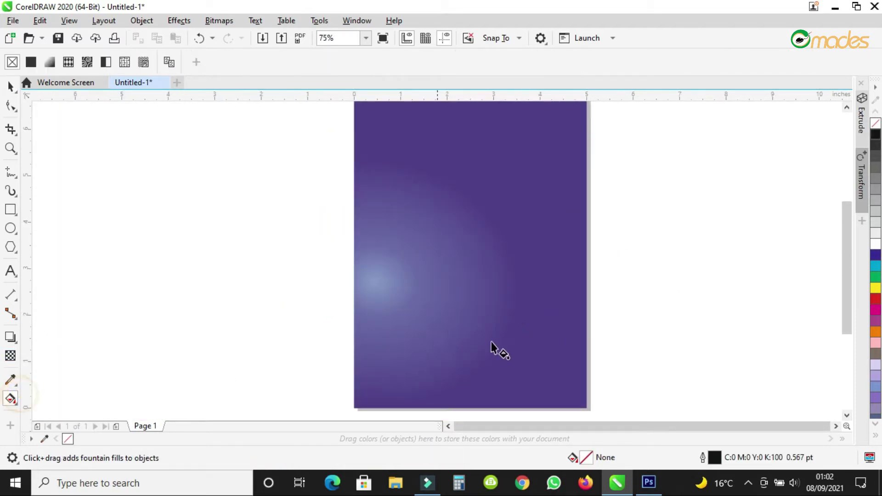
left_click(508, 339)
left_click(514, 311)
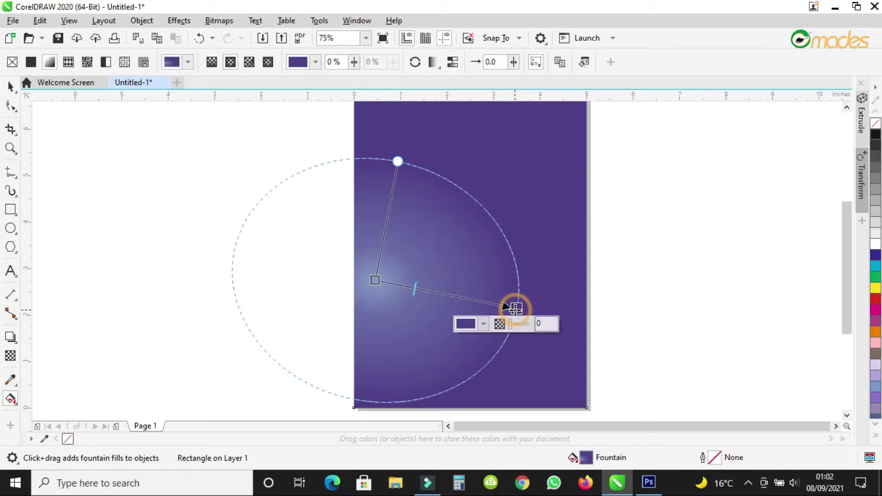
left_click(466, 324)
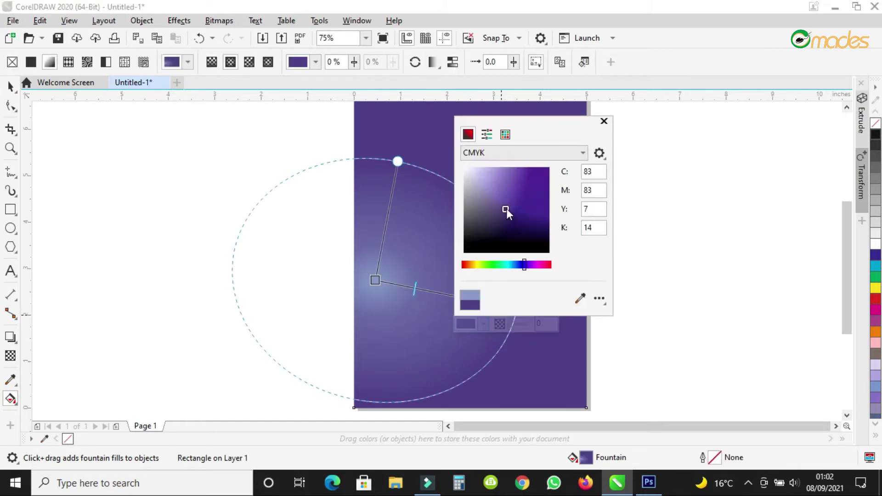
left_click(505, 207)
left_click(506, 206)
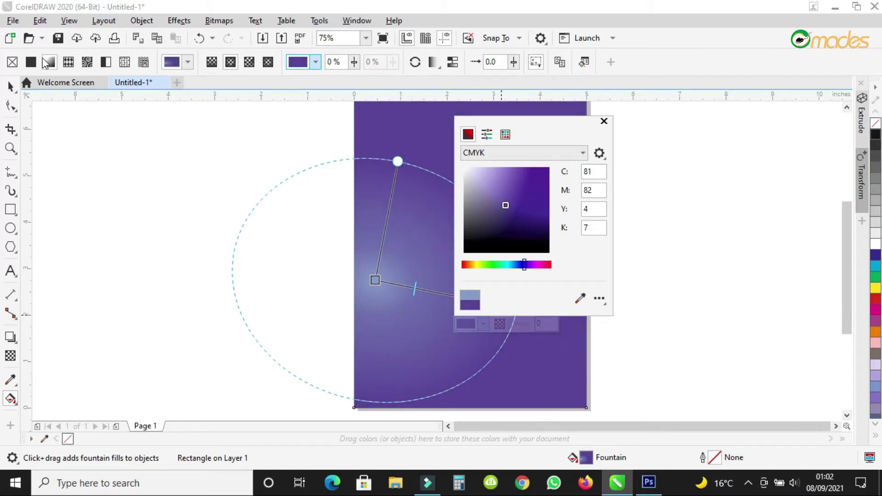
left_click(12, 86)
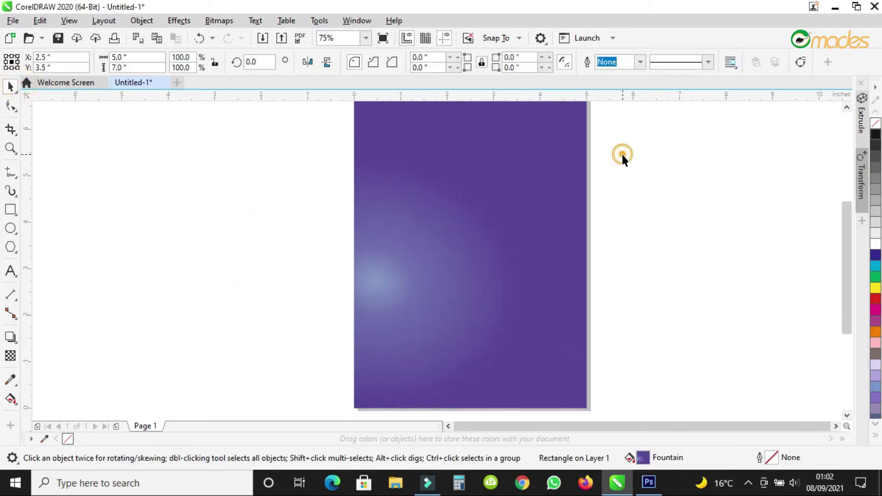
left_click(621, 152)
scroll(479, 216, "down", 2)
scroll(486, 153, "up", 2)
left_click(483, 160)
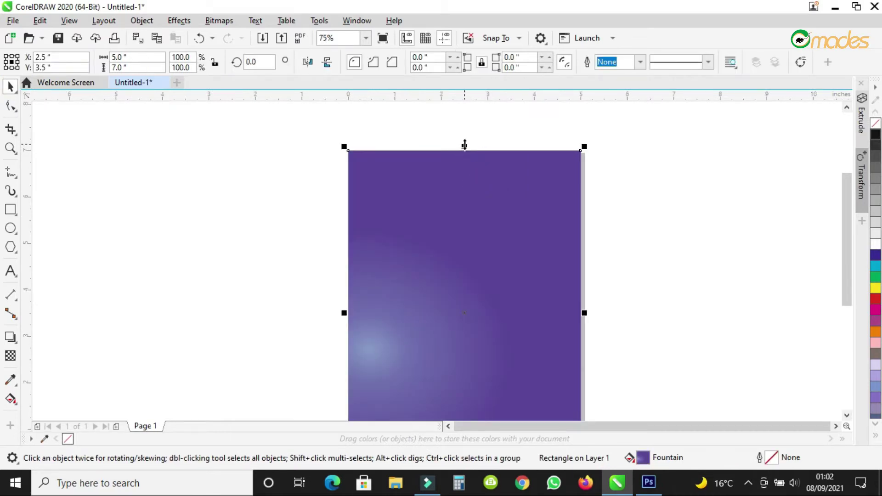
left_click_drag(465, 145, 462, 237)
scroll(411, 185, "down", 2)
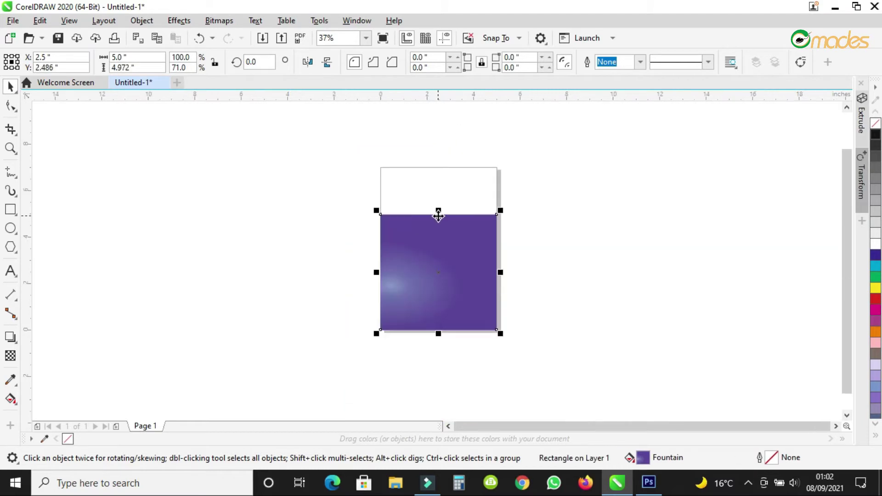
scroll(438, 215, "up", 2)
left_click_drag(440, 208, 440, 222)
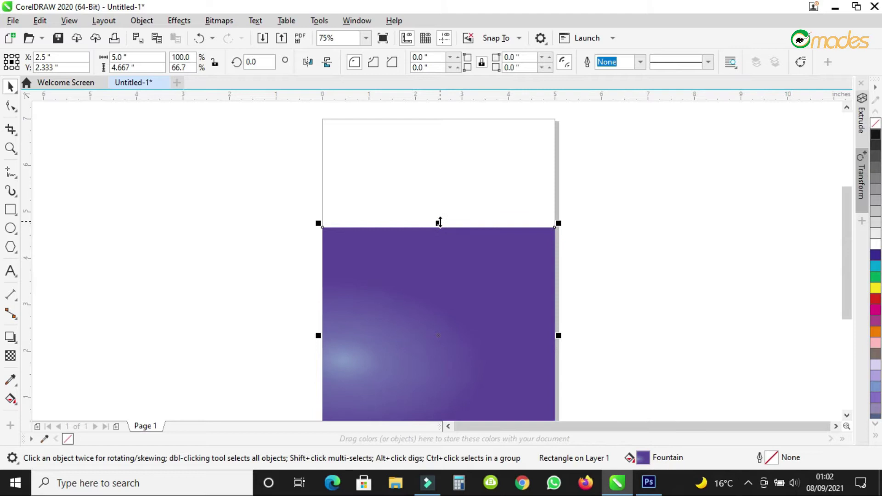
key("ctrl+z")
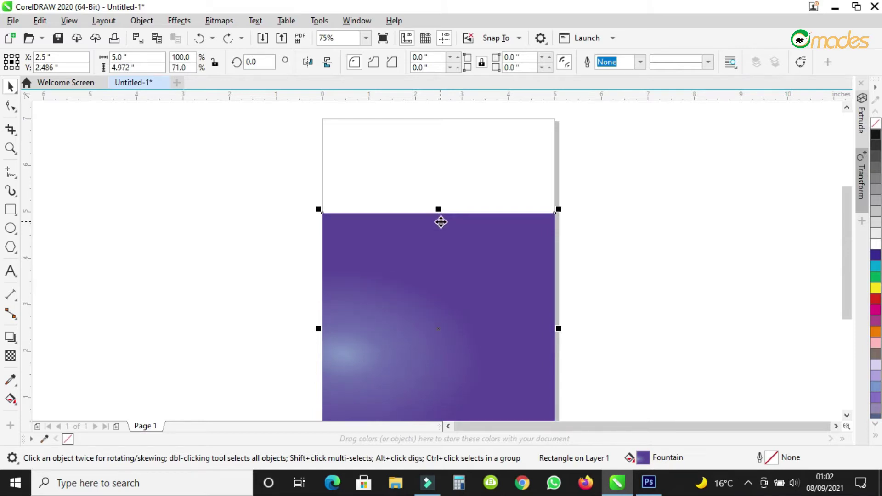
key("ctrl+z")
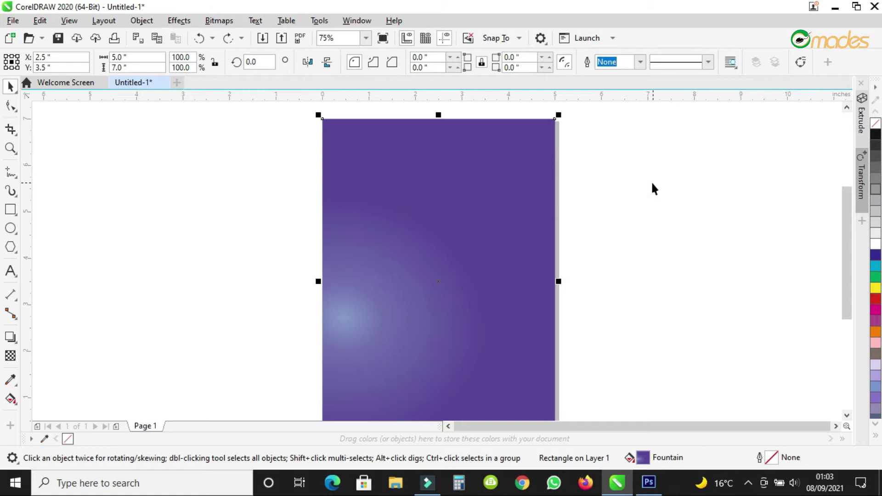
Draw a 5.0 × 3.097 inch rectangle over the page top, filled white with no outline.
left_click(11, 209)
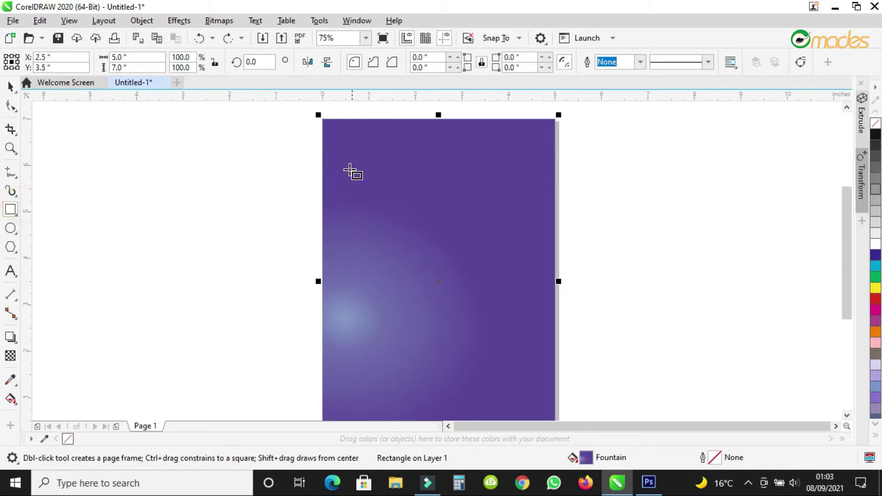
left_click_drag(322, 119, 554, 263)
left_click(875, 244)
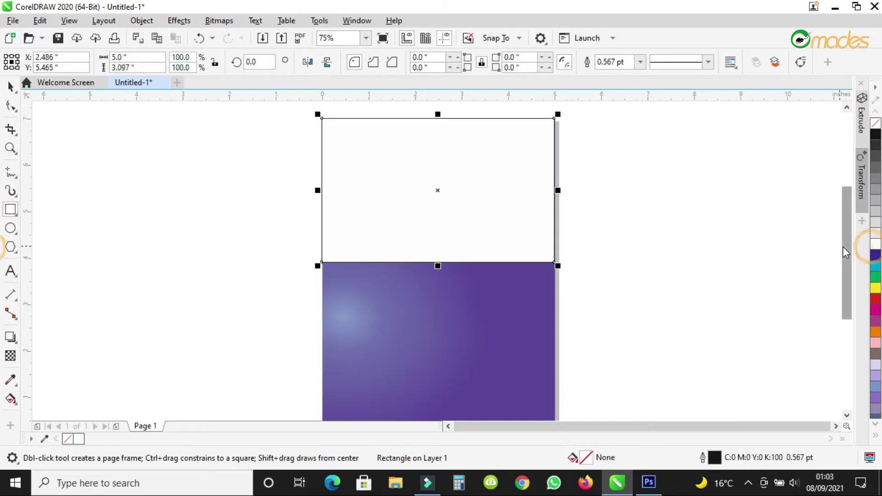
left_click(715, 457)
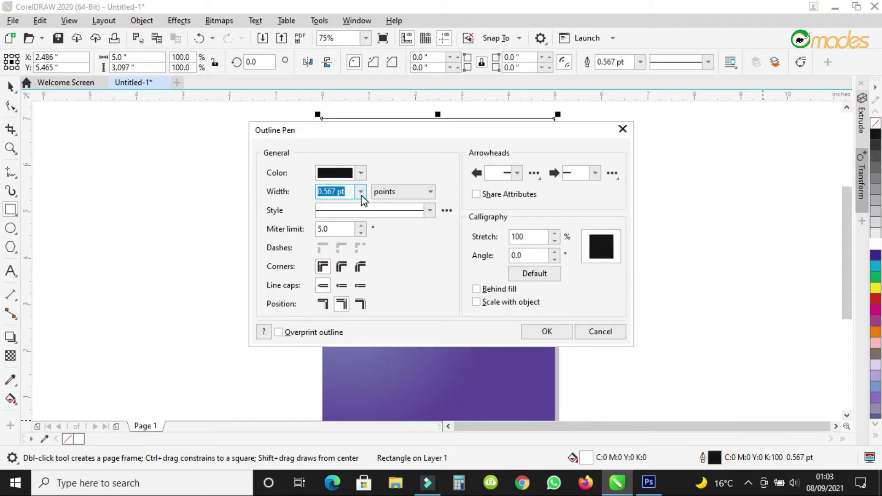
left_click(361, 192)
left_click(327, 202)
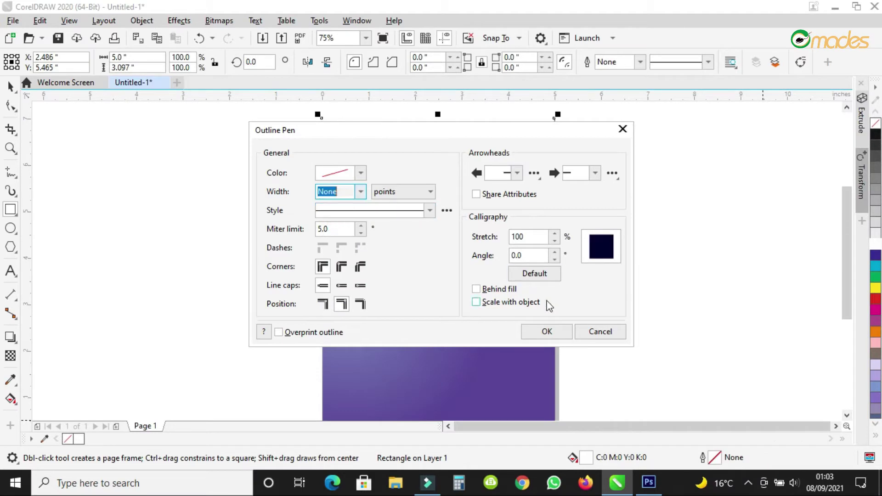
left_click(547, 331)
left_click(9, 84)
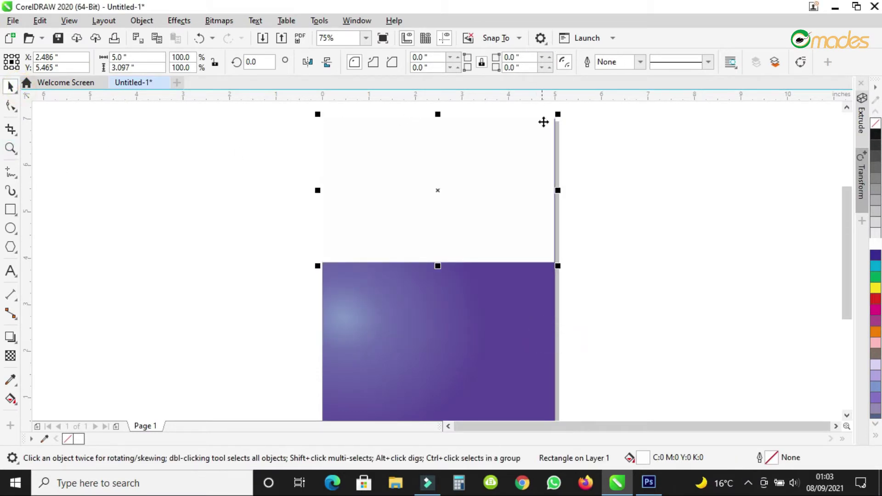
scroll(549, 119, "up", 6)
Place guidelines along the page's top edge and right edge.
left_click_drag(558, 169, 555, 247)
left_click_drag(595, 96, 600, 198)
left_click_drag(26, 156, 598, 230)
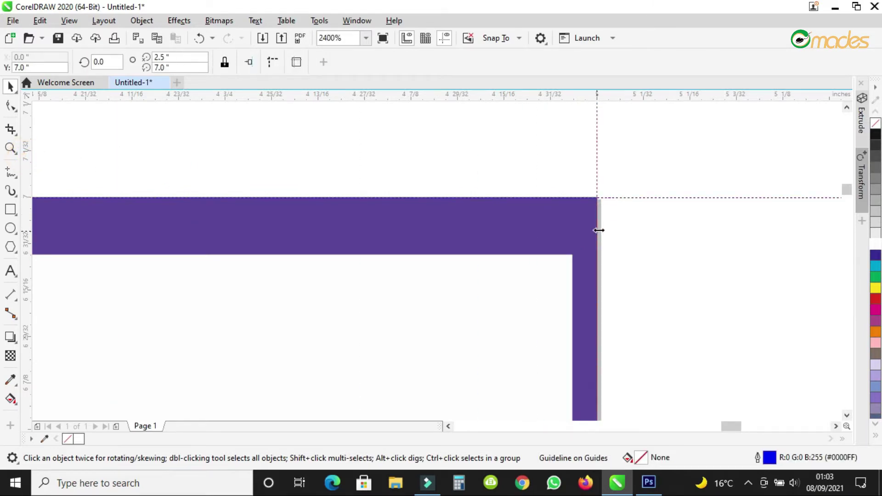
scroll(602, 221, "down", 3)
scroll(346, 222, "down", 2)
scroll(172, 220, "up", 7)
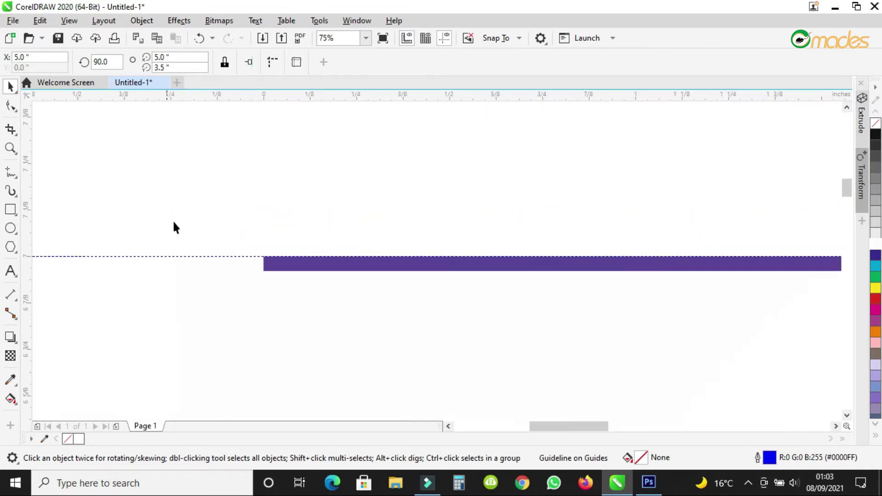
left_click_drag(49, 175, 420, 210)
Snap the white rectangle to the guidelines, flush with the right edge at 5.0 inches wide.
left_click_drag(467, 409, 565, 183)
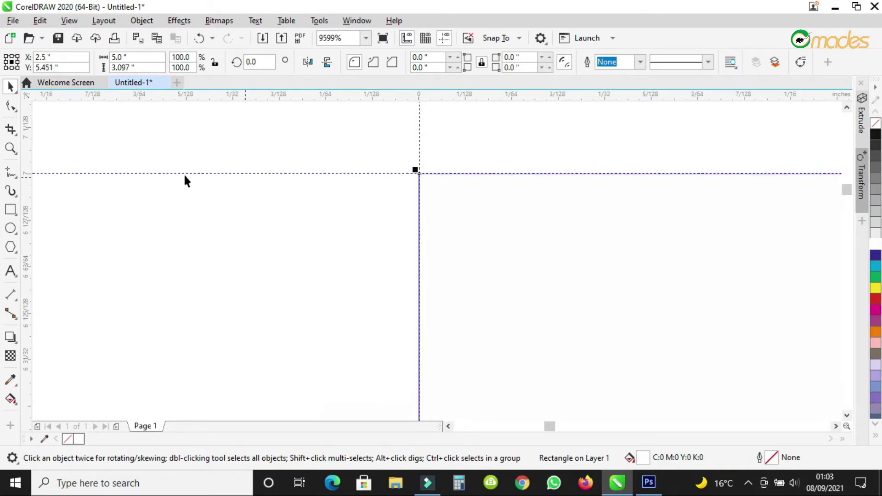
scroll(175, 174, "down", 5)
scroll(189, 175, "down", 2)
scroll(274, 174, "up", 5)
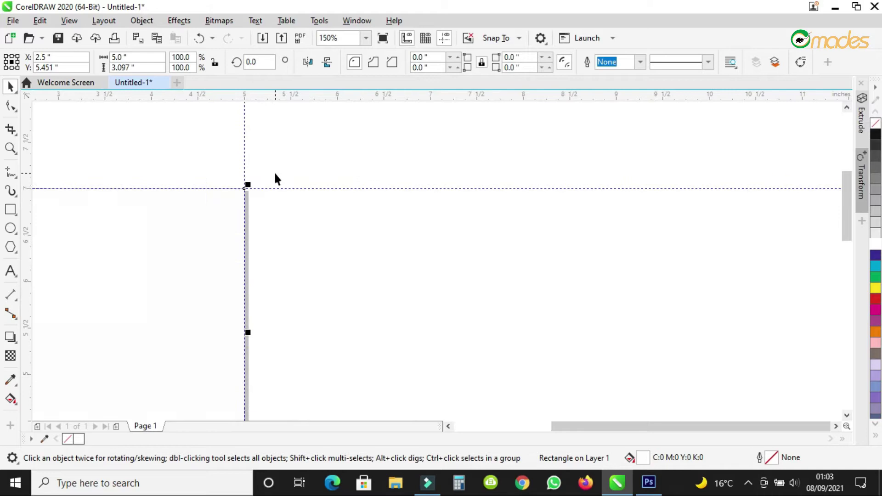
scroll(323, 236, "up", 4)
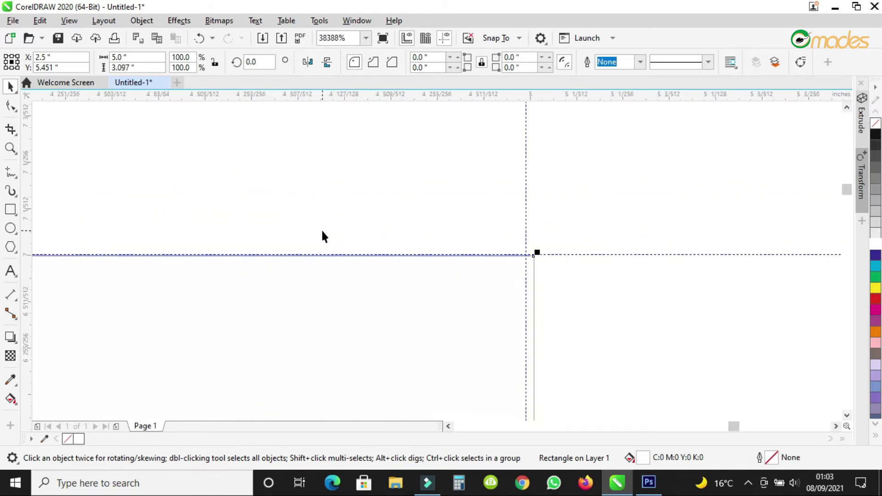
scroll(559, 228, "down", 9)
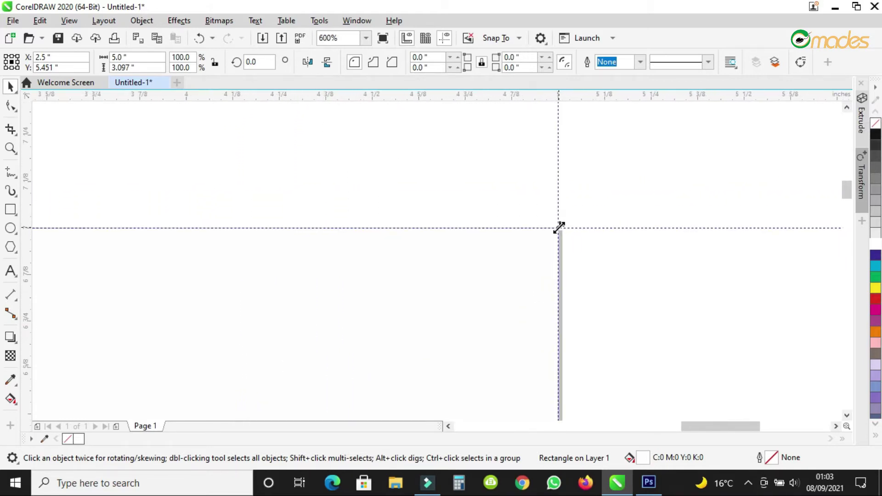
scroll(568, 315, "up", 10)
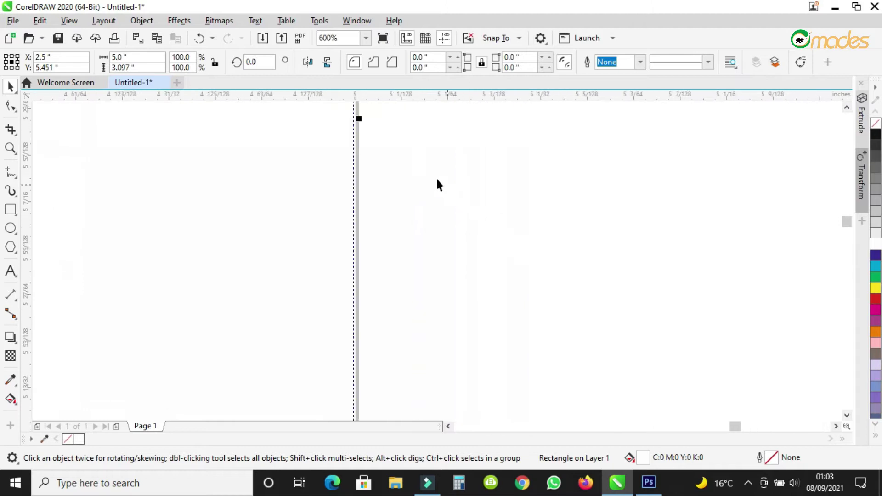
left_click_drag(454, 175, 437, 179)
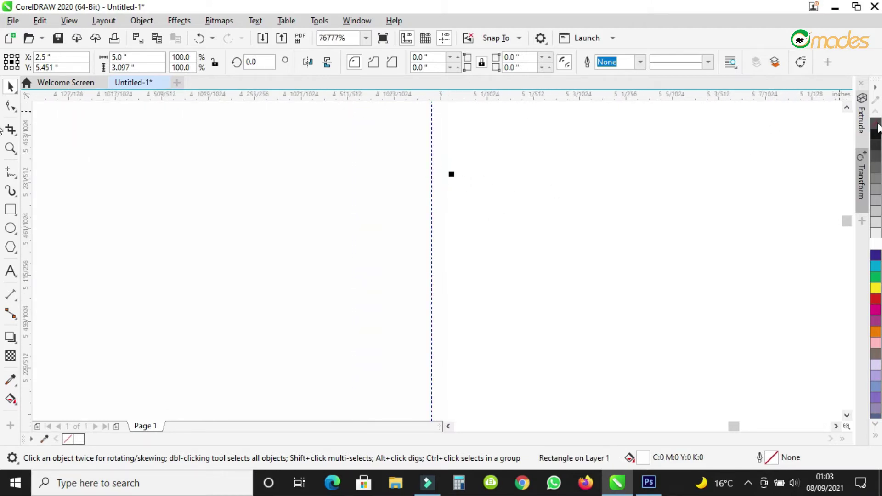
scroll(559, 216, "down", 1)
left_click_drag(510, 197, 511, 201)
left_click(506, 200)
scroll(512, 200, "down", 5)
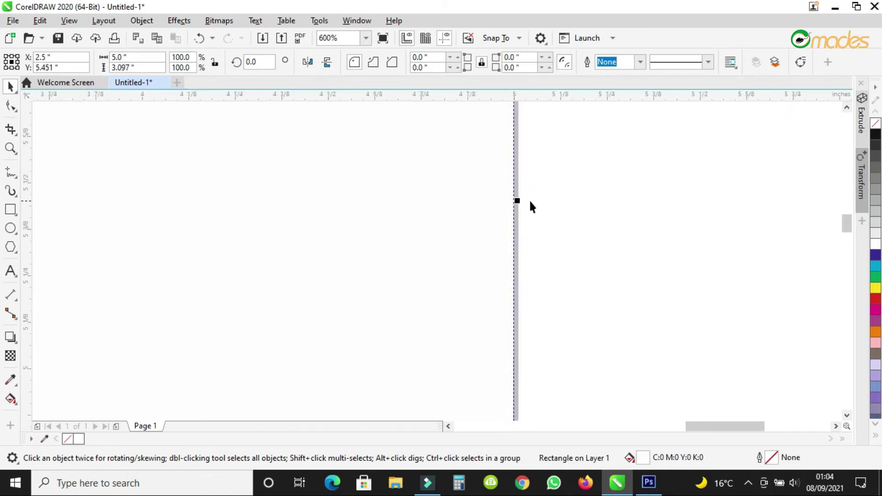
scroll(531, 202, "down", 6)
left_click(468, 198)
Convert the white rectangle to curves.
scroll(502, 202, "up", 2)
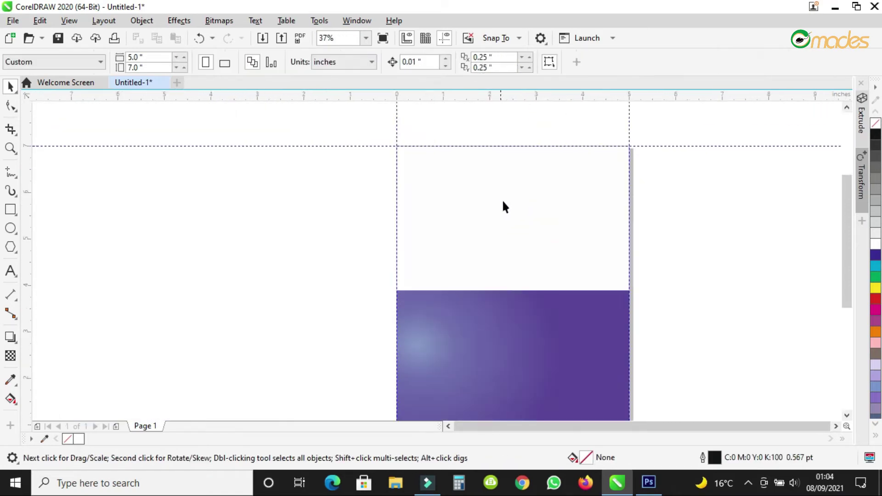
left_click(531, 235)
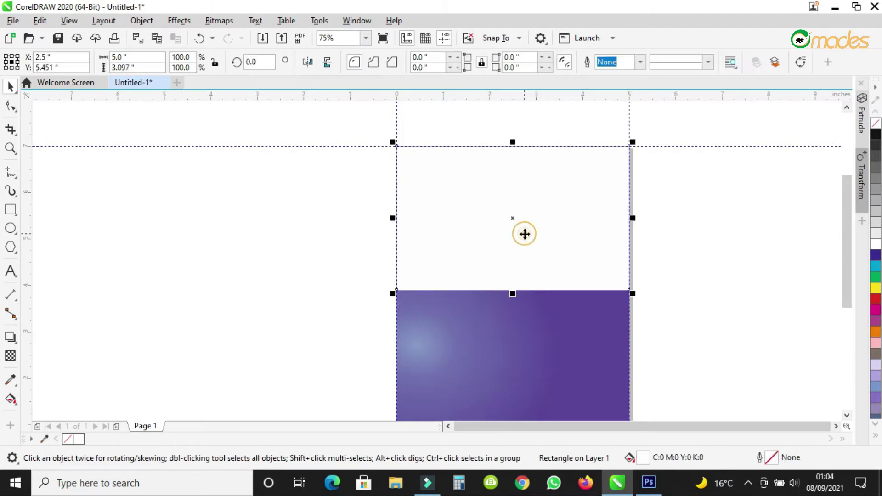
right_click(485, 191)
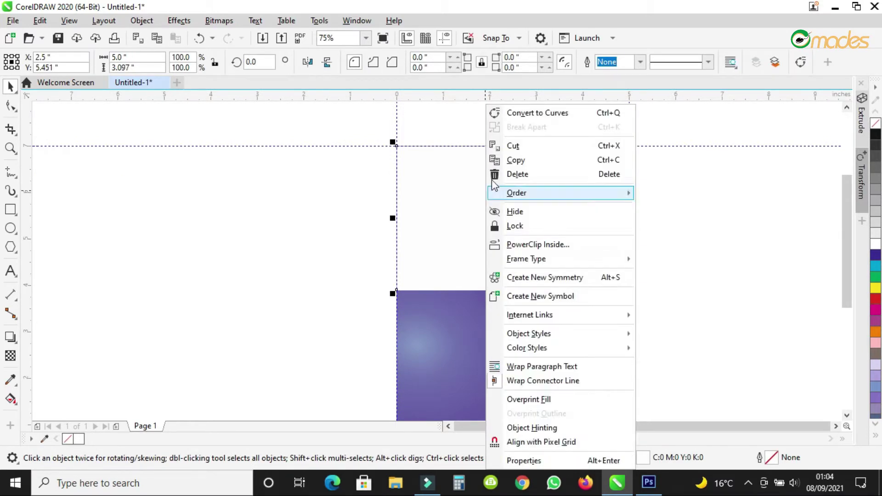
left_click(521, 115)
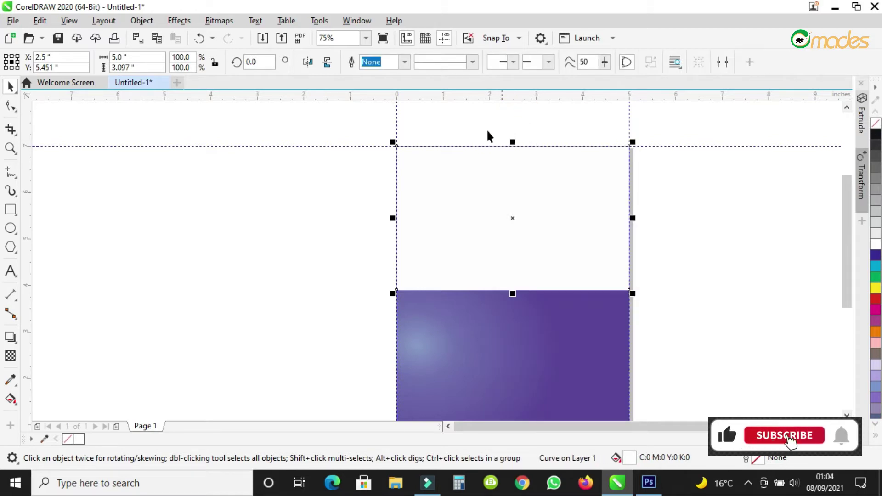
Delete the bottom-left node and drag a new node down the left edge to slope the bottom.
left_click(11, 106)
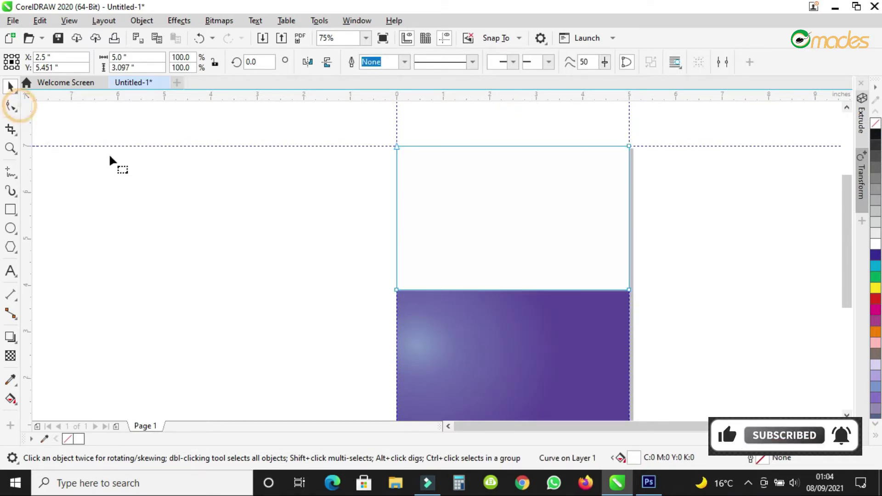
double_click(396, 289)
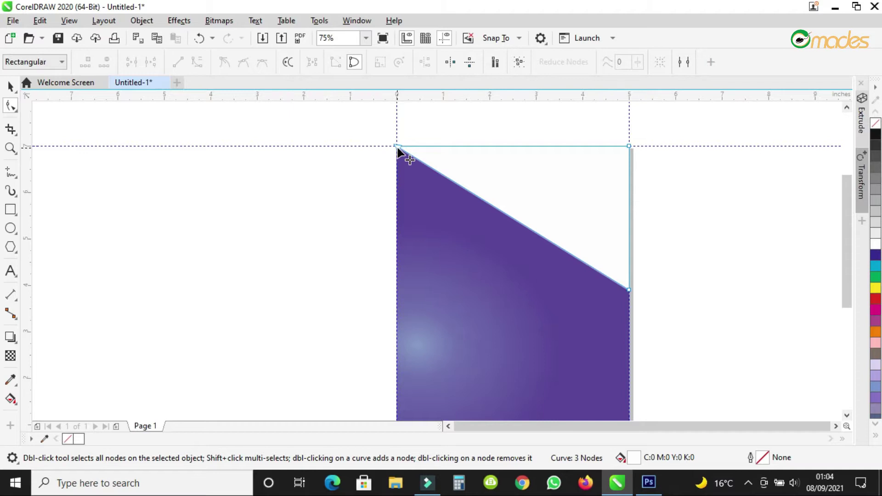
double_click(420, 162)
left_click_drag(420, 162, 397, 231)
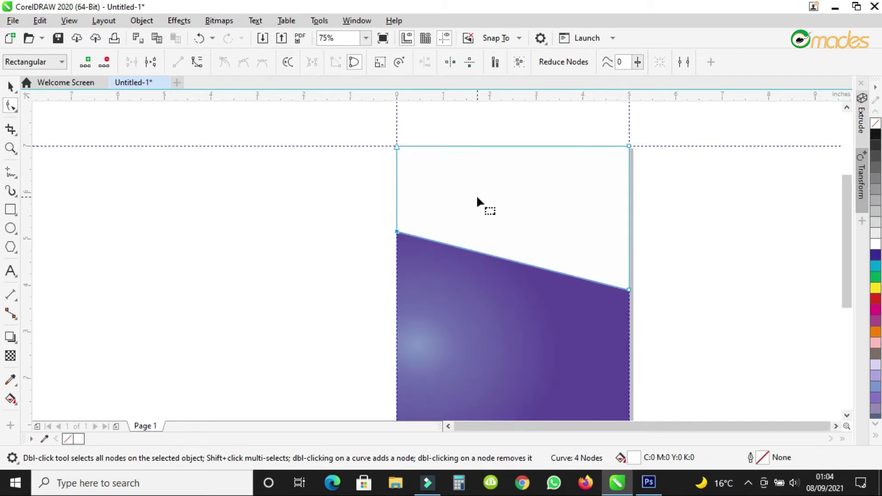
scroll(476, 195, "down", 1)
scroll(478, 200, "up", 1)
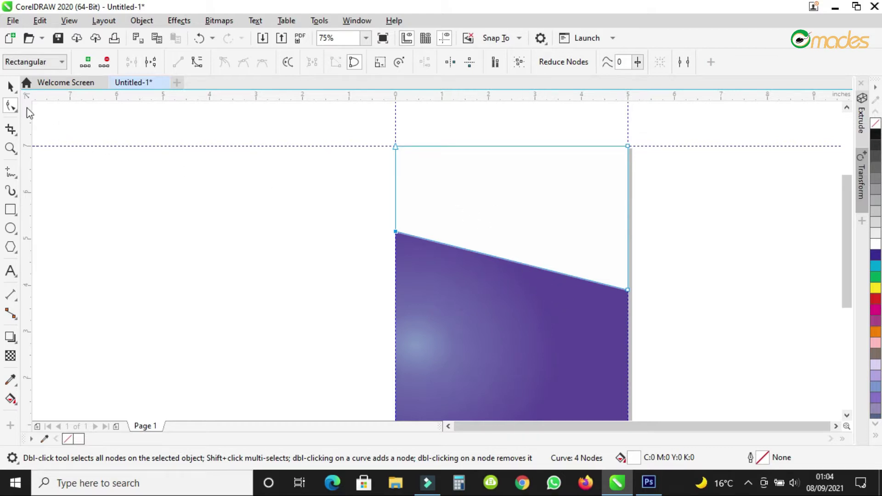
left_click(11, 88)
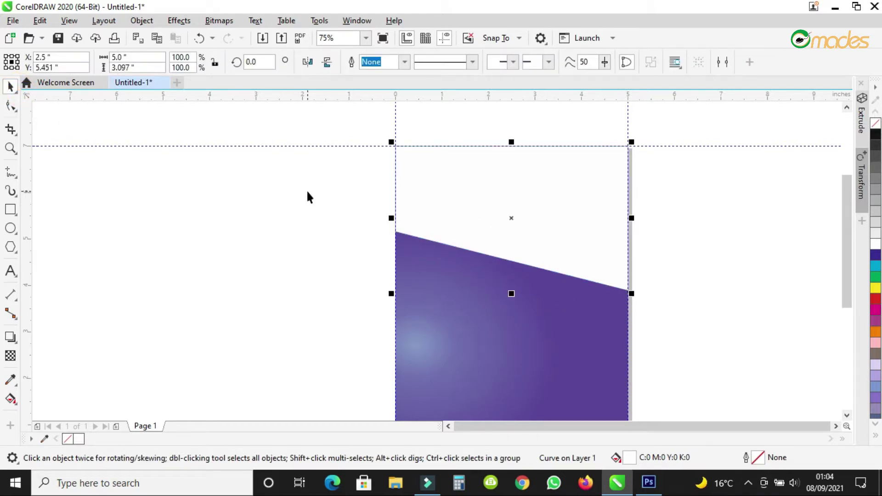
left_click(261, 39)
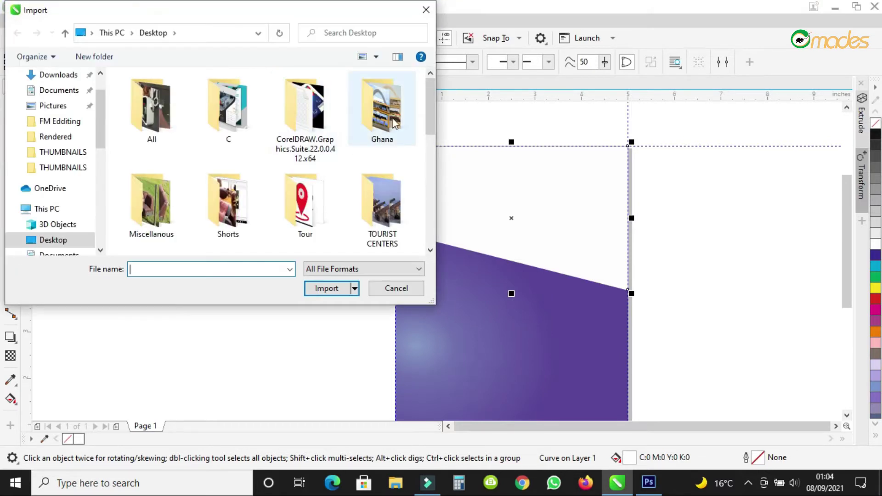
Import the hand clipart, air hostess, cabin crew, airplane and electric-flight images together.
left_click_drag(425, 99, 426, 162)
left_click(257, 105)
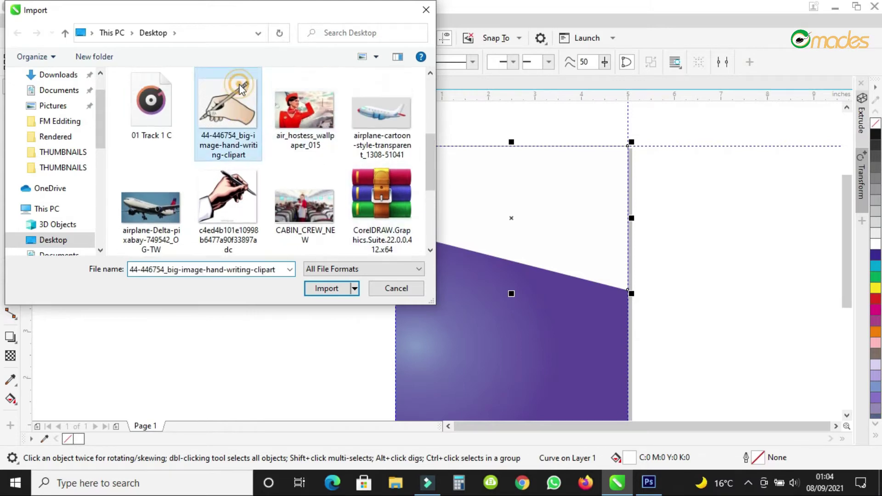
left_click(304, 129, "ctrl")
left_click(395, 131, "ctrl")
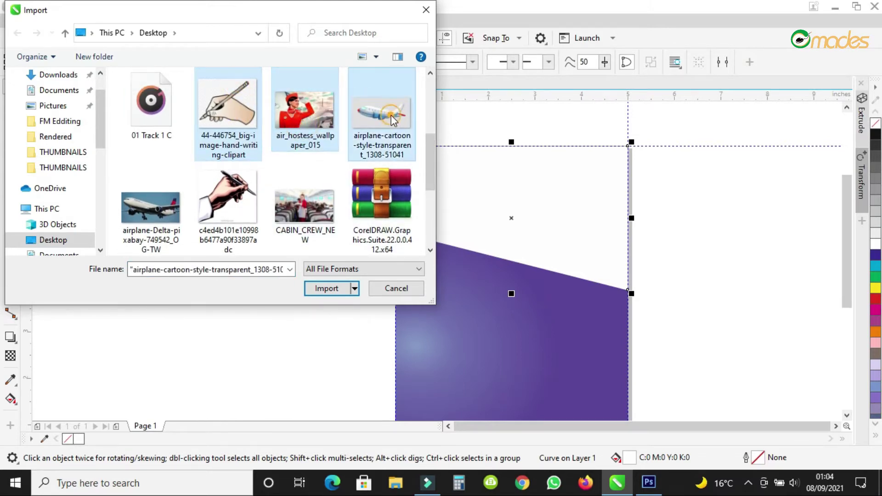
left_click(304, 203, "ctrl")
left_click(229, 202, "ctrl")
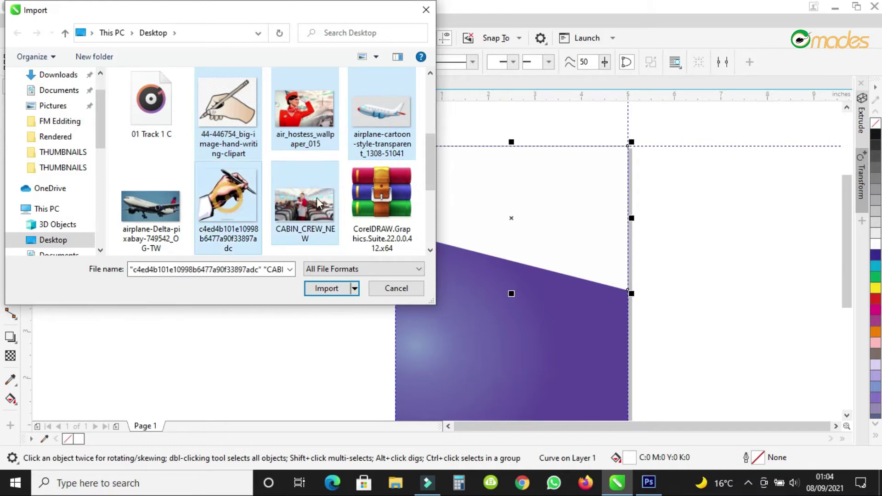
left_click_drag(428, 180, 422, 230)
left_click(304, 136)
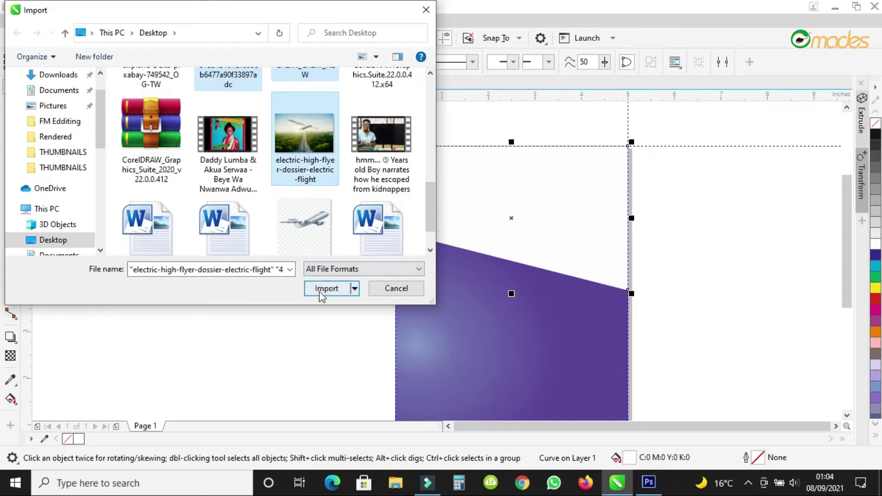
left_click(324, 288)
Place the hand-writing clipart beside the page and skip the unsupported webp files.
left_click(85, 190)
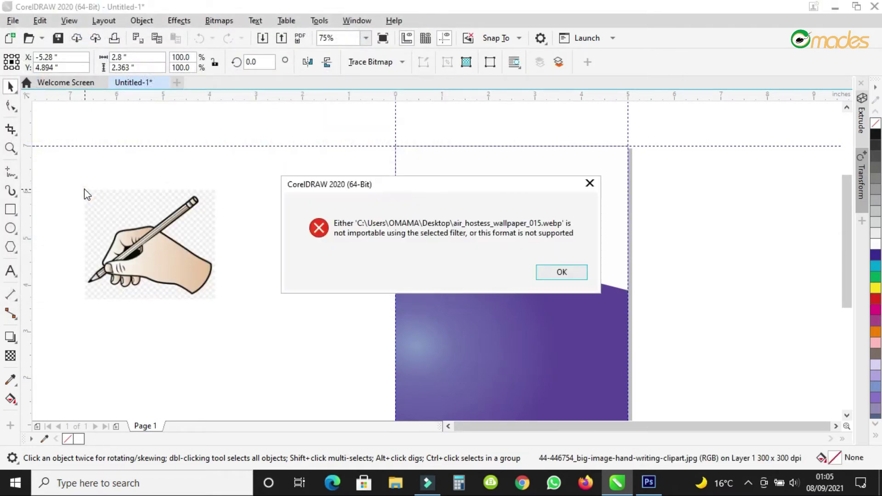
left_click(554, 273)
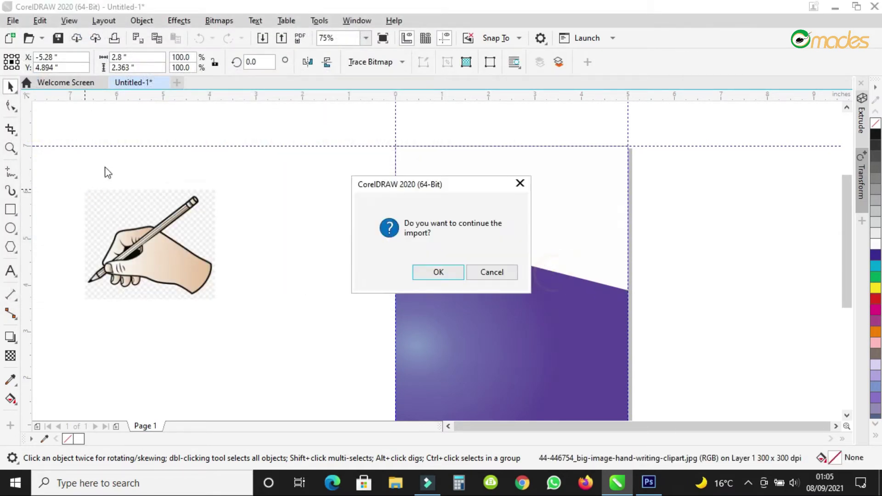
left_click(455, 275)
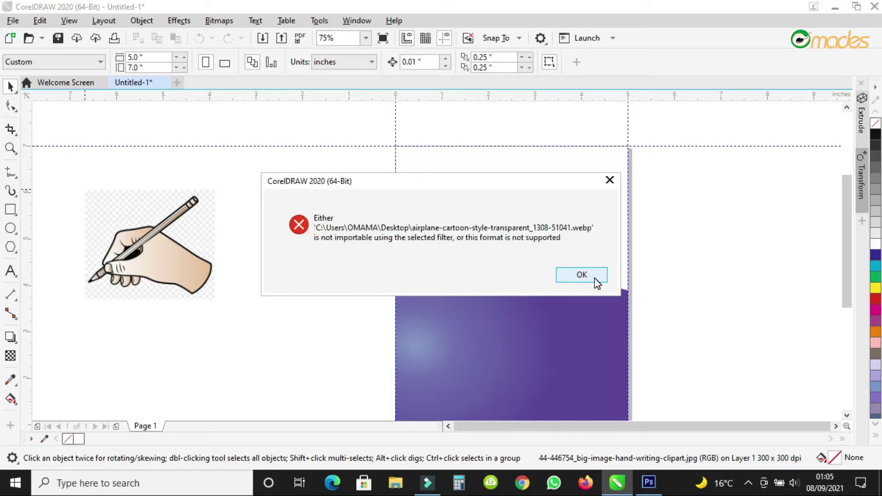
left_click(582, 276)
left_click(440, 272)
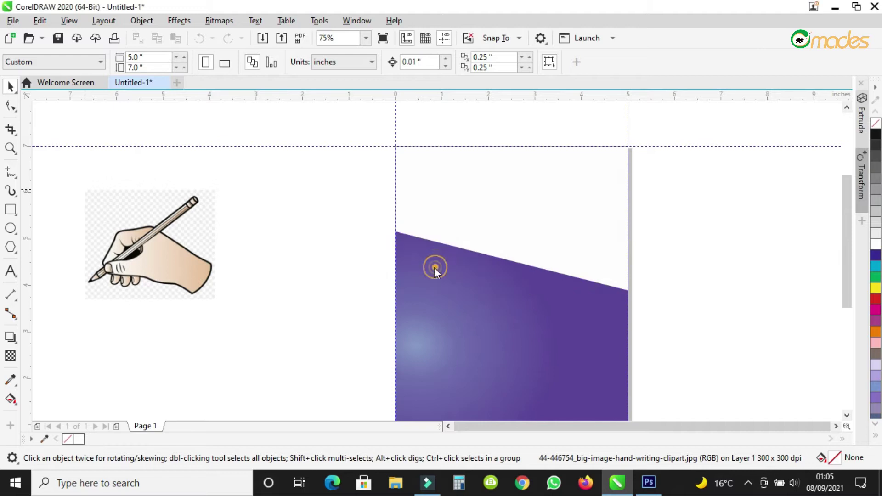
Place the remaining imported images on the canvas, undoing an accidental guideline move.
left_click(174, 221)
left_click(134, 185)
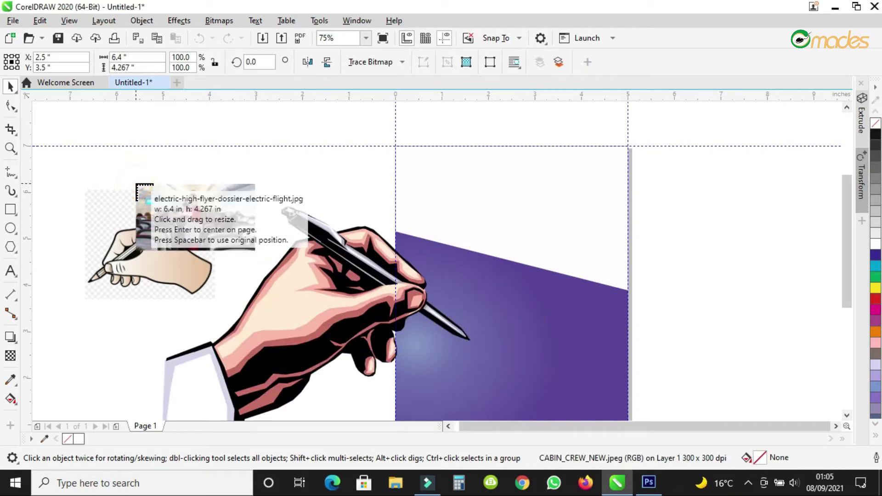
left_click(132, 182)
scroll(268, 205, "down", 3)
scroll(268, 205, "up", 1)
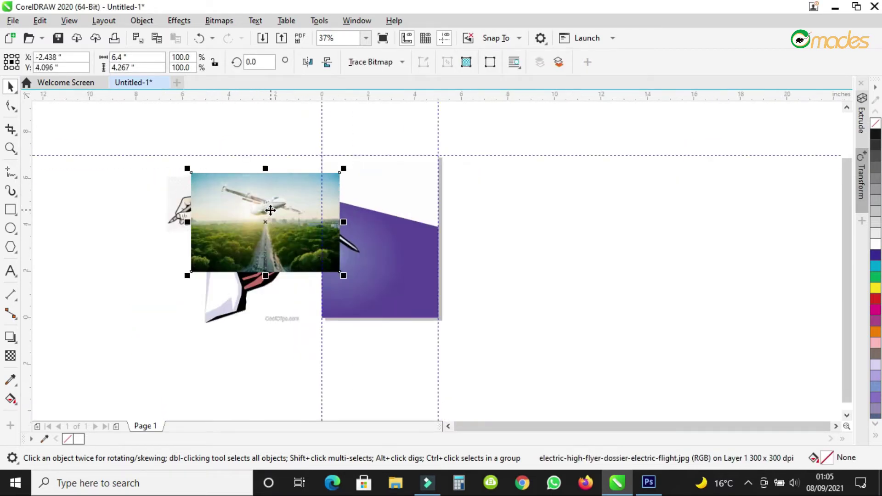
left_click_drag(121, 154, 334, 343)
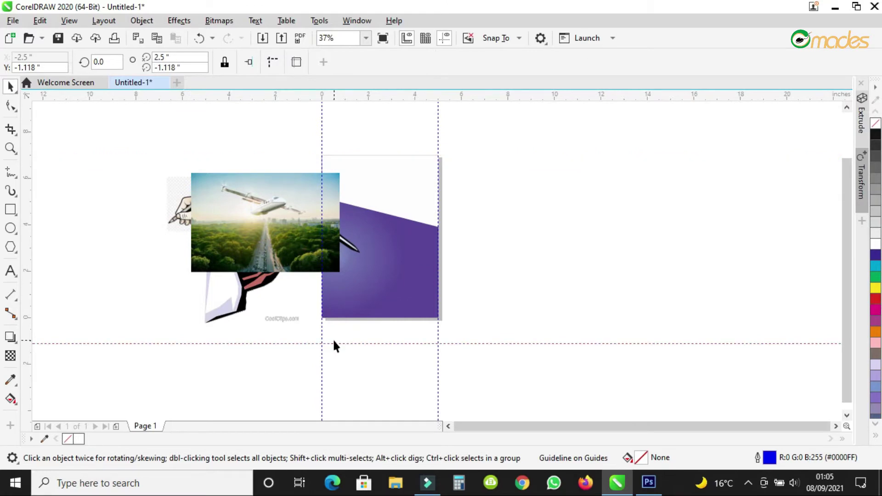
key("ctrl+z")
Scale the four imported images to about 40% and drop them right of the page.
left_click_drag(143, 150, 385, 366)
left_click_drag(362, 327, 246, 235)
left_click_drag(189, 188, 499, 198)
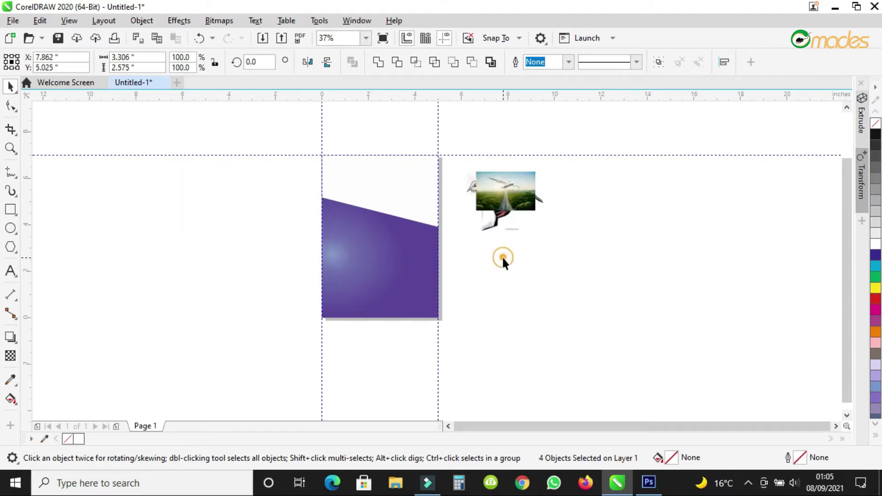
left_click(448, 165)
scroll(449, 166, "up", 3)
scroll(505, 198, "down", 1)
Arrange the airplane, hand clipart and cabin crew images beside the page.
left_click_drag(575, 219, 666, 285)
left_click_drag(602, 239, 706, 145)
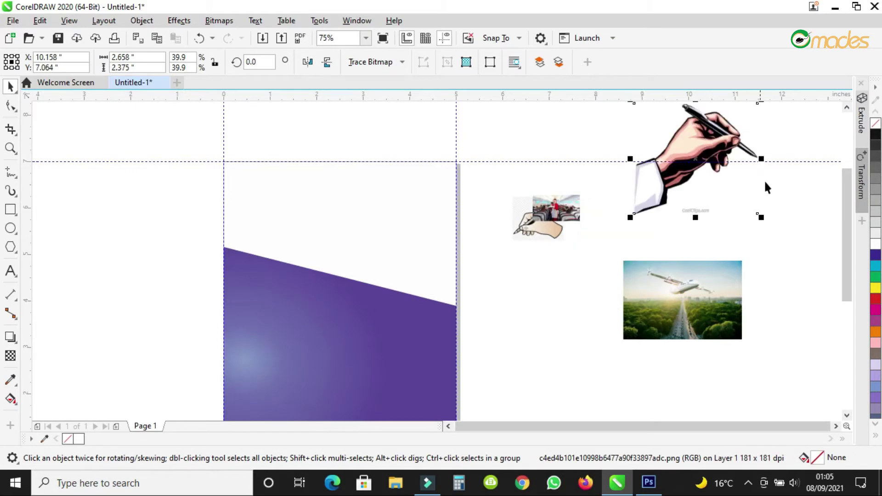
left_click_drag(761, 216, 650, 183)
left_click_drag(560, 204, 591, 191)
left_click_drag(542, 218, 543, 253)
Move the airplane photo just left of the page.
left_click(673, 285)
left_click_drag(673, 285, 141, 194)
scroll(141, 193, "up", 2)
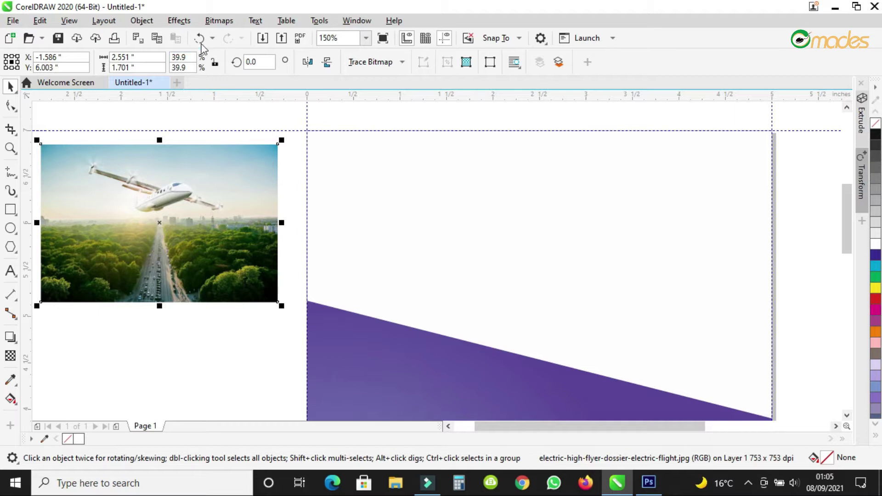
left_click(187, 21)
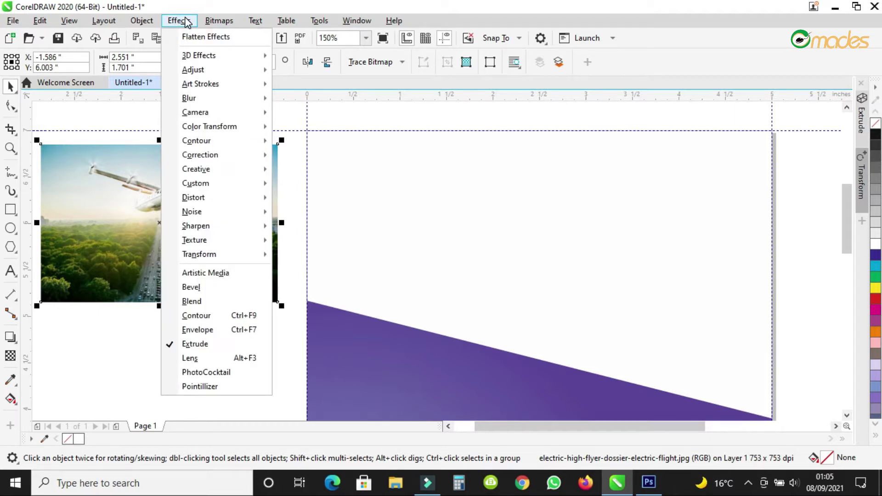
PowerClip the airplane photo inside the purple background shape.
mouse_move(146, 25)
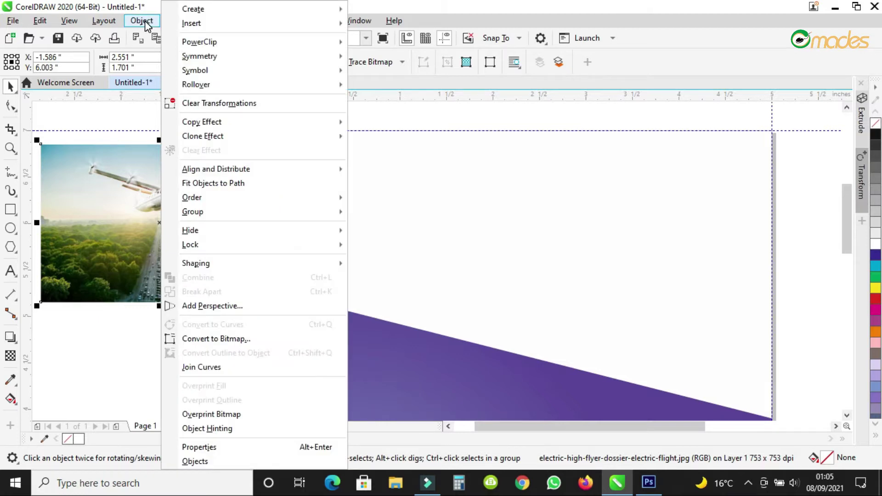
mouse_move(238, 44)
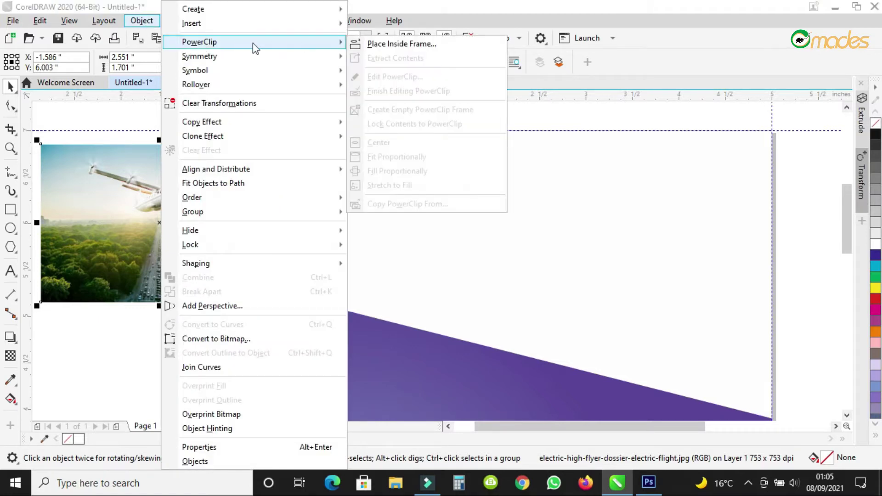
left_click(426, 44)
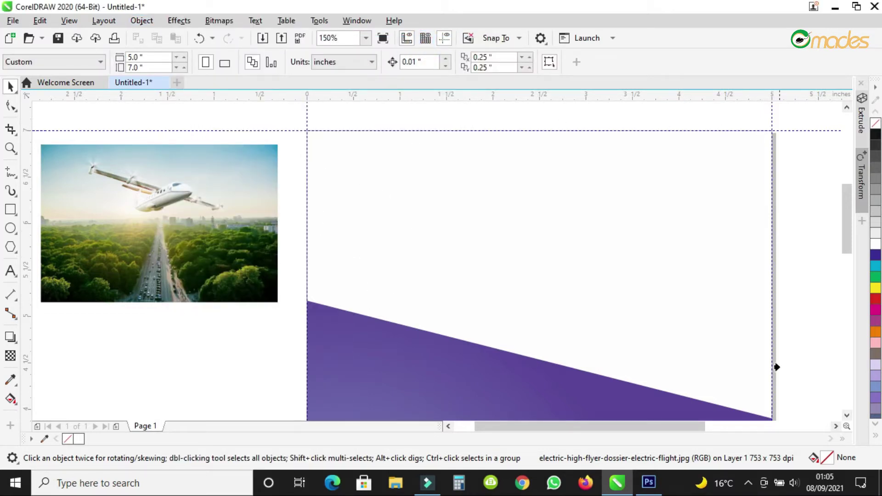
left_click(384, 304)
Open the PowerClip contents for editing.
scroll(339, 199, "down", 2)
scroll(467, 208, "up", 2)
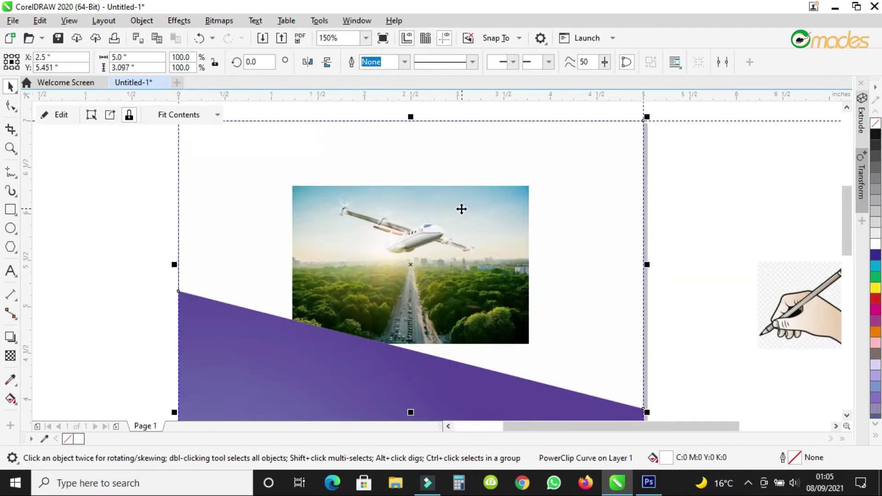
right_click(461, 210)
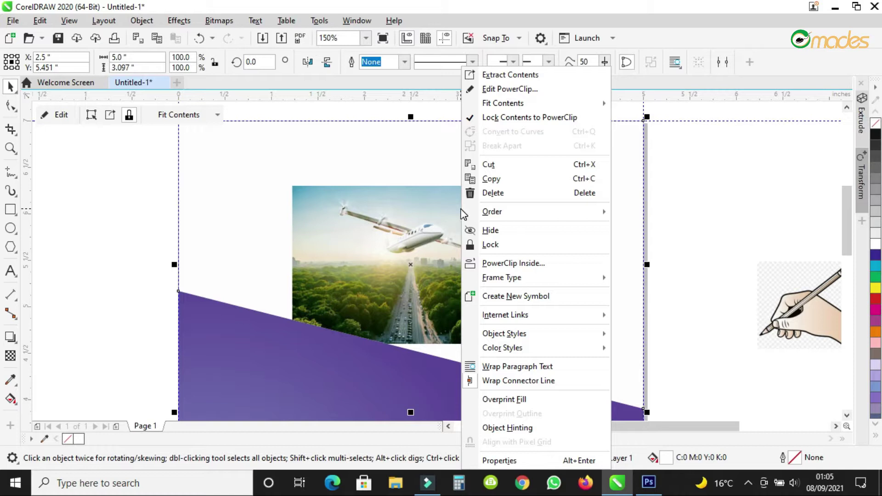
left_click(517, 89)
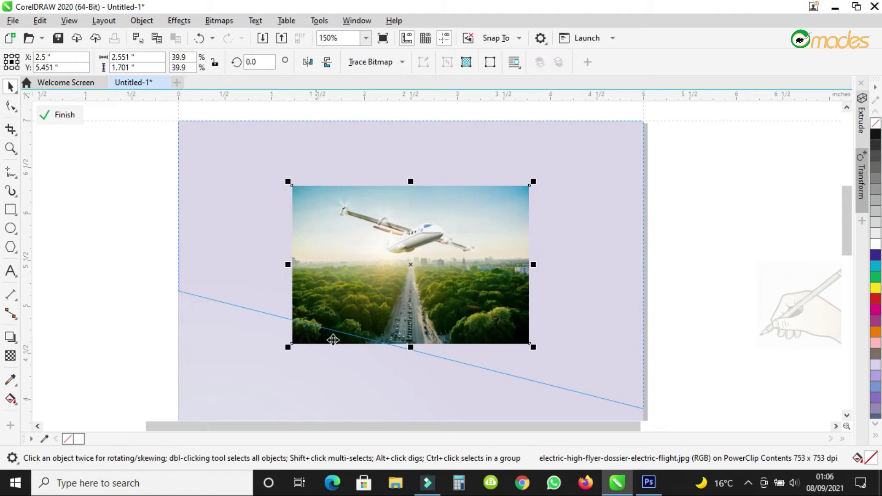
Move the clipped photo to the frame's top-left, scale it to 79.7%, and shift it upward.
left_click_drag(444, 261, 324, 191)
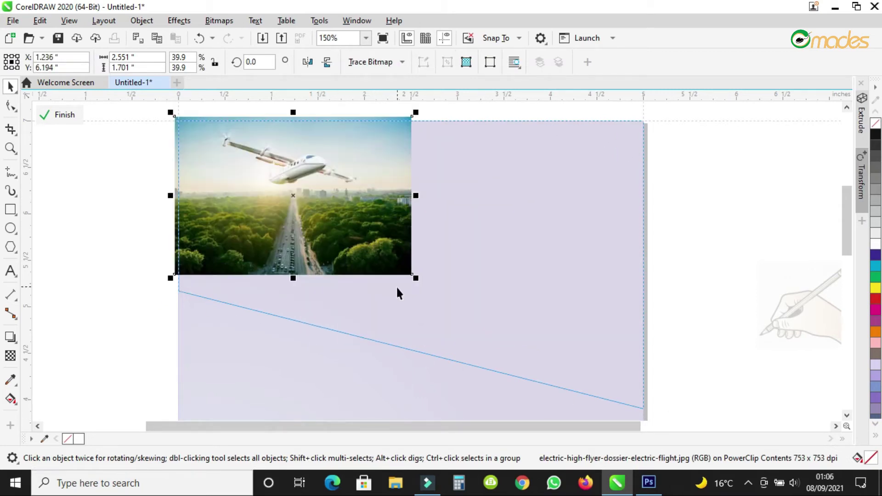
left_click_drag(413, 275, 655, 412)
scroll(425, 247, "down", 2)
scroll(426, 247, "down", 2)
scroll(414, 205, "up", 4)
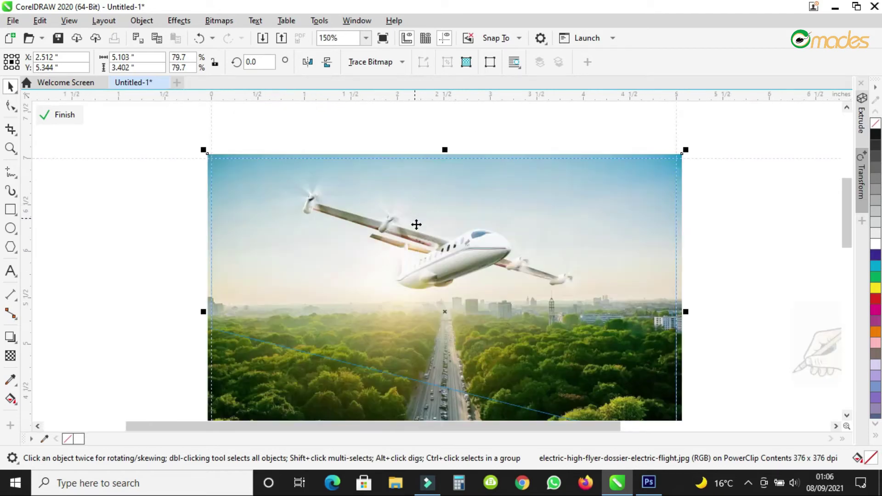
scroll(433, 285, "down", 2)
scroll(435, 291, "up", 2)
left_click_drag(446, 326, 460, 336)
scroll(443, 296, "down", 2)
scroll(443, 296, "up", 2)
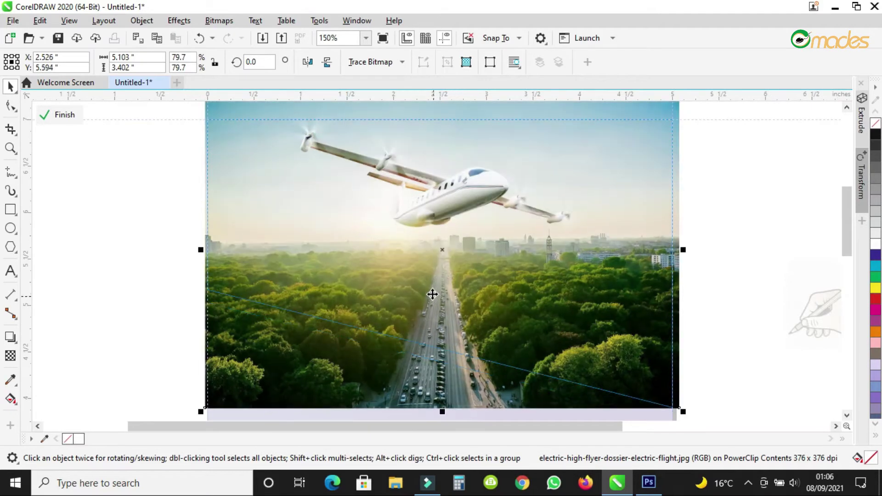
scroll(432, 291, "down", 2)
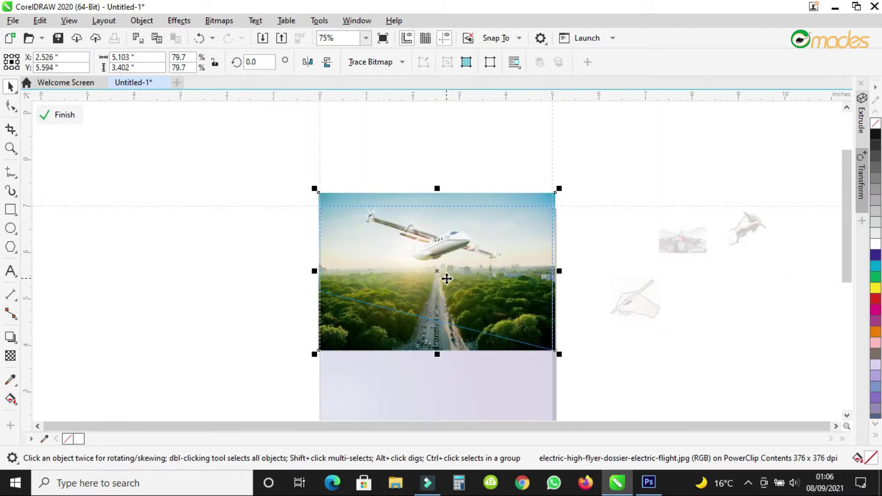
scroll(429, 255, "up", 2)
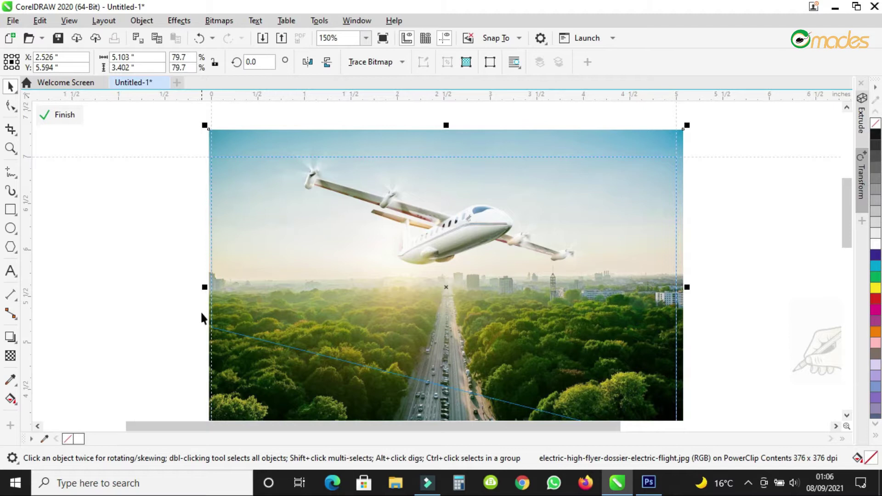
Finish editing the PowerClip.
right_click(440, 229)
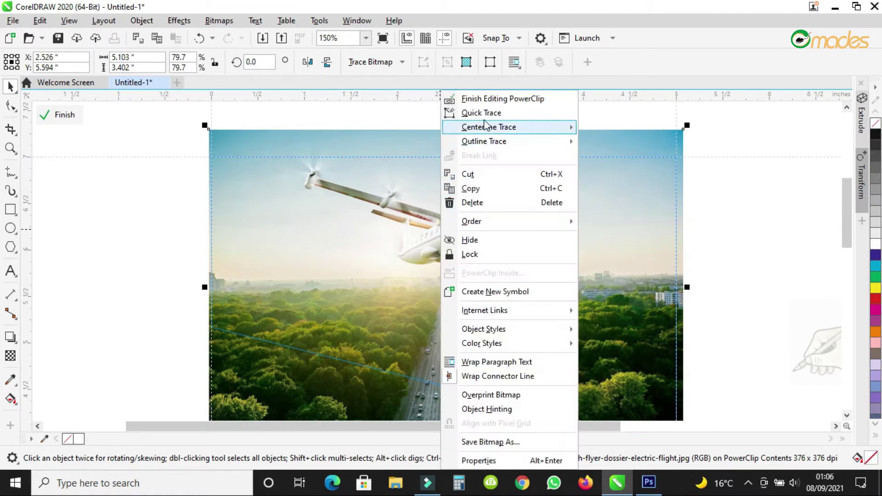
left_click(505, 102)
scroll(482, 281, "down", 4)
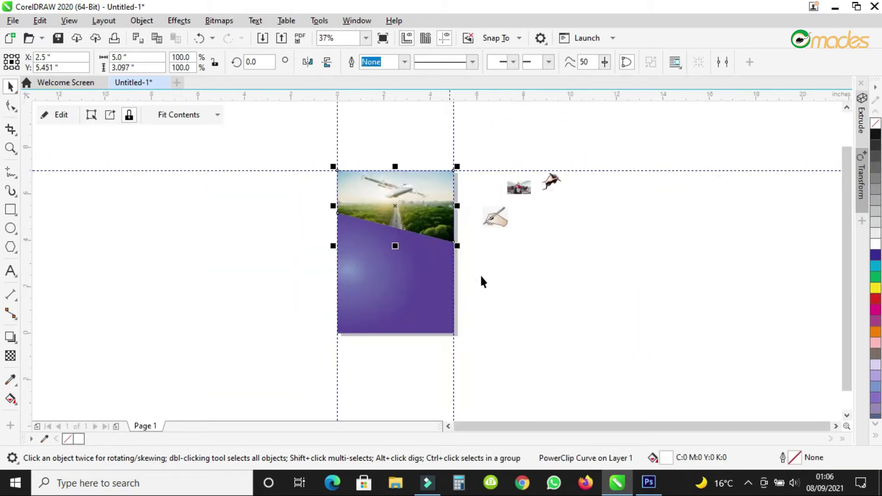
Deselect the clipped shape and inspect the photo's diagonal edge meeting the purple panel.
left_click(505, 299)
scroll(403, 219, "up", 2)
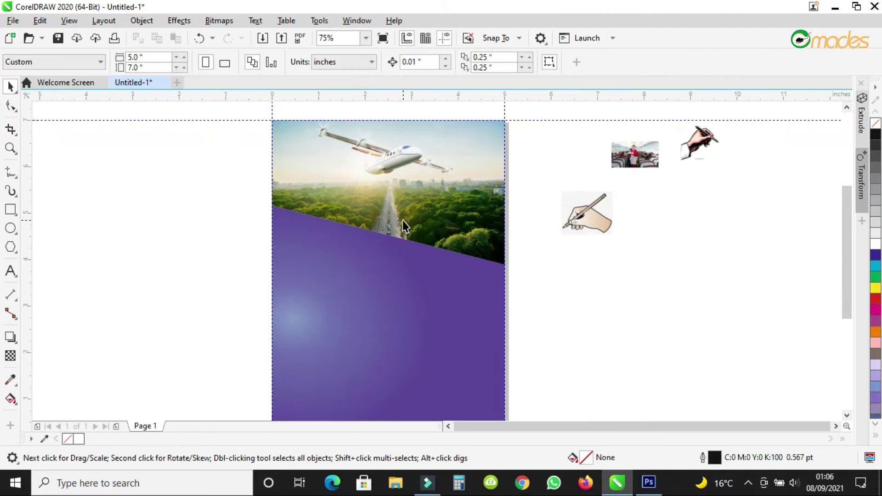
scroll(403, 225, "up", 1)
scroll(402, 225, "down", 1)
scroll(448, 186, "up", 2)
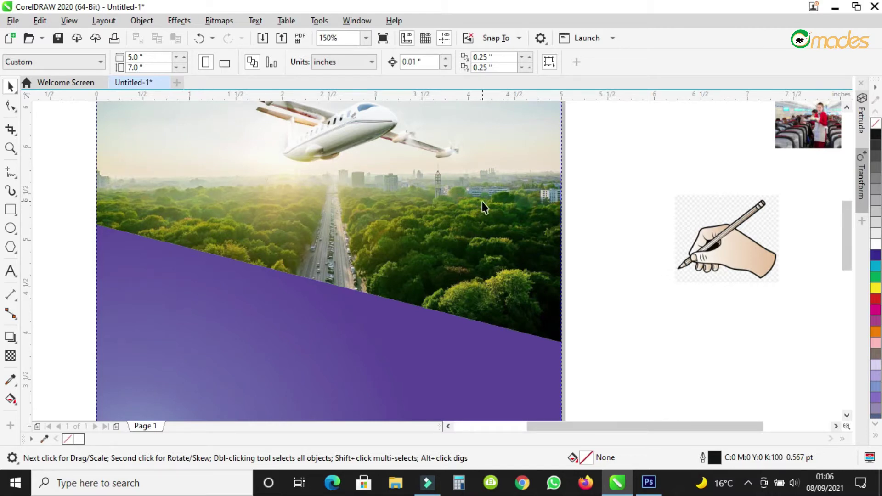
scroll(482, 202, "down", 2)
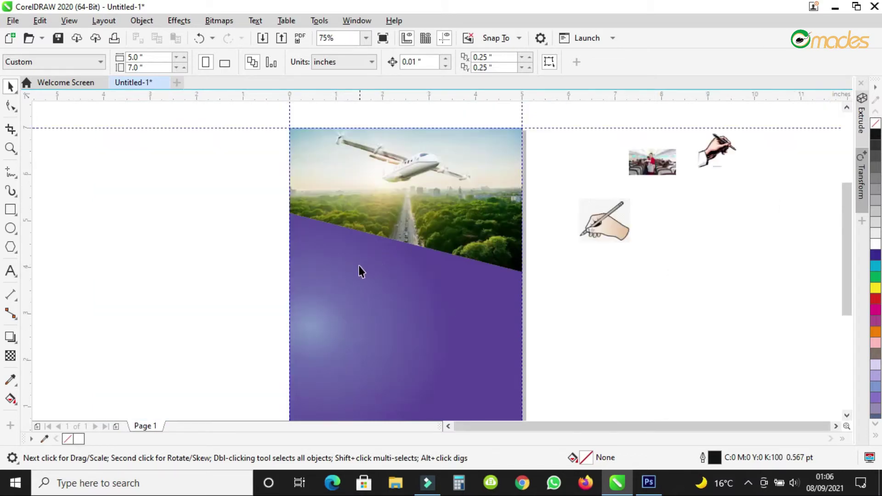
scroll(370, 252, "up", 2)
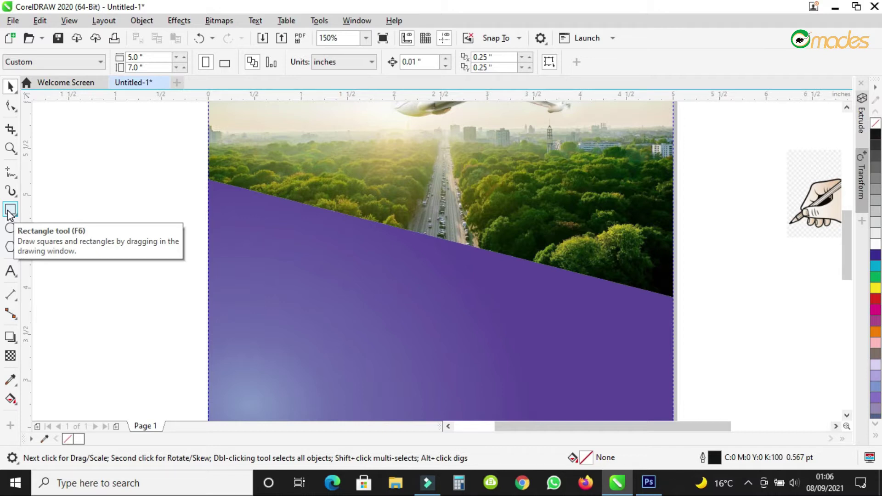
Draw a 2.75 × 2 inch rectangle over the upper-left purple area and nudge it left.
left_click(9, 212)
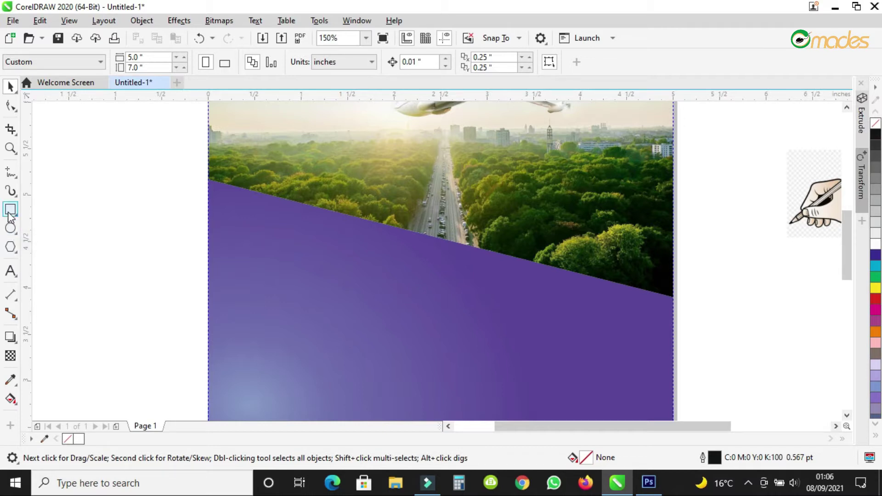
left_click_drag(210, 179, 465, 366)
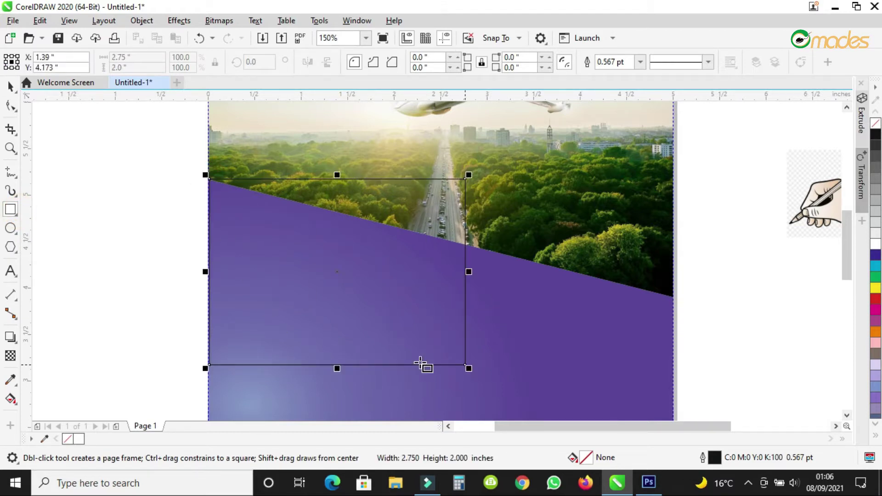
left_click(11, 86)
scroll(211, 178, "up", 4)
left_click_drag(211, 217, 200, 218)
scroll(176, 171, "up", 1)
scroll(176, 171, "up", 1)
Extend the purple panel slightly to the left.
left_click(262, 231)
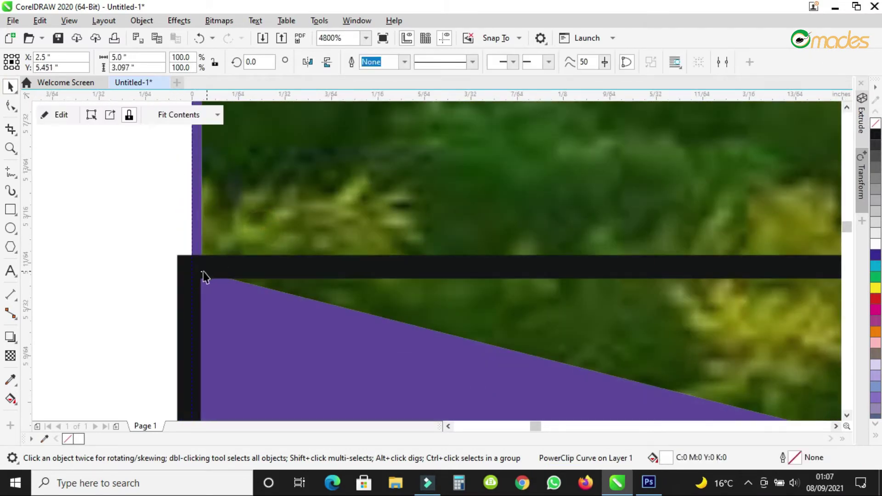
scroll(256, 219, "down", 1)
scroll(254, 224, "down", 2)
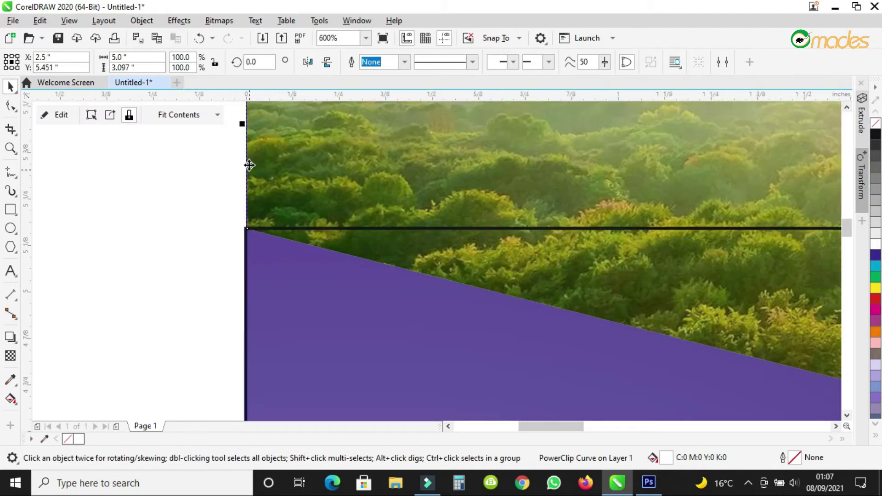
scroll(250, 123, "up", 3)
left_click(275, 125)
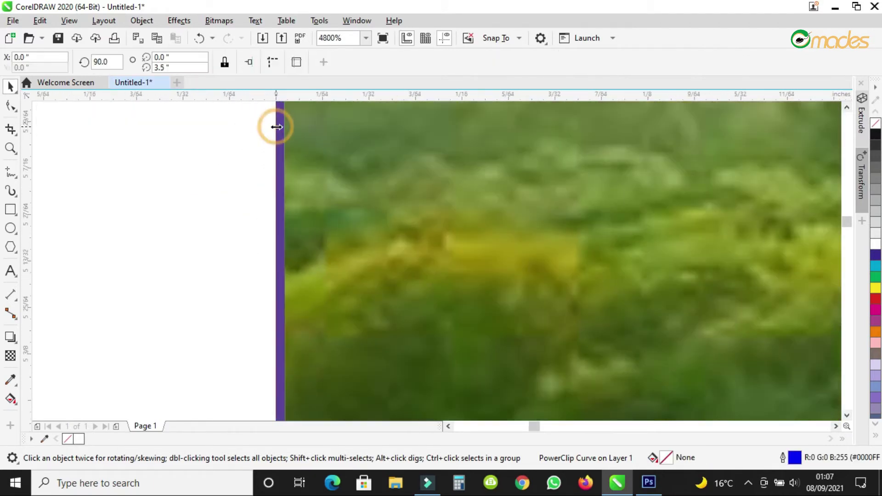
left_click(272, 124)
left_click_drag(270, 129, 261, 131)
scroll(251, 139, "down", 4)
scroll(264, 214, "up", 5)
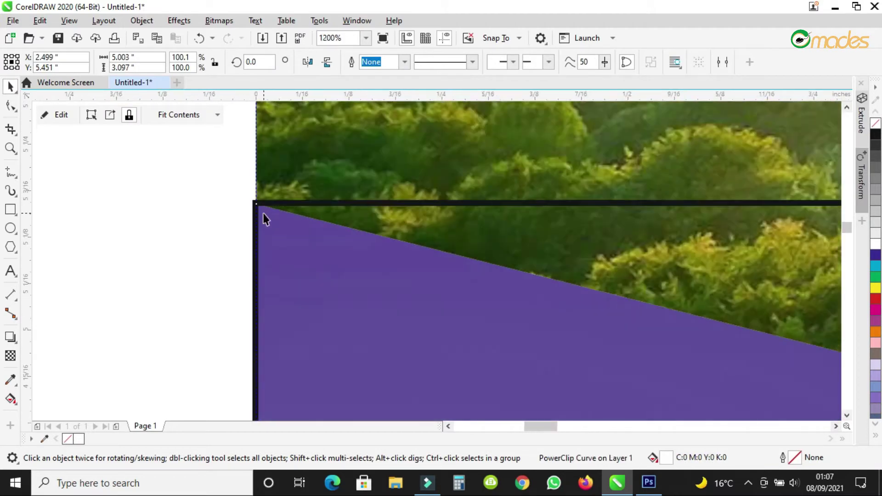
Line up the rectangle's corner with the purple panel's corner.
left_click(261, 209)
left_click(283, 227)
left_click_drag(284, 227, 269, 226)
left_click_drag(235, 180, 238, 180)
scroll(174, 169, "down", 4)
scroll(301, 168, "down", 2)
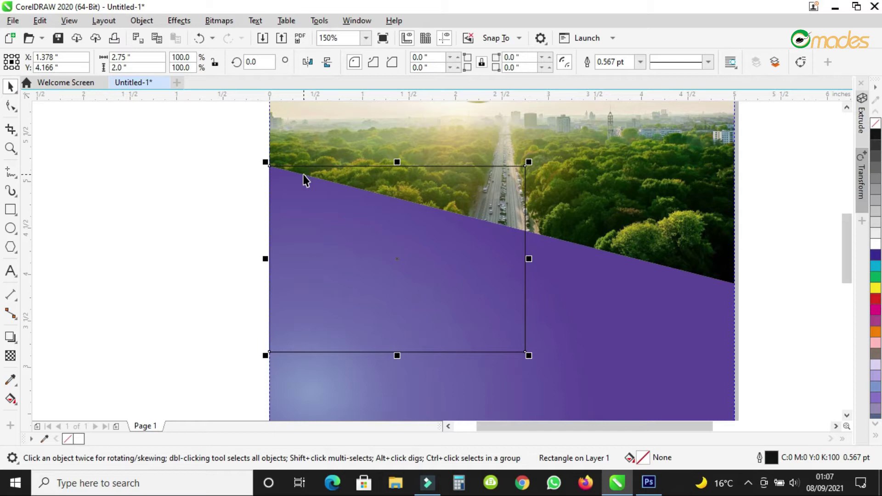
Convert the new rectangle to curves.
right_click(395, 249)
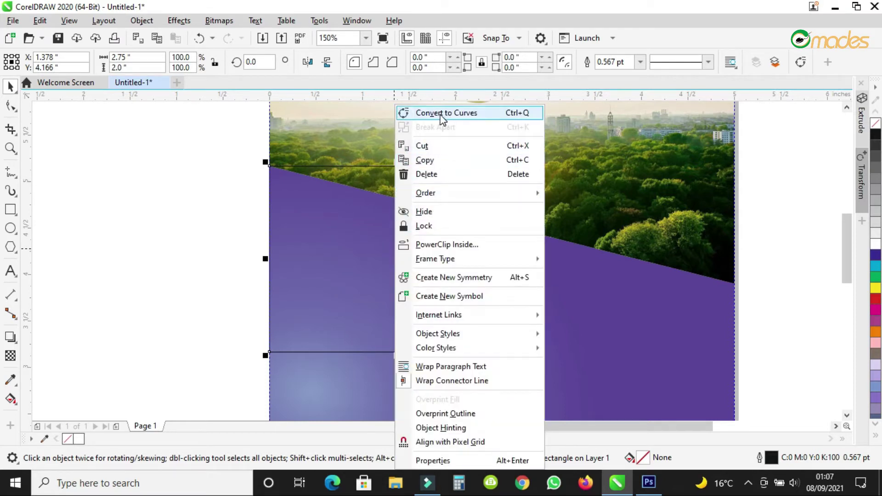
left_click(442, 114)
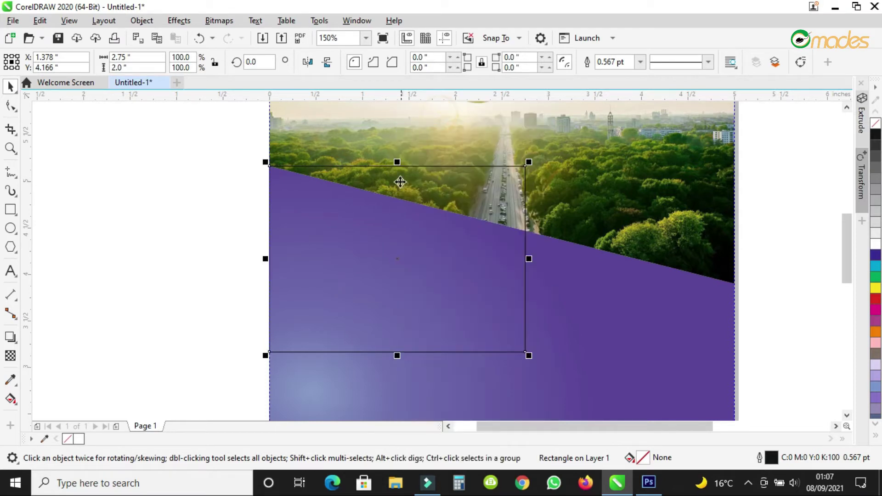
left_click(11, 106)
Delete the bottom-right node and pull the top-right corner onto the slanted edge.
double_click(524, 352)
left_click_drag(527, 167, 503, 225)
scroll(428, 229, "down", 2)
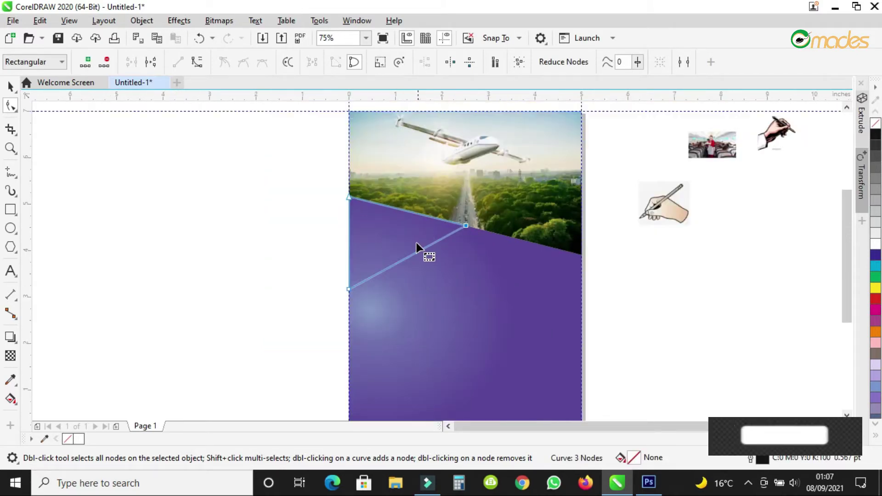
scroll(407, 256, "up", 2)
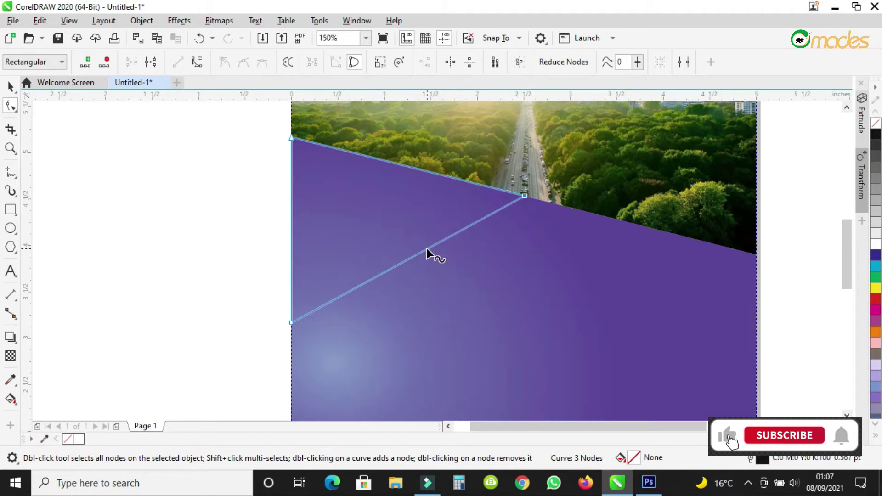
scroll(426, 249, "down", 2)
scroll(442, 238, "up", 1)
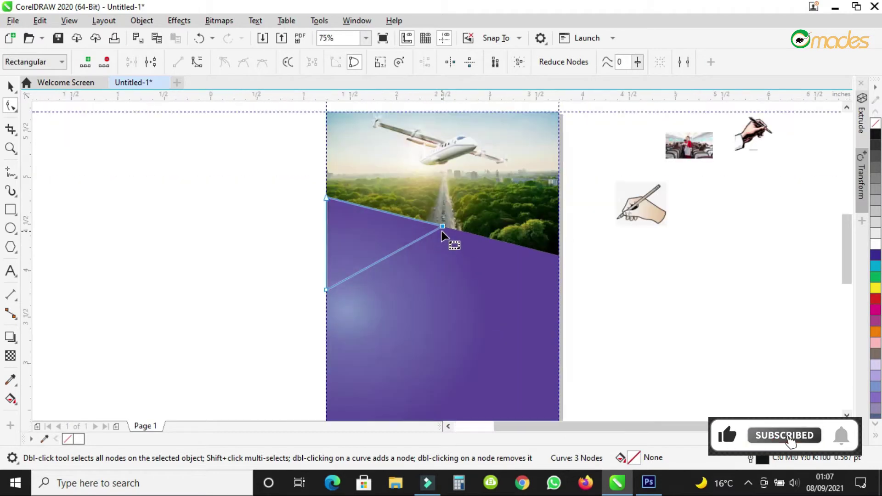
scroll(442, 233, "up", 1)
Add and move nodes so the triangle's top edge follows the slope, deleting the extra node.
double_click(398, 243)
left_click_drag(399, 244, 446, 278)
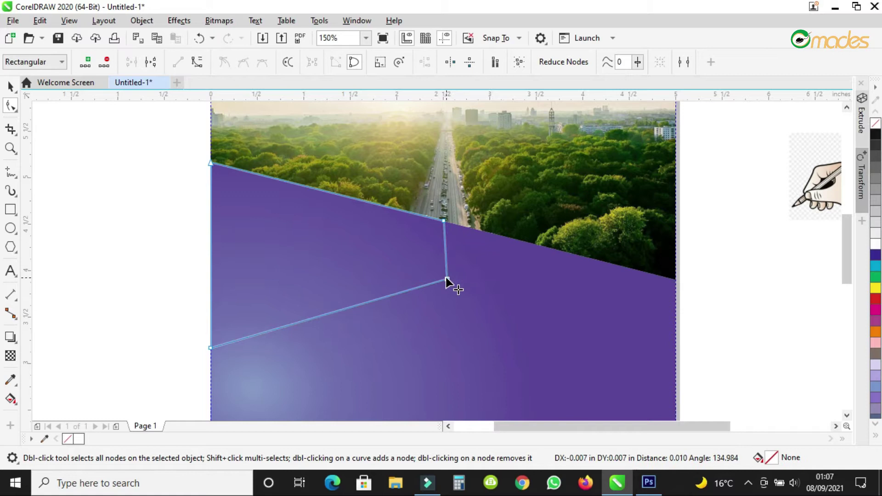
scroll(498, 258, "down", 2)
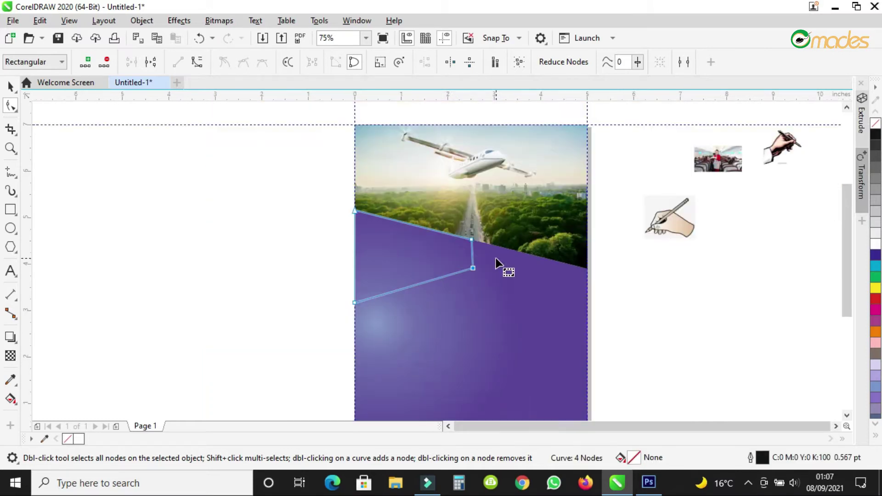
scroll(470, 263, "up", 2)
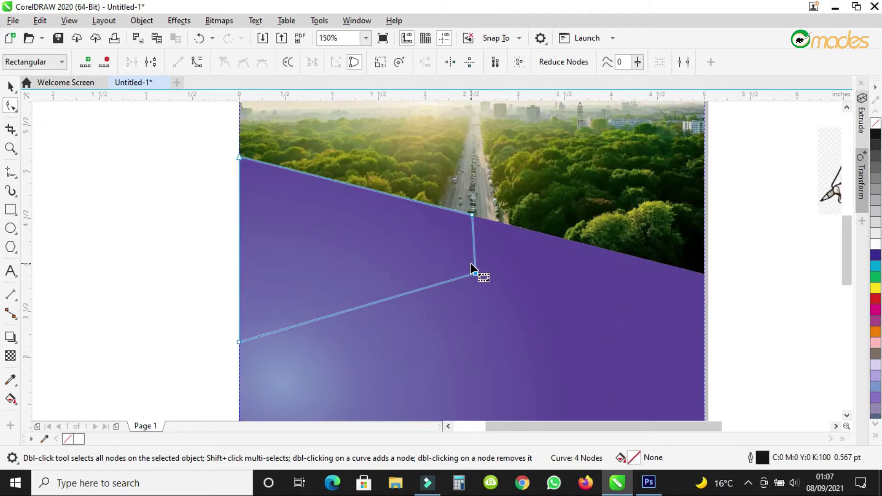
left_click_drag(475, 275, 572, 243)
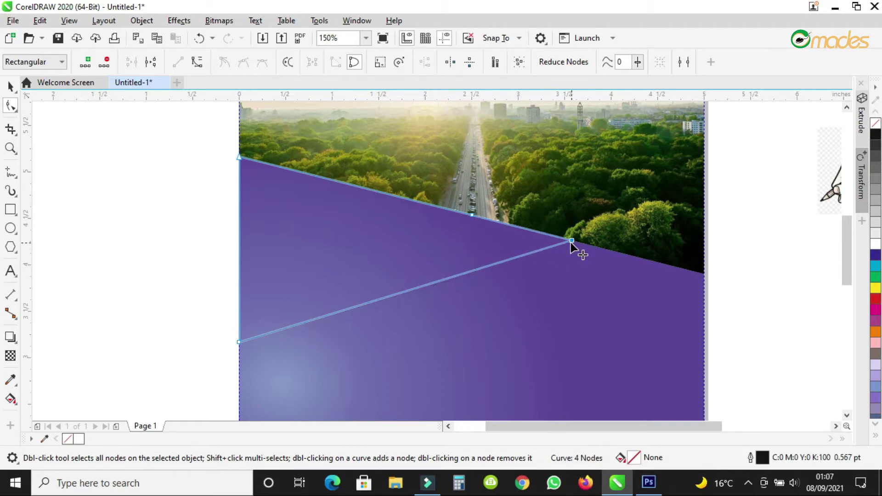
scroll(532, 245, "down", 2)
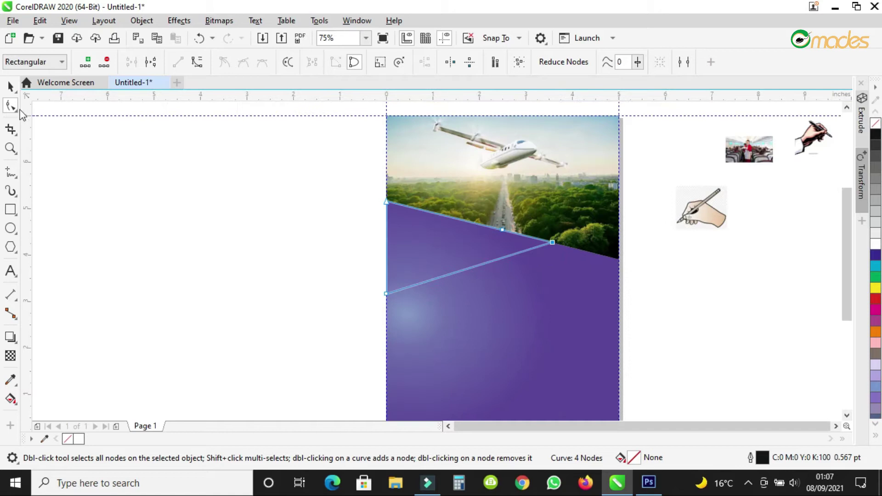
scroll(510, 233, "up", 6)
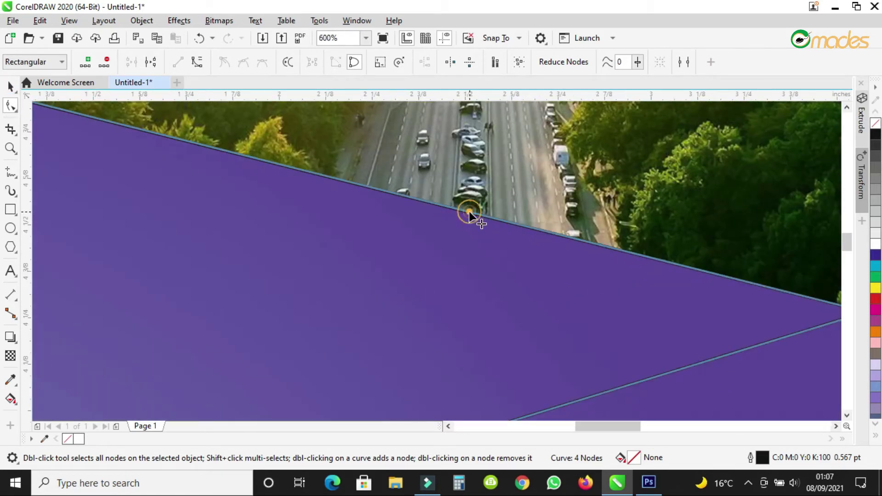
left_click(105, 62)
scroll(391, 191, "down", 3)
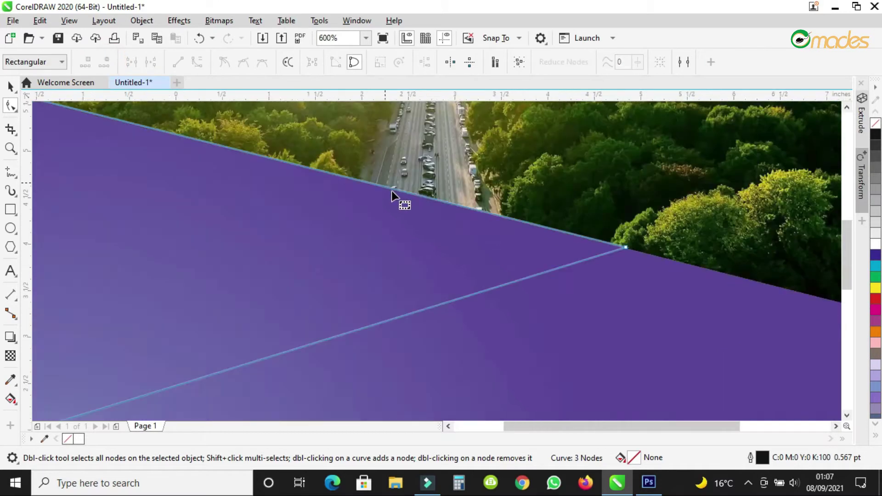
left_click(11, 86)
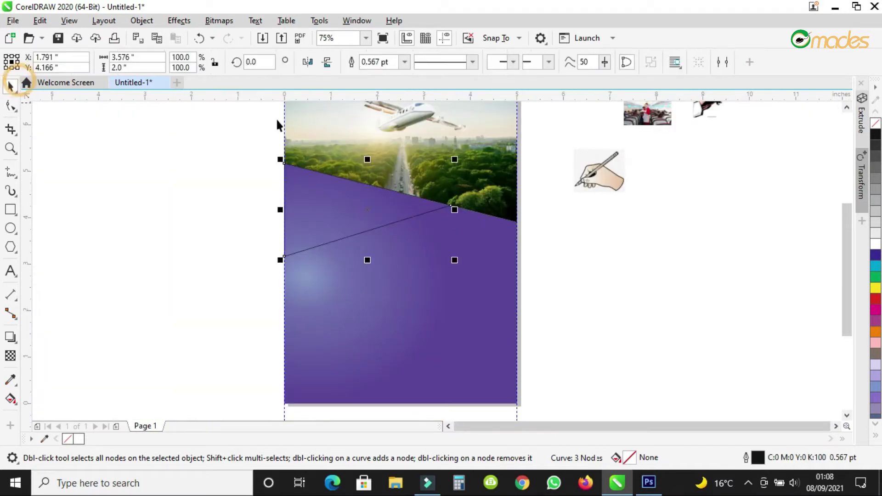
PowerClip the cabin crew photo inside the triangle.
left_click_drag(649, 113, 591, 164)
scroll(473, 174, "up", 1)
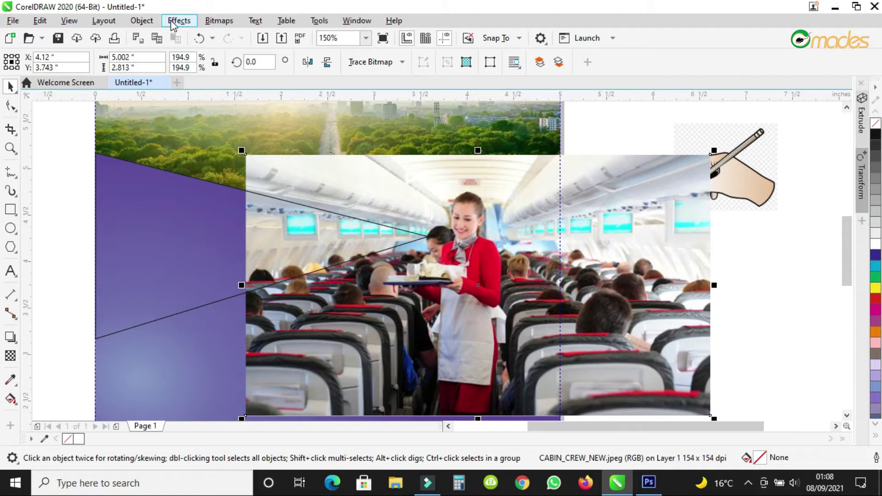
left_click(142, 20)
mouse_move(193, 42)
left_click(477, 46)
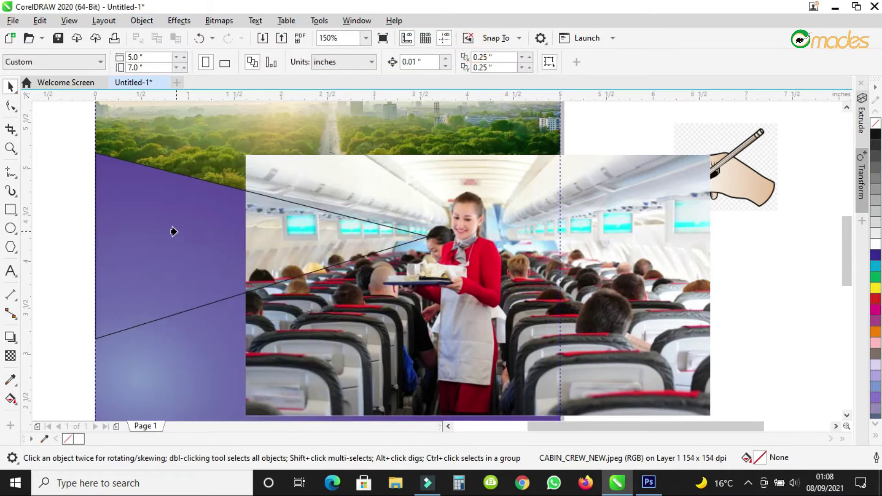
left_click(173, 231)
scroll(376, 230, "down", 2)
scroll(315, 241, "up", 2)
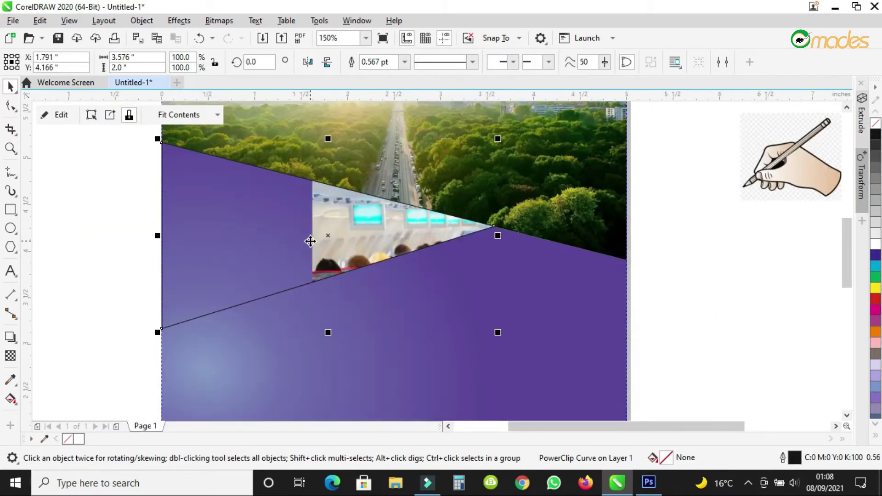
Edit the clipped contents, moving the cabin crew photo left, shrinking it and lowering it slightly.
right_click(372, 227)
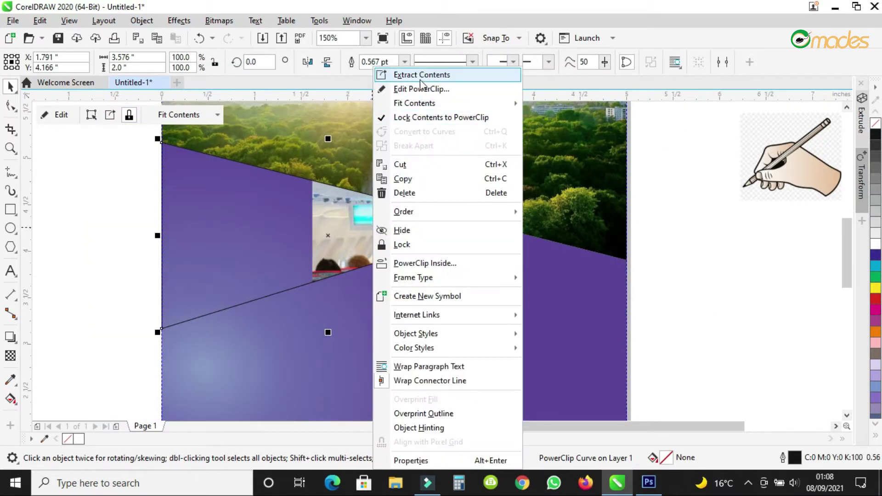
left_click(434, 89)
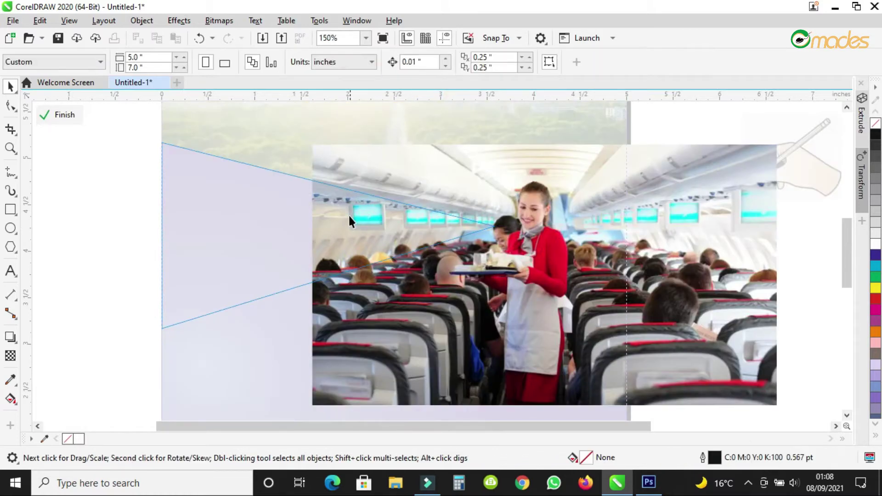
left_click_drag(519, 268, 330, 255)
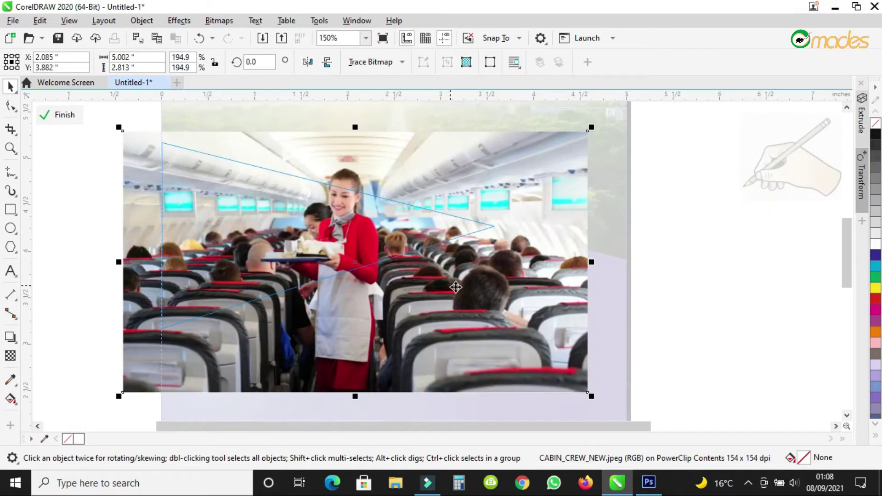
left_click_drag(594, 400, 502, 386)
left_click_drag(317, 198, 318, 208)
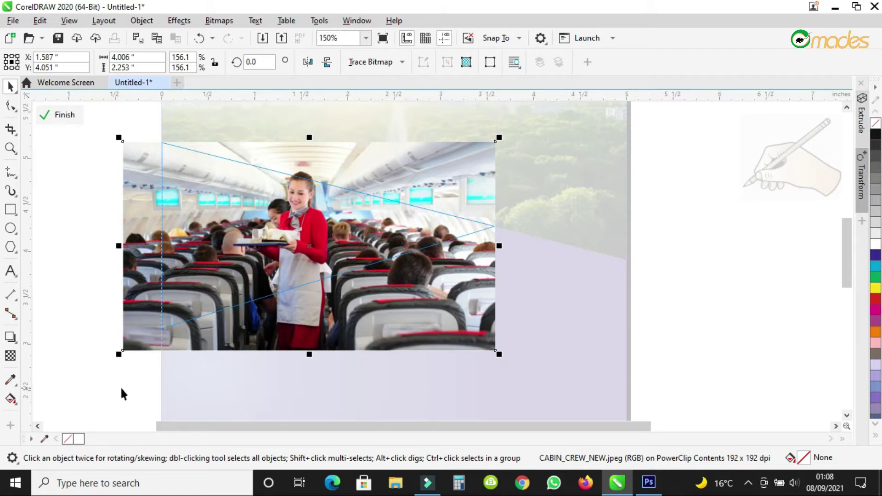
Finish editing the triangle's PowerClip and clear the selection.
right_click(310, 188)
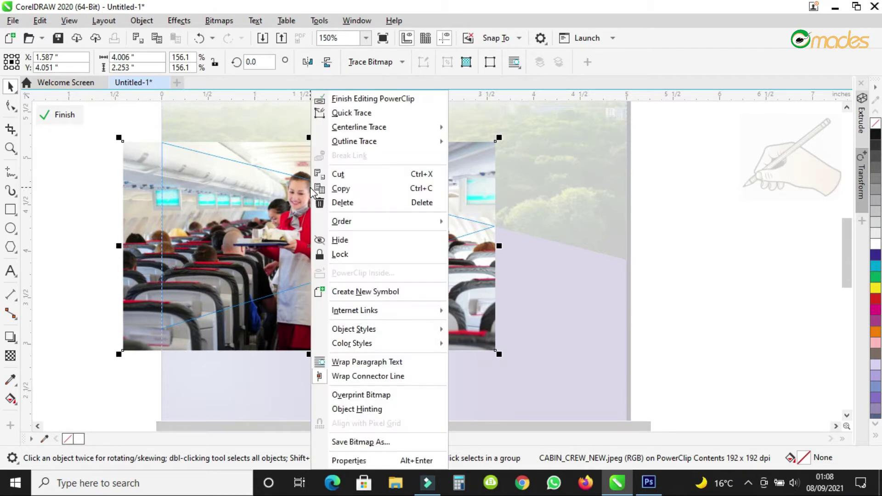
left_click(358, 95)
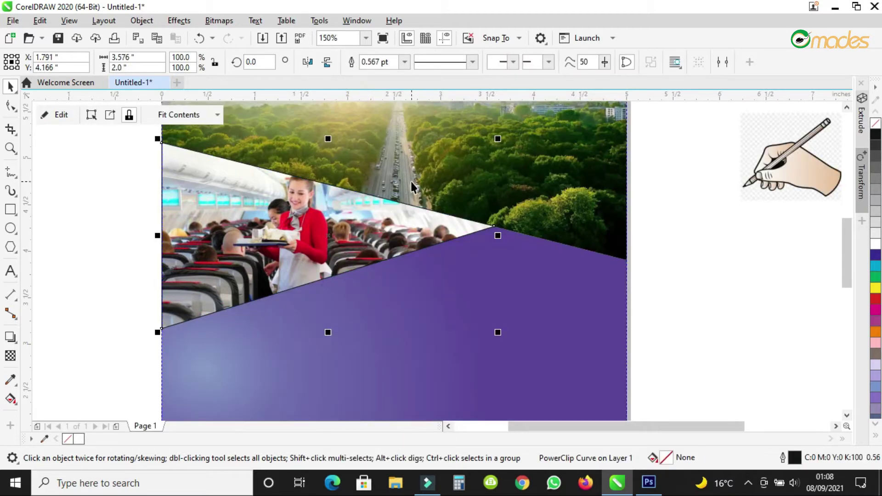
scroll(411, 181, "down", 1)
scroll(445, 163, "up", 1)
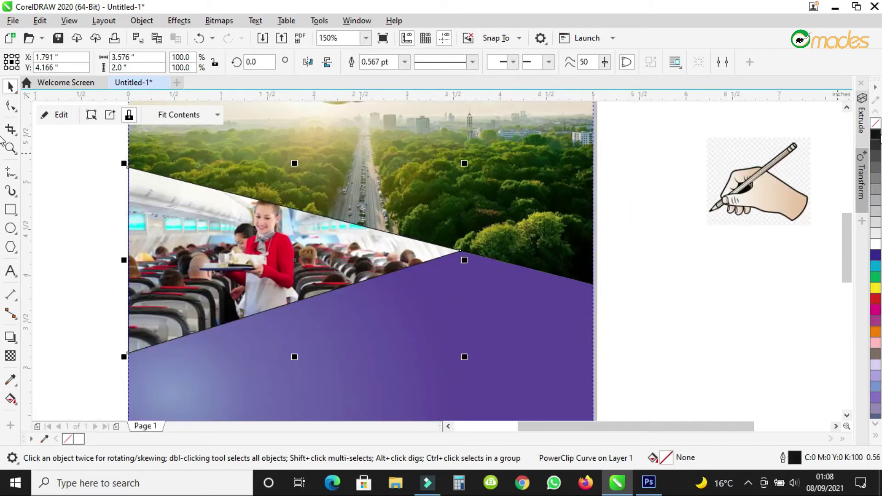
left_click(646, 310)
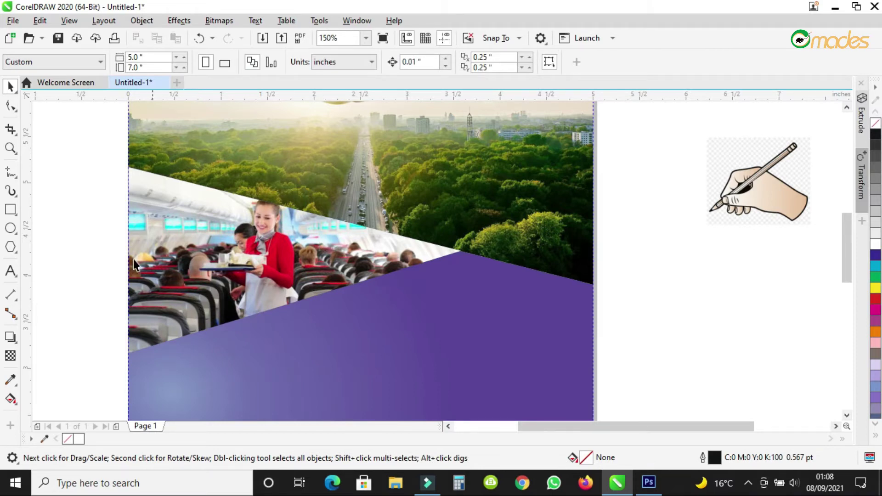
Draw a thin closed sliver with the Freehand tool along the diagonal photo edge.
left_click(16, 173)
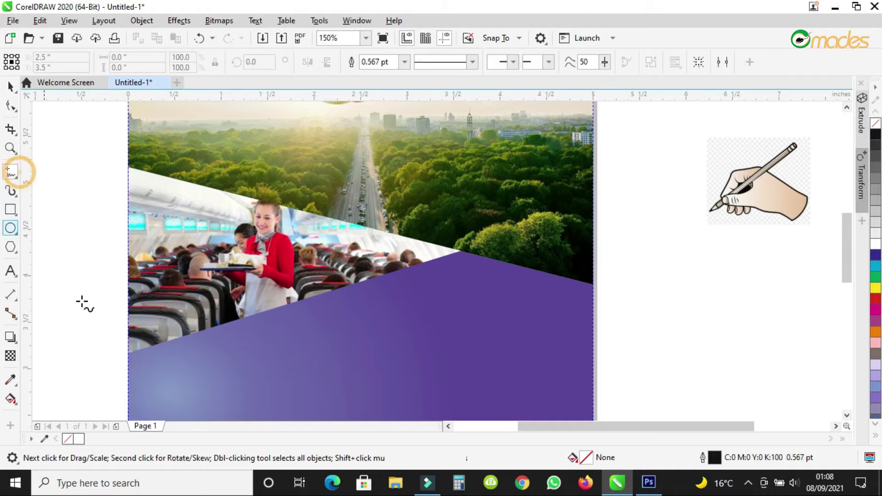
scroll(151, 373, "up", 2)
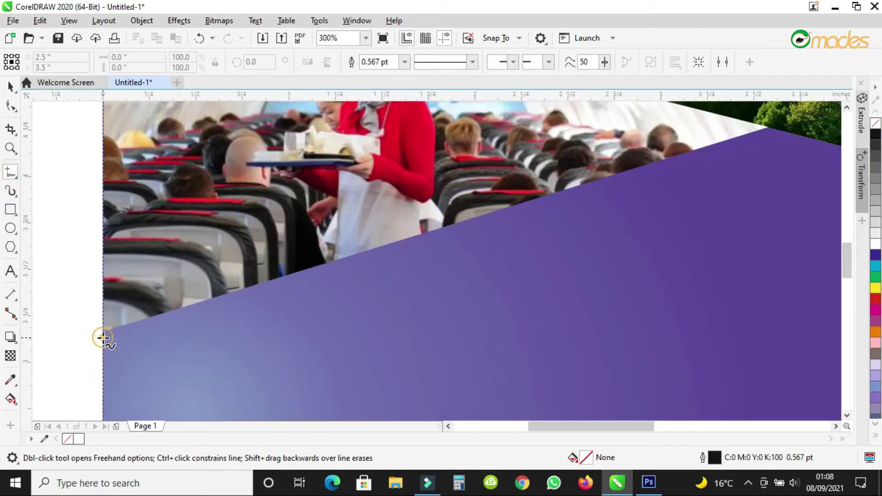
left_click(102, 337)
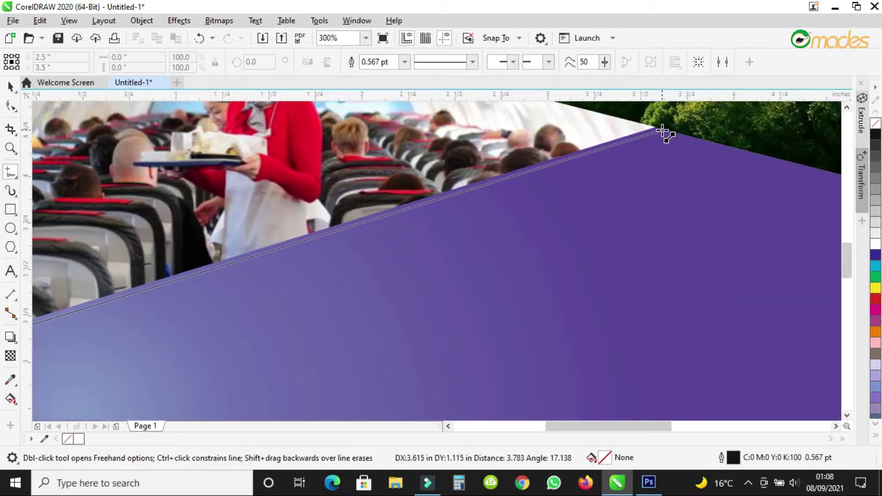
left_click(662, 130)
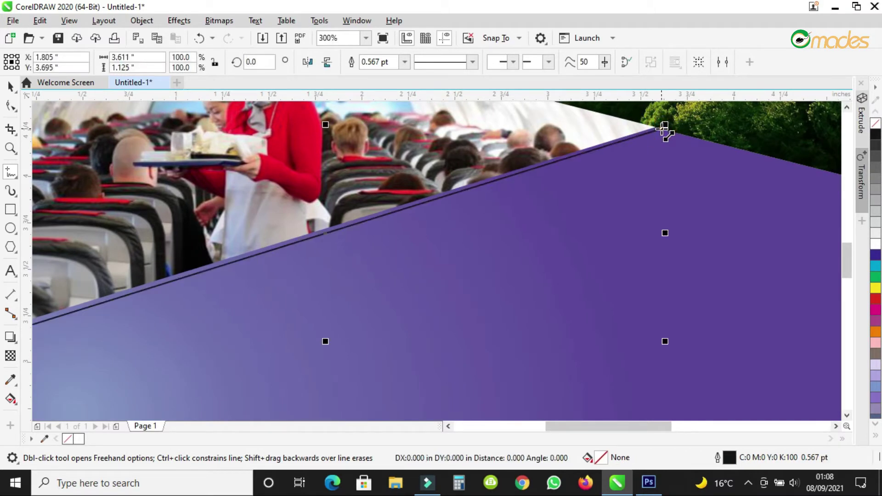
left_click(682, 134)
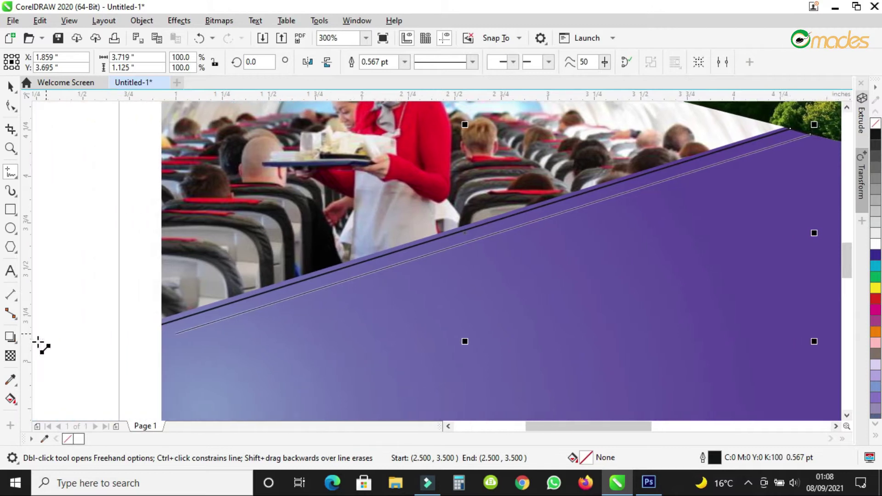
left_click(135, 339)
scroll(97, 183, "down", 2)
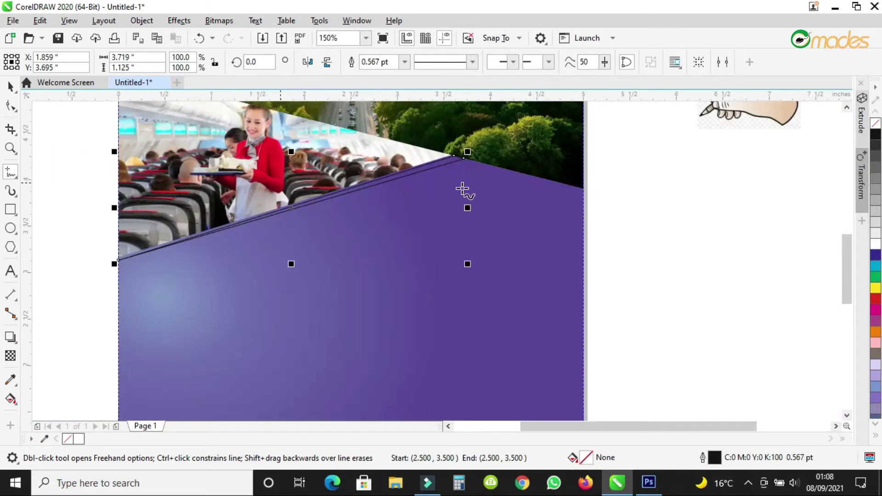
Fill the sliver white and remove its outline.
left_click(874, 244)
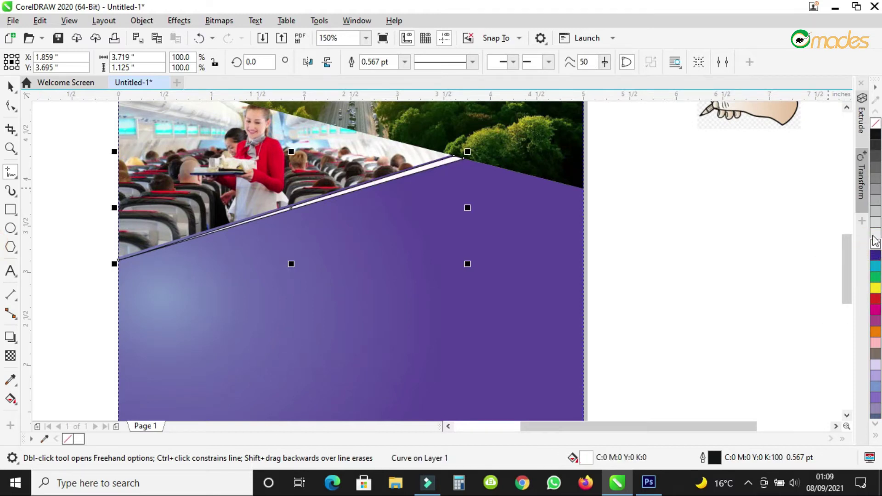
right_click(874, 130)
left_click(10, 86)
scroll(529, 266, "down", 2)
Pull the photo frame's top corner node slightly down with the Shape tool.
left_click(687, 273)
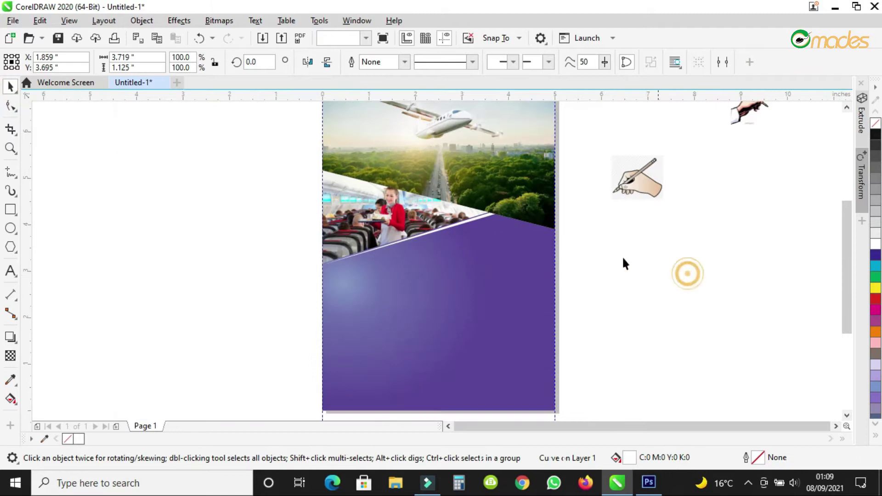
scroll(551, 257, "up", 4)
scroll(551, 257, "up", 2)
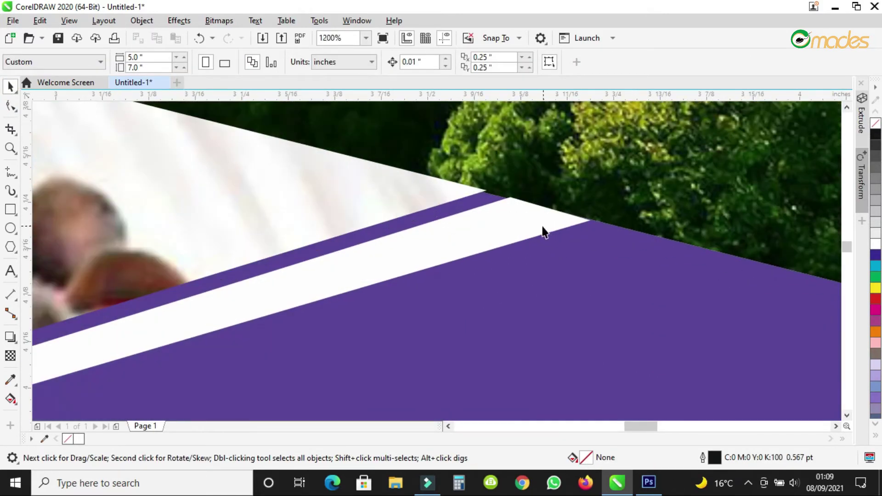
scroll(491, 205, "up", 1)
left_click(448, 184)
key("F10")
left_click_drag(484, 181, 483, 186)
Move the white stripe's left node onto the page edge so it tapers to a point.
left_click(538, 199)
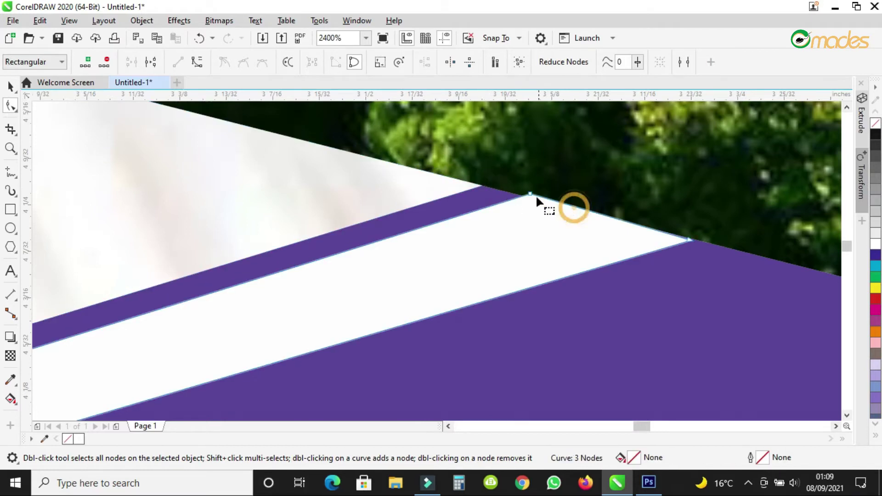
left_click(528, 193)
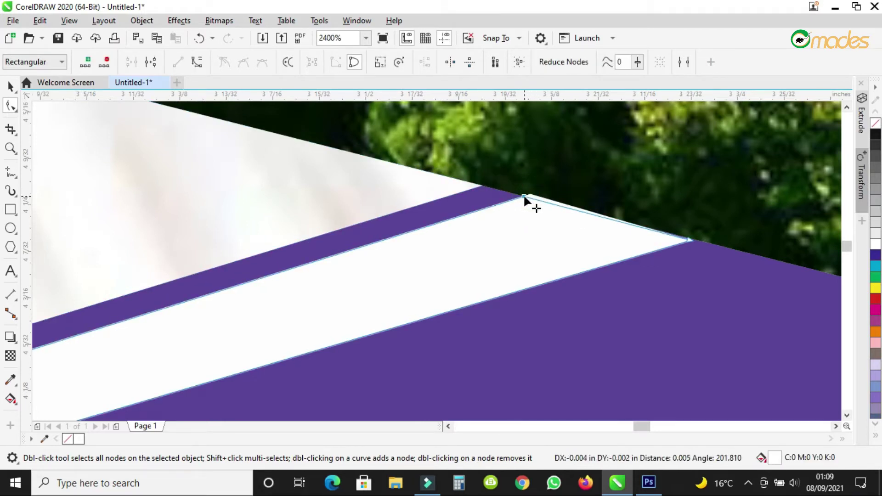
left_click(688, 240)
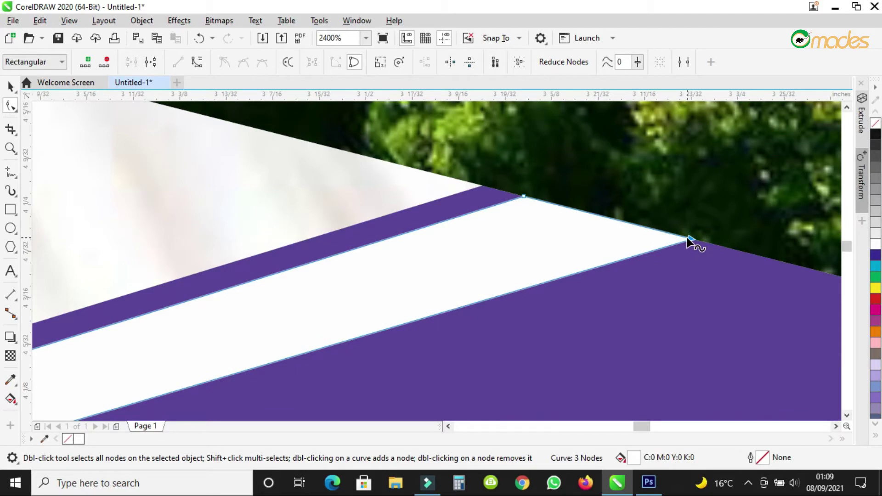
scroll(688, 240, "down", 3)
scroll(576, 252, "down", 2)
scroll(295, 349, "up", 6)
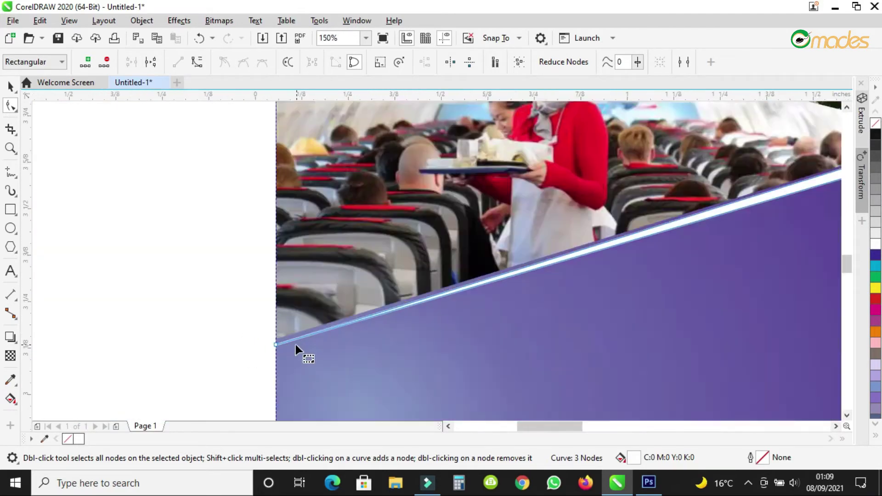
scroll(258, 240, "up", 4)
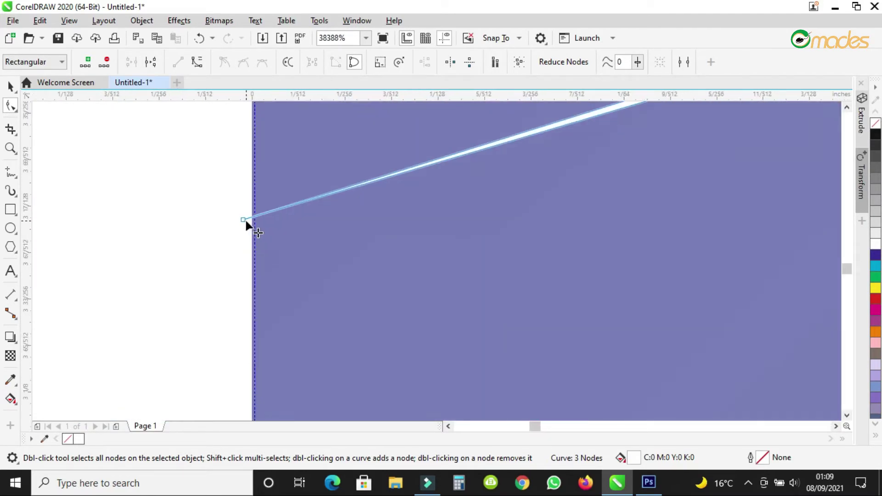
left_click_drag(253, 217, 253, 235)
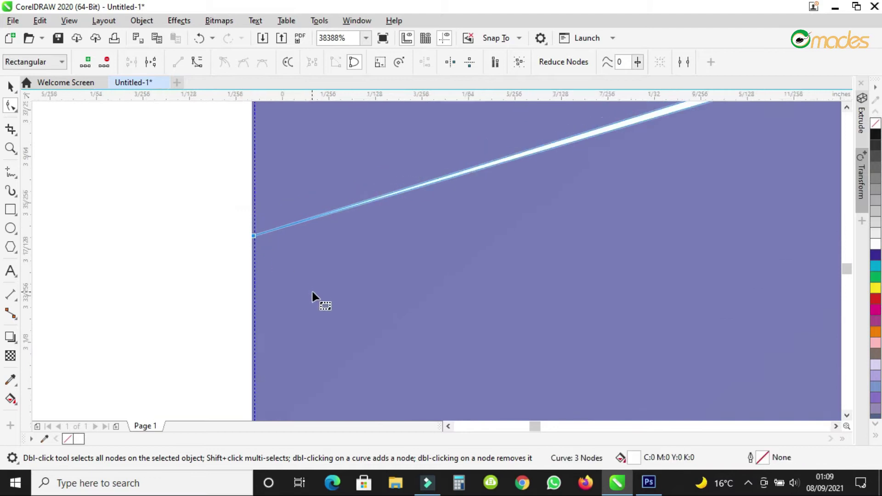
scroll(315, 299, "down", 5)
Nudge the photo frame's left corner to meet the white stripe.
left_click(355, 217)
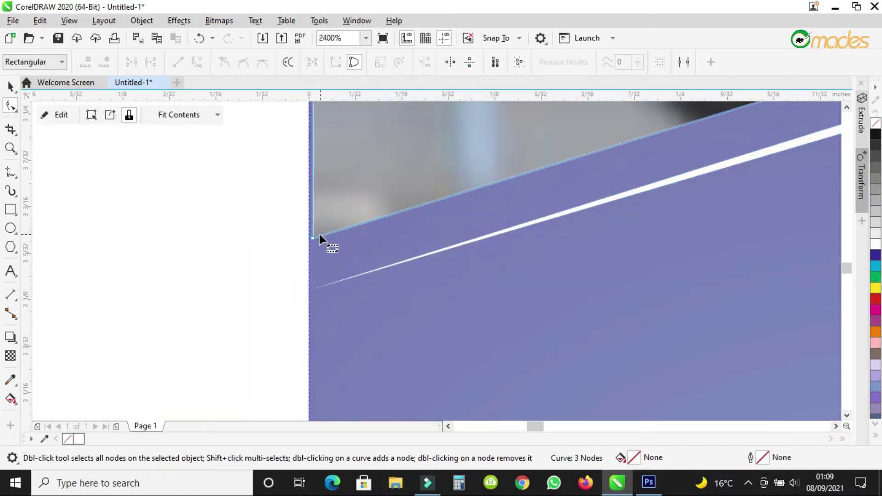
left_click_drag(313, 238, 311, 242)
scroll(312, 242, "down", 5)
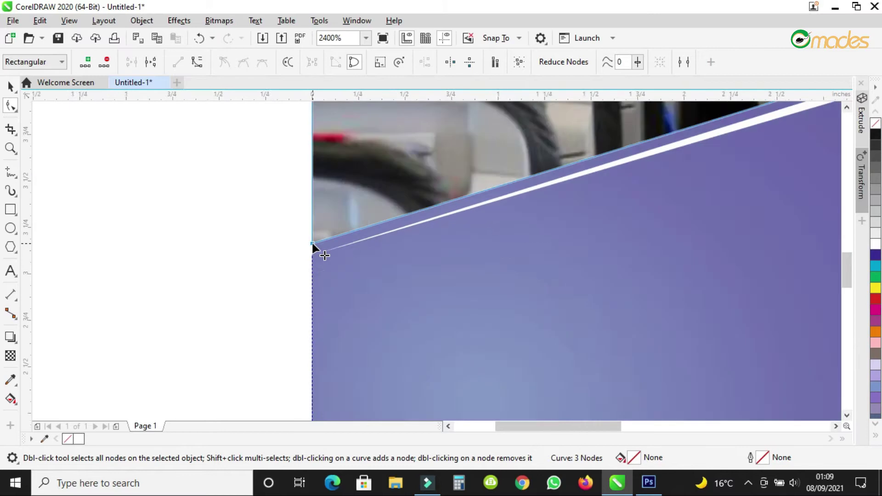
Copy the white stripe slightly lower, then mirror the copy horizontally and vertically.
left_click(10, 86)
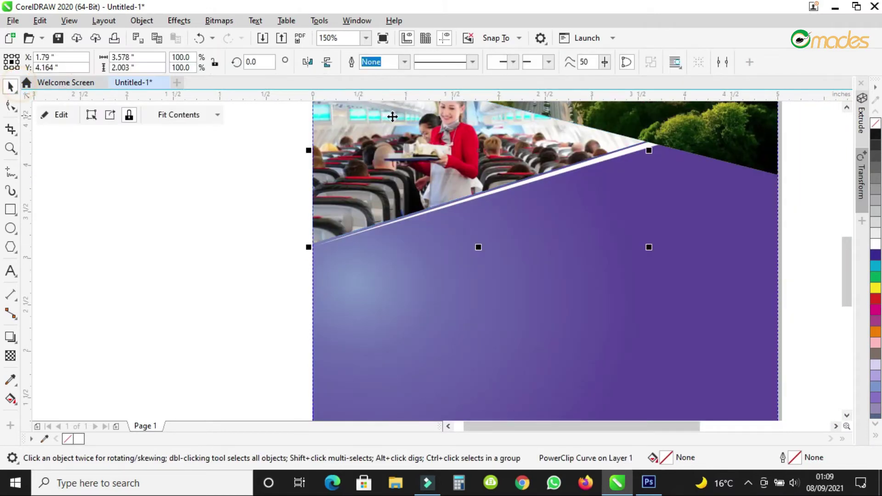
scroll(550, 158, "up", 2)
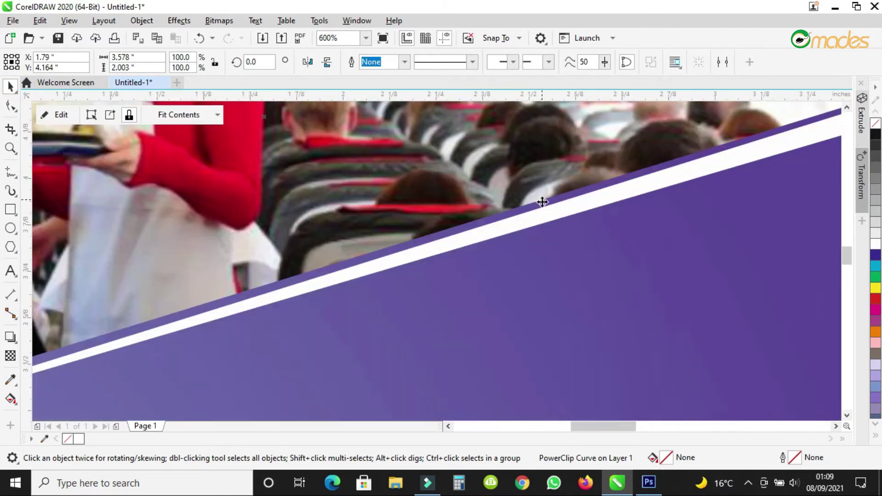
left_click(549, 216)
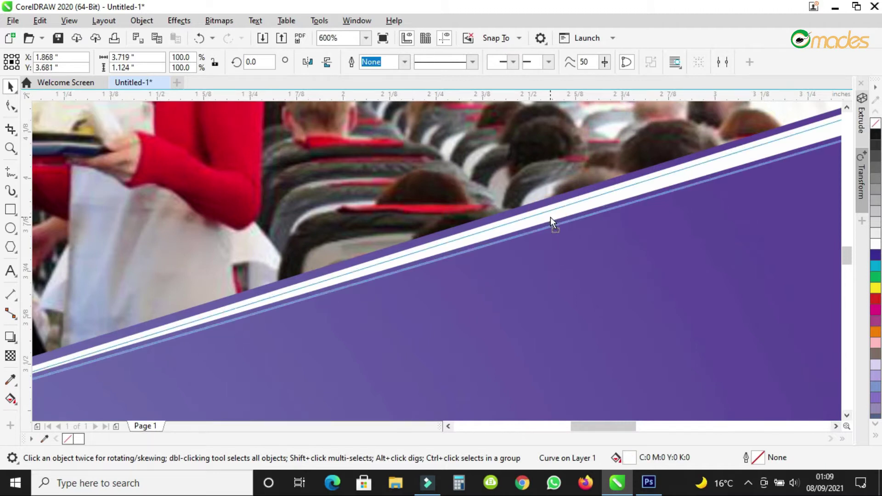
scroll(488, 207, "down", 2)
scroll(502, 207, "up", 1)
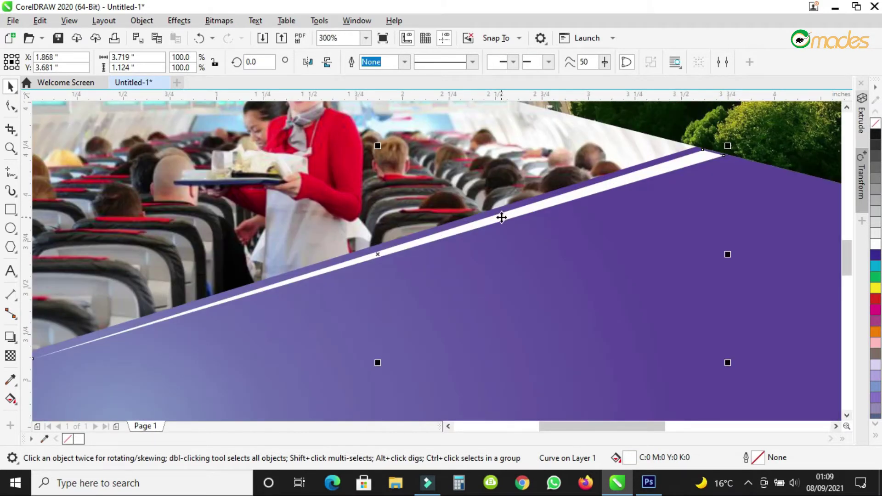
left_click_drag(502, 221, 511, 228)
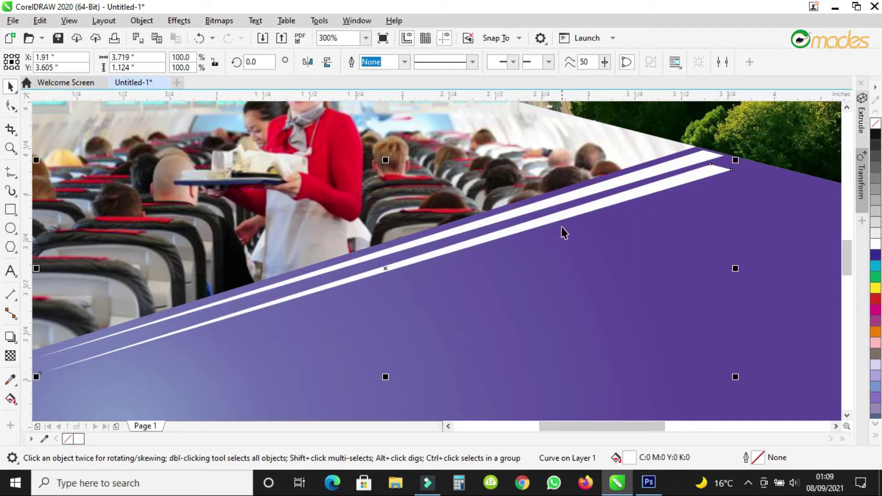
left_click(309, 63)
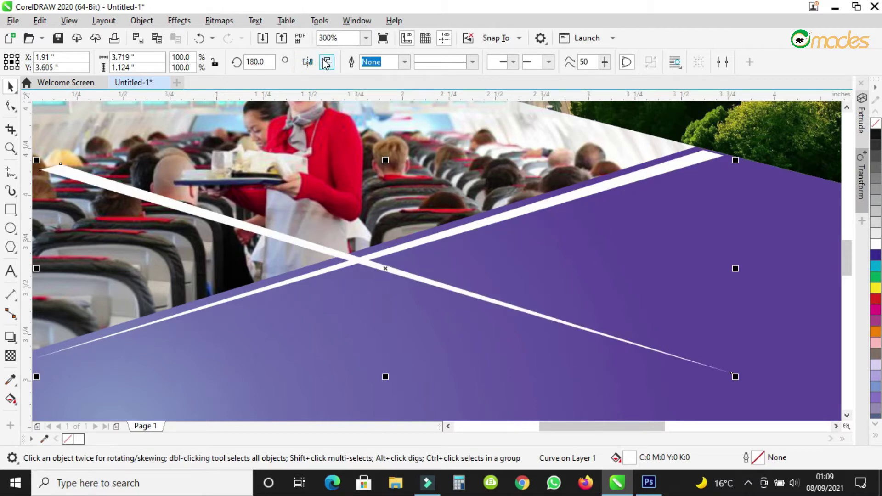
left_click(326, 62)
scroll(502, 210, "down", 2)
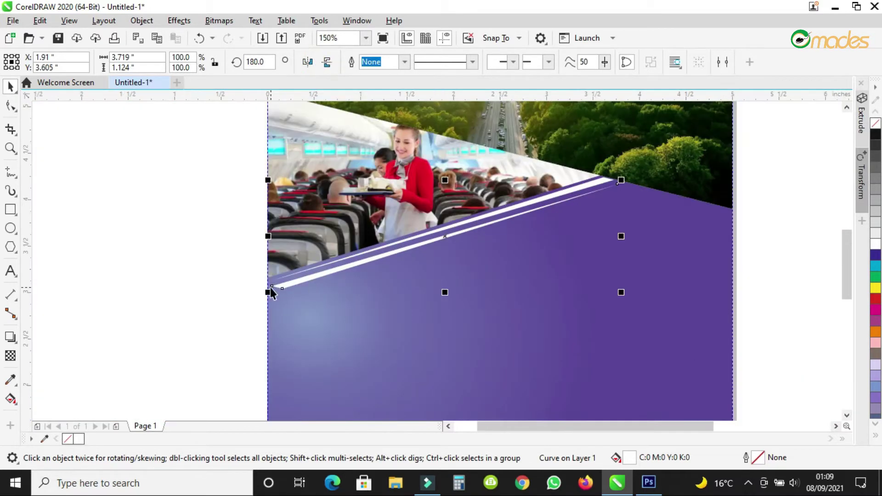
scroll(271, 292, "up", 4)
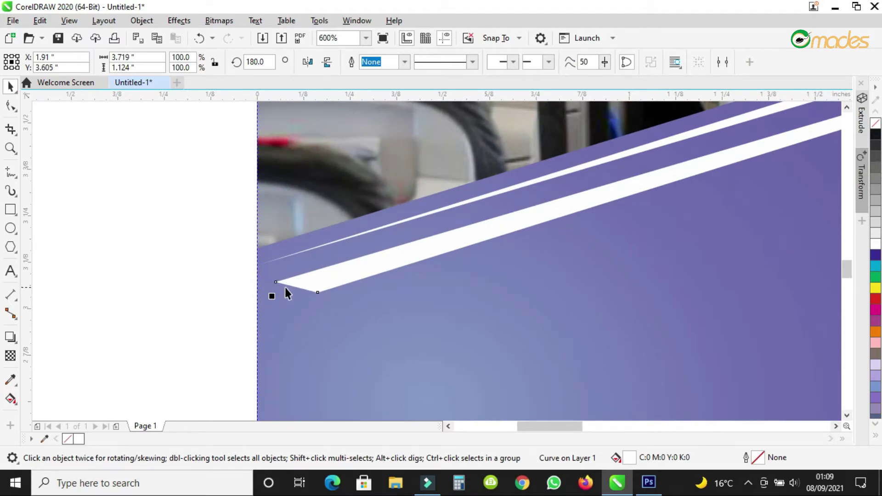
Reshape the copied stripe's nodes from the page's left edge up along the purple edge.
scroll(287, 282, "up", 2)
left_click_drag(291, 279, 279, 302)
left_click(339, 303)
left_click(339, 303)
left_click_drag(335, 318, 164, 367)
scroll(186, 351, "down", 3)
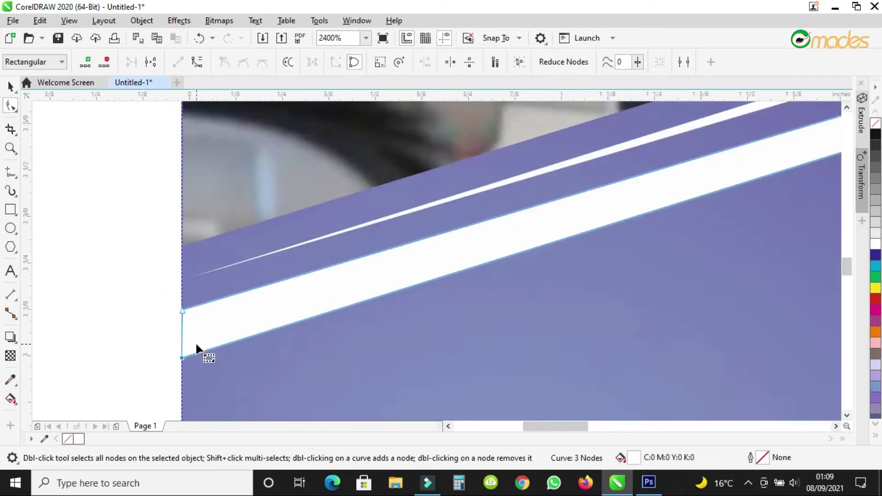
scroll(194, 342, "down", 2)
scroll(509, 233, "up", 5)
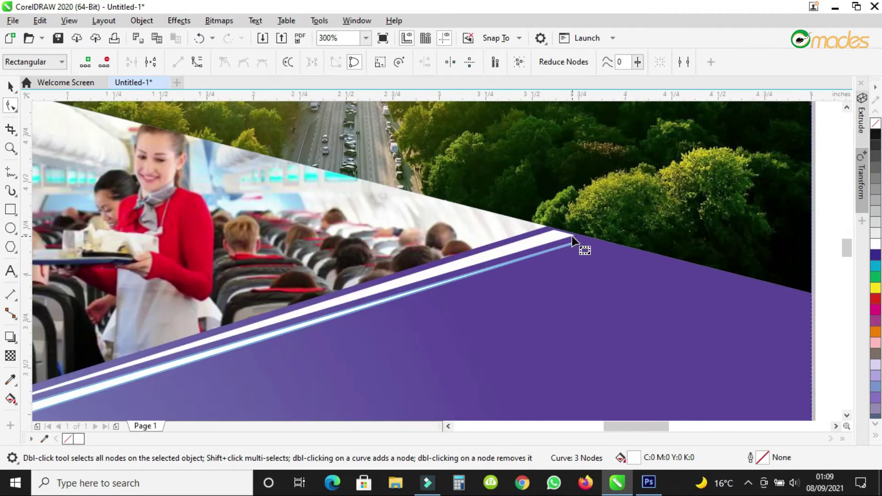
left_click_drag(576, 264, 643, 240)
Nudge the upper white stripe into place with the Pick tool.
left_click(542, 234)
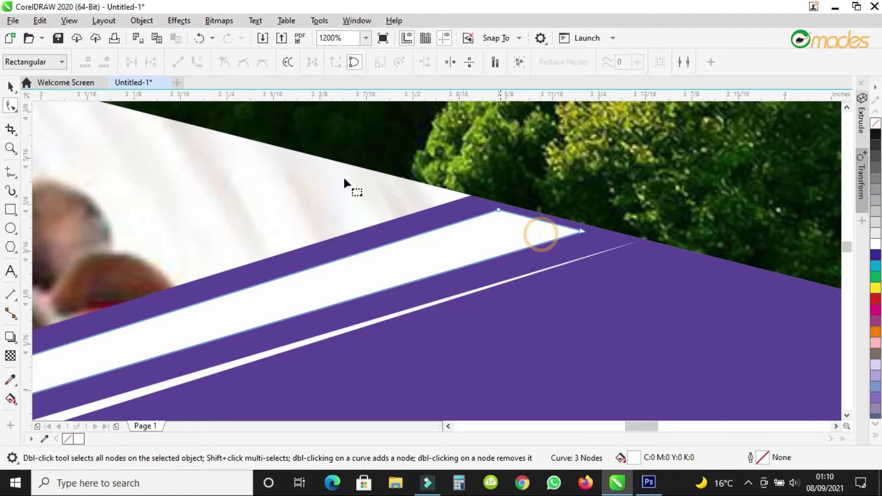
left_click(10, 87)
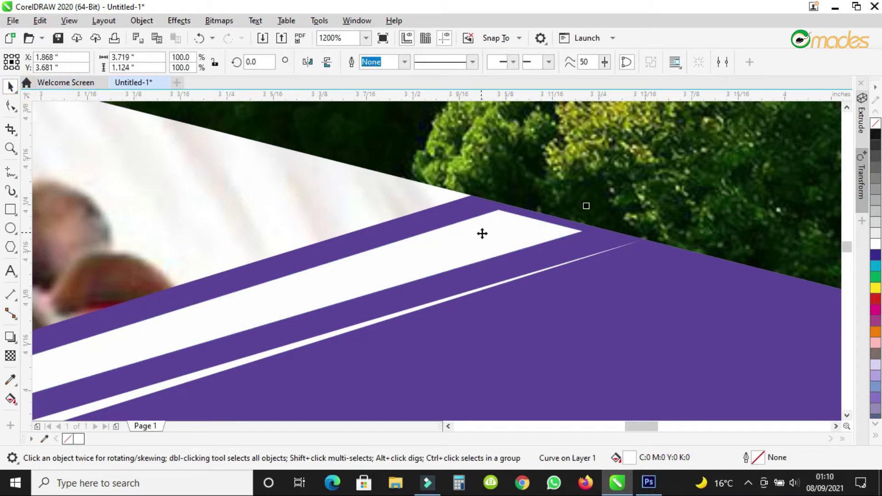
left_click_drag(489, 230, 490, 229)
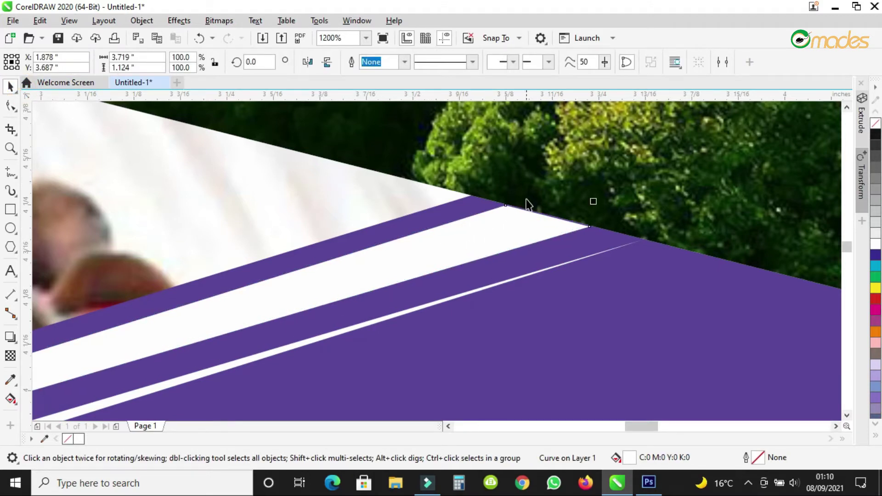
scroll(501, 209, "down", 5)
scroll(337, 290, "down", 3)
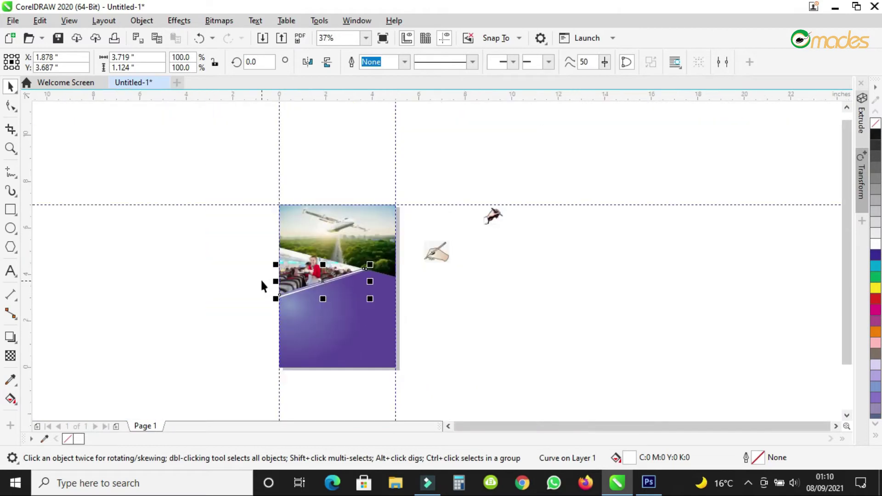
scroll(260, 279, "up", 5)
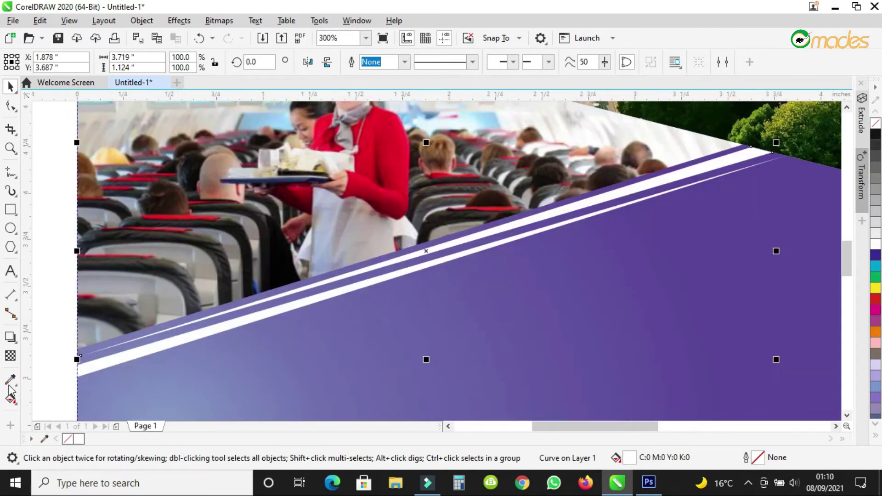
Drag a fountain transparency across the purple background rectangle.
left_click(11, 357)
scroll(168, 357, "down", 2)
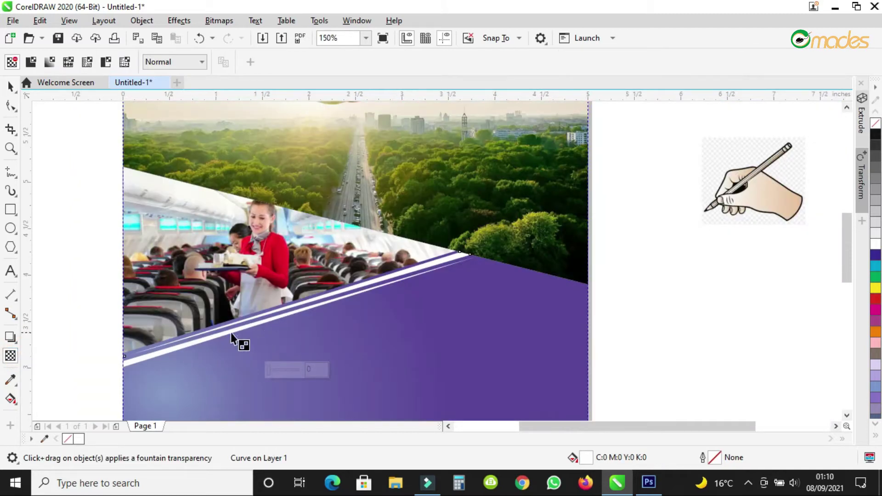
left_click_drag(180, 345, 462, 274)
left_click(452, 279)
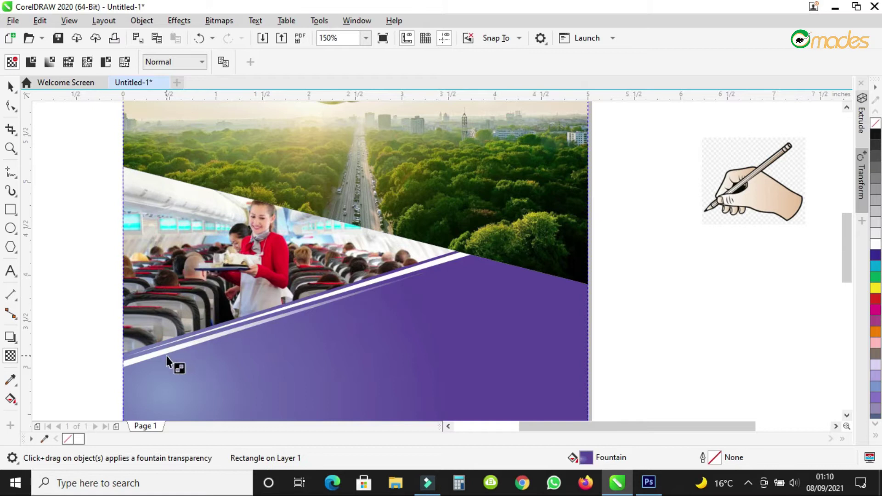
mouse_move(176, 345)
left_mouse_down()
mouse_move(439, 289)
mouse_move(529, 238)
left_mouse_up()
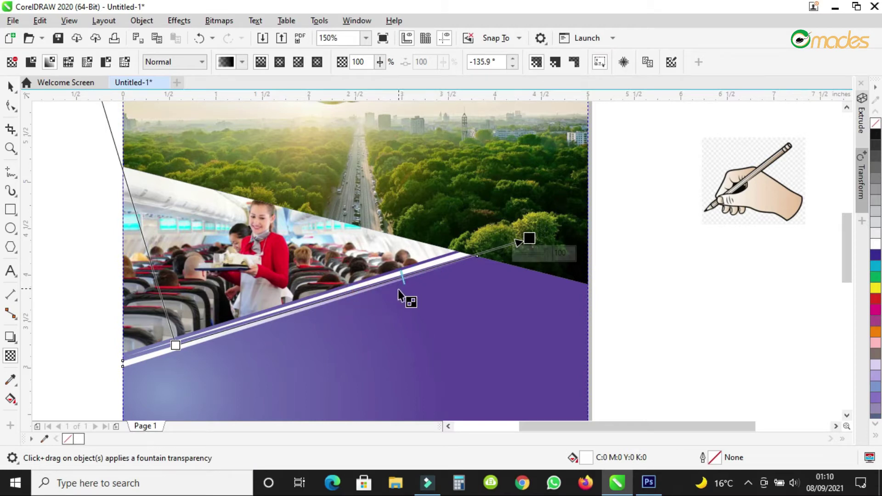
Give the white stripe a fountain transparency fading to the right and adjust its start.
scroll(250, 317, "up", 2)
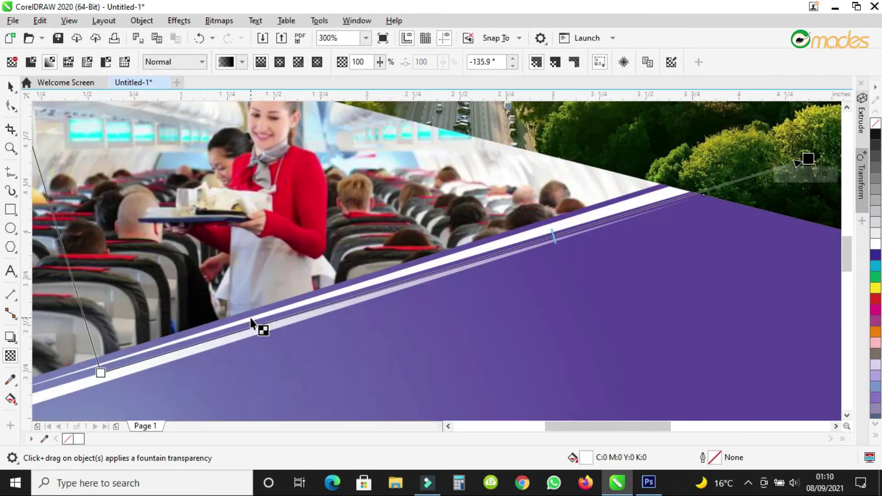
left_click(327, 295)
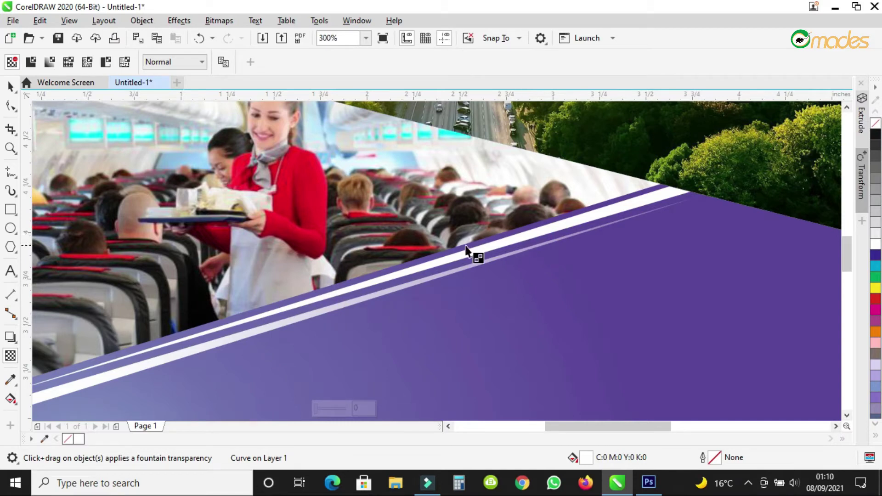
left_click_drag(477, 248, 155, 336)
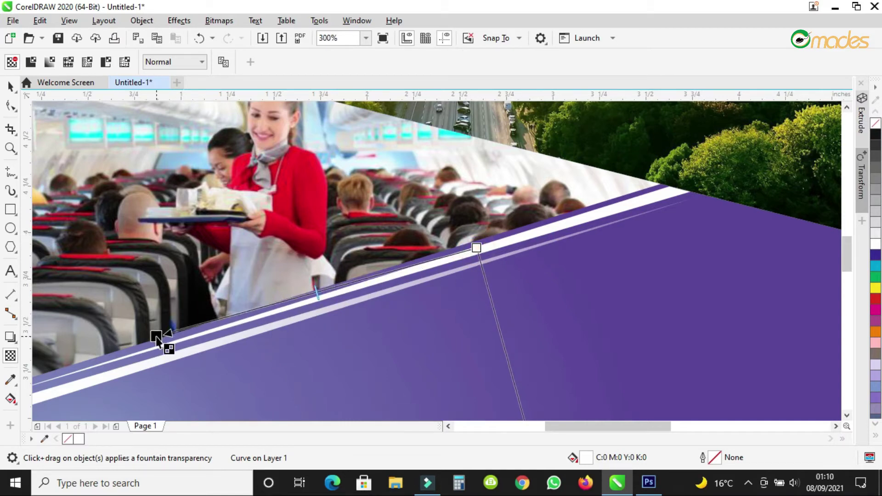
scroll(410, 299, "down", 2)
left_click_drag(447, 271, 517, 256)
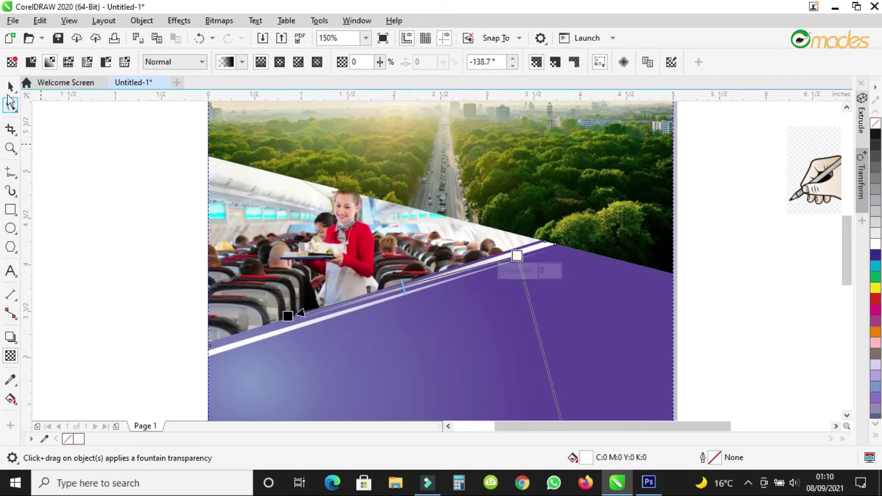
key("space")
scroll(330, 197, "down", 2)
left_click(581, 321)
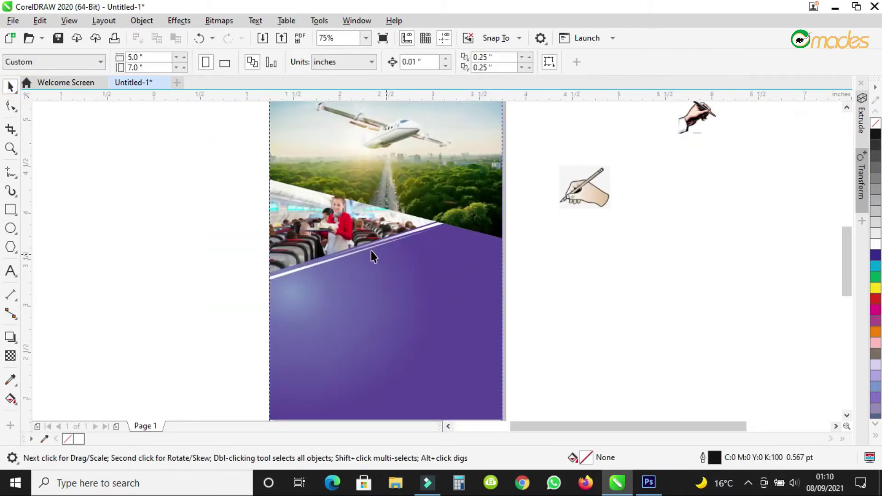
Copy both stripes to the lower right and group the copies with Ctrl+G.
scroll(371, 251, "up", 2)
scroll(410, 208, "up", 2)
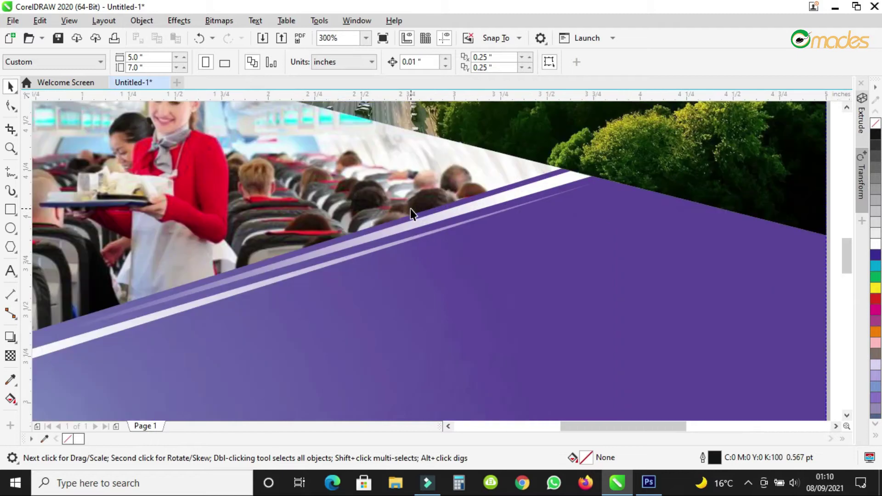
left_click(413, 226)
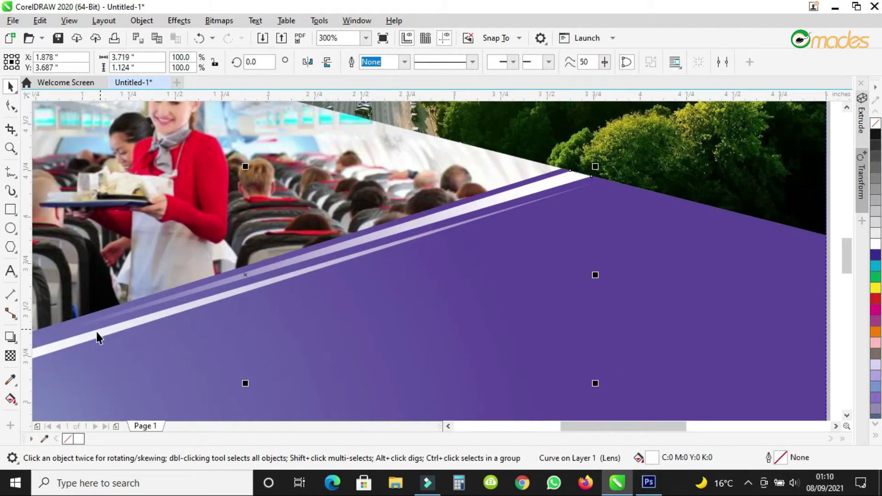
left_click(67, 348, "shift")
scroll(175, 295, "down", 1)
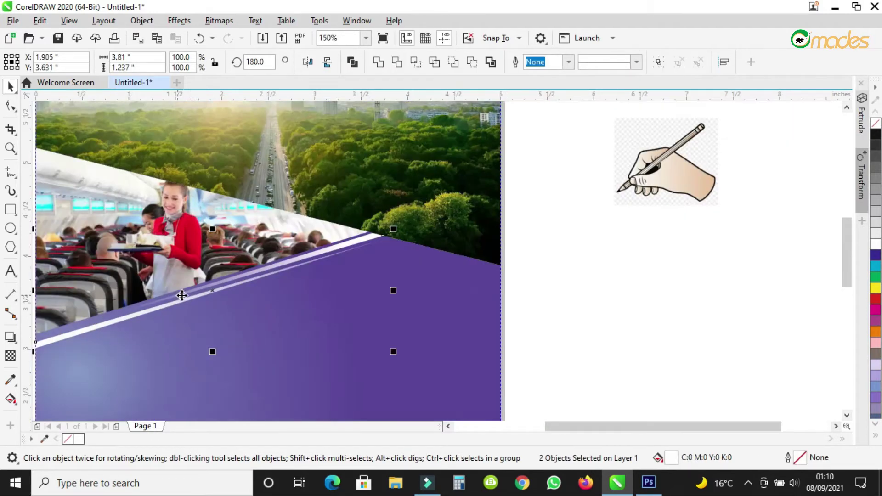
left_click_drag(213, 293, 385, 308)
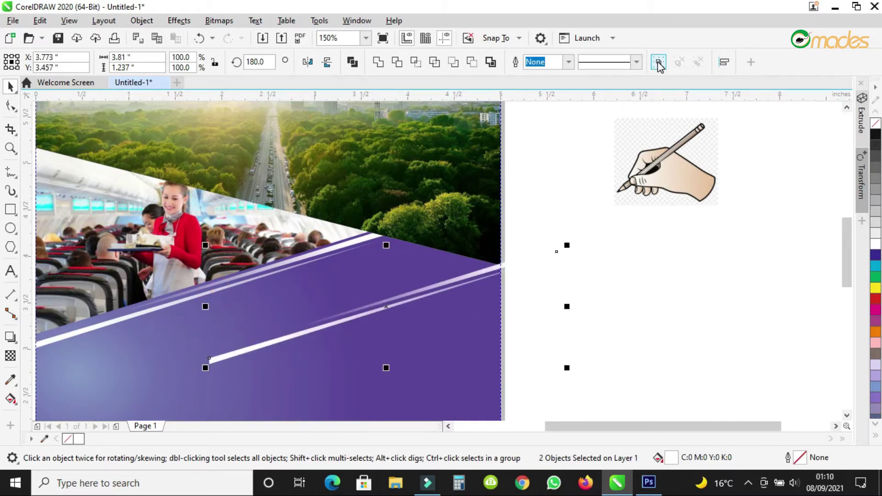
key("ctrl+g")
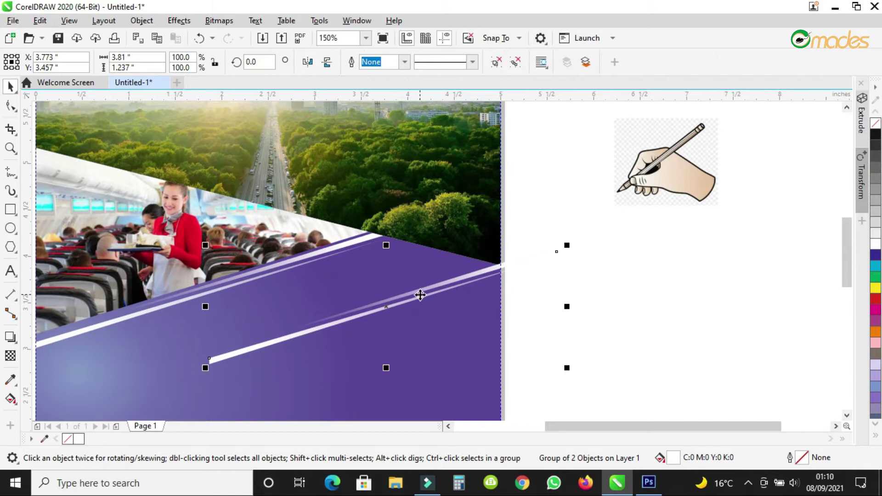
Rotate the stripe group across the purple area and move it up and right.
left_click(423, 289)
left_click_drag(565, 241, 578, 329)
scroll(376, 306, "up", 2)
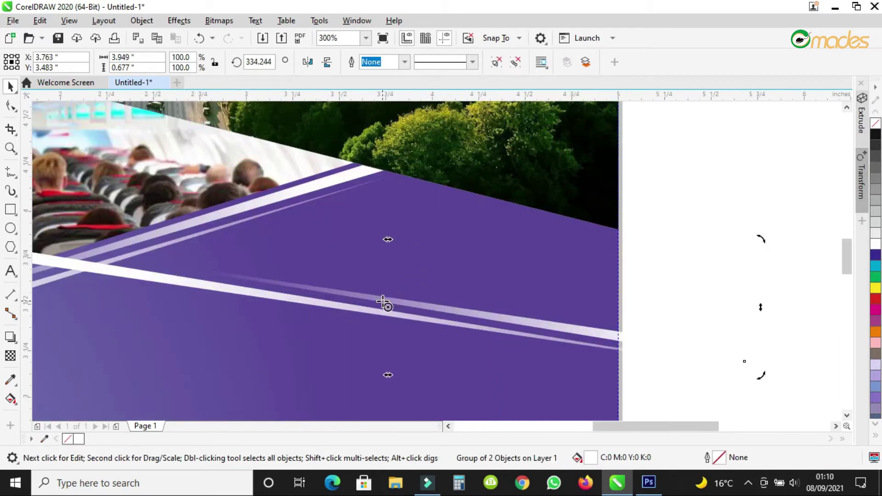
left_click_drag(423, 304, 437, 215)
scroll(437, 214, "down", 2)
left_click(436, 214)
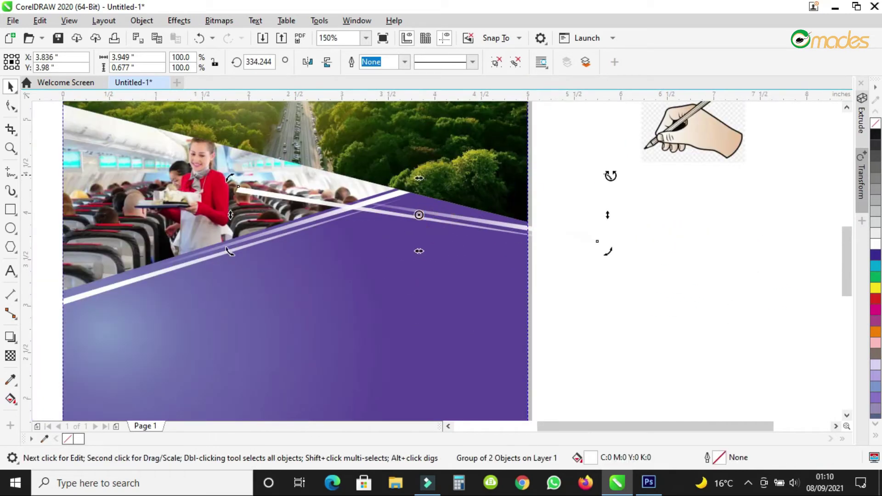
left_click_drag(611, 178, 616, 193)
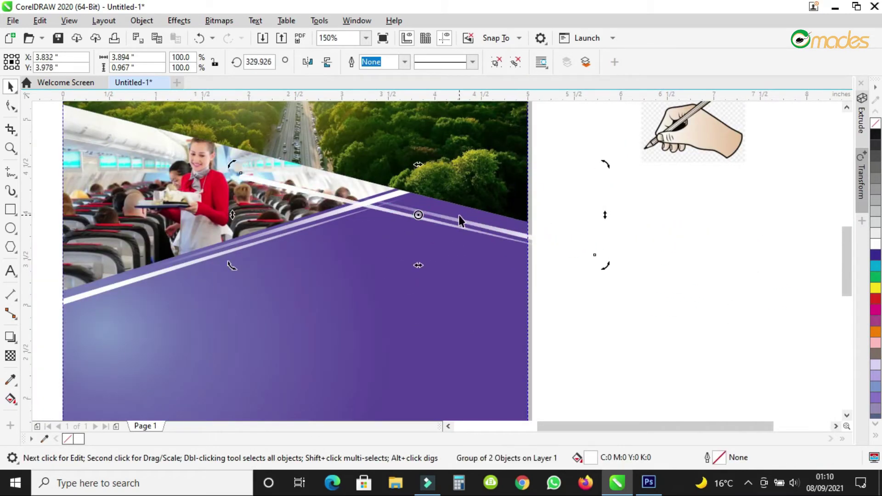
scroll(459, 215, "up", 2)
left_click_drag(451, 227, 512, 213)
Fine-tune the group to 328.846° and its position, and add a vertical guideline near the right edge.
left_click_drag(808, 299, 808, 305)
scroll(503, 227, "up", 2)
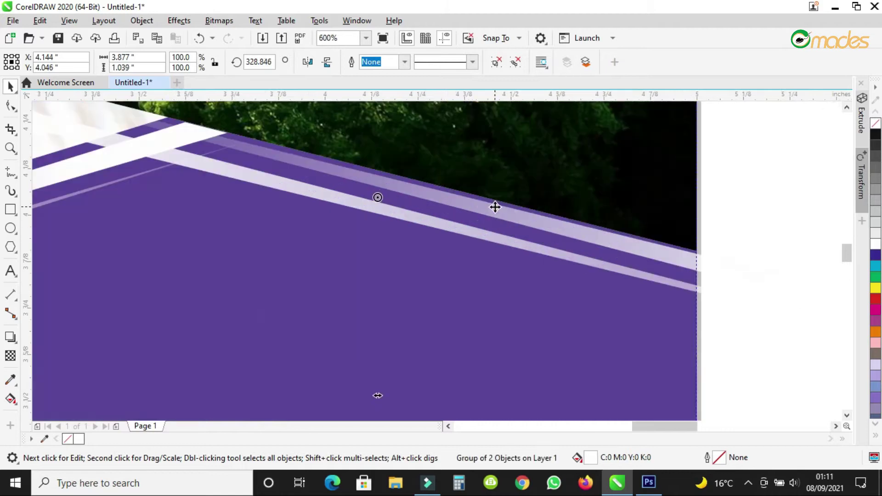
left_click_drag(492, 209, 497, 206)
scroll(478, 216, "down", 3)
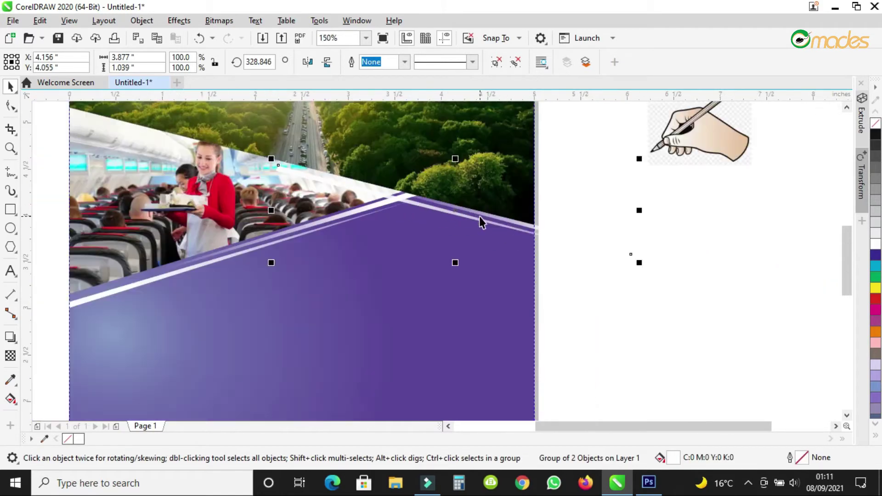
scroll(475, 213, "up", 1)
left_click_drag(438, 211, 372, 190)
scroll(430, 225, "down", 1)
scroll(387, 180, "up", 1)
scroll(597, 242, "up", 1)
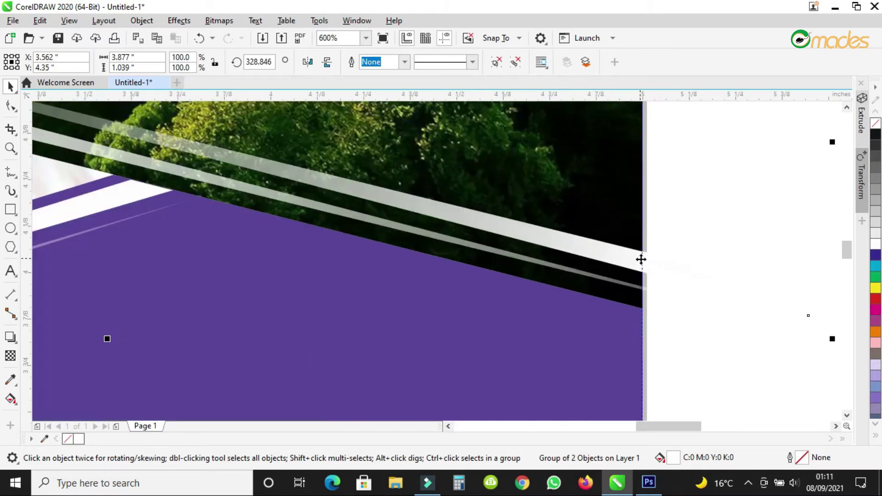
left_click_drag(640, 258, 446, 240)
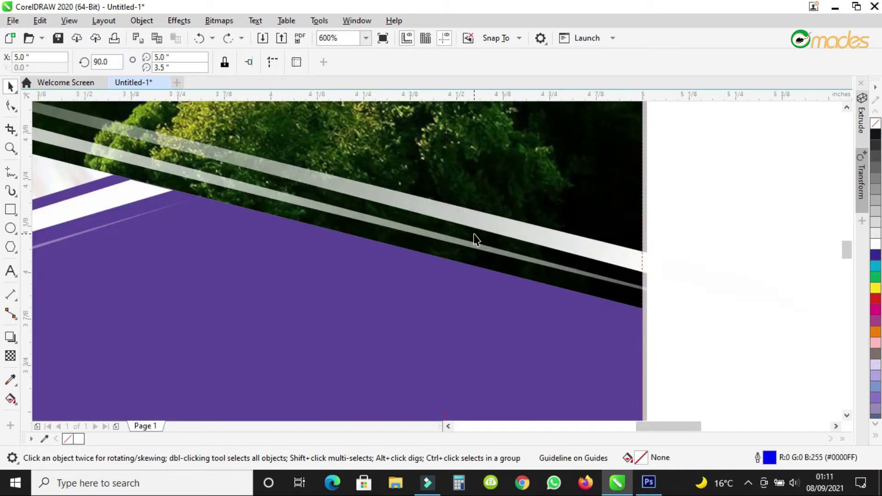
Reposition the stripe group and skew it slightly.
left_click(615, 257)
left_click_drag(478, 246, 429, 216)
scroll(494, 269, "down", 2)
scroll(448, 244, "up", 1)
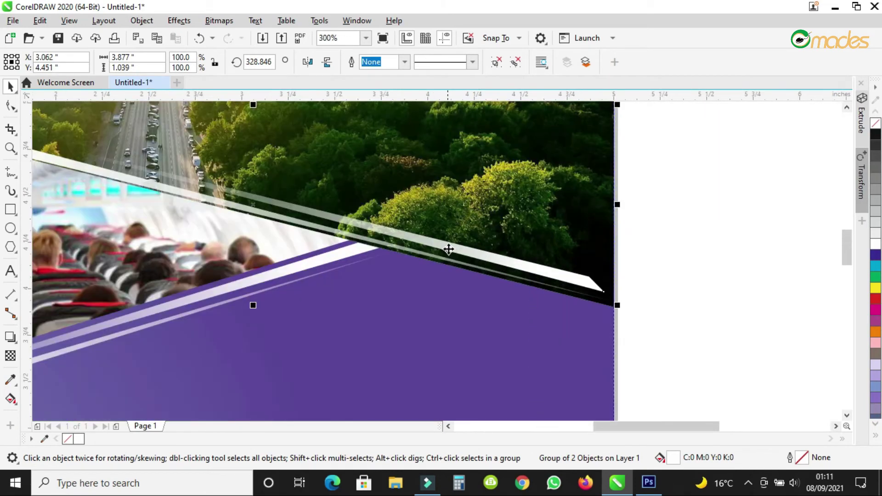
left_click_drag(452, 247, 456, 243)
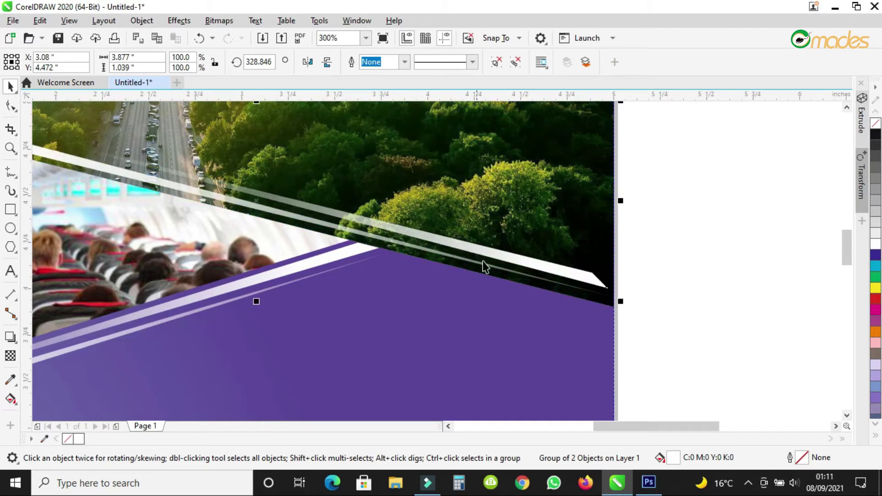
scroll(483, 262, "down", 1)
scroll(179, 201, "up", 1)
left_click(202, 191)
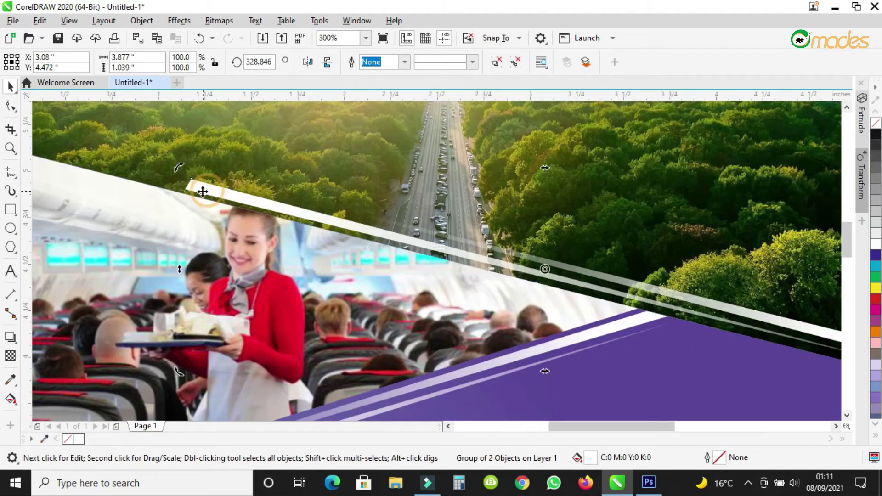
left_click_drag(182, 271, 185, 266)
scroll(245, 270, "down", 1)
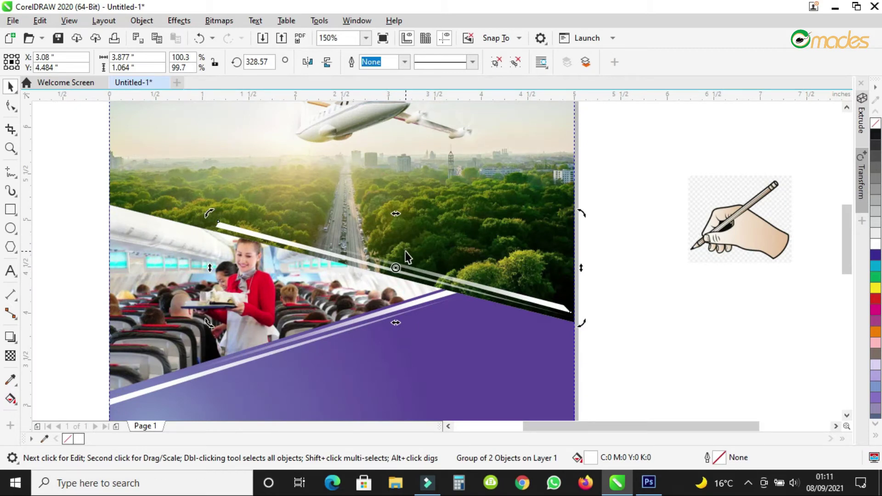
Ungroup the stripes and stretch the wide and thin stripes' tips out to the page edge.
left_click(504, 68)
left_click(595, 241)
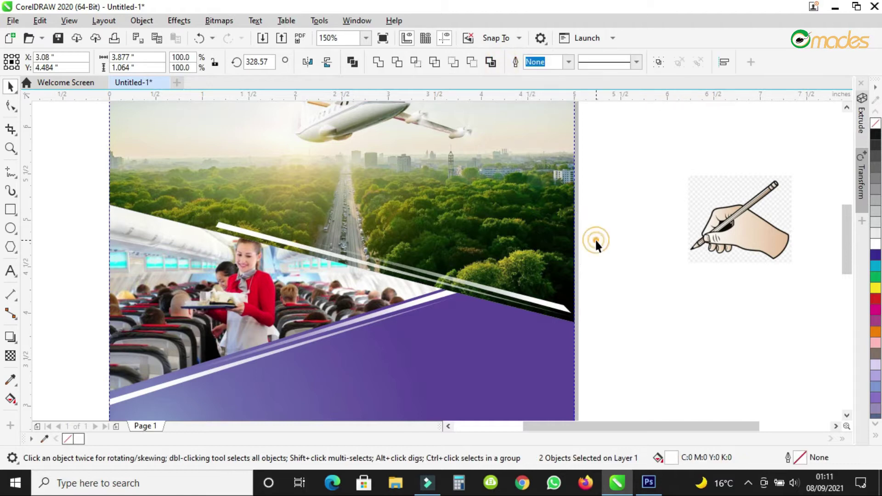
scroll(542, 301, "up", 3)
key("F10")
left_click(523, 298)
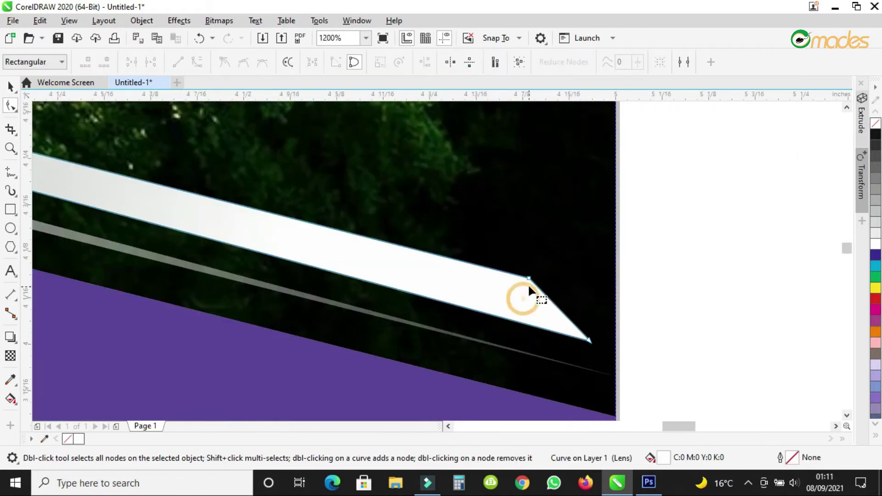
left_click_drag(529, 278, 616, 295)
left_click(588, 347)
left_click_drag(615, 355, 632, 348)
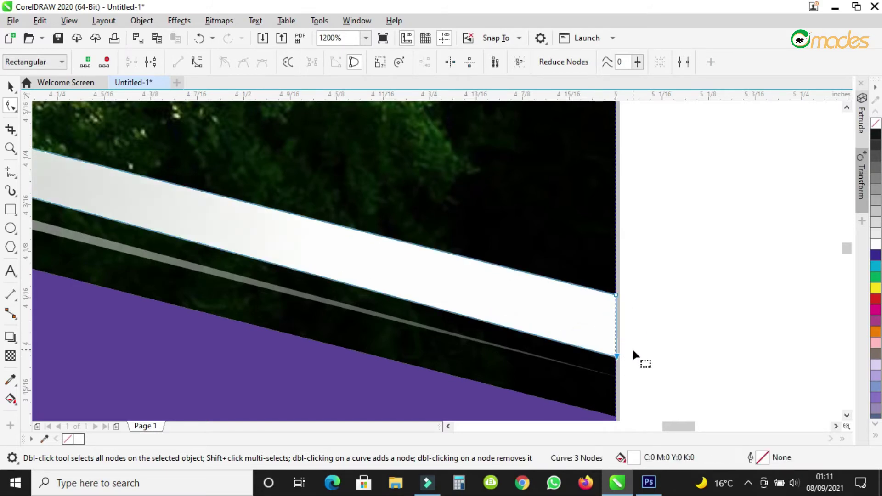
scroll(632, 347, "down", 3)
scroll(261, 265, "up", 1)
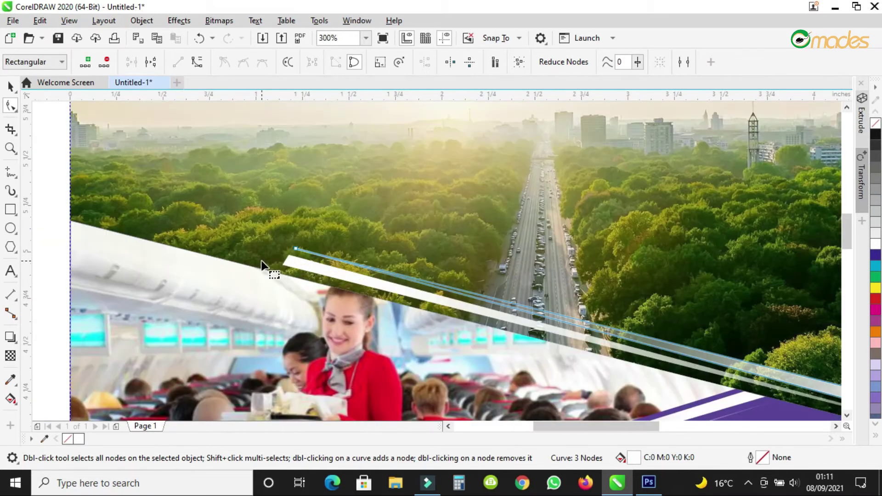
Move the white stripe up the diagonal, pull its top-left corner to the page edge, and zoom on the page top.
left_click(10, 86)
left_click_drag(331, 275, 119, 224)
scroll(542, 326, "down", 2)
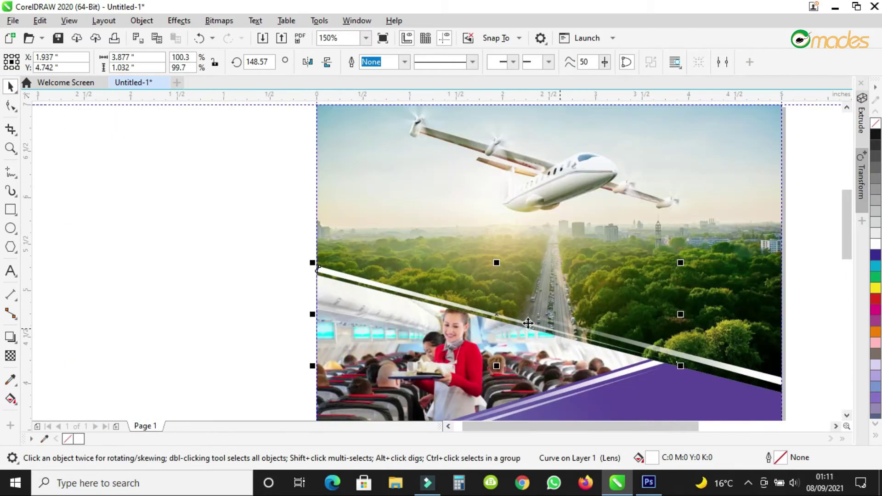
scroll(317, 271, "up", 8)
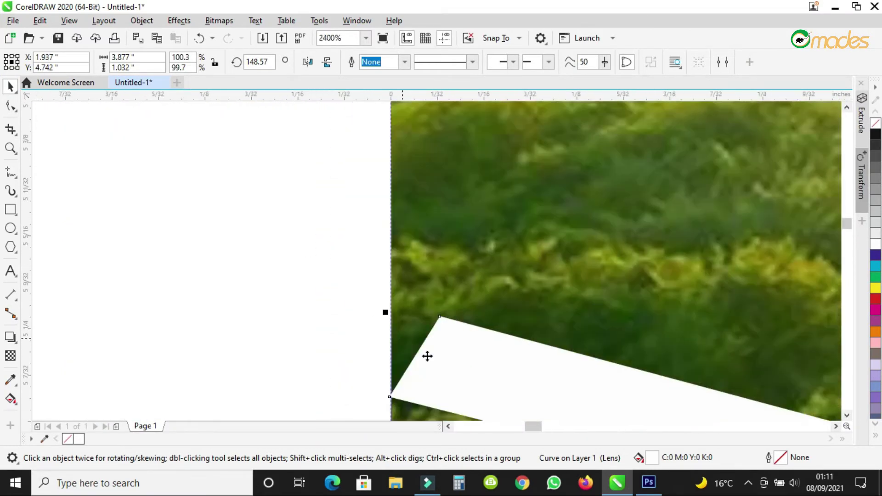
double_click(447, 363)
left_click_drag(439, 314, 390, 305)
scroll(389, 305, "down", 8)
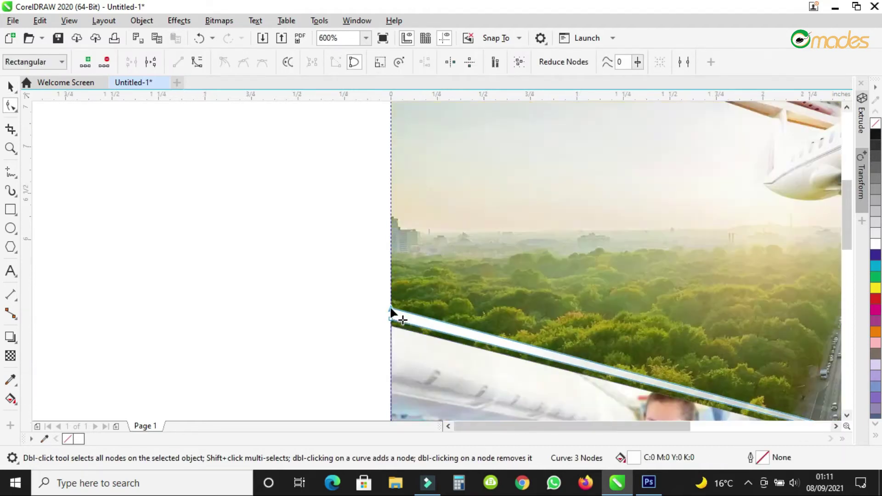
left_click(9, 87)
scroll(193, 125, "down", 4)
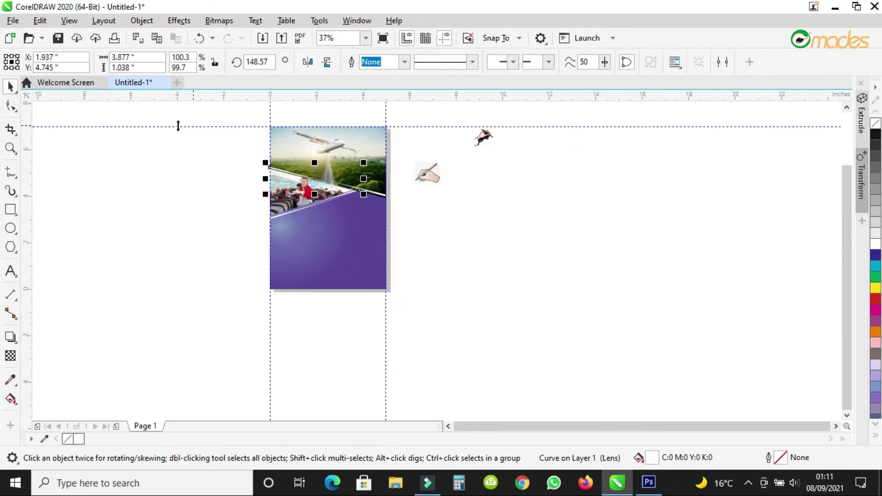
left_click(11, 148)
left_click_drag(265, 123, 392, 220)
left_click(383, 39)
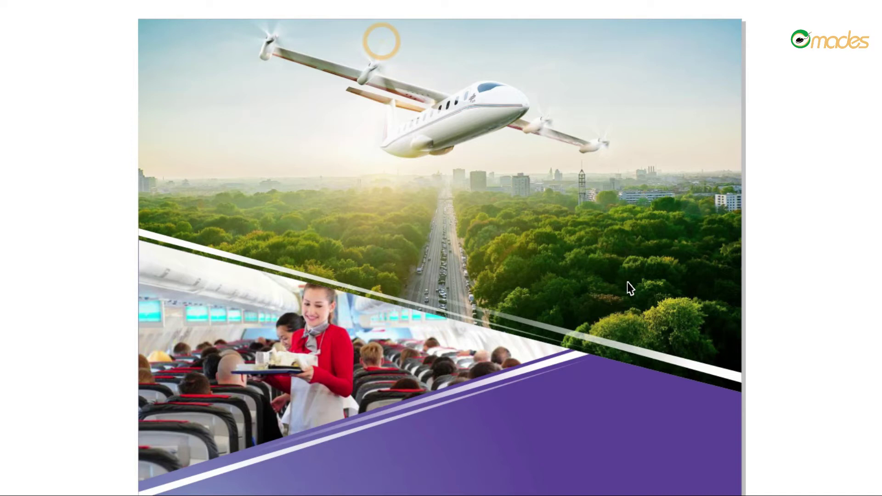
left_click(537, 260)
right_click(453, 260)
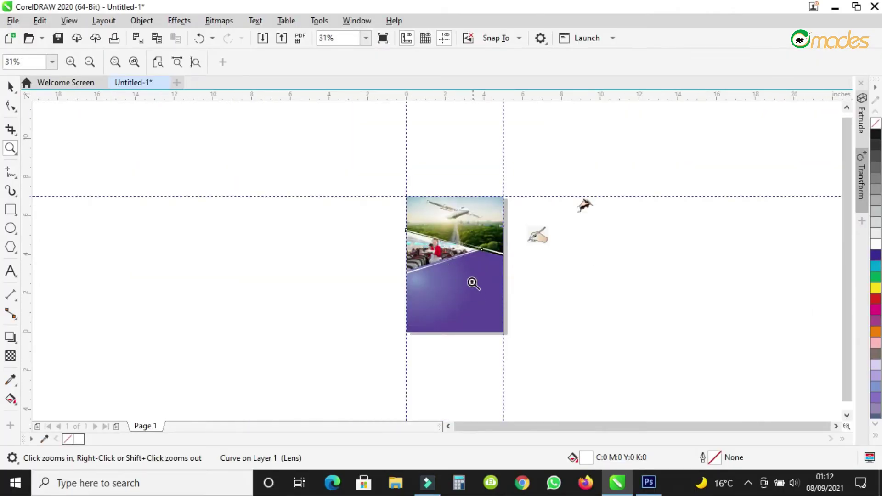
left_click(473, 283)
left_click(471, 281)
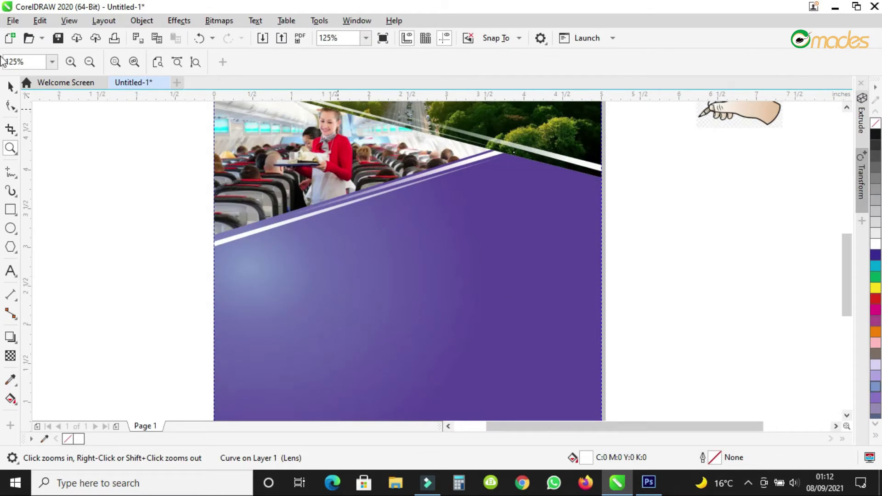
left_click(9, 86)
scroll(692, 198, "down", 1)
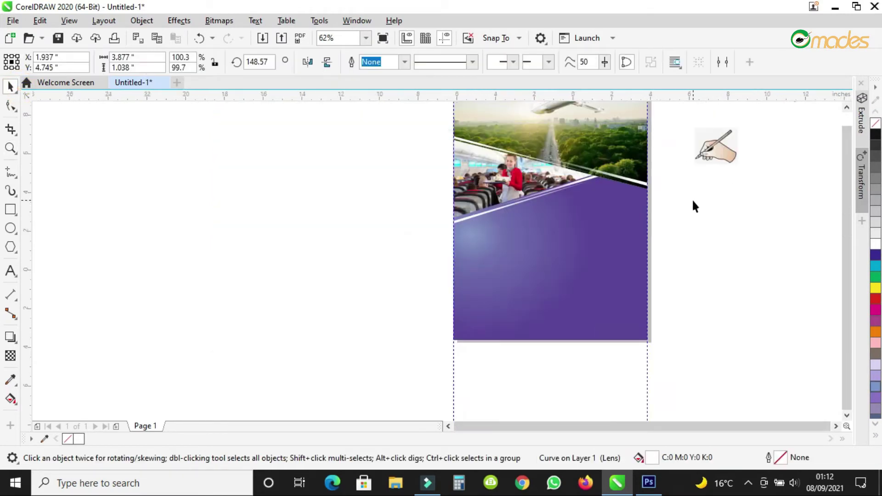
scroll(693, 197, "down", 2)
scroll(711, 171, "up", 2)
Move both hand cliparts beside the page and mirror the pen-holding hand horizontally.
left_click(753, 179)
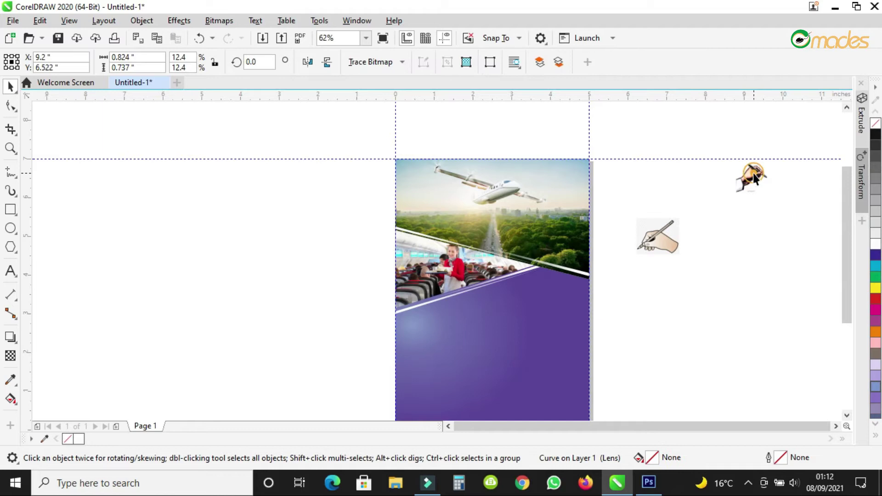
left_click_drag(764, 177, 633, 280)
scroll(633, 279, "up", 2)
left_click_drag(725, 136, 599, 212)
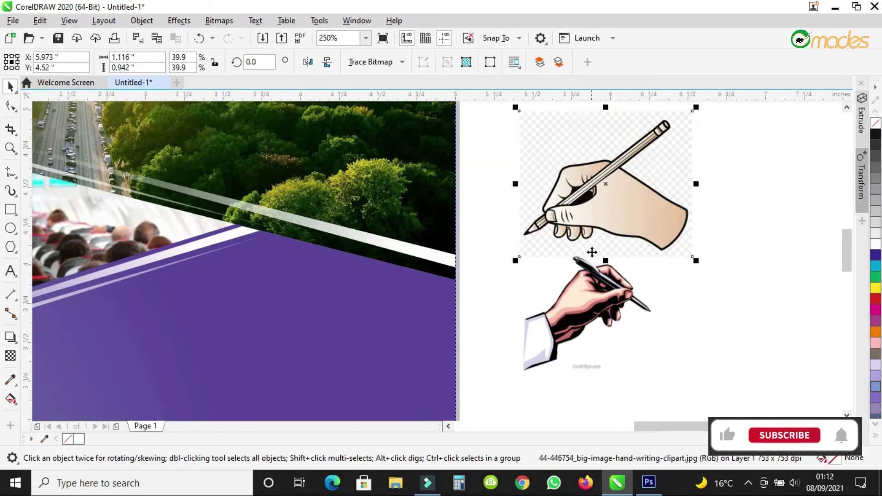
left_click(582, 299)
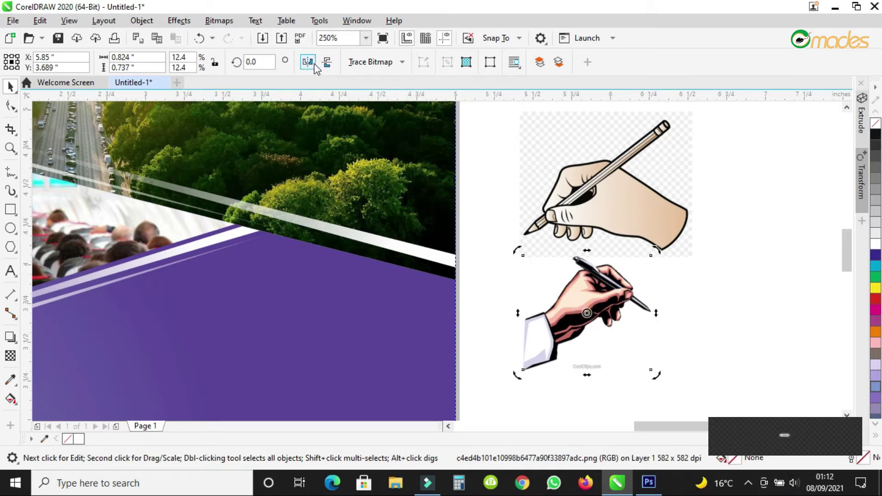
left_click(307, 62)
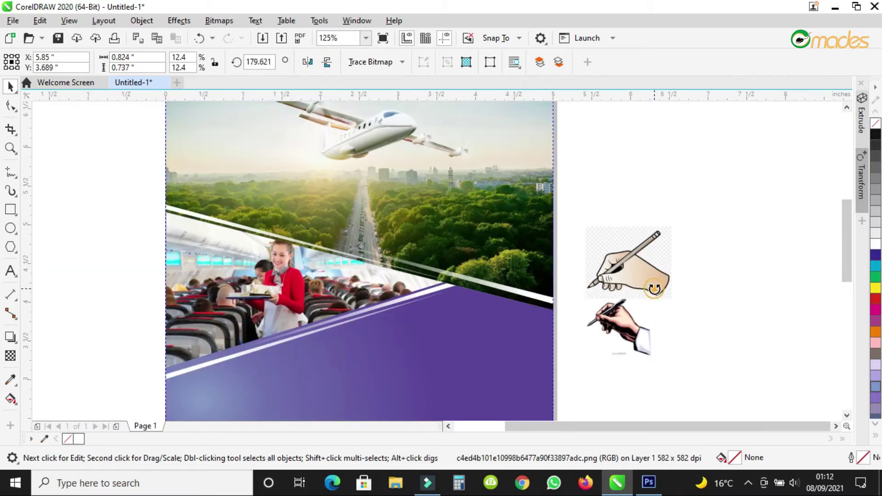
Delete the cartoon hand clipart.
left_click(655, 281)
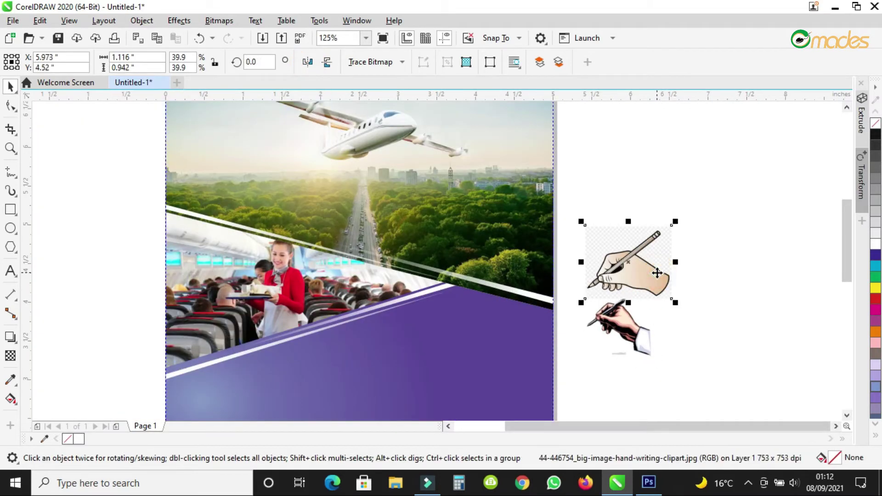
key("Delete")
scroll(581, 308, "down", 2)
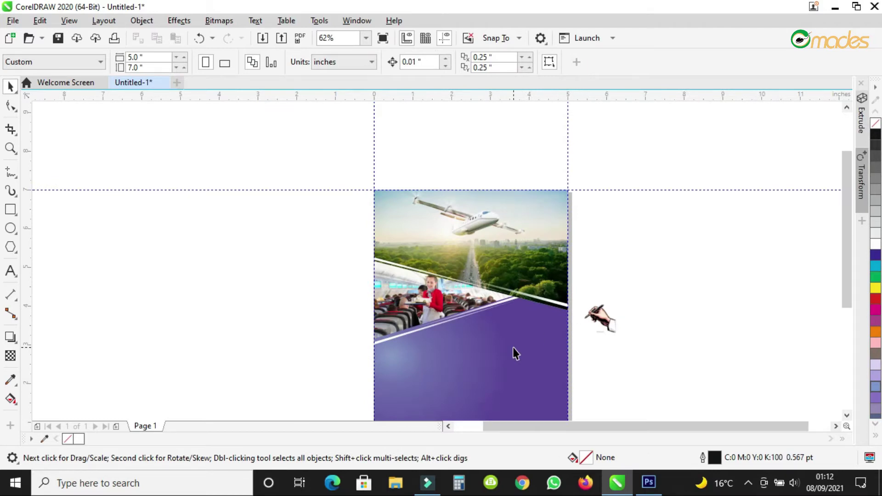
scroll(512, 348, "up", 2)
Place the pen-holding hand on the purple lower panel.
left_click(674, 302)
left_click_drag(674, 303, 531, 324)
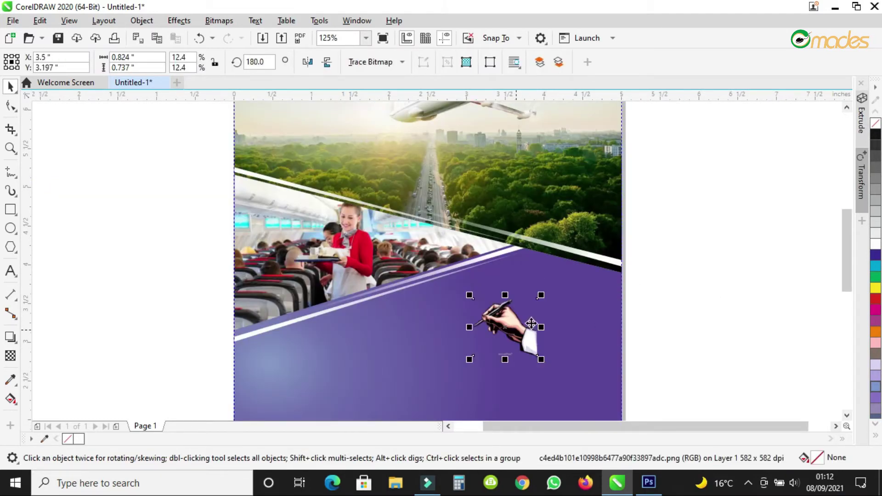
scroll(546, 314, "up", 2)
left_click_drag(468, 311, 405, 357)
scroll(502, 262, "up", 2)
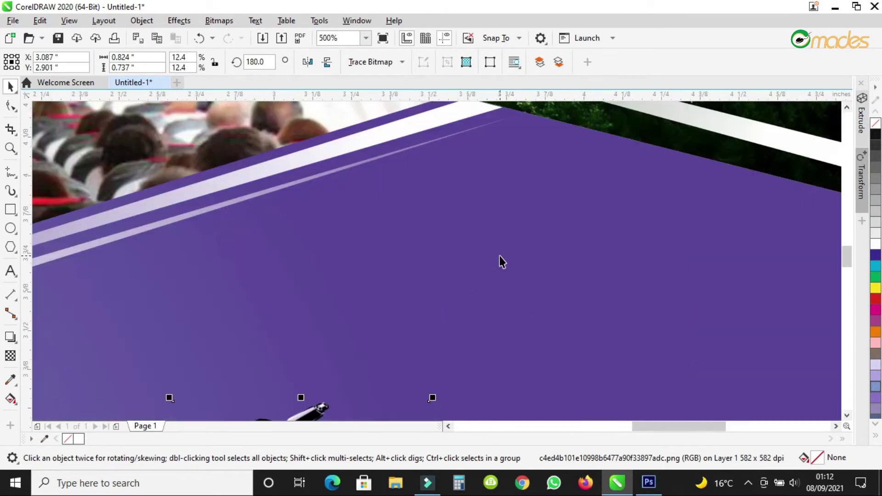
Draw a 0.4-inch circle on the purple area with a 79.2% concentric copy inside it.
left_click(10, 228)
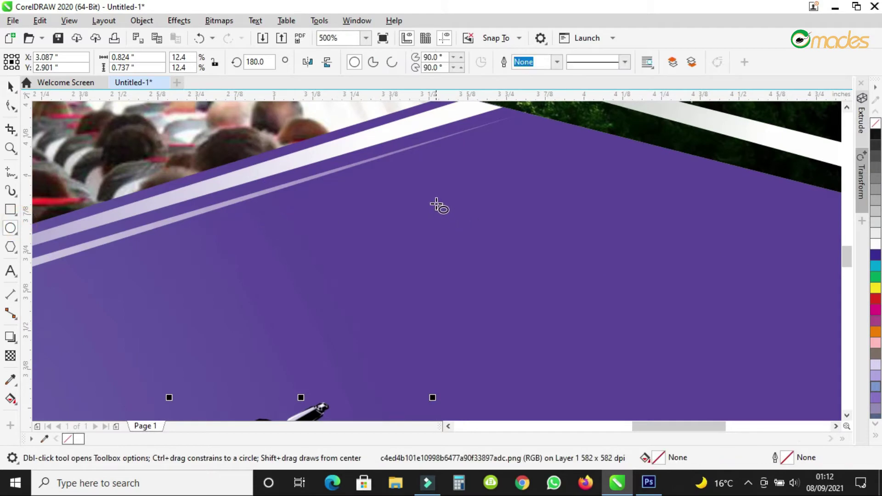
left_click_drag(404, 172, 492, 303)
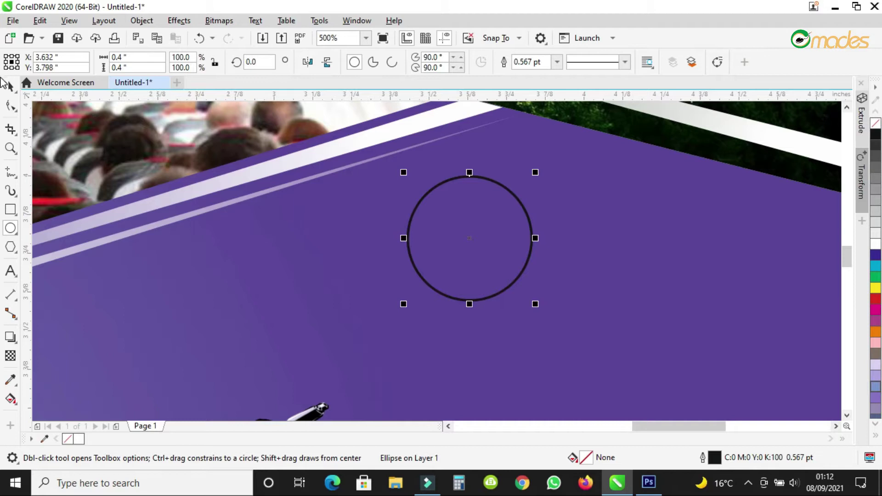
left_click(9, 85)
left_click(536, 170)
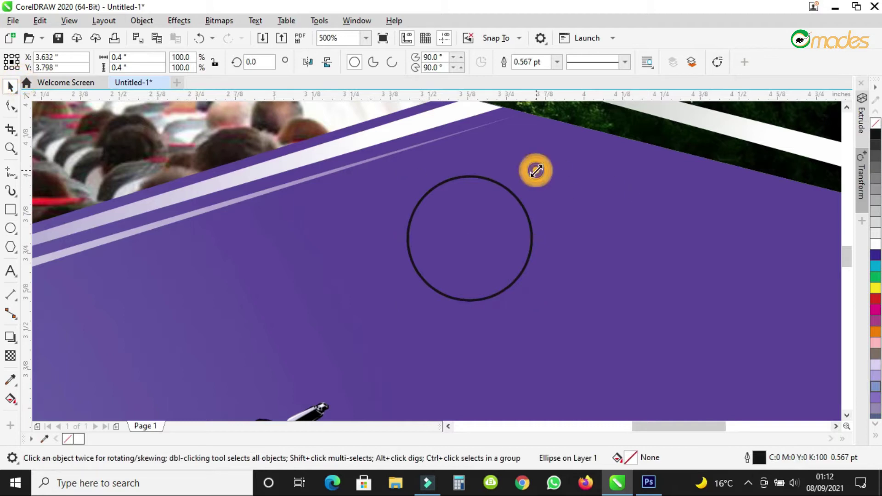
left_click_drag(536, 171, 525, 184)
right_click(525, 184)
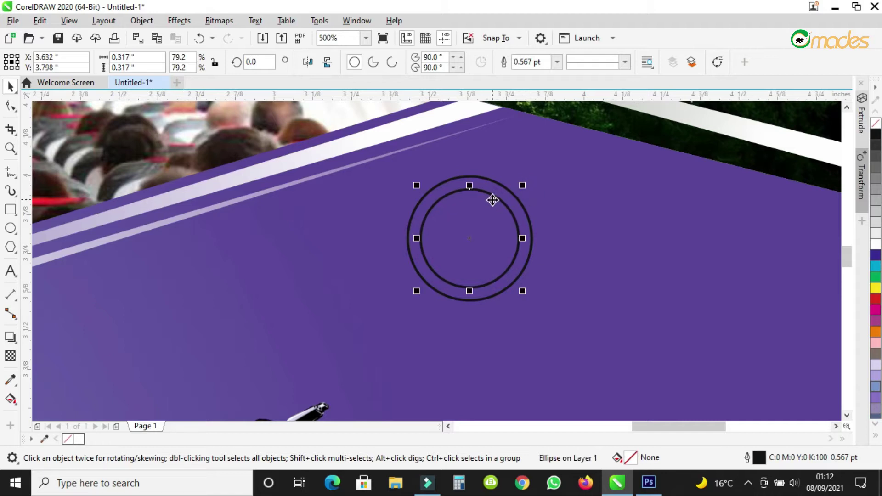
scroll(492, 199, "up", 3)
Fill the outer circle white and select both circles together.
left_click(544, 182)
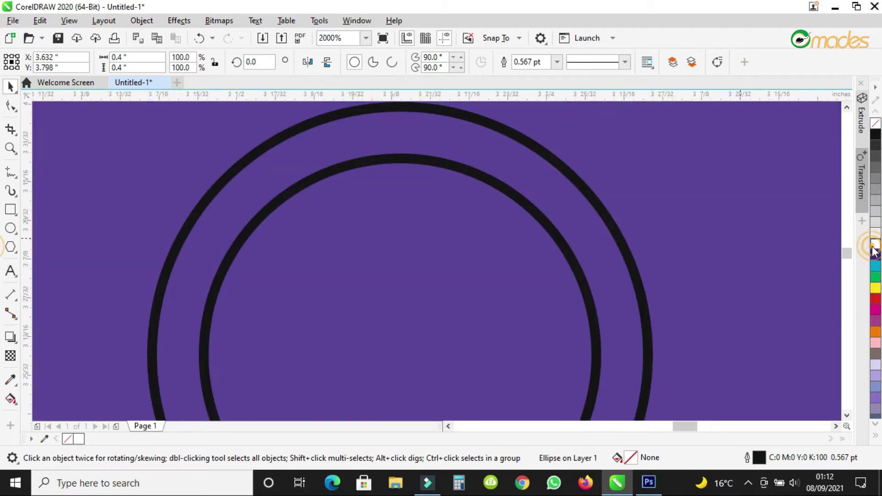
left_click(875, 242)
scroll(576, 245, "down", 2)
left_click(553, 256)
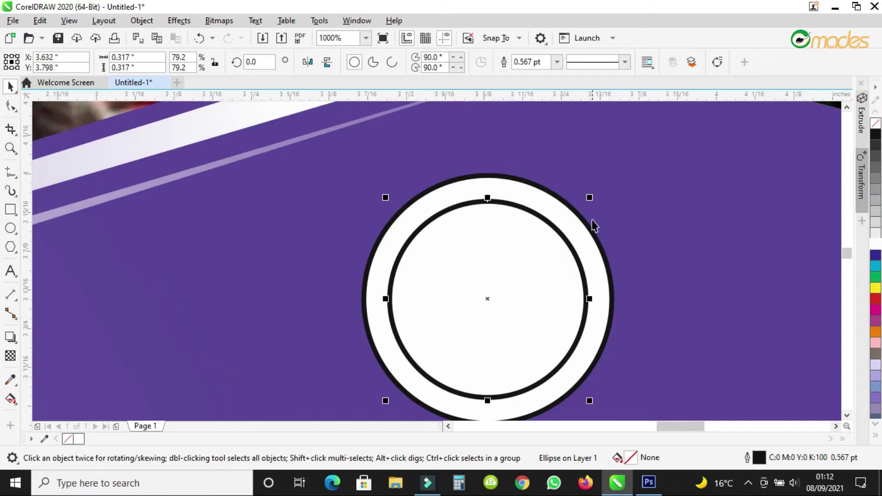
left_click(524, 194, "shift")
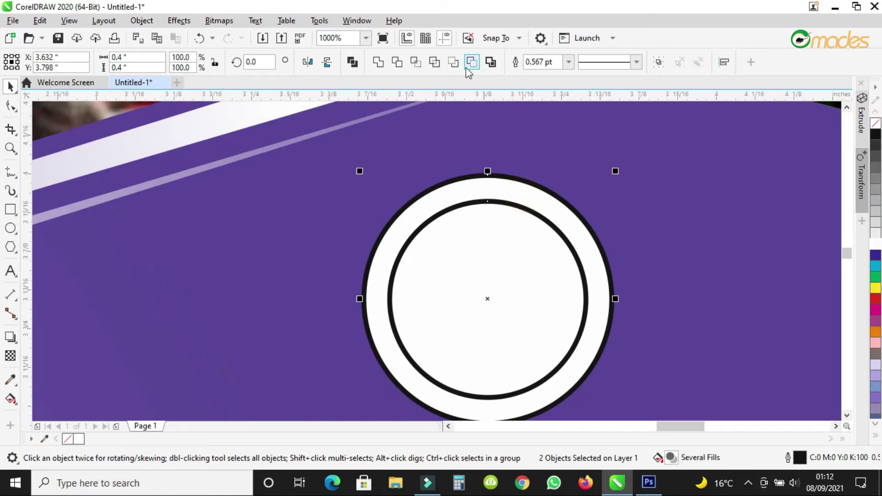
Trim the inner circle out of the outer one to make a ring shape.
left_click(377, 63)
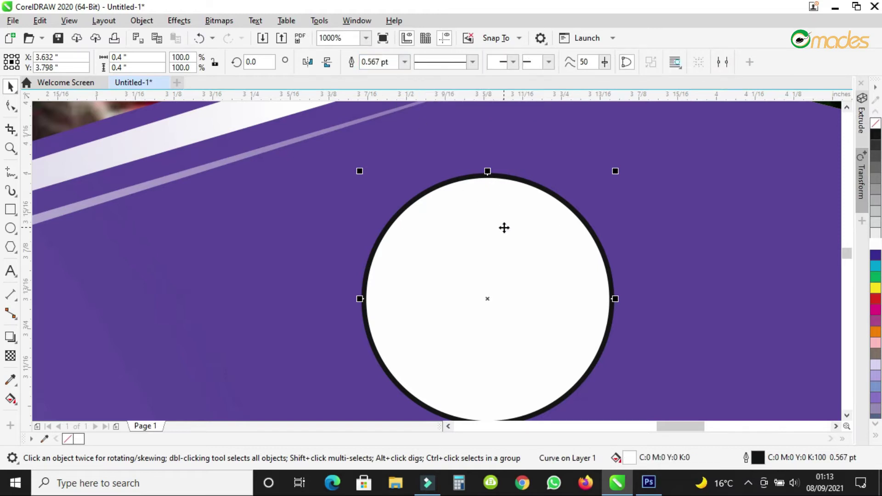
key("ctrl+z")
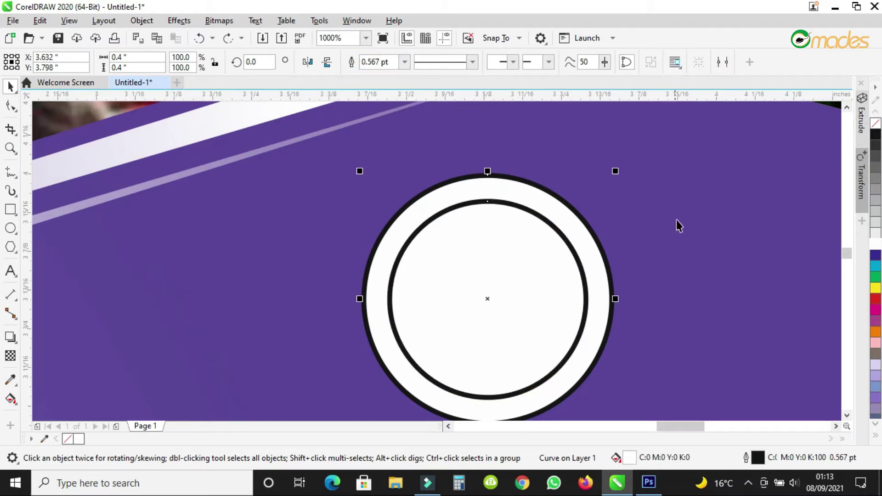
left_click(540, 256)
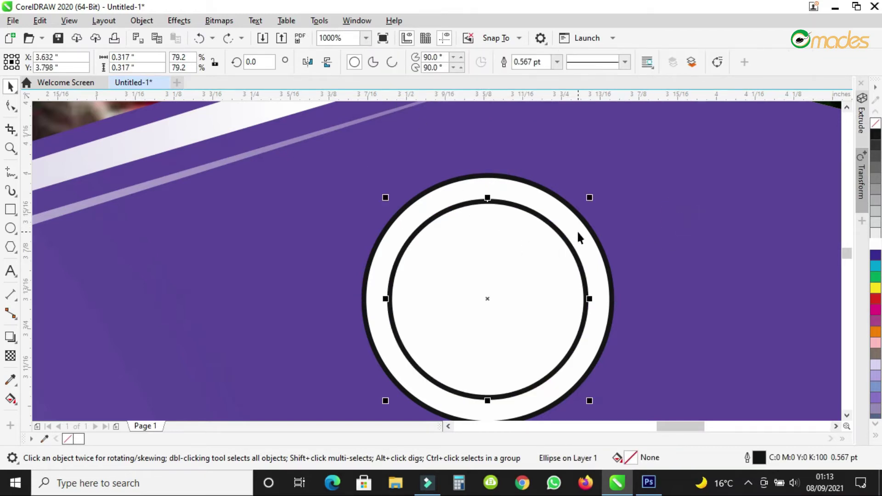
left_click(577, 229, "shift")
left_click(397, 62)
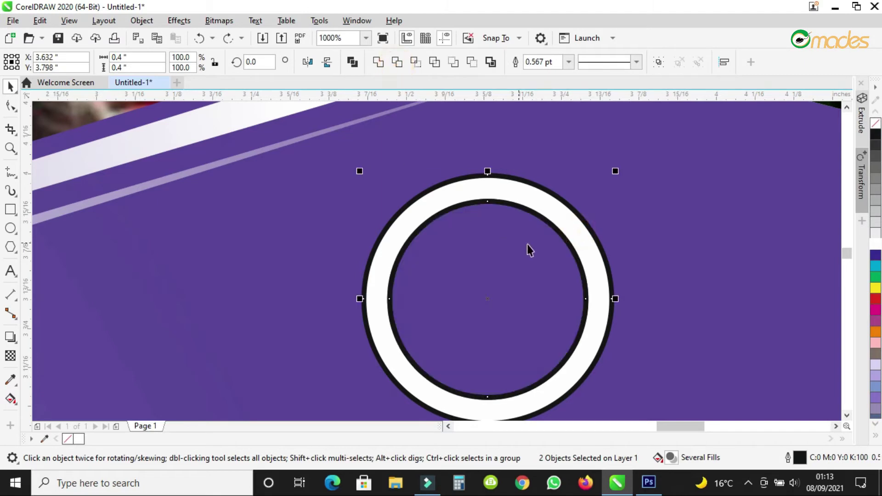
left_click(551, 216)
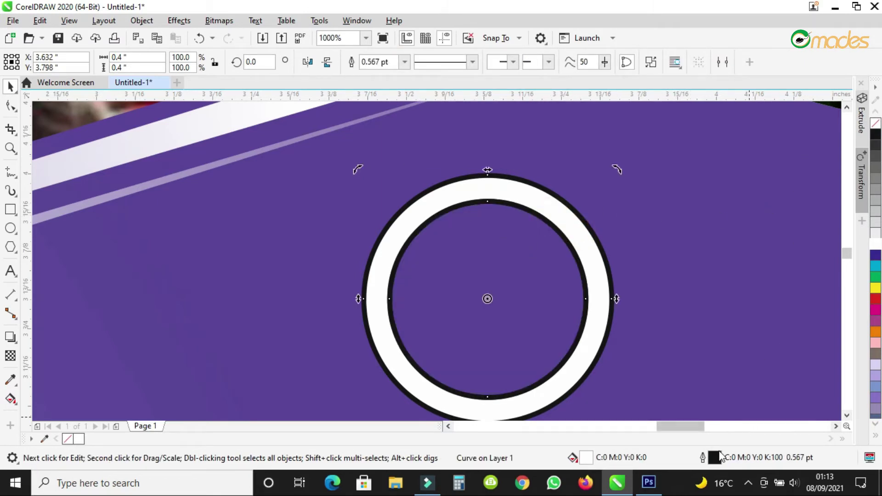
Set the ring's outline width to None in Outline Pen.
double_click(715, 456)
left_click(361, 192)
left_click(340, 203)
left_click(529, 330)
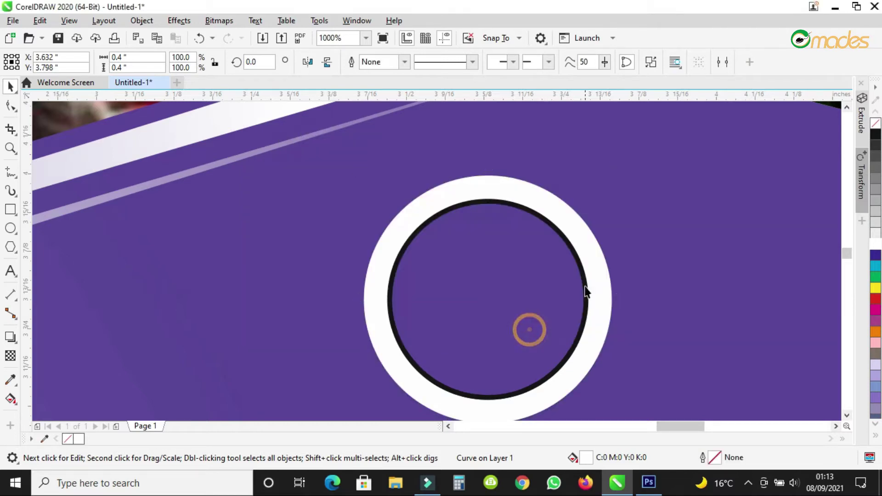
Get rid of the inner black-outlined circle and reselect the white ring.
left_click(539, 278)
key("shift+Page_Down")
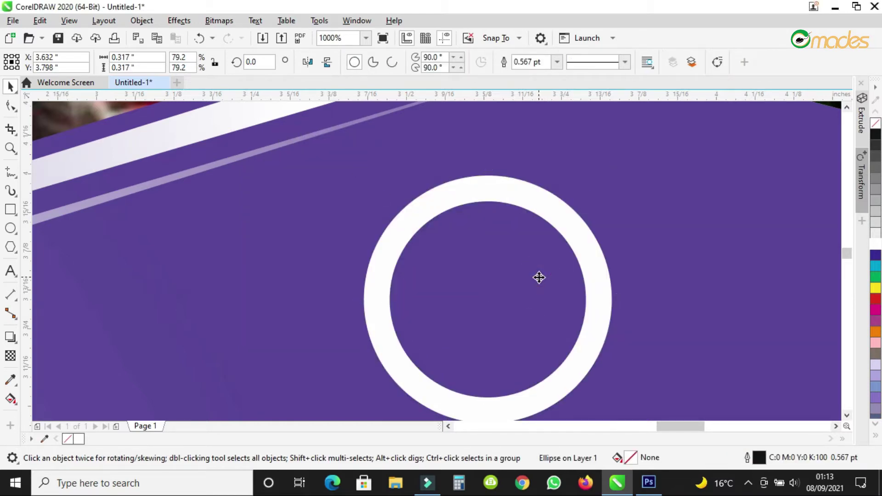
key("Escape")
left_click(578, 224)
scroll(467, 177, "down", 1)
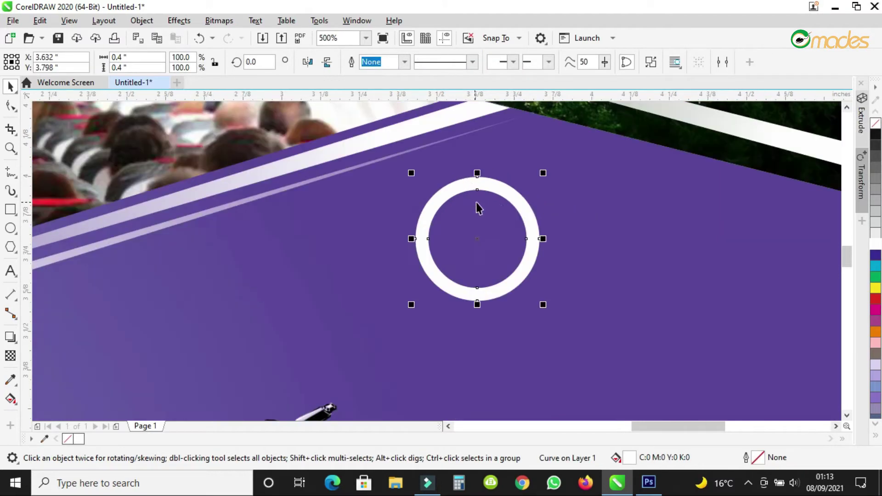
scroll(504, 211, "up", 1)
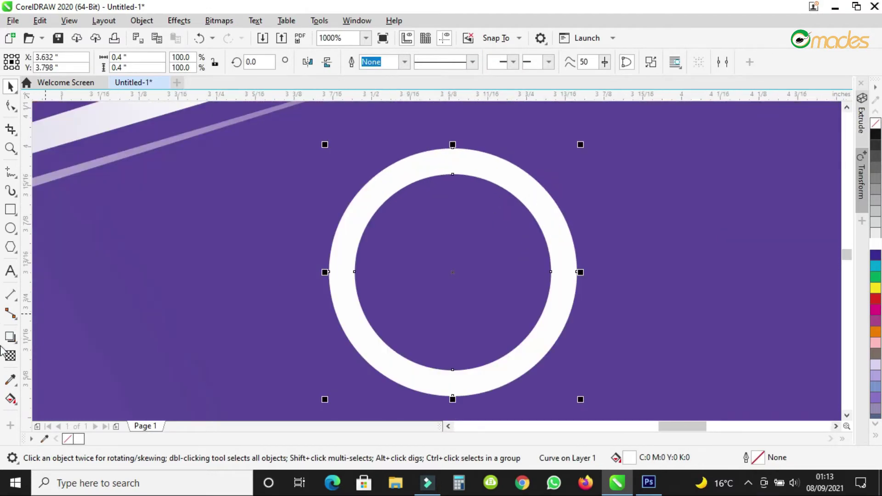
left_click(10, 398)
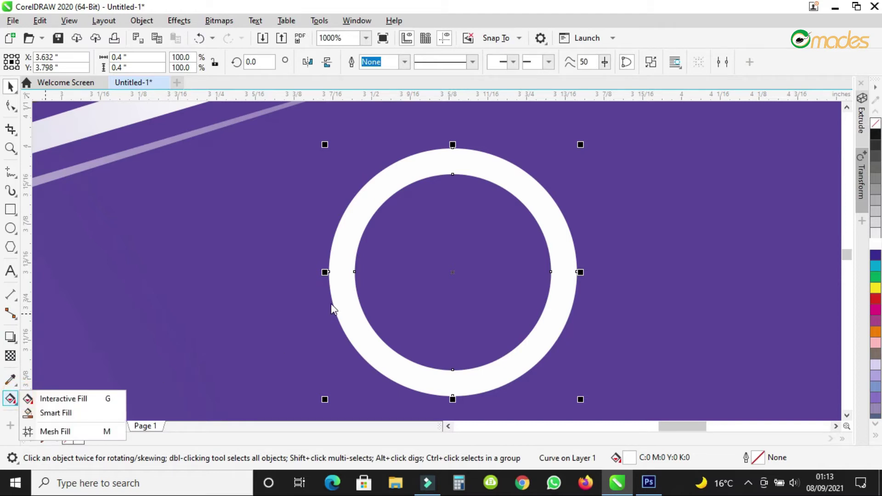
Lay a left-to-right fountain fill across the ring, starting in yellow-green.
left_click(56, 399)
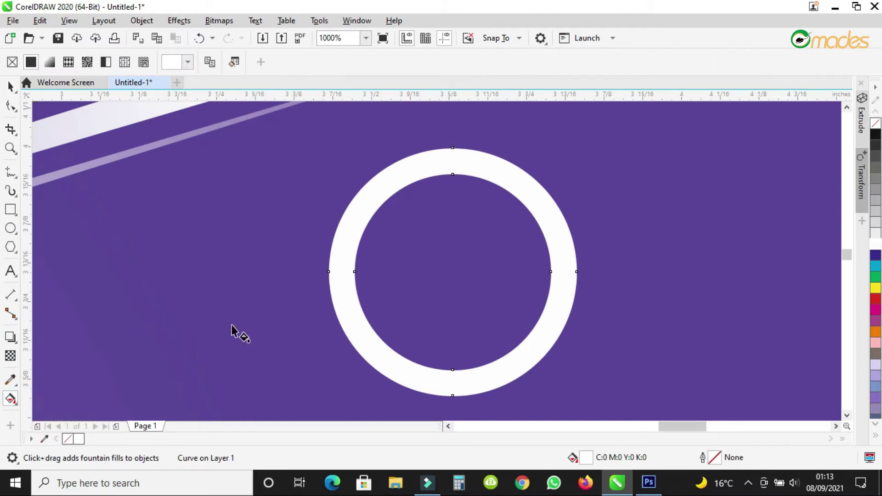
left_click_drag(337, 292, 568, 293)
left_click(337, 291)
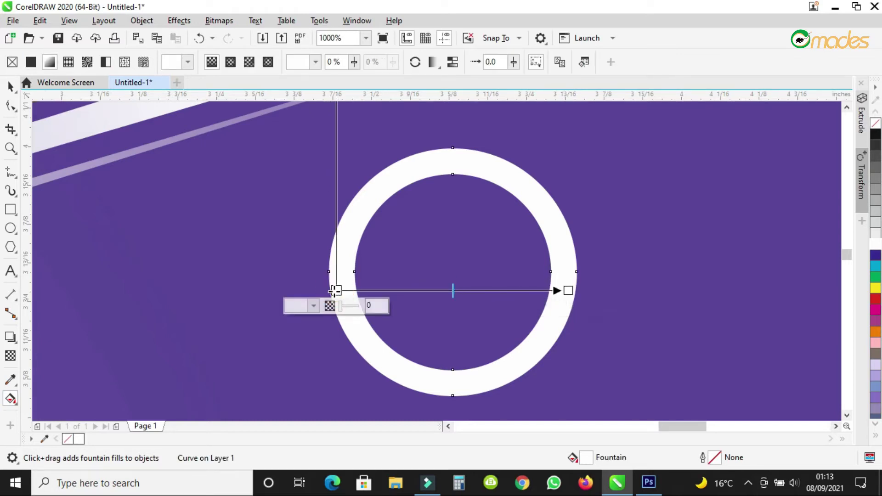
left_click(293, 307)
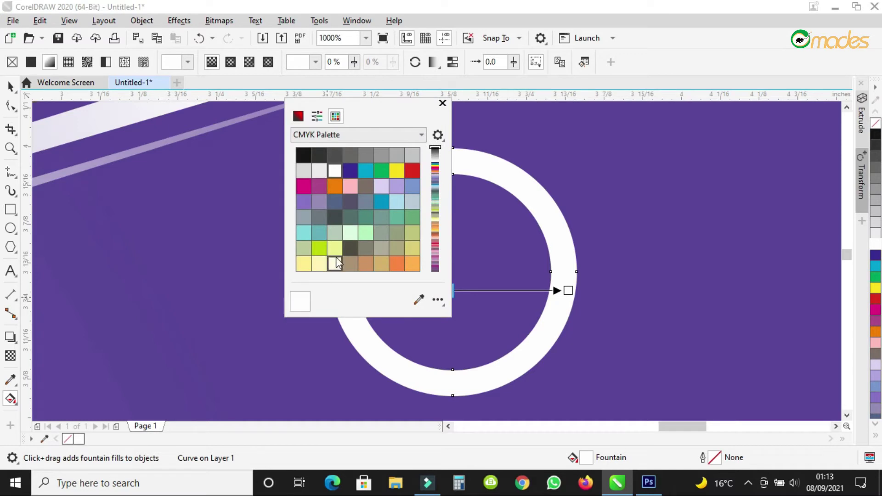
left_click(350, 172)
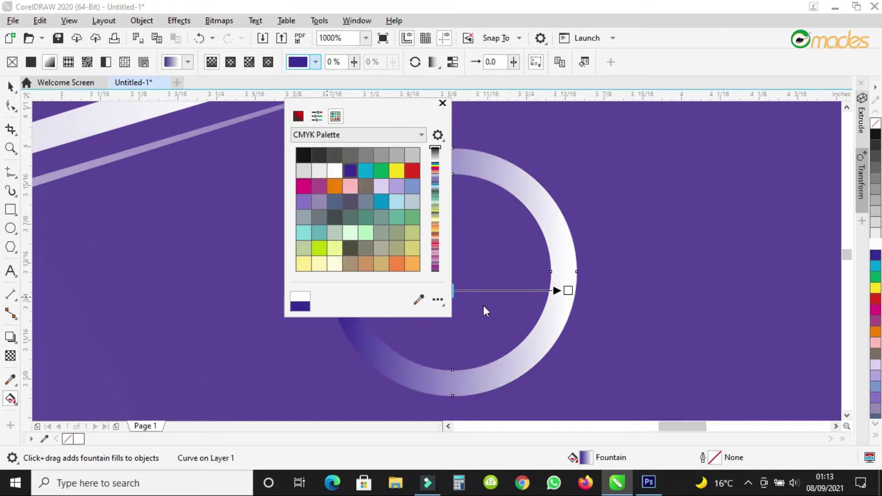
left_click(364, 233)
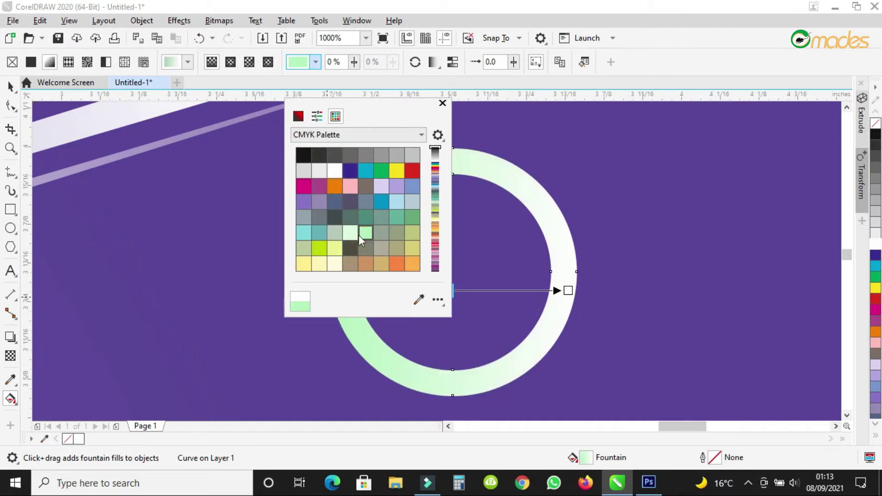
left_click(319, 248)
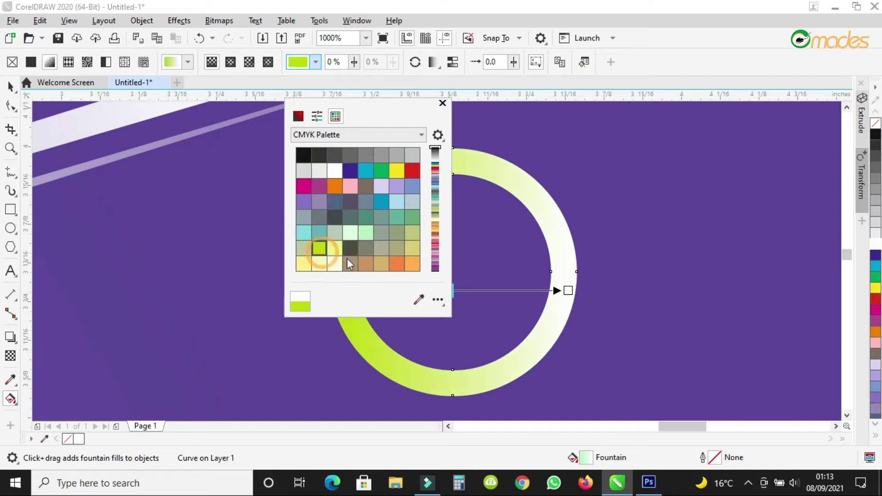
left_click(567, 290)
Add a light-blue colour stop midway along the gradient.
double_click(486, 290)
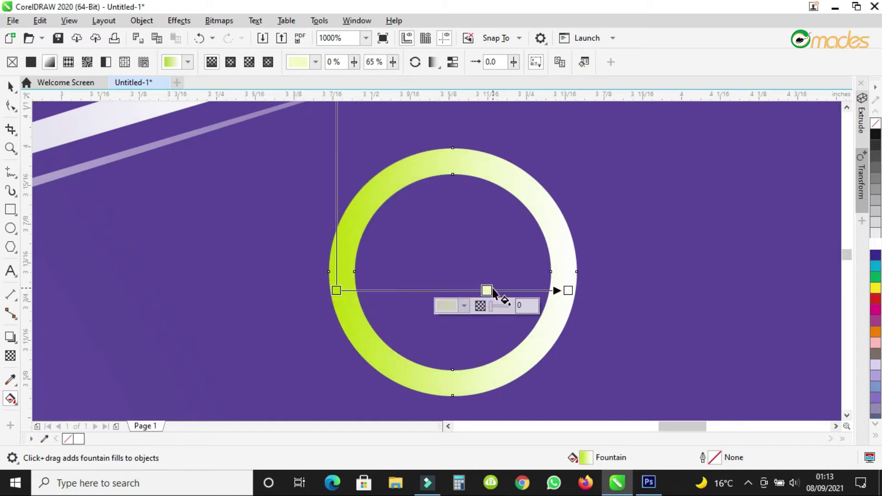
left_click(448, 305)
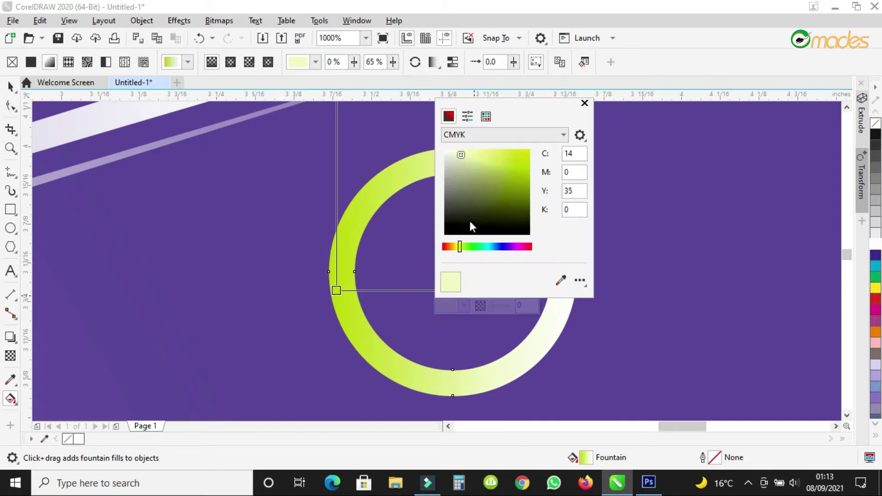
left_click(494, 246)
left_click(489, 173)
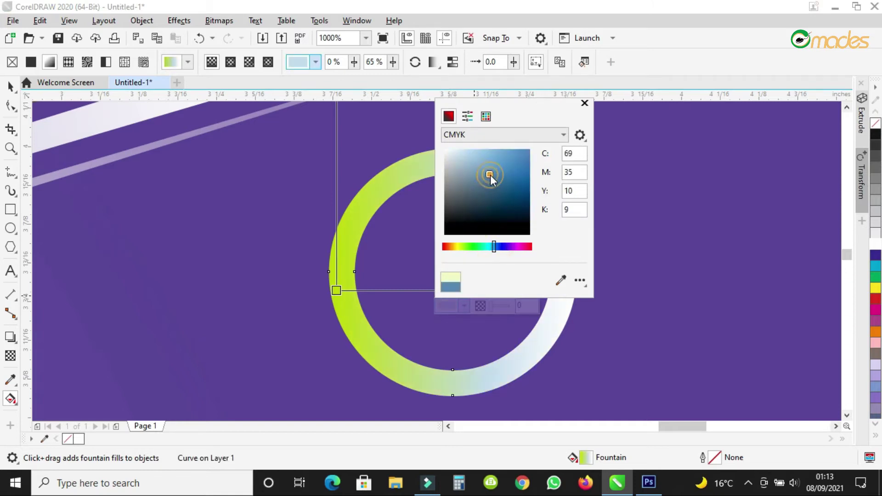
left_click(496, 158)
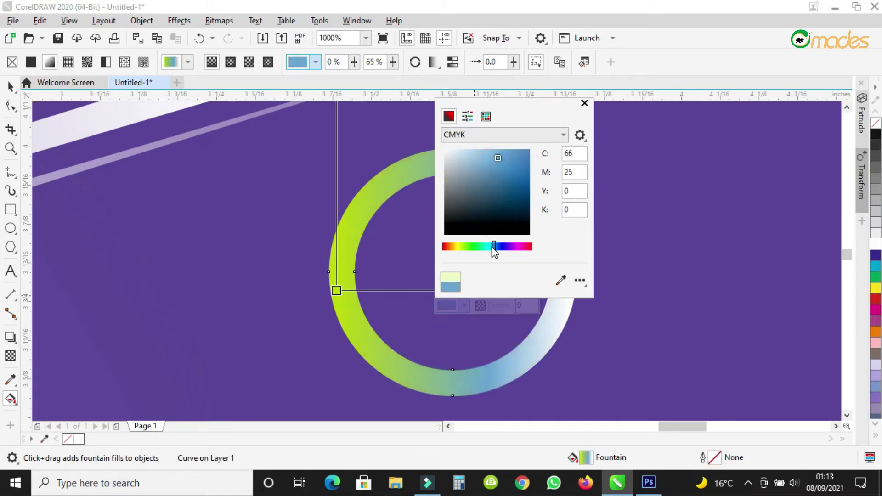
left_click_drag(493, 247, 500, 247)
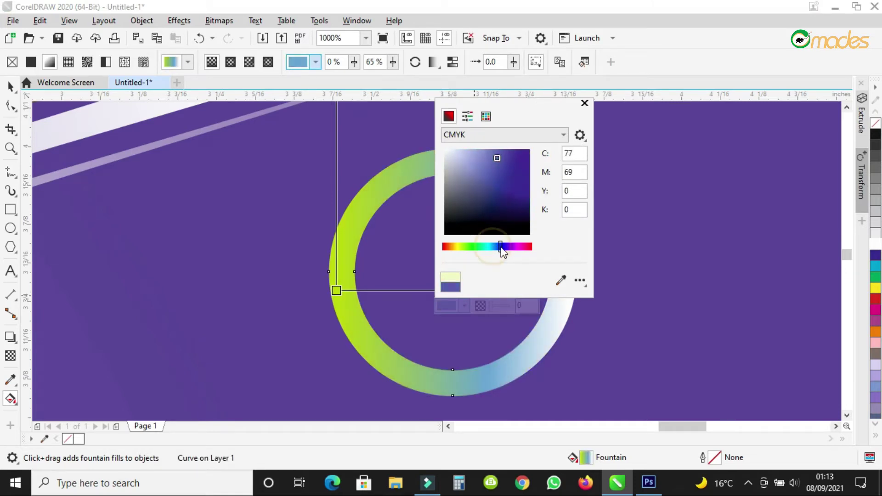
left_click(497, 220)
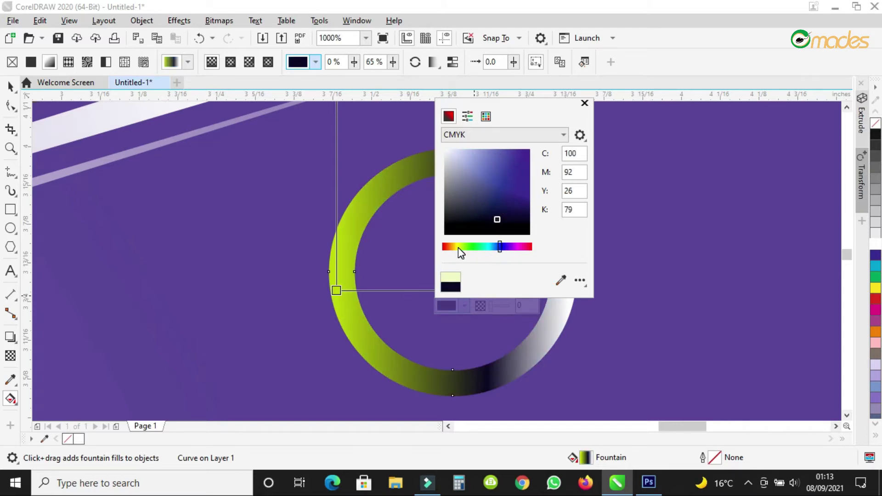
left_click(494, 247)
left_click_drag(495, 252, 492, 245)
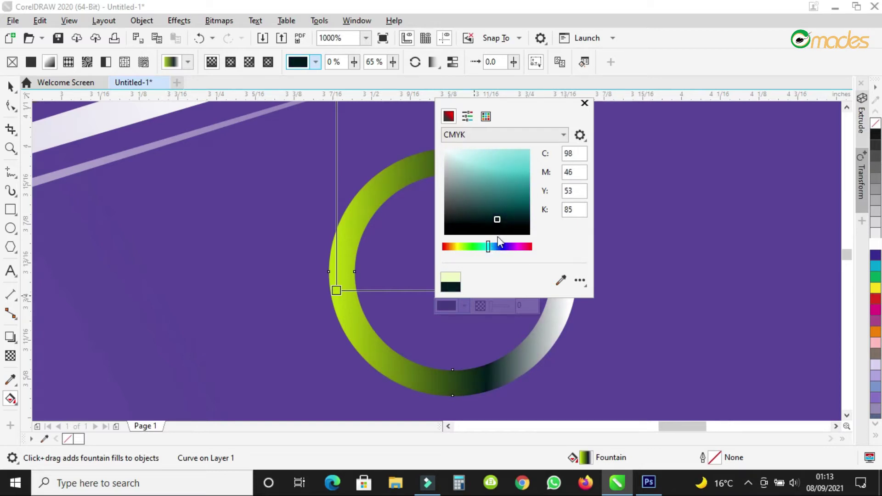
left_click(489, 247)
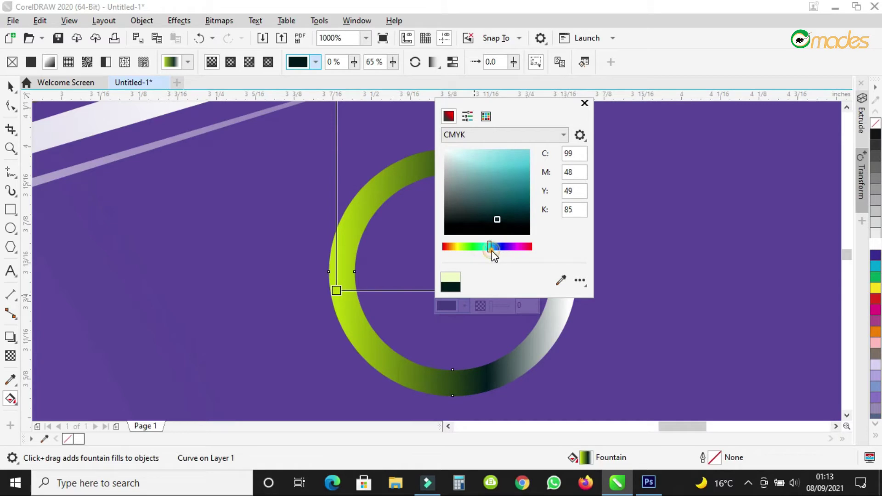
left_click(494, 247)
left_click_drag(498, 219, 486, 154)
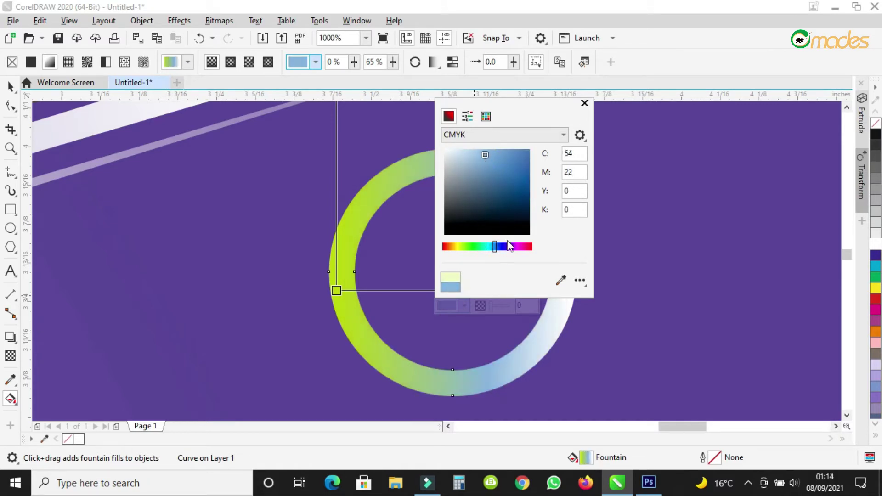
left_click(531, 340)
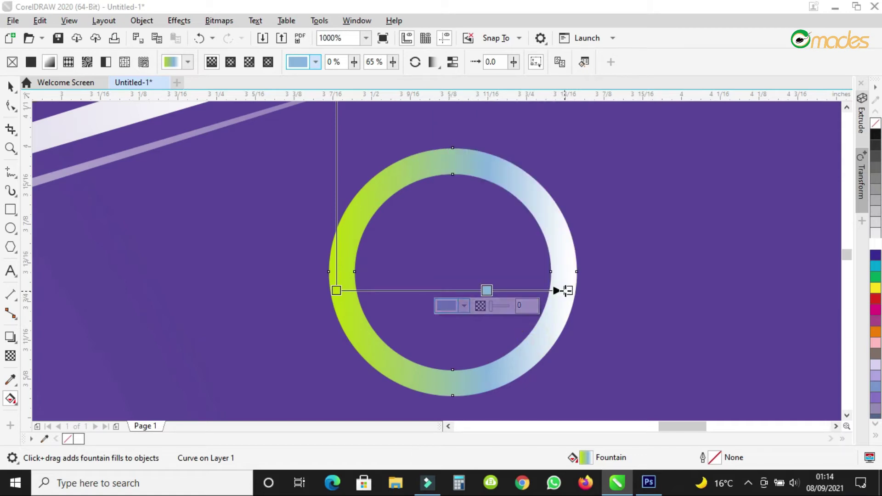
Set the gradient's end node to blue (C84 M74 Y0 K0).
left_click(568, 291)
left_click(533, 306)
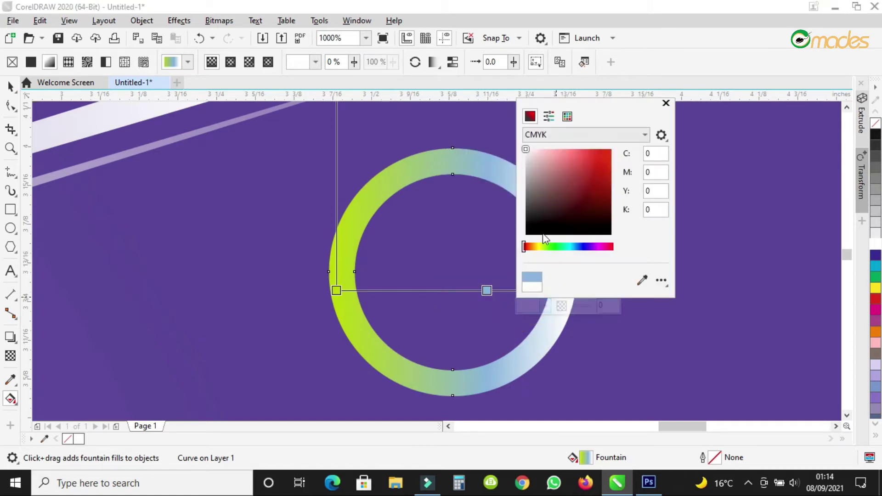
left_click(582, 246)
left_click(582, 187)
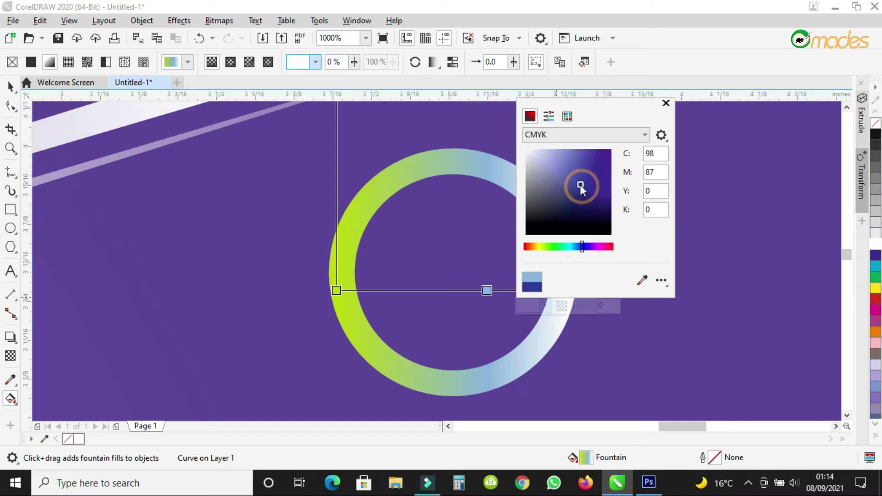
left_click_drag(575, 181, 575, 175)
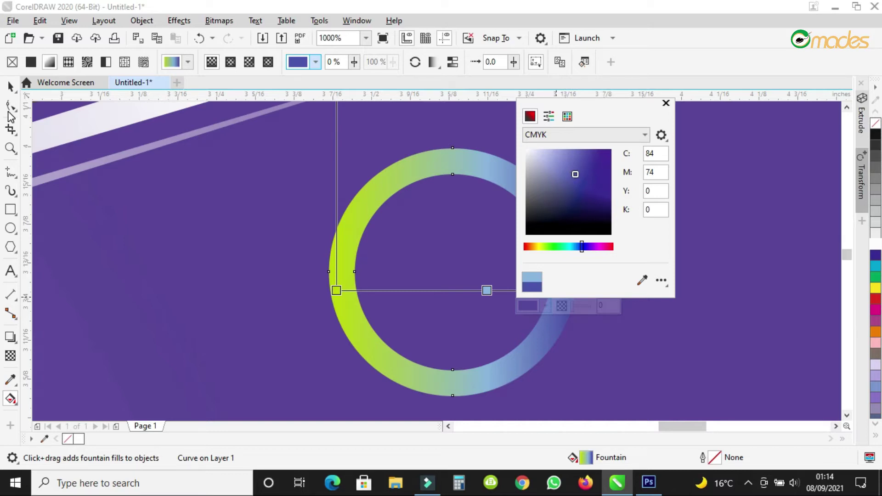
Add a downward drop shadow to the gradient ring (Multiply, opacity 50, feather 15).
left_click(17, 344)
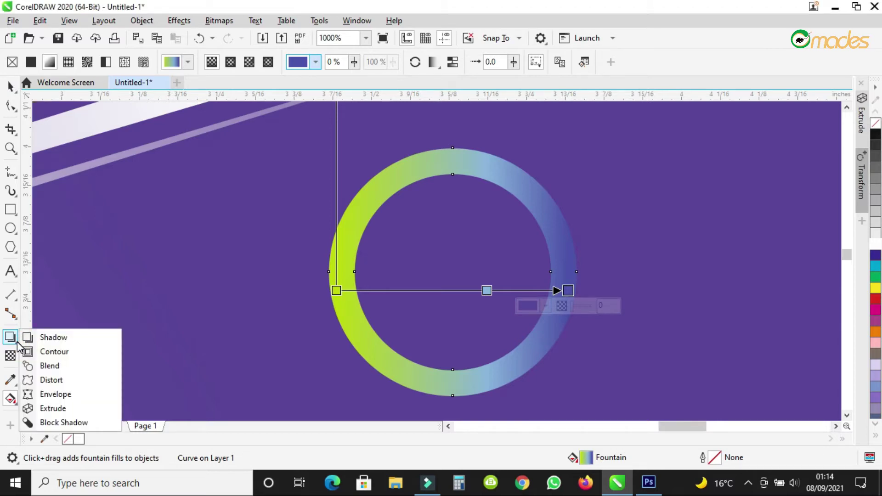
left_click(55, 337)
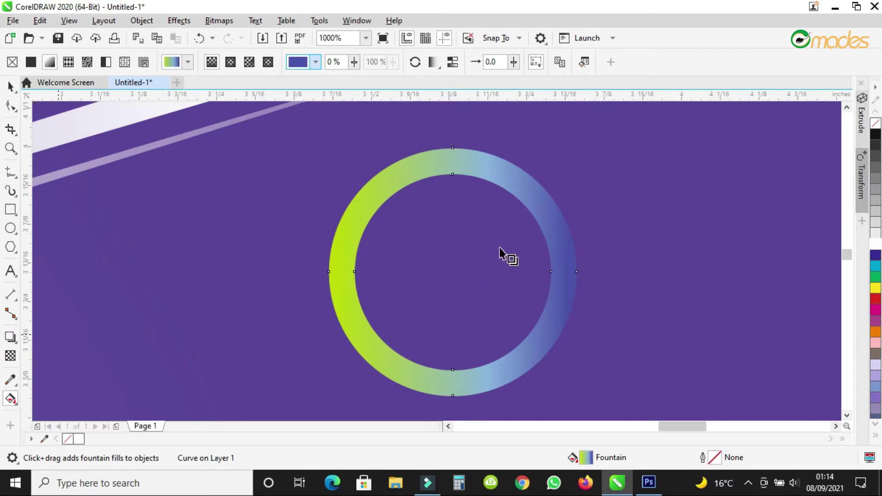
left_click_drag(452, 148, 453, 394)
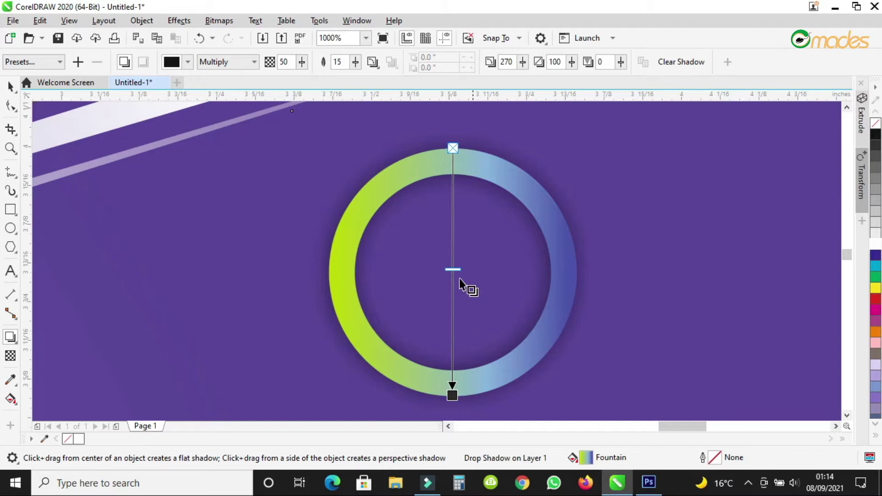
left_click(10, 86)
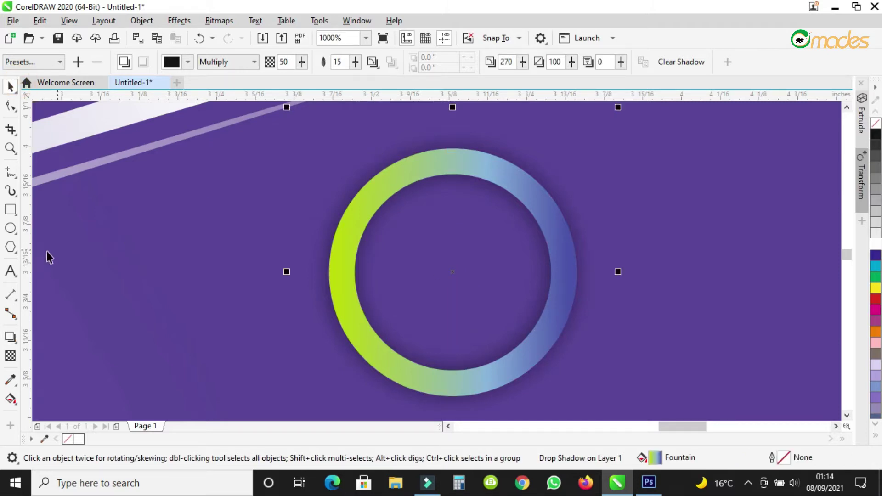
Draw a white-filled circle and move it into the centre of the gradient ring.
left_click(10, 228)
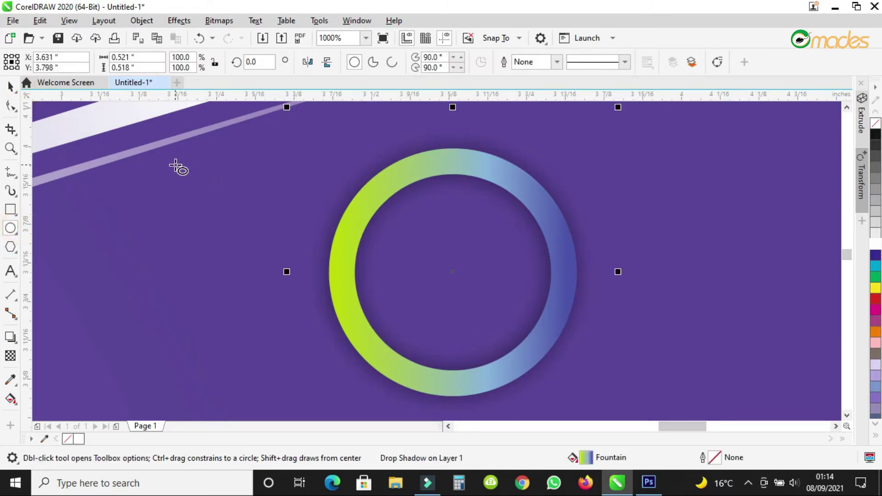
mouse_move(169, 162)
left_mouse_down()
mouse_move(357, 374)
mouse_move(396, 390)
left_mouse_up()
left_click(875, 232)
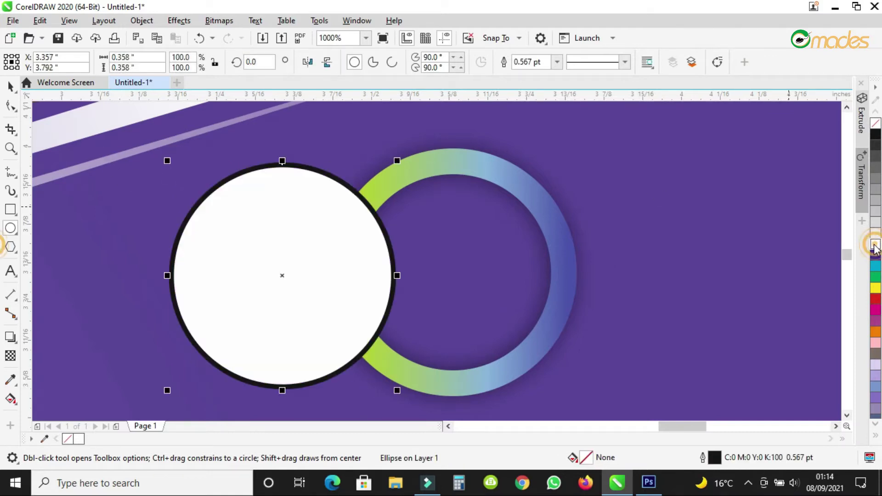
left_click(10, 86)
left_click_drag(273, 223, 443, 220)
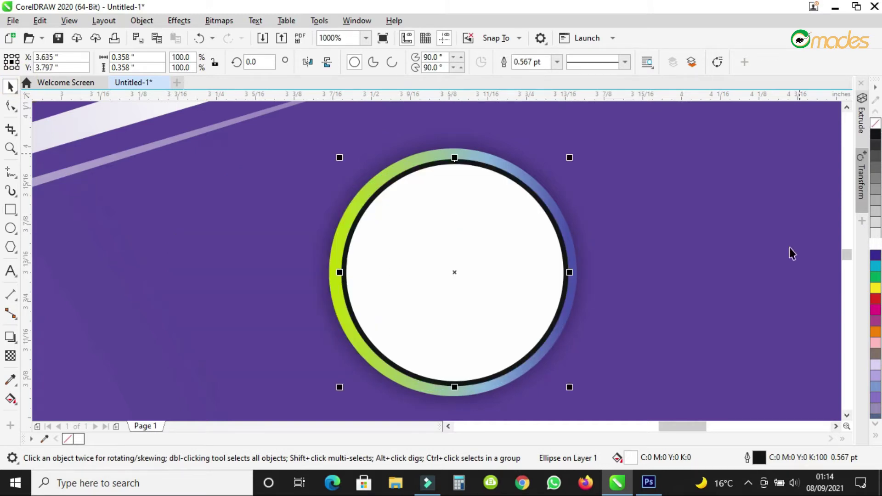
Remove the white circle's outline and send it back one step behind the ring's shadow.
right_click(875, 124)
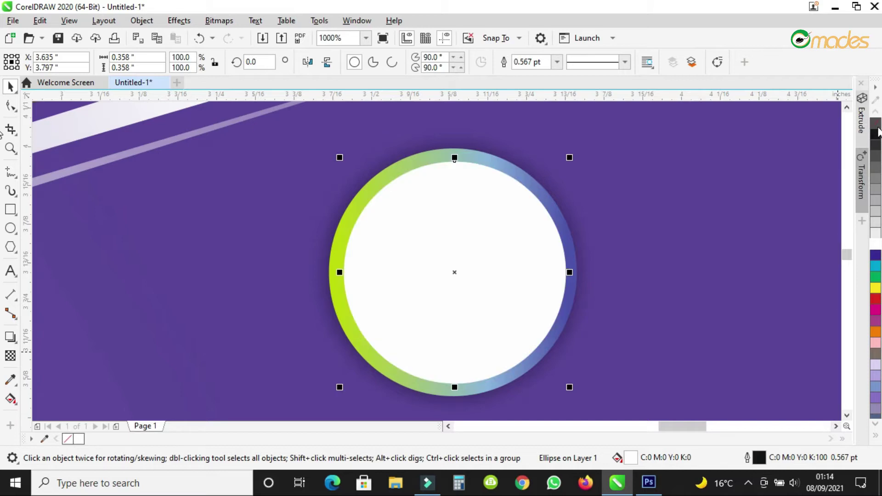
right_click(469, 185)
mouse_move(519, 192)
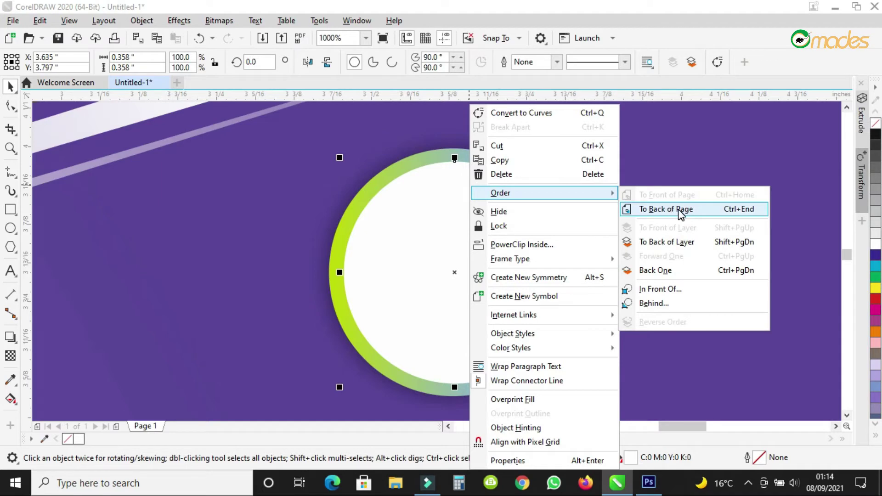
left_click(659, 271)
Resize the white circle to about 0.304 inch and re-centre it inside the ring.
scroll(518, 225, "down", 2)
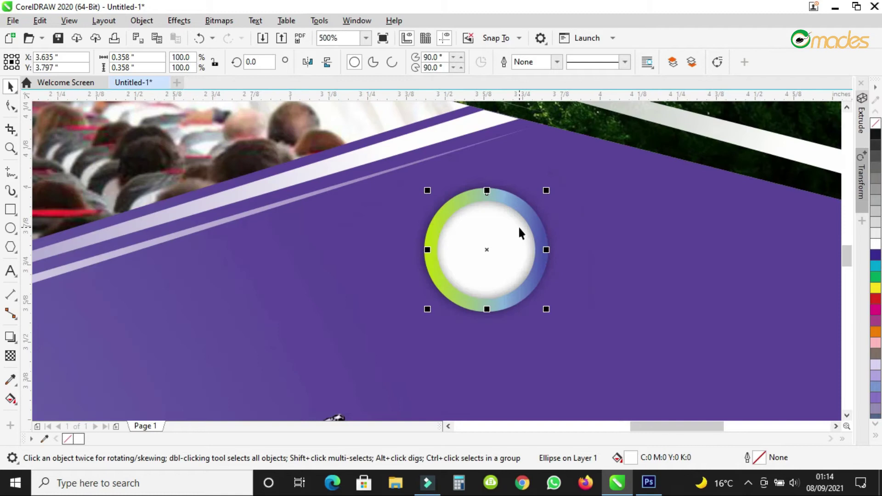
scroll(503, 216, "up", 2)
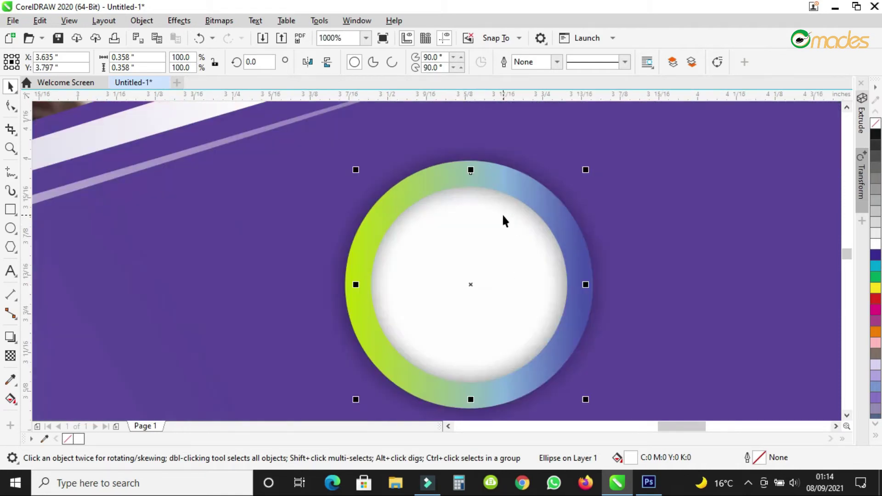
left_click_drag(586, 170, 569, 184)
left_click_drag(469, 283, 467, 284)
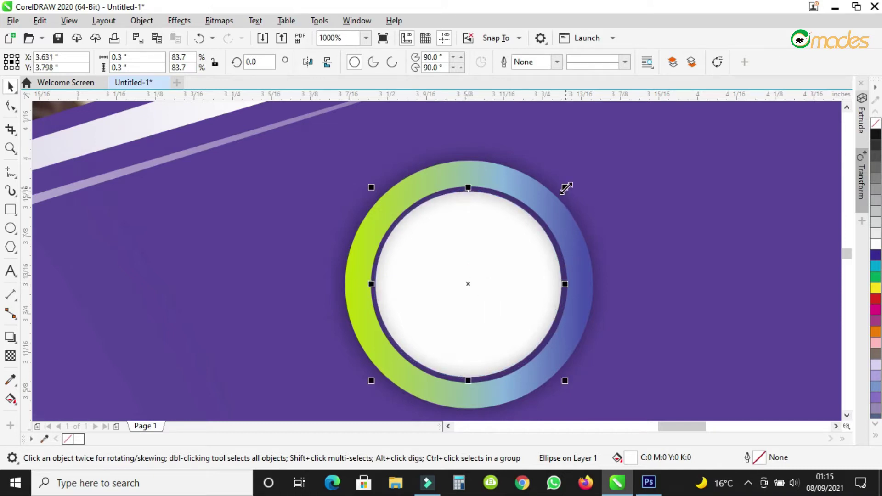
left_click_drag(566, 188, 567, 186)
left_click(468, 285)
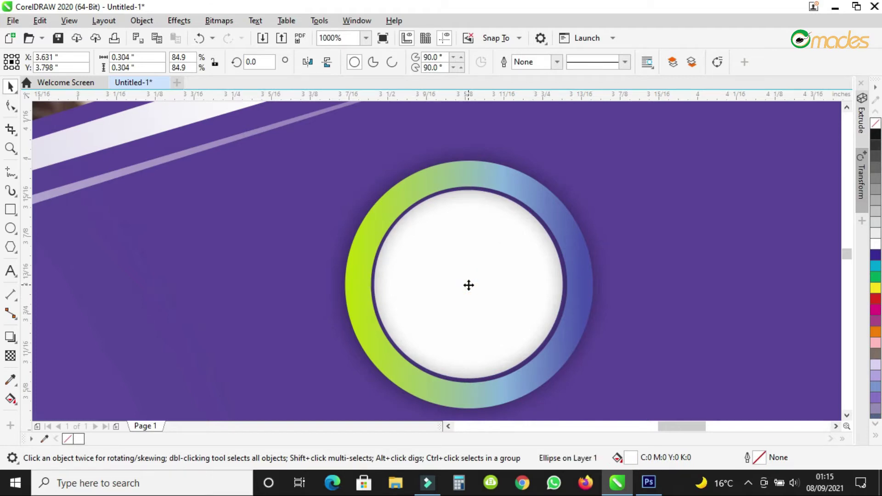
left_click_drag(469, 286, 469, 285)
scroll(454, 231, "down", 2)
Group the ring, shadow and white circle and scale the group to about 120%.
scroll(454, 230, "down", 2)
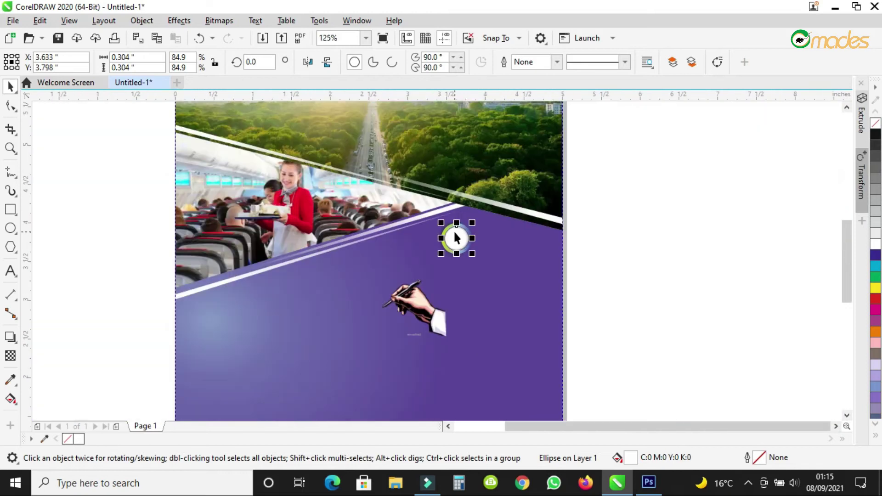
scroll(457, 236, "up", 1)
left_click_drag(706, 193, 369, 309)
scroll(463, 238, "up", 1)
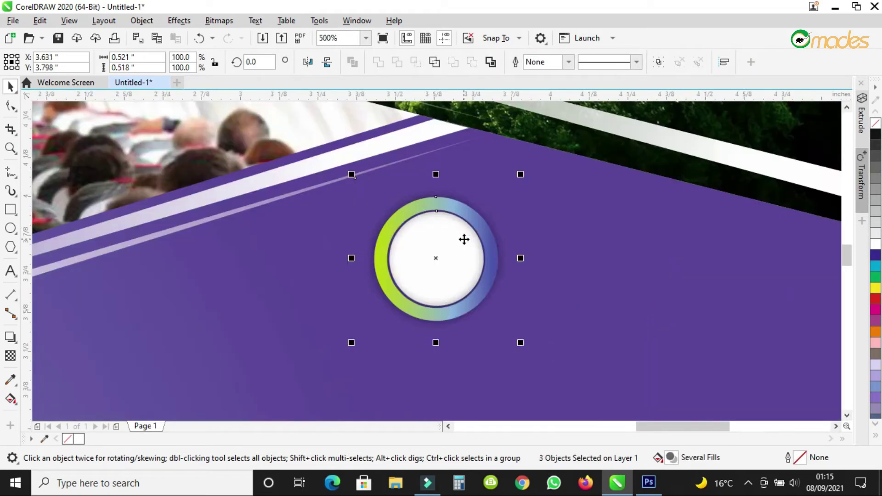
left_click(658, 62)
left_click_drag(521, 175, 547, 158)
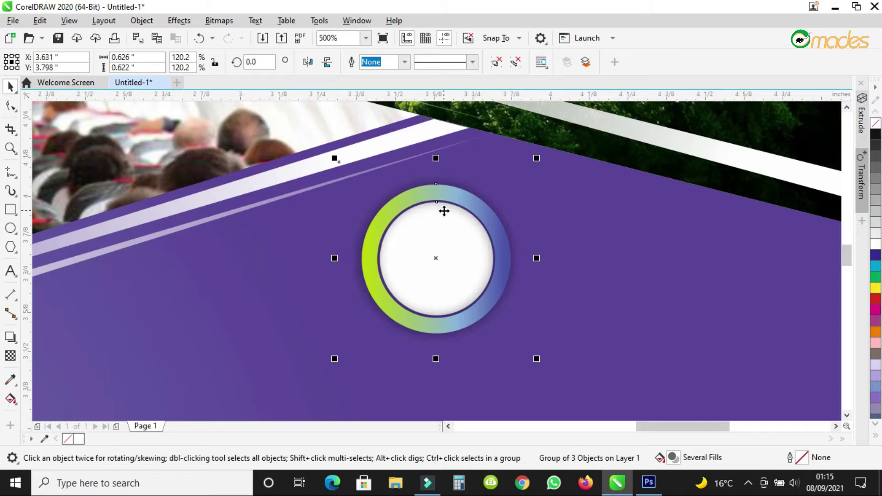
Ungroup the badge and move the shadowed ring left, off the white circle.
scroll(443, 211, "down", 2)
scroll(417, 252, "up", 1)
scroll(530, 181, "up", 1)
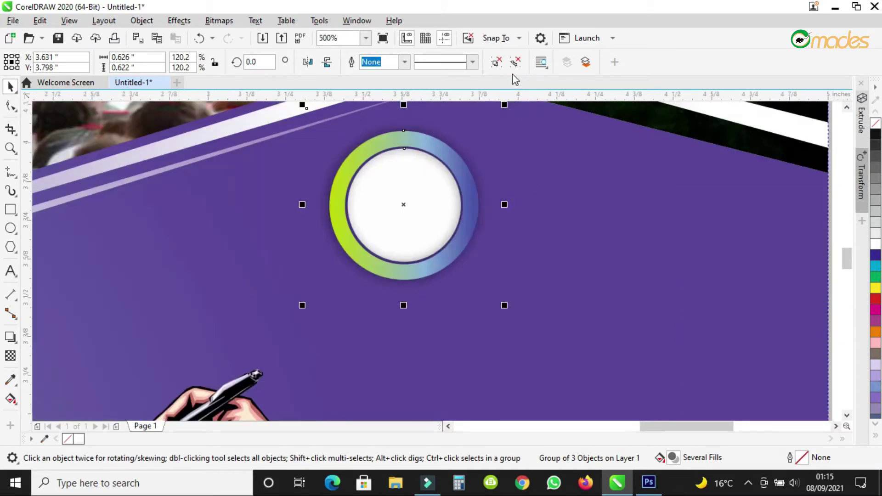
left_click(496, 62)
scroll(374, 209, "down", 2)
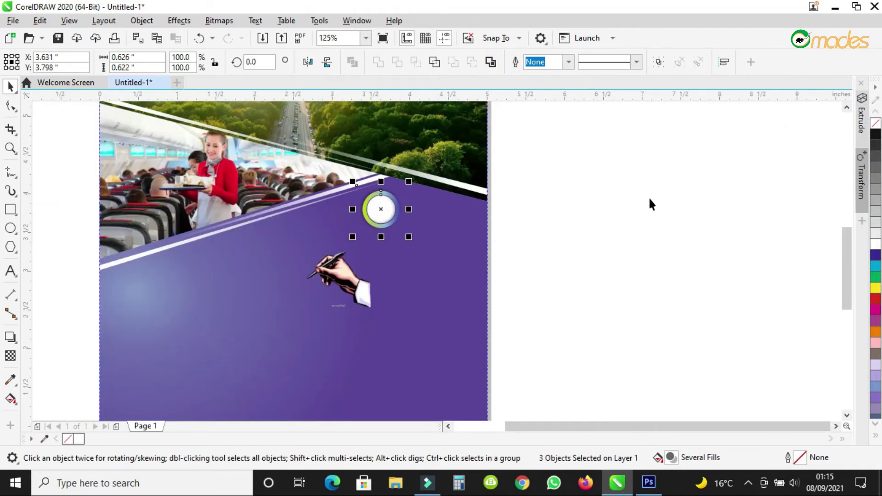
left_click(650, 202)
scroll(385, 207, "up", 2)
left_click(384, 206)
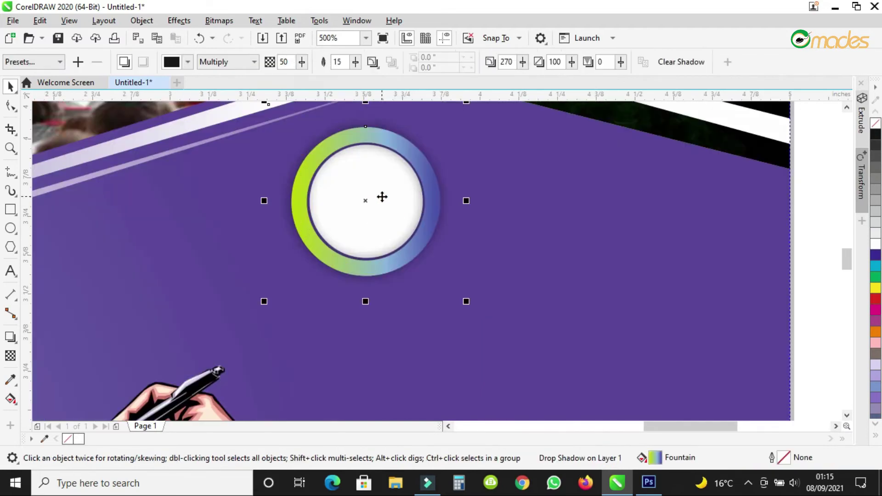
left_click_drag(424, 171, 164, 229)
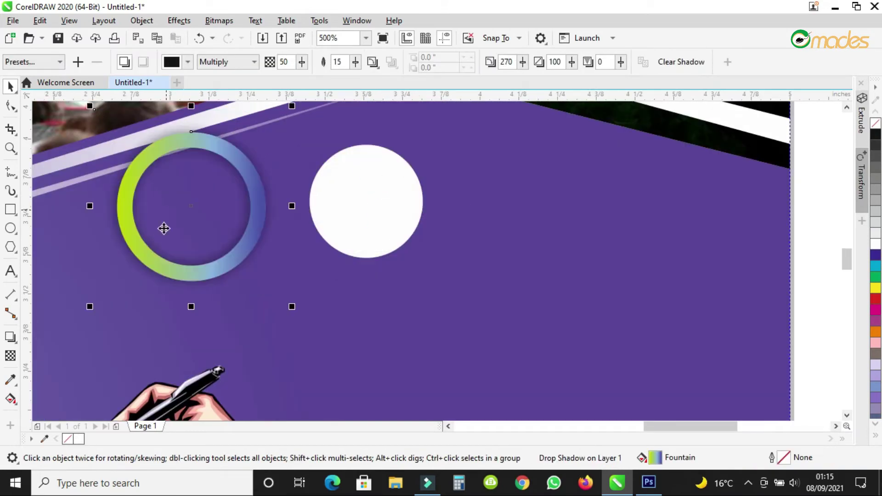
PowerClip the hand-with-pen picture inside the white circle.
left_click(187, 393)
right_click(189, 388)
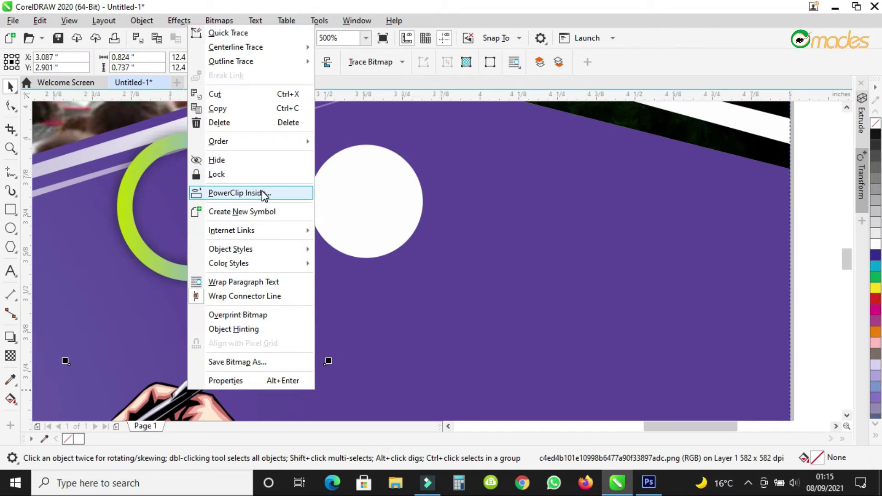
left_click(239, 192)
left_click(349, 195)
scroll(366, 188, "up", 2)
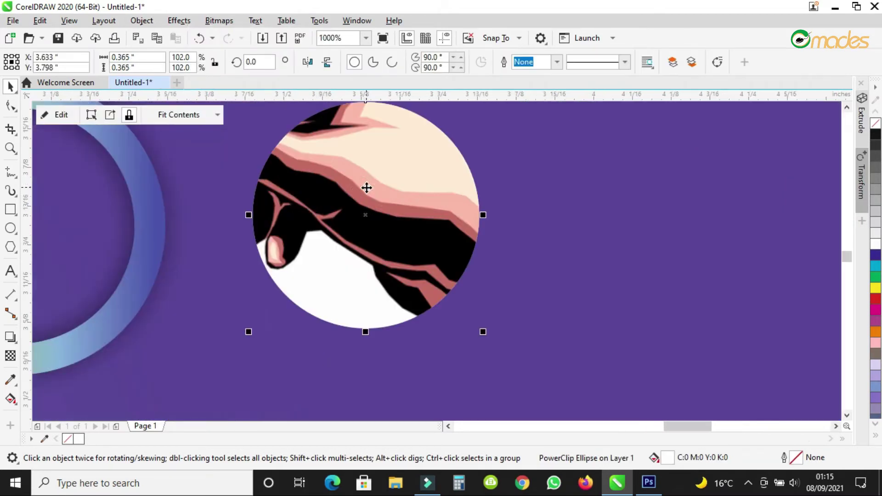
scroll(363, 188, "down", 2)
Resize and position the hand picture to fit within the circle.
left_click(360, 189, "ctrl")
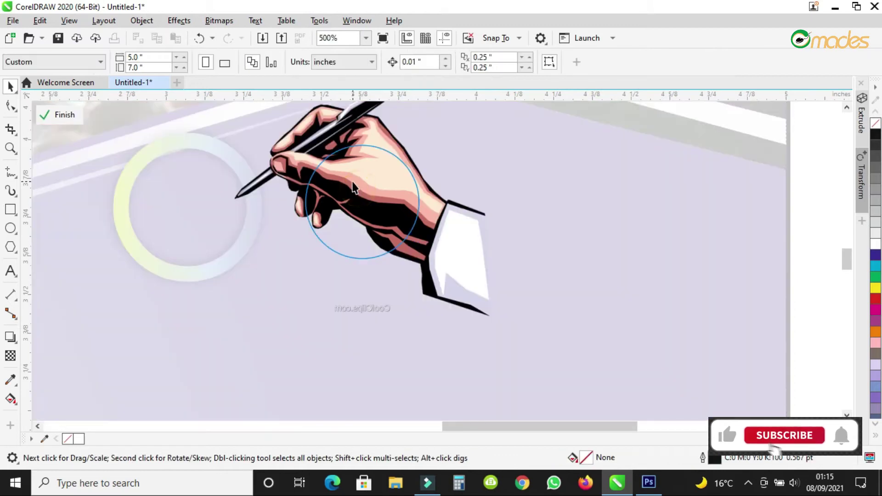
left_click_drag(493, 319, 412, 246)
left_click(373, 195)
left_click_drag(418, 171, 442, 155)
scroll(356, 183, "up", 2)
left_click_drag(385, 185, 396, 186)
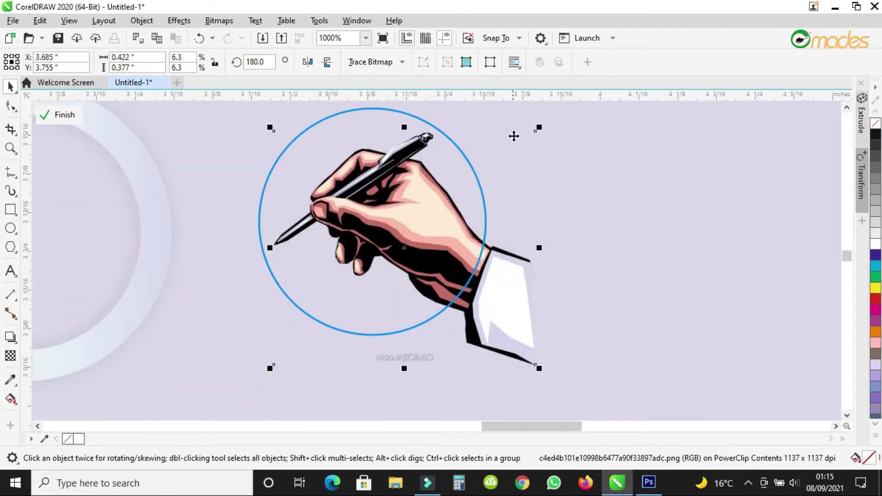
left_click_drag(540, 129, 544, 124)
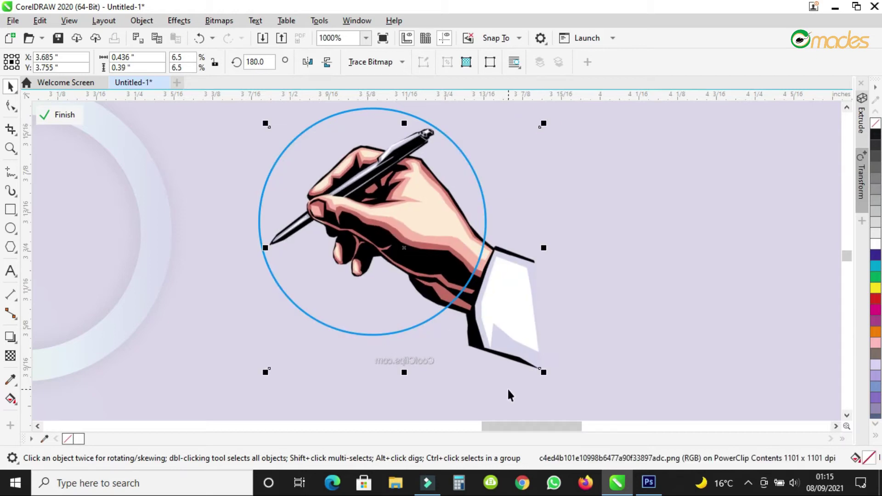
Finish editing the PowerClip and move the gradient ring over the hand image.
right_click(410, 231)
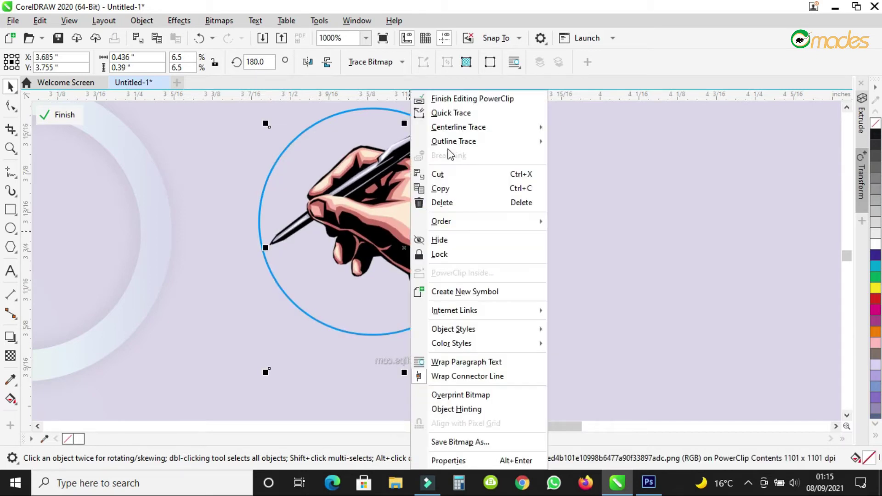
left_click(462, 100)
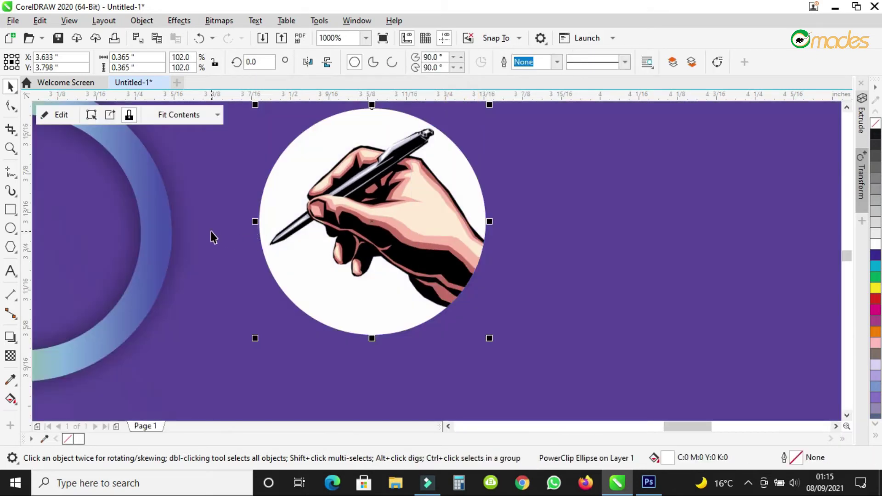
scroll(214, 237, "down", 2)
left_click_drag(183, 216, 358, 208)
scroll(375, 235, "down", 2)
Group the three badge pieces, nudge the group down and shrink it to about 86%.
left_click(671, 264)
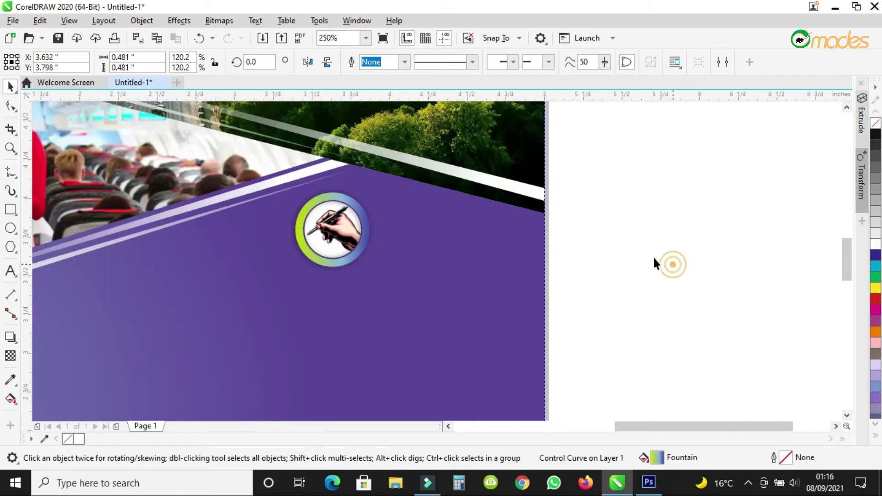
scroll(682, 188, "up", 2)
left_click_drag(768, 148, 169, 361)
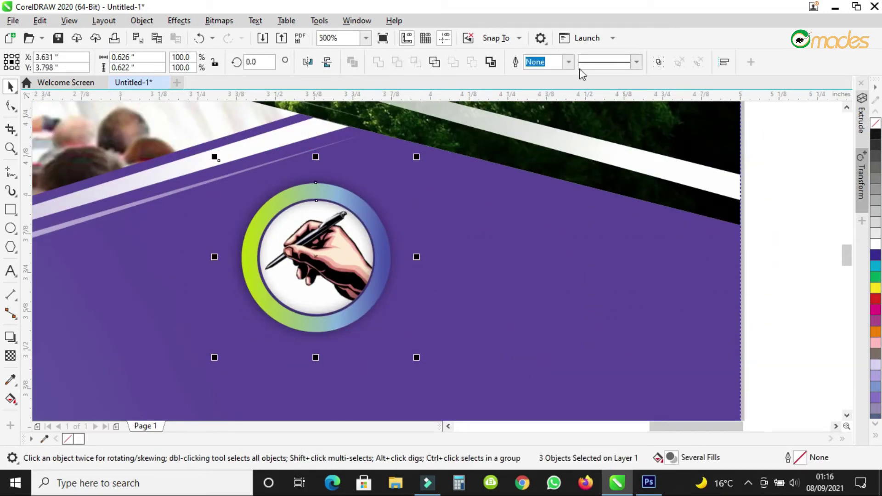
left_click(659, 61)
scroll(404, 195, "down", 2)
scroll(336, 226, "up", 2)
left_click_drag(336, 226, 330, 259)
left_click_drag(479, 158, 465, 171)
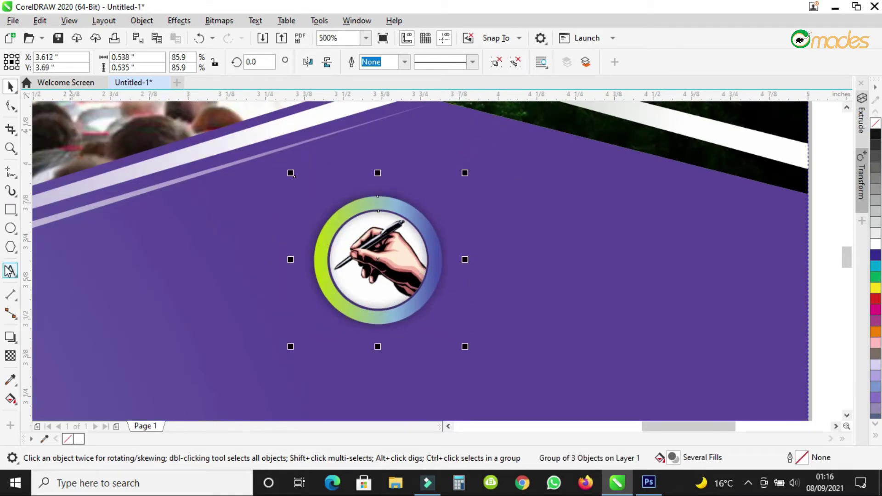
Draw a 0.517-inch circle around the badge and convert it into an open arc.
left_click(10, 228)
left_click_drag(309, 183, 407, 345)
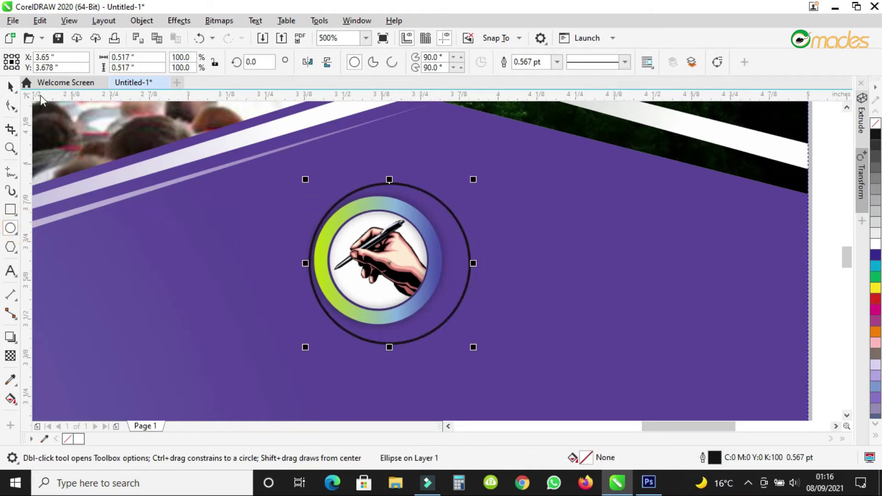
left_click(10, 85)
left_click_drag(386, 263, 378, 262)
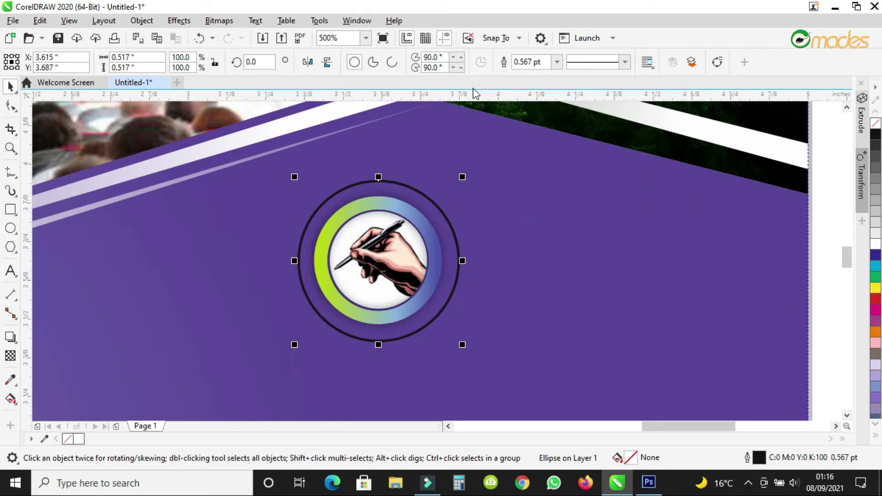
left_click(393, 62)
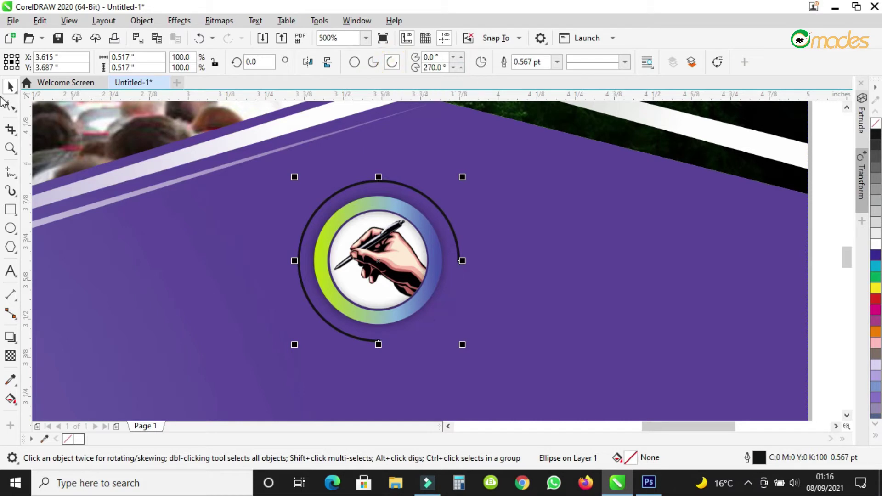
left_click(10, 271)
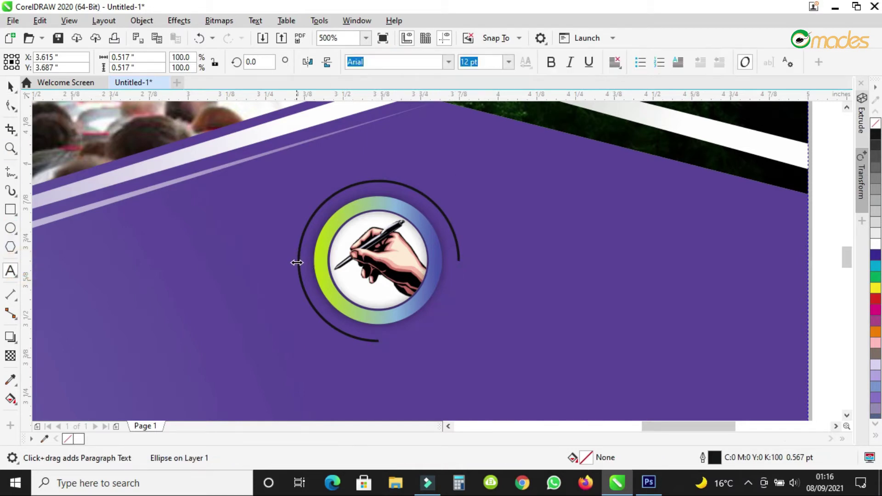
Select the arc, try moving it upward, and undo the move.
left_click(299, 265)
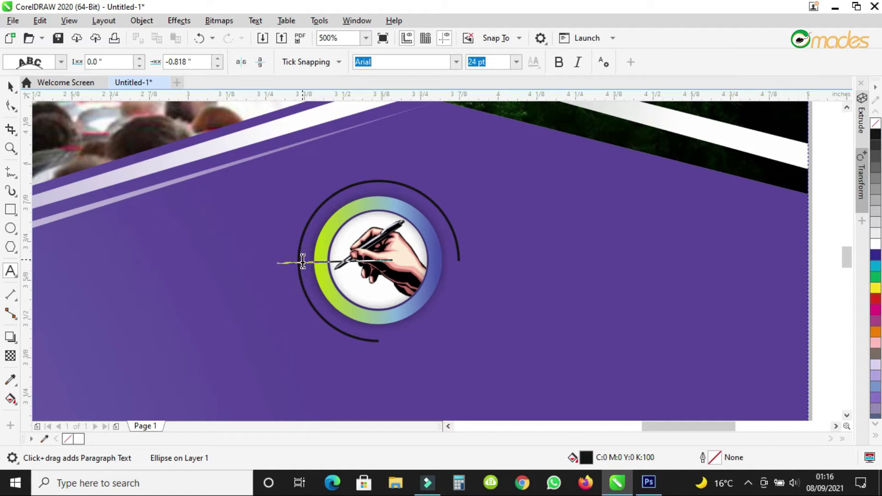
left_click(10, 86)
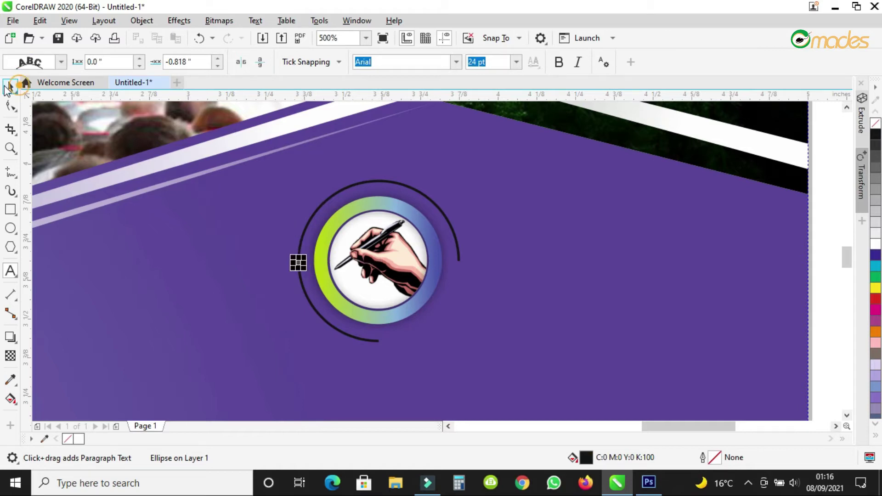
left_click(420, 193)
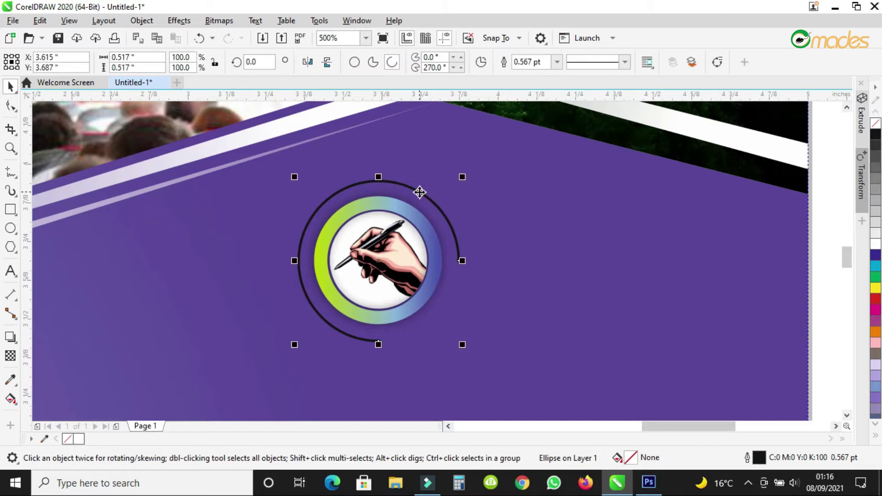
left_click(508, 199)
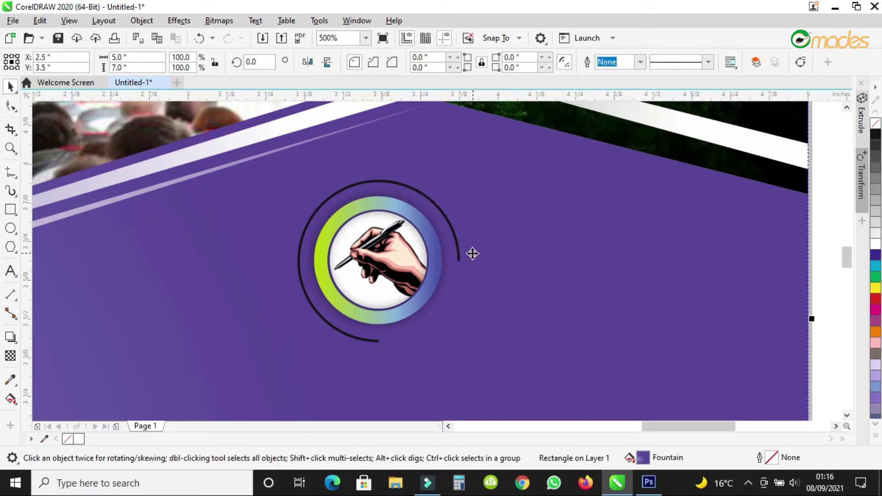
left_click(459, 260)
left_click_drag(459, 260, 464, 230)
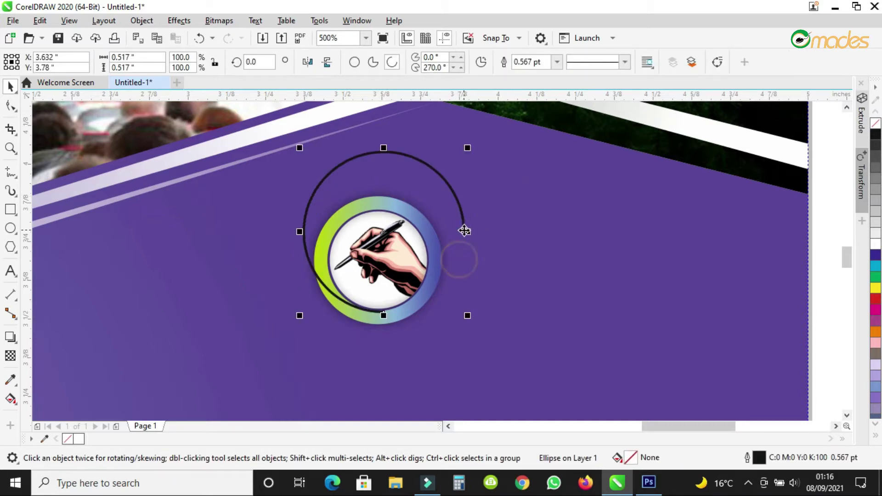
key("ctrl+z")
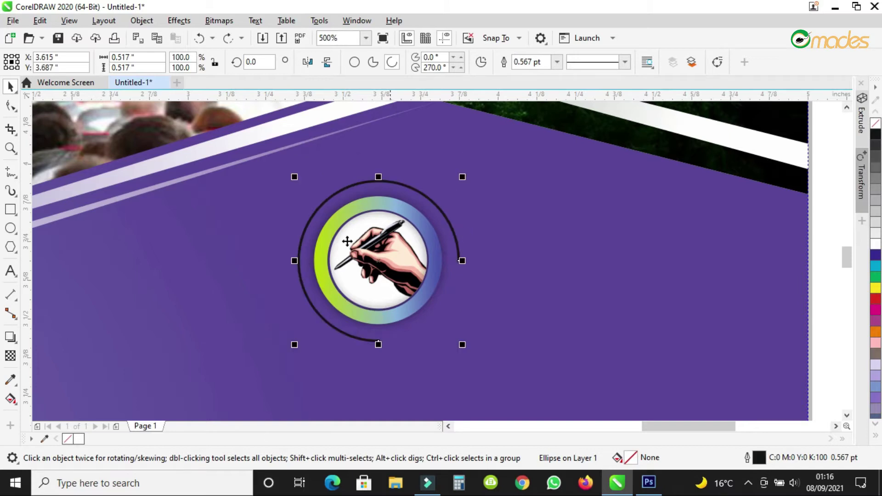
Start text on the arc path and set the font size to 10 pt.
left_click(10, 271)
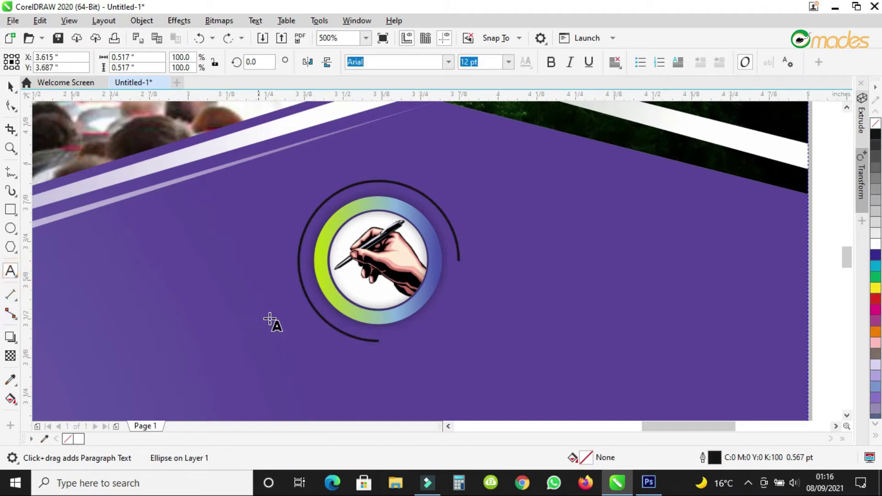
left_click(326, 328)
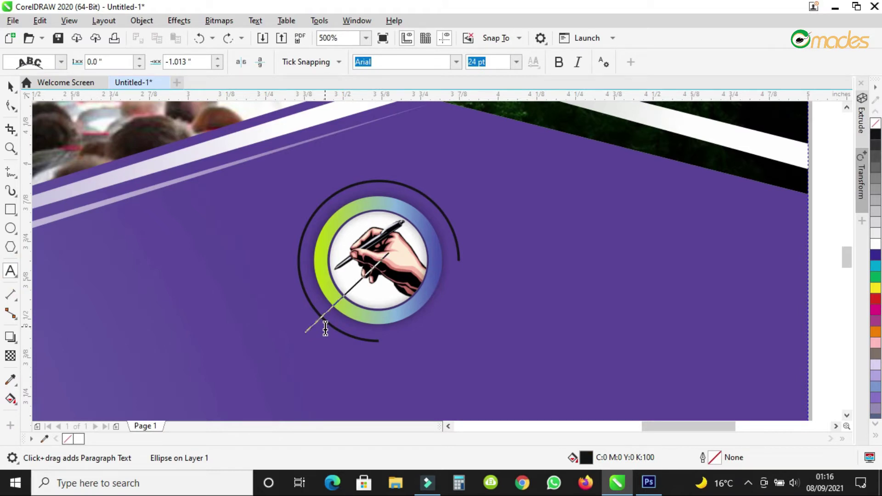
left_click(326, 328)
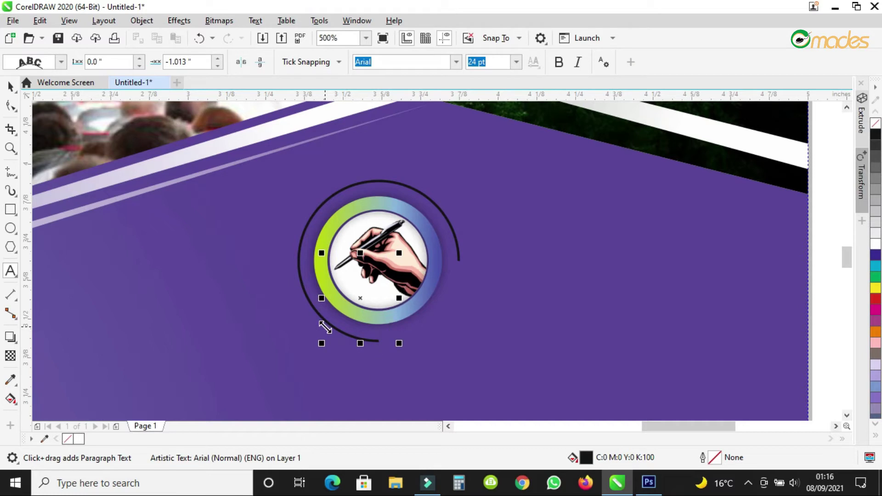
type("R")
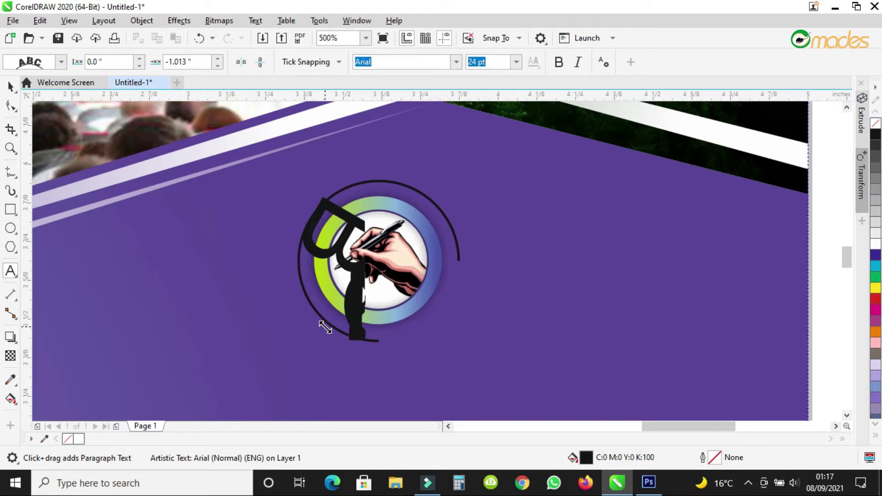
key("BackSpace")
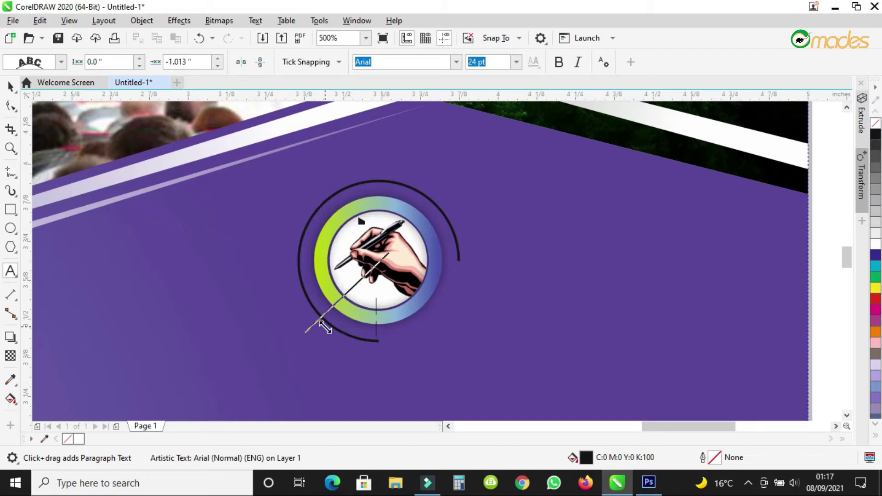
left_click(516, 61)
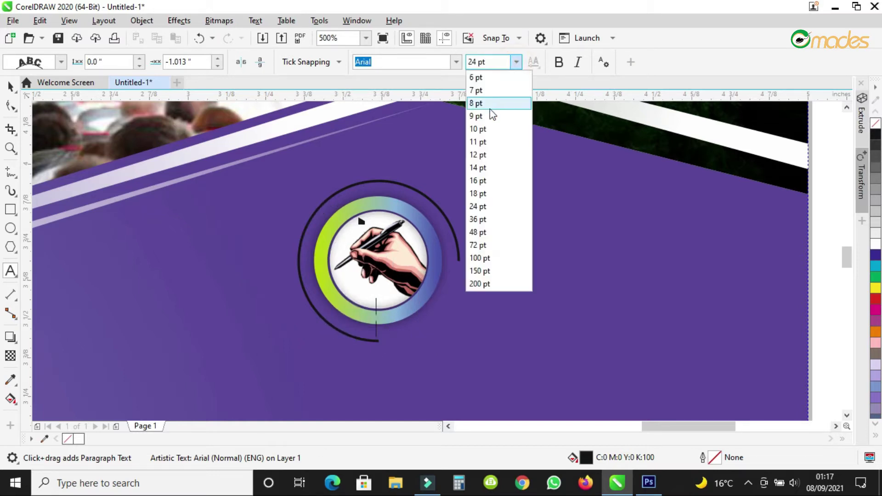
left_click(487, 129)
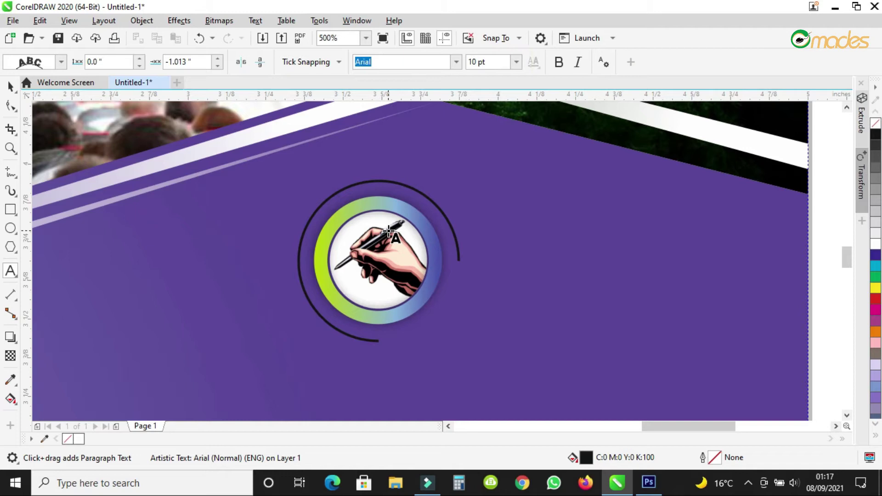
type("E")
type("o")
type("d")
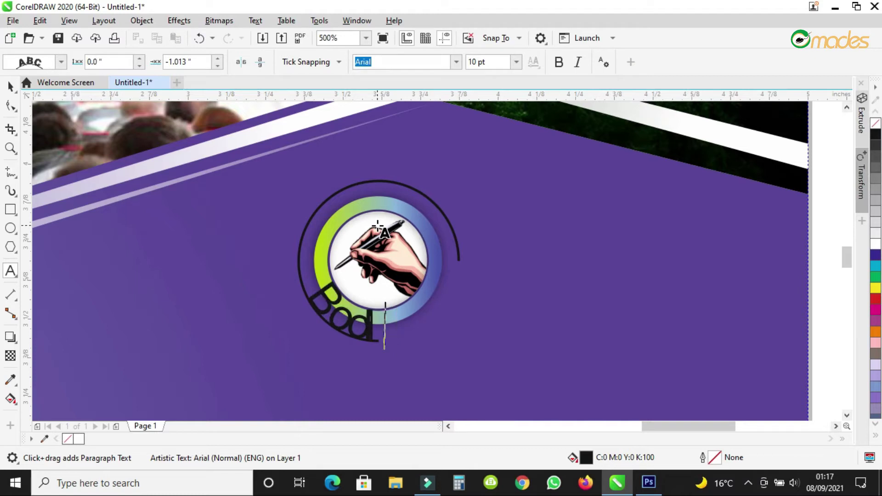
key("Escape")
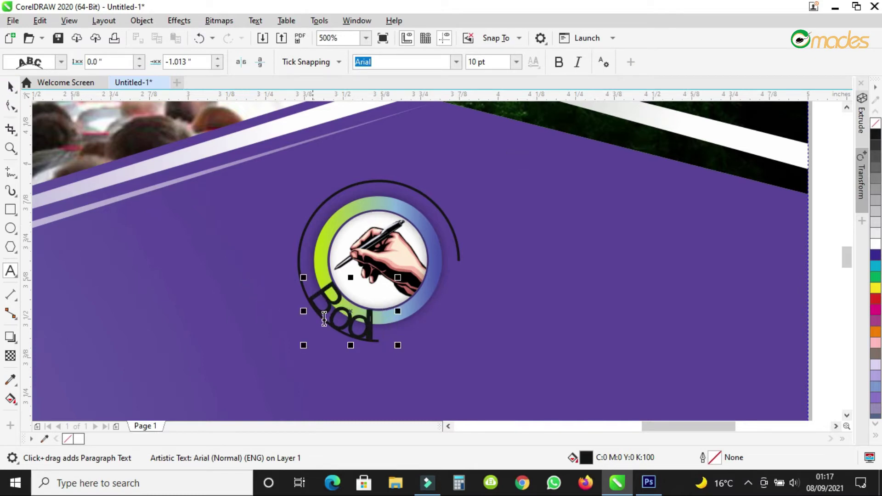
Correct the arc text so it reads 'Book Now!!'.
left_click_drag(395, 324, 385, 324)
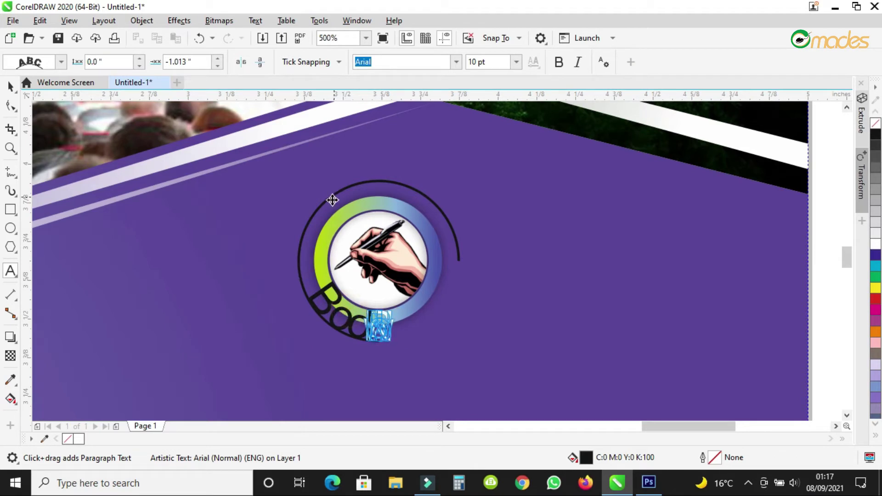
key("BackSpace")
type("k Now!!")
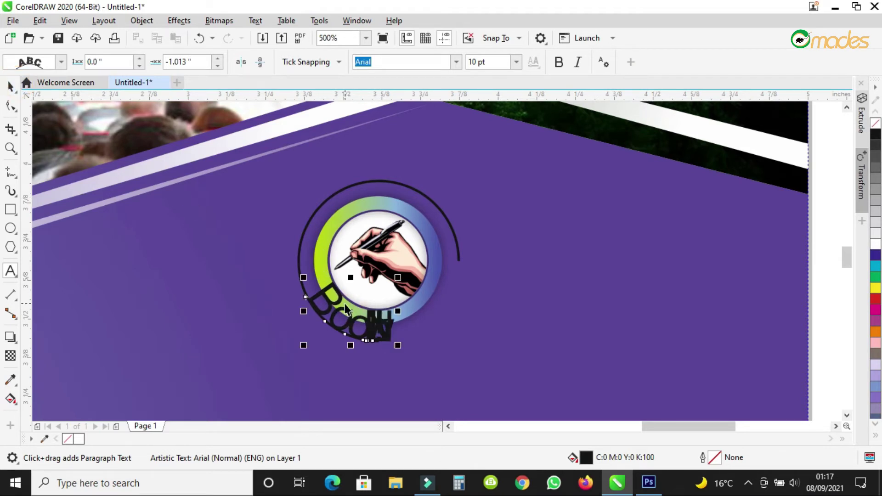
left_click(10, 86)
Mirror the Book Now!! text horizontally and vertically and offset it outward from the arc.
left_click_drag(305, 259, 449, 187)
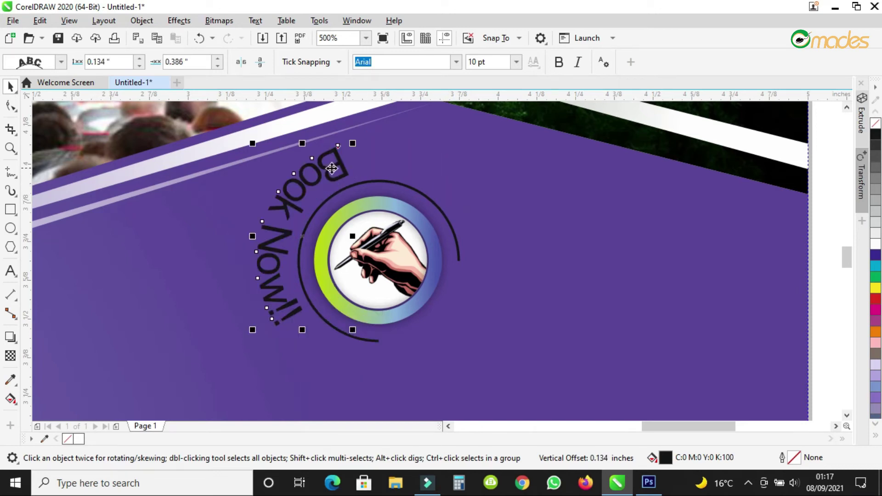
left_click_drag(345, 175, 395, 177)
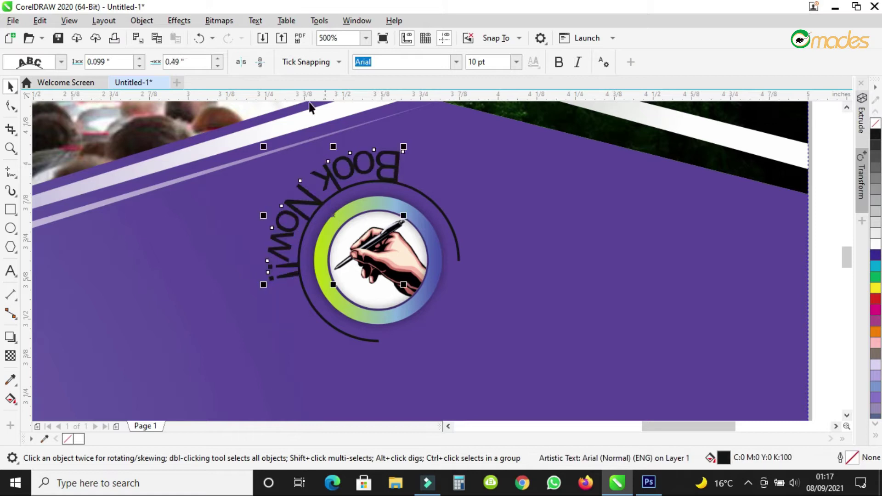
left_click(242, 63)
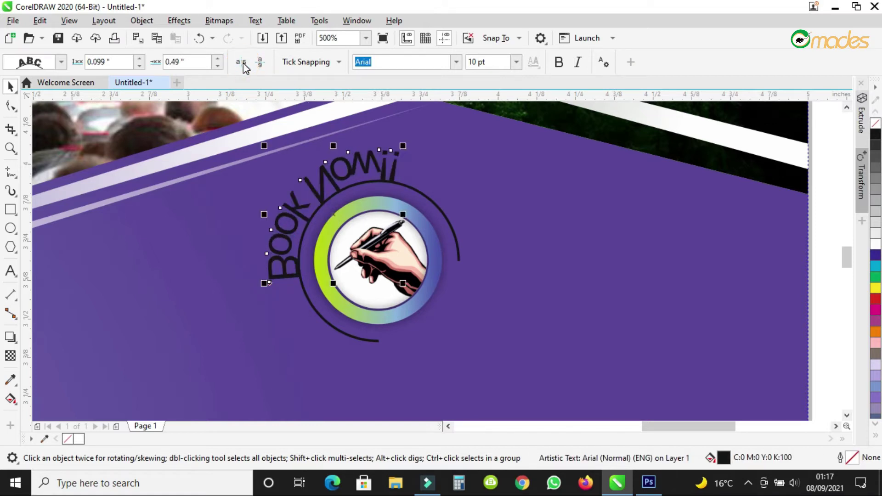
left_click(260, 63)
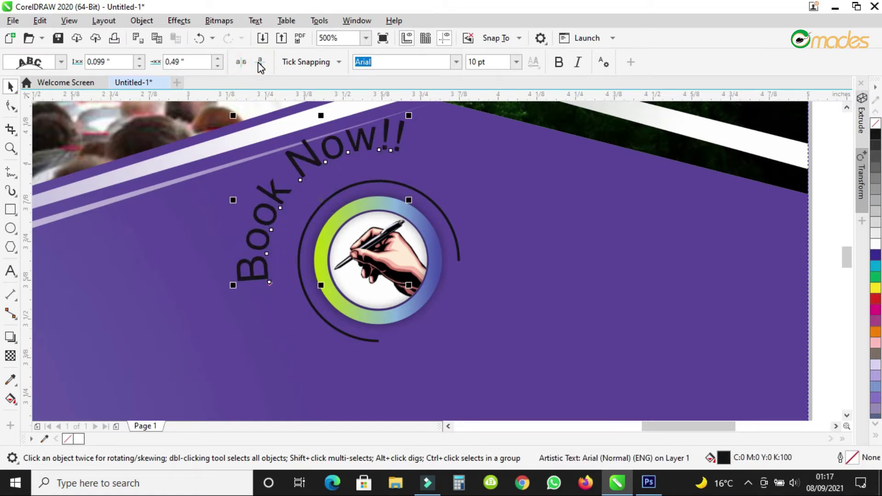
left_click_drag(309, 162, 326, 179)
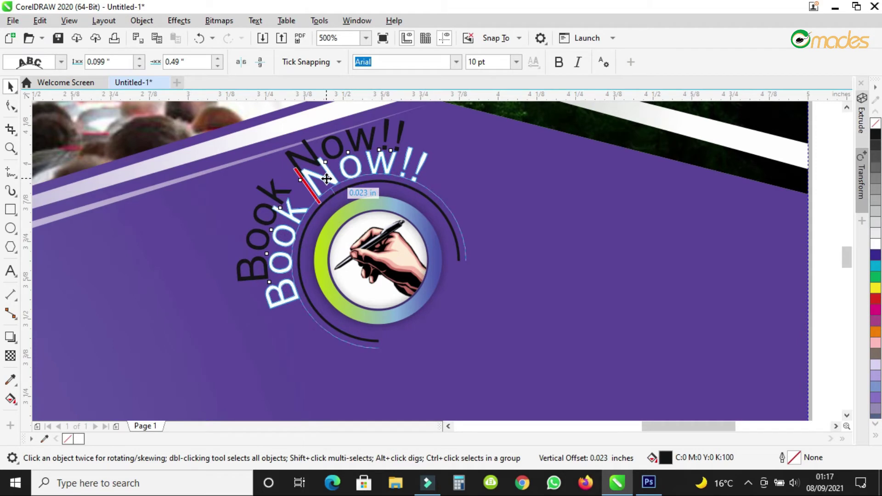
Make Book Now!! bold and adjust its letter spacing along the arc.
left_click(562, 67)
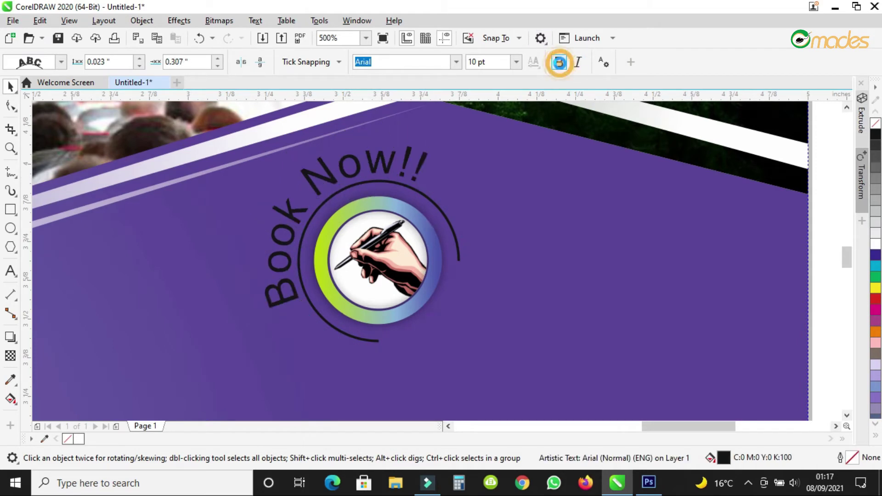
left_click(11, 106)
left_click_drag(454, 312, 408, 278)
left_click_drag(403, 312, 416, 313)
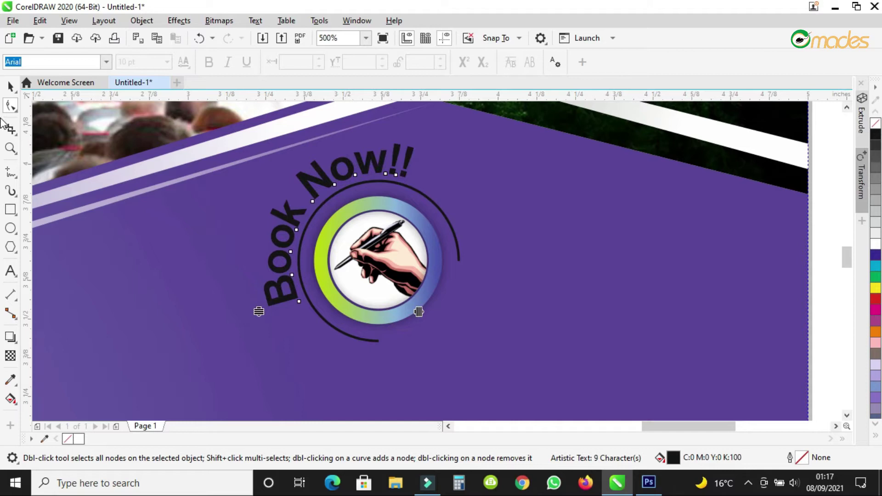
left_click(10, 85)
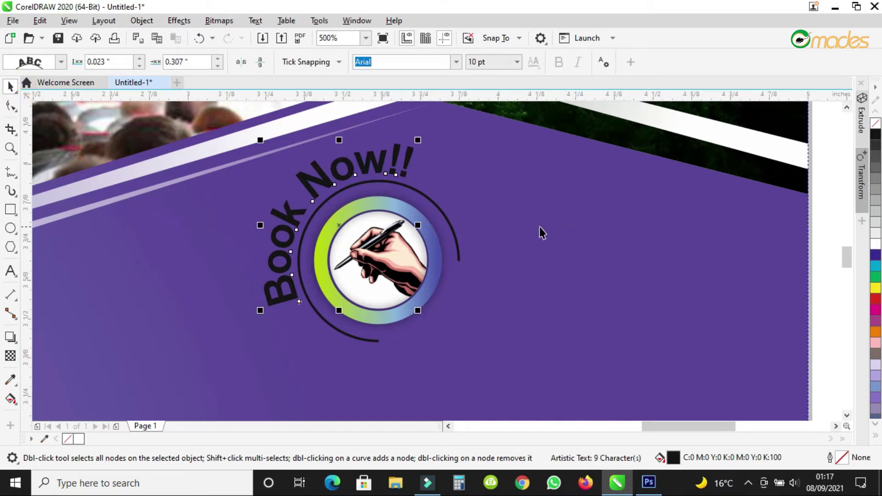
left_click(456, 239)
Scale Book Now!! to about 8.6 pt, slide it along the circle, and apply the first arc preset.
left_click_drag(463, 140, 457, 157)
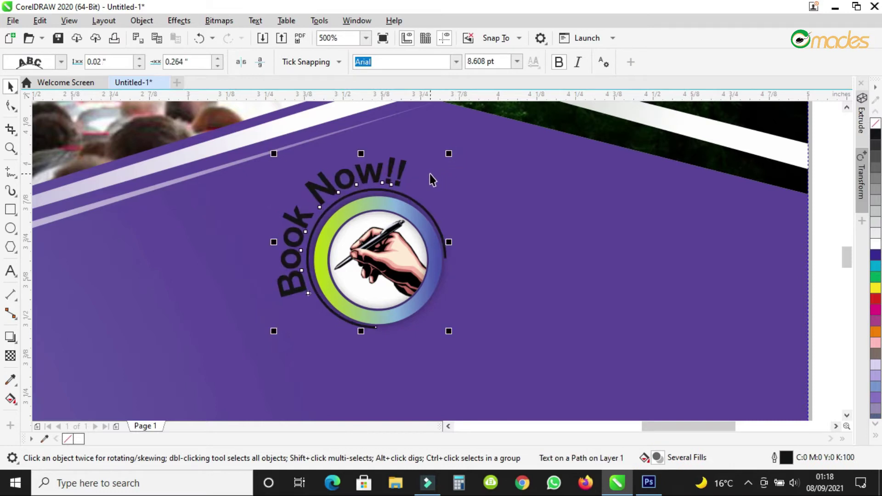
left_click_drag(307, 185, 374, 161)
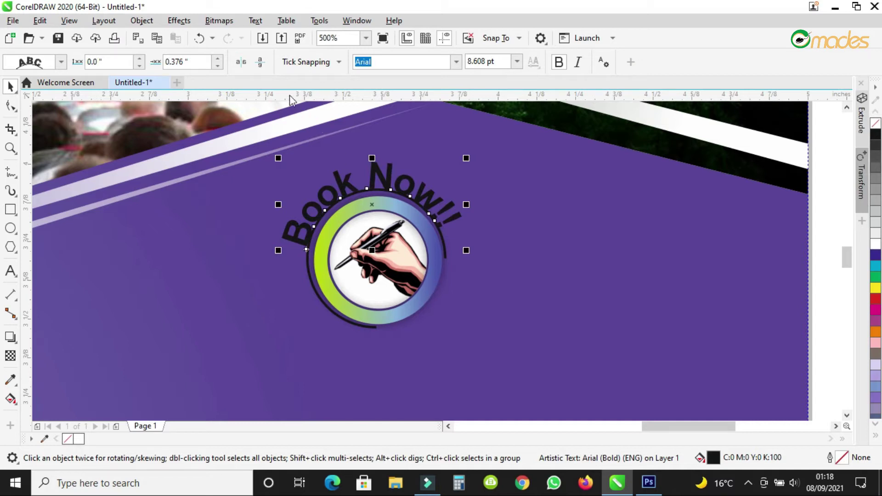
left_click(46, 64)
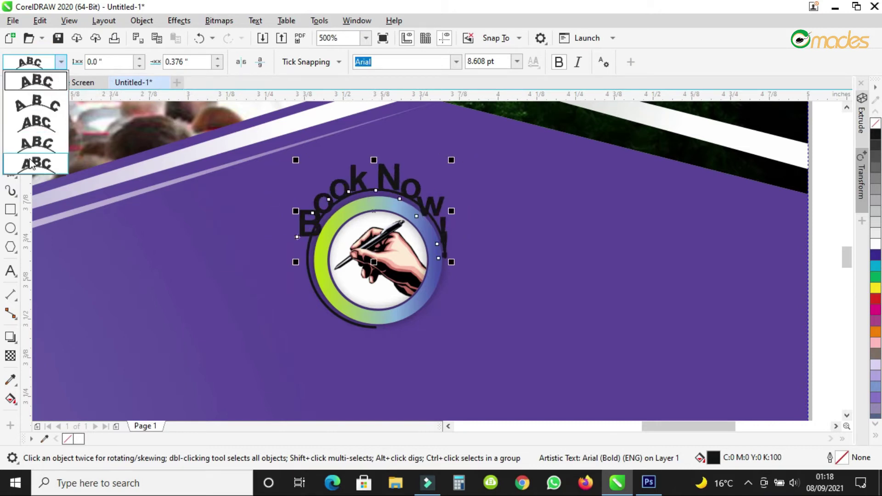
left_click(29, 80)
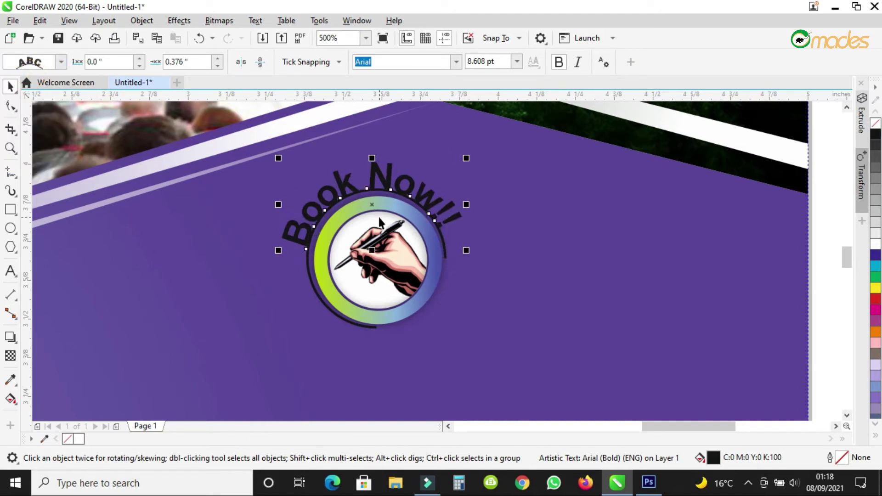
left_click(597, 212)
left_click(428, 204)
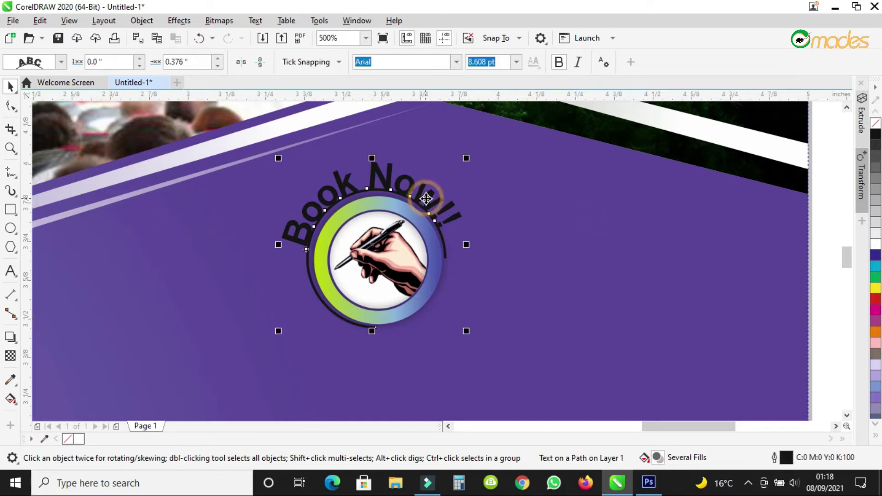
Break the curved Book Now!! text apart from its arc path.
right_click(428, 203)
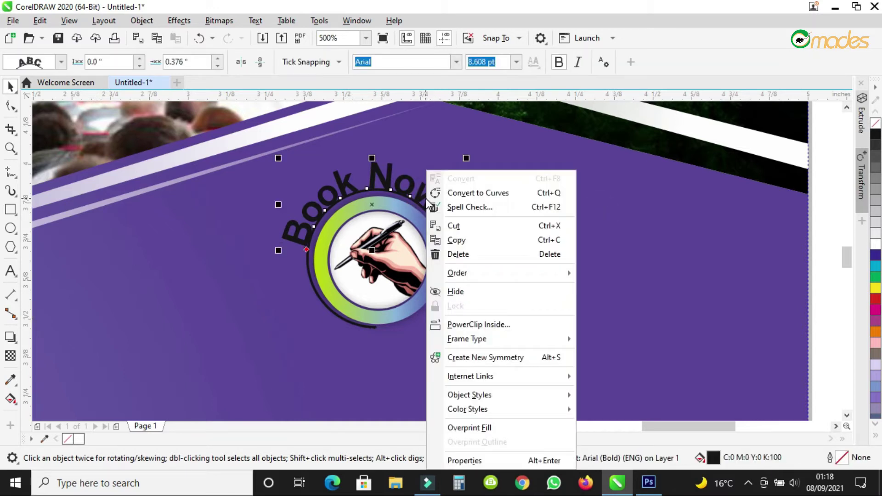
left_click(399, 187)
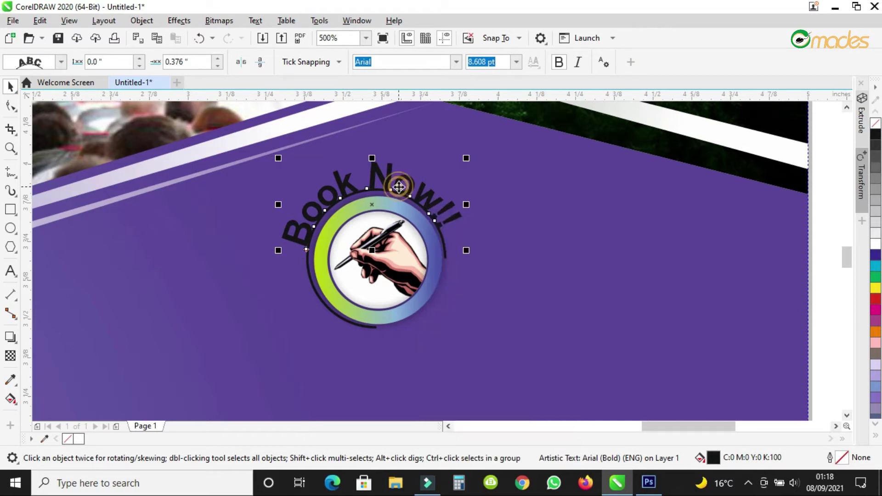
left_click(143, 22)
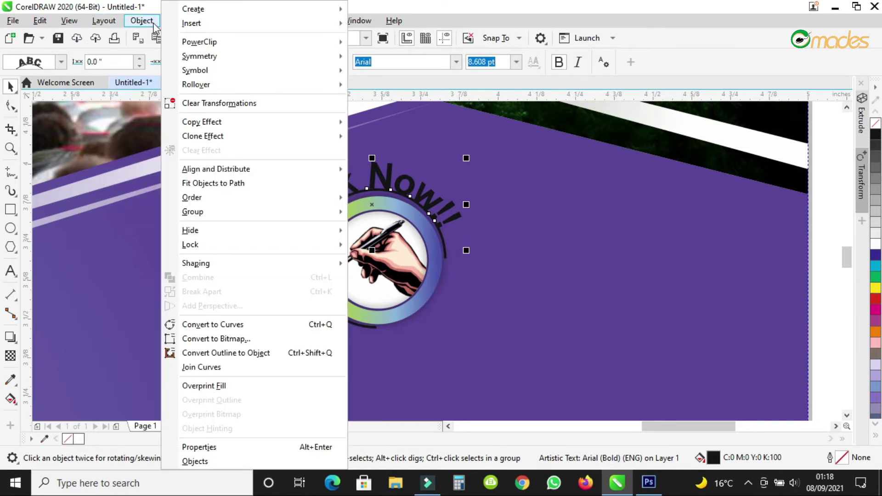
mouse_move(177, 28)
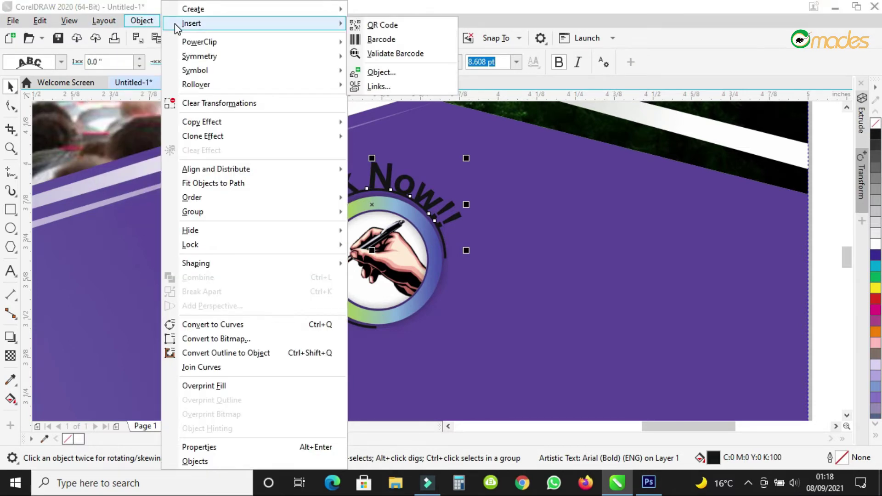
left_click(762, 346)
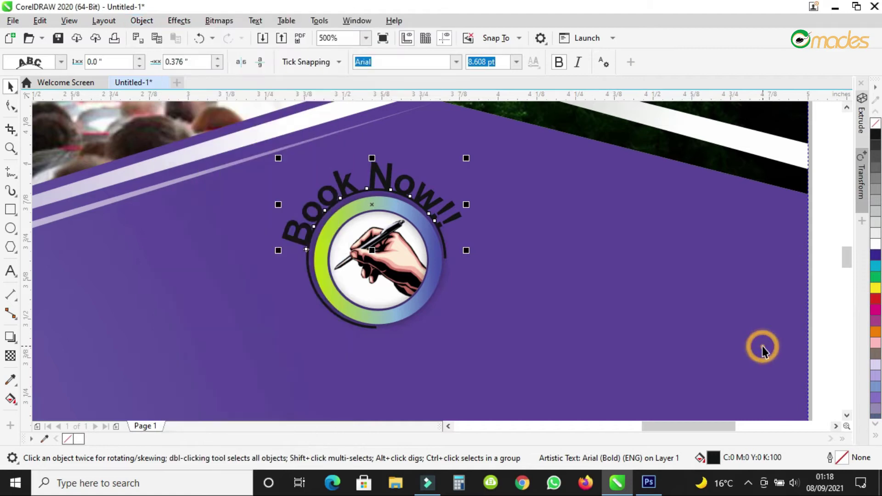
left_click(574, 280)
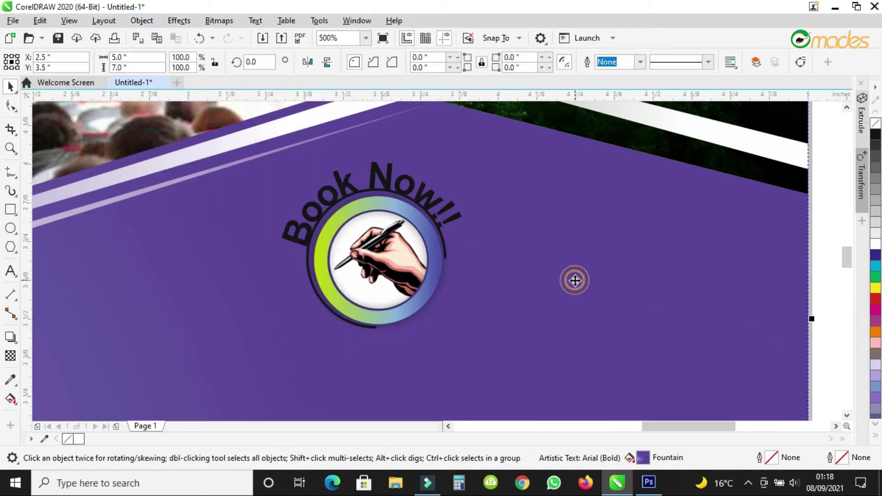
left_click(446, 254)
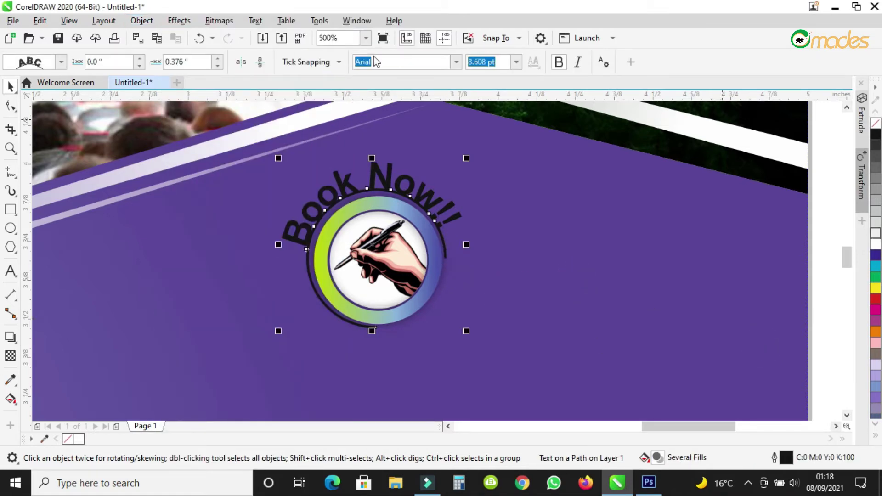
left_click(181, 21)
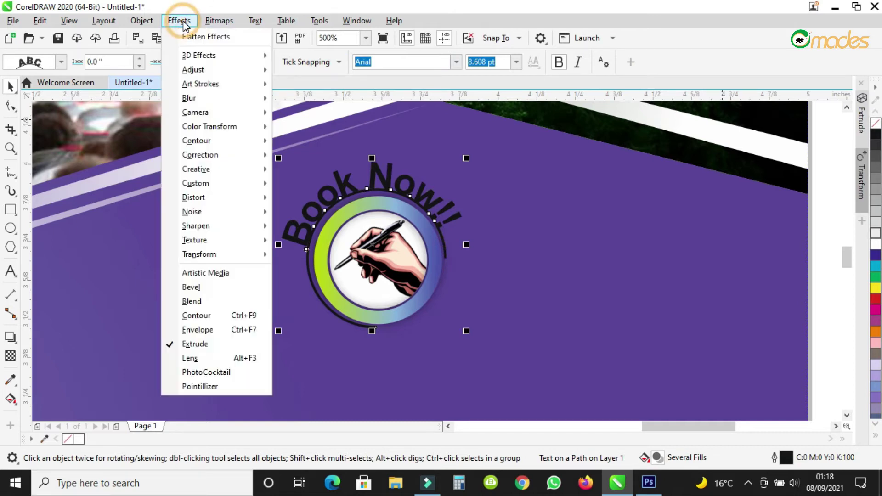
mouse_move(143, 23)
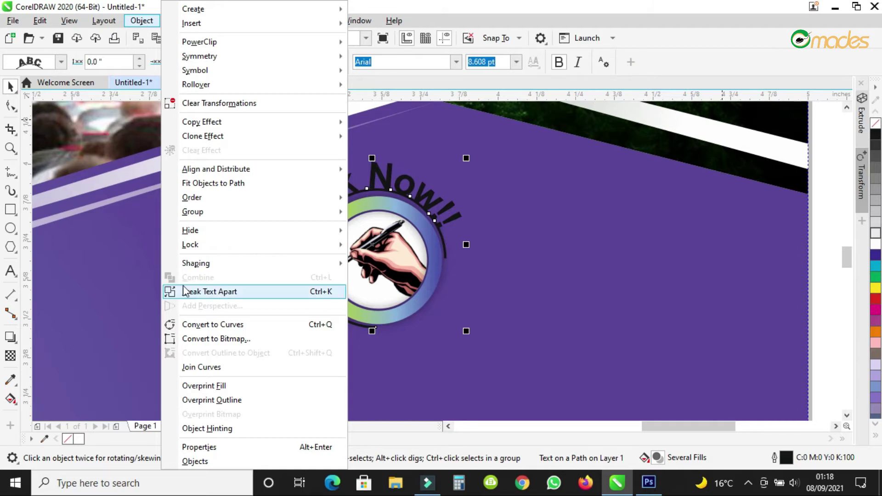
left_click(253, 292)
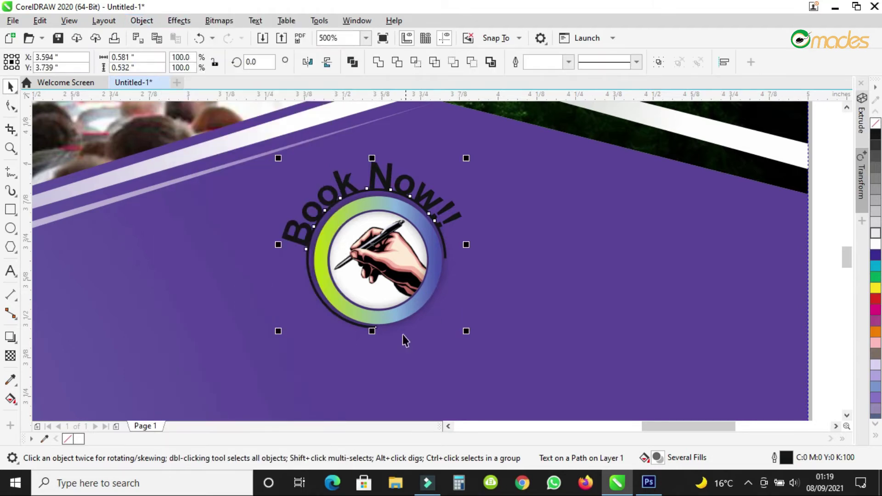
Drag the dark arc circle aside and delete it.
left_click(382, 343)
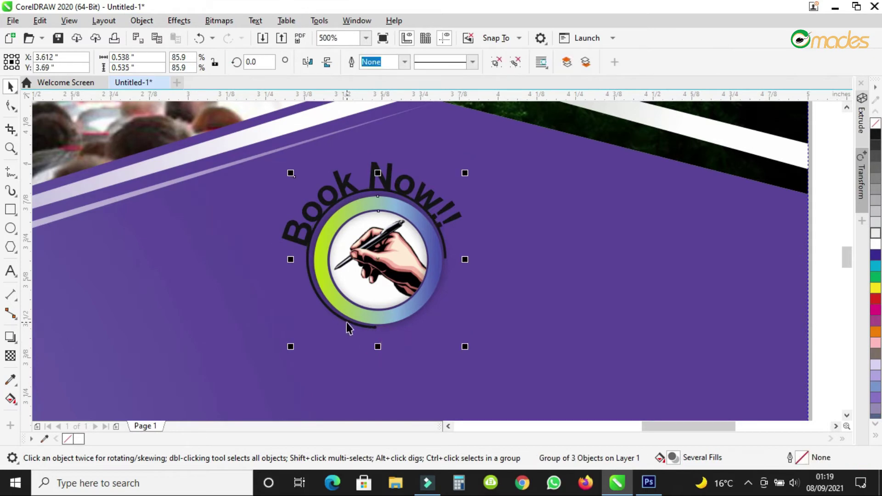
left_click_drag(348, 327, 552, 324)
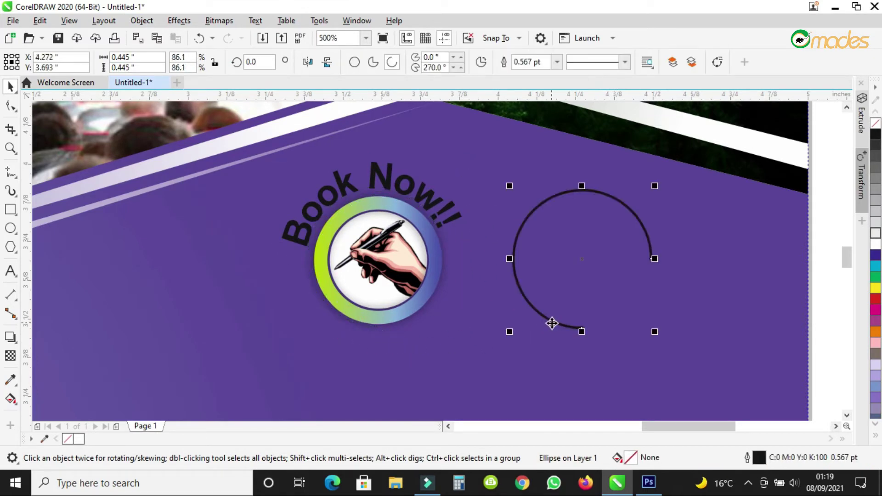
key("Delete")
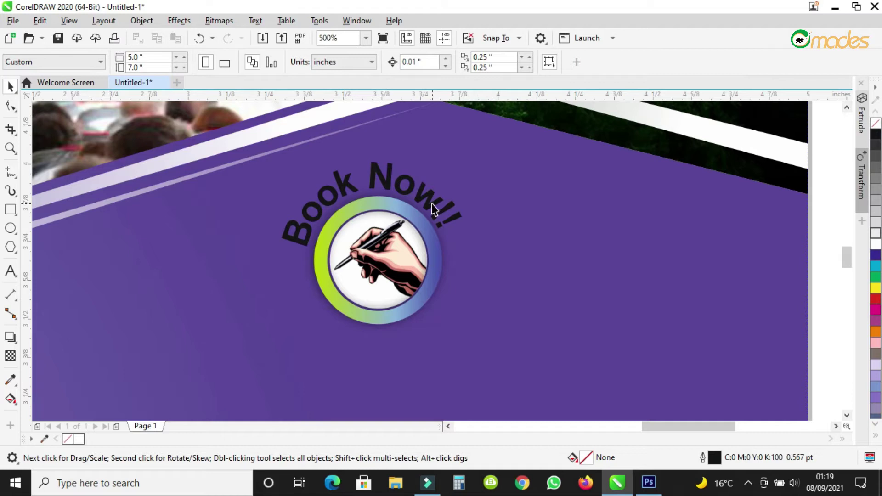
Make the curved Book Now!! text white.
left_click(431, 203)
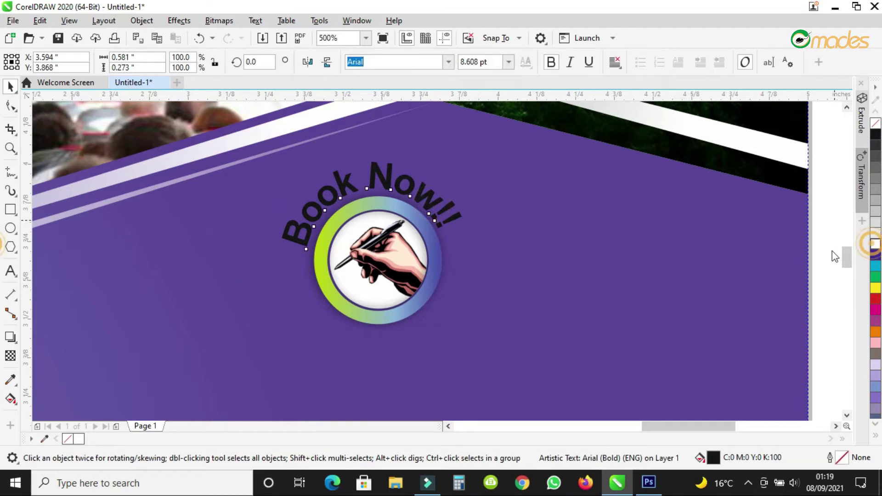
left_click(874, 245)
scroll(381, 199, "down", 4)
left_click(687, 204)
scroll(404, 205, "up", 2)
Select both Book Now!! badge parts and group them.
left_click_drag(634, 155, 211, 288)
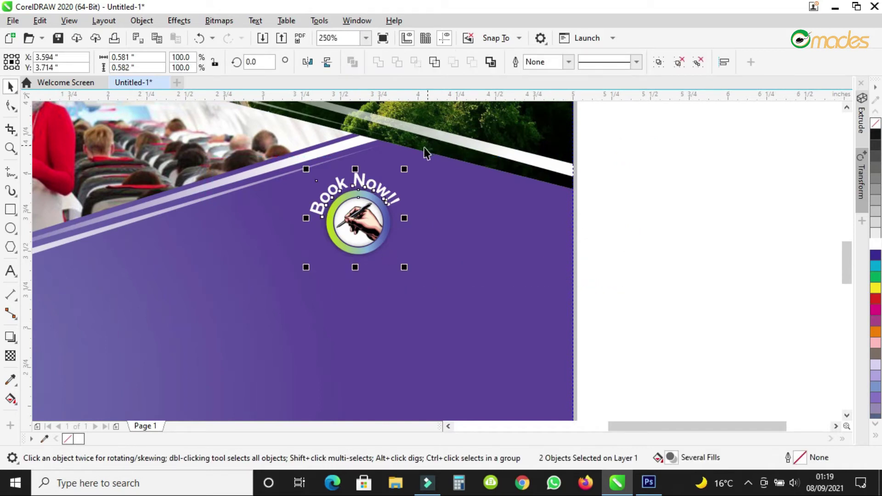
scroll(376, 182, "up", 2)
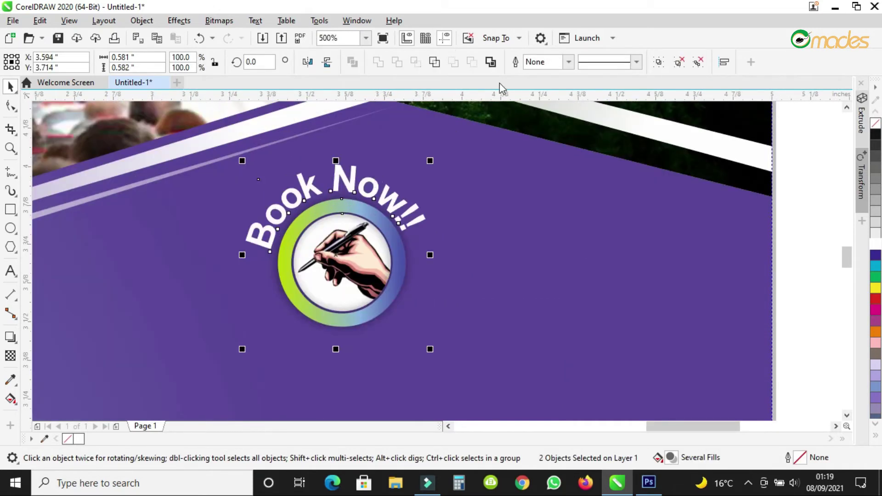
left_click(658, 62)
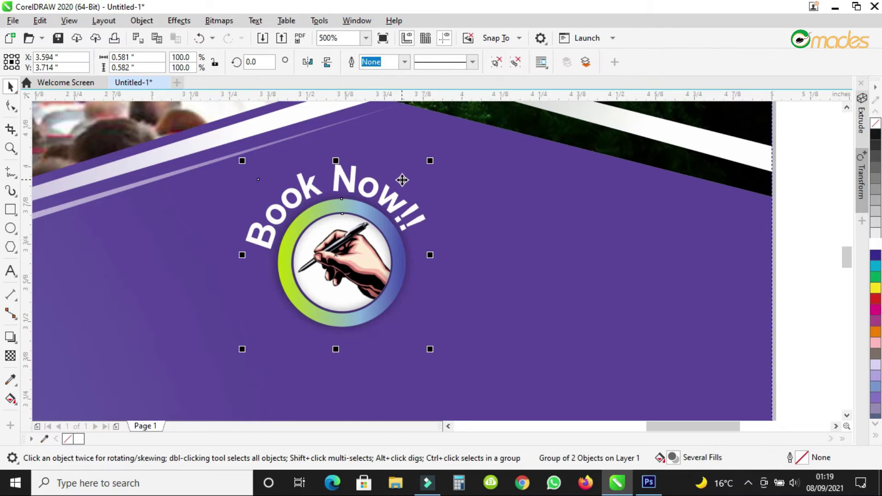
Enlarge the badge group to about 1.17 inches and shift it down-left.
scroll(402, 180, "down", 4)
scroll(403, 180, "up", 2)
left_click_drag(415, 166, 436, 152)
scroll(396, 188, "down", 2)
mouse_move(392, 189)
left_mouse_down()
mouse_move(388, 199)
mouse_move(442, 156)
mouse_move(443, 139)
left_mouse_up()
left_click_drag(417, 167, 395, 203)
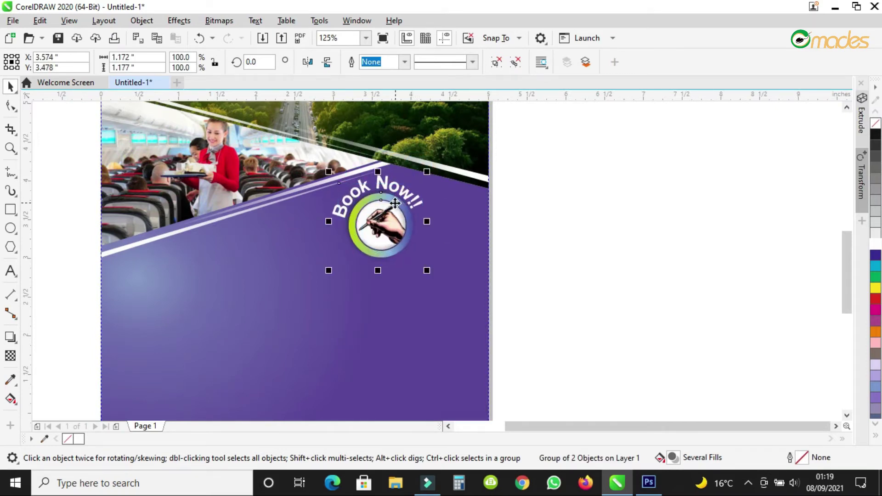
Nudge the Book Now!! badge lower-left and scale it up slightly to about 1.19 inches.
scroll(395, 203, "down", 2)
scroll(389, 205, "up", 1)
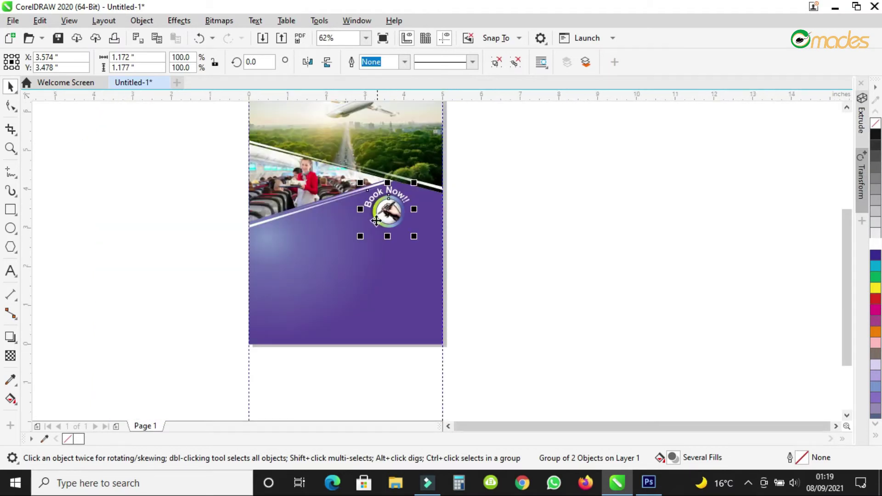
scroll(376, 221, "up", 2)
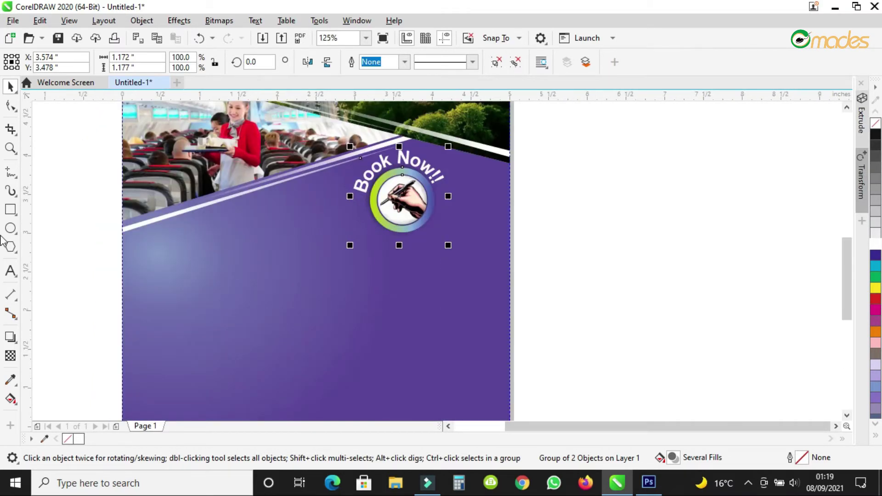
left_click_drag(400, 198, 376, 219)
left_click_drag(429, 163, 431, 161)
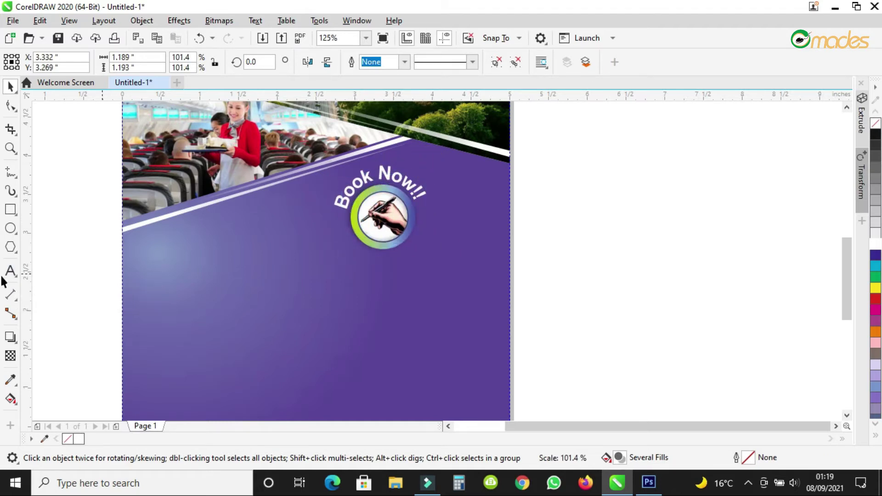
scroll(208, 308, "up", 1)
Drag a vertical guideline onto the page from the ruler.
left_click(10, 229)
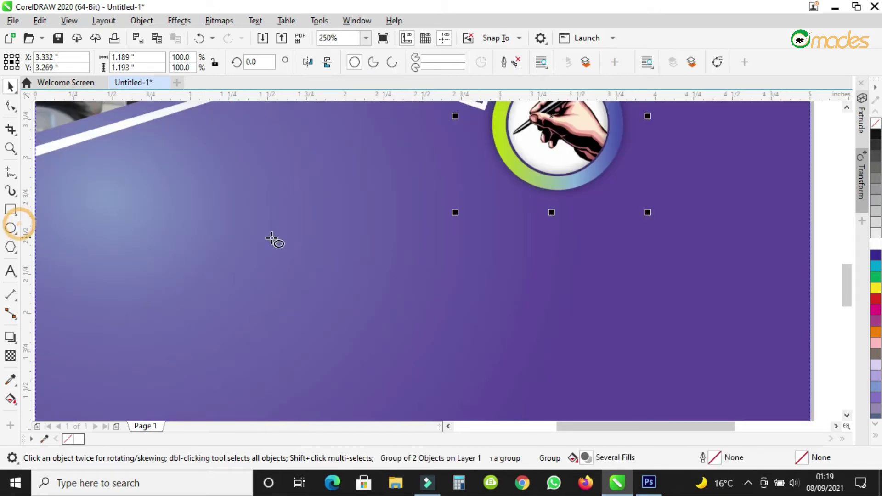
scroll(285, 240, "down", 1)
scroll(212, 240, "up", 1)
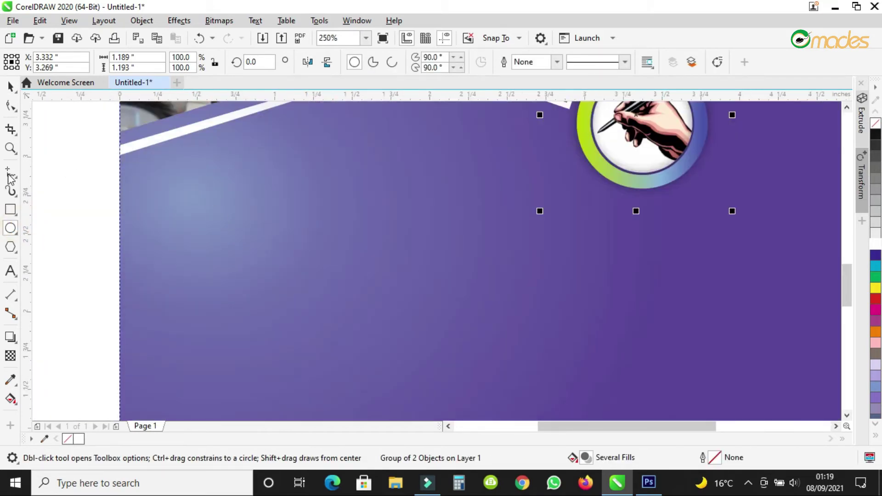
left_click(27, 190)
left_click_drag(27, 190, 244, 237)
Draw a small circle and give it a radial grey-white fountain fill.
left_click(12, 86)
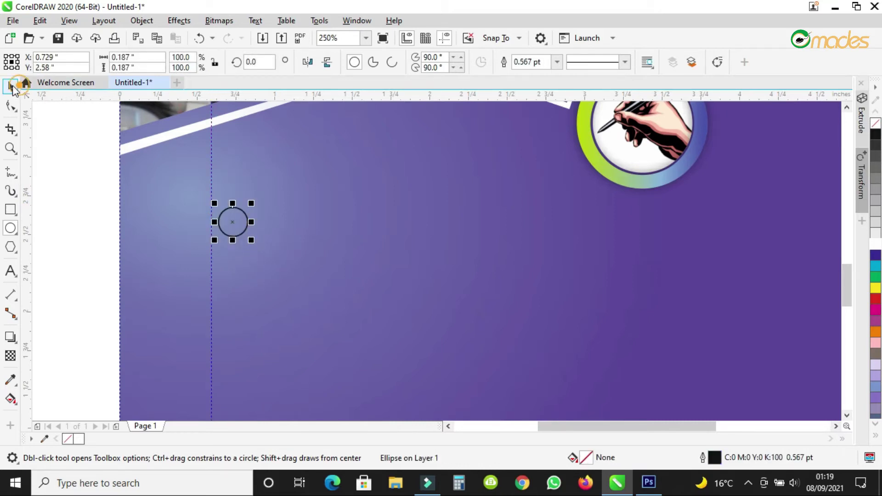
left_click(10, 398)
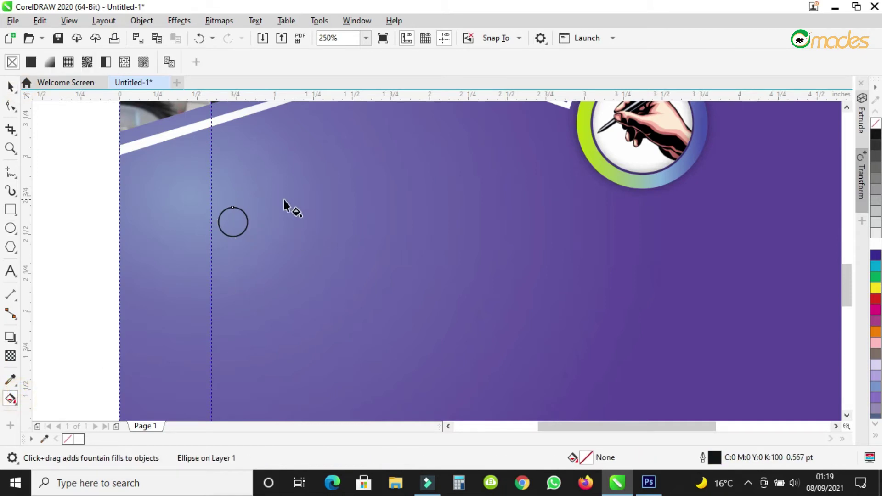
left_click(49, 62)
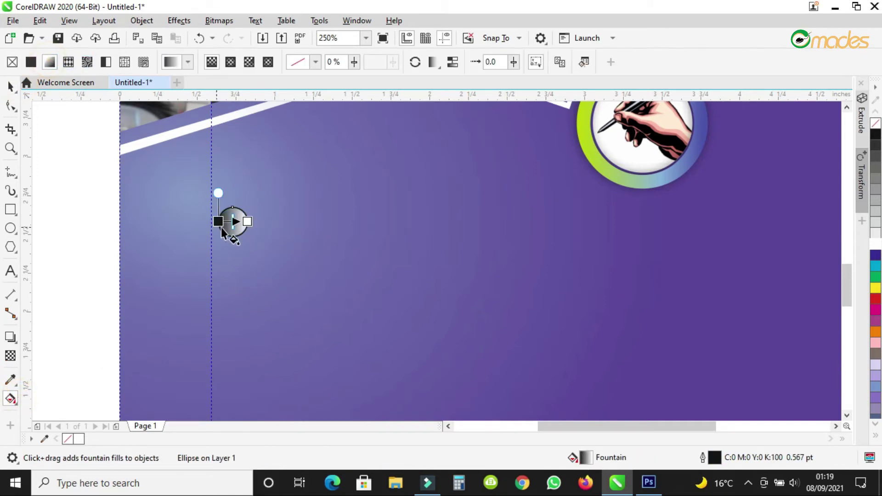
left_click(230, 63)
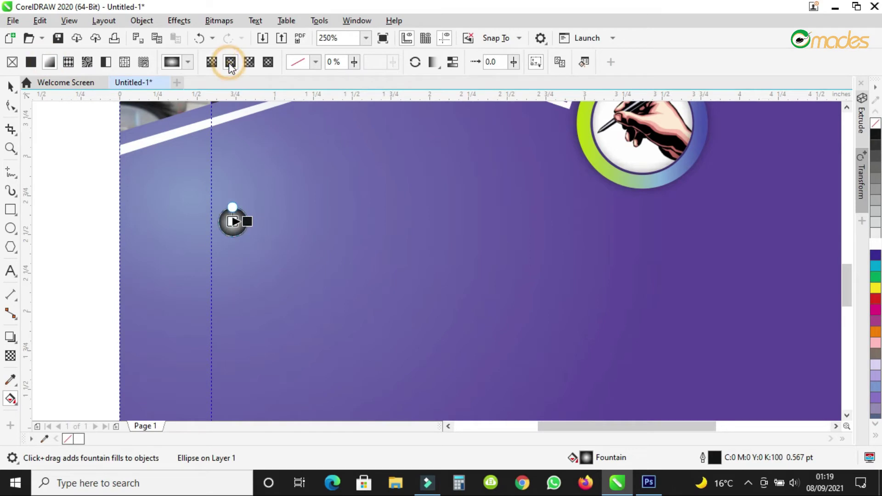
Set the circle's outline width to None and deselect it.
right_click(12, 84)
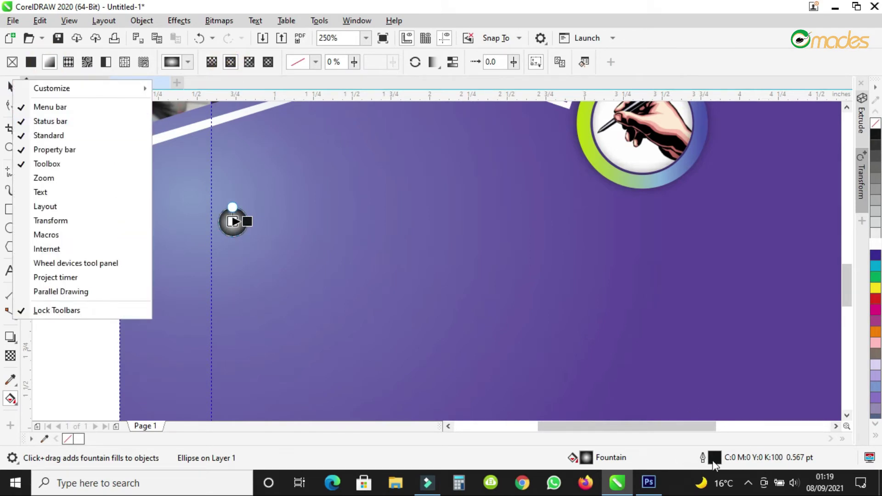
double_click(714, 460)
left_click(361, 191)
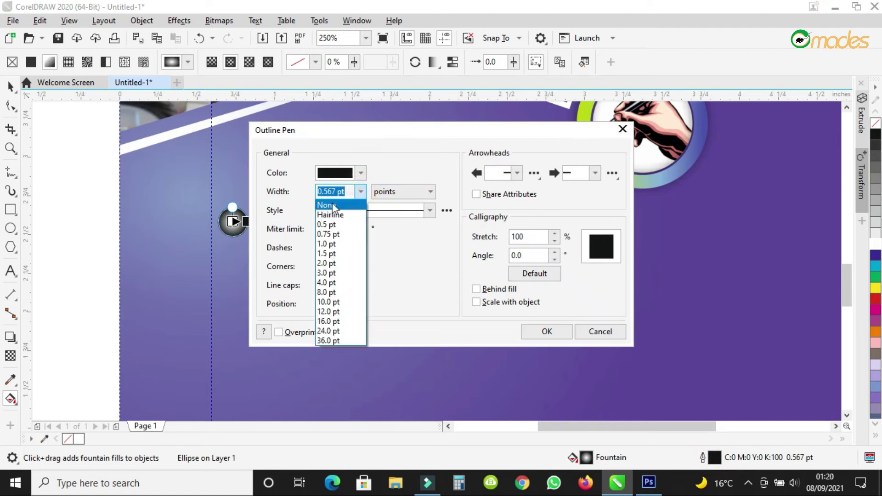
left_click(329, 203)
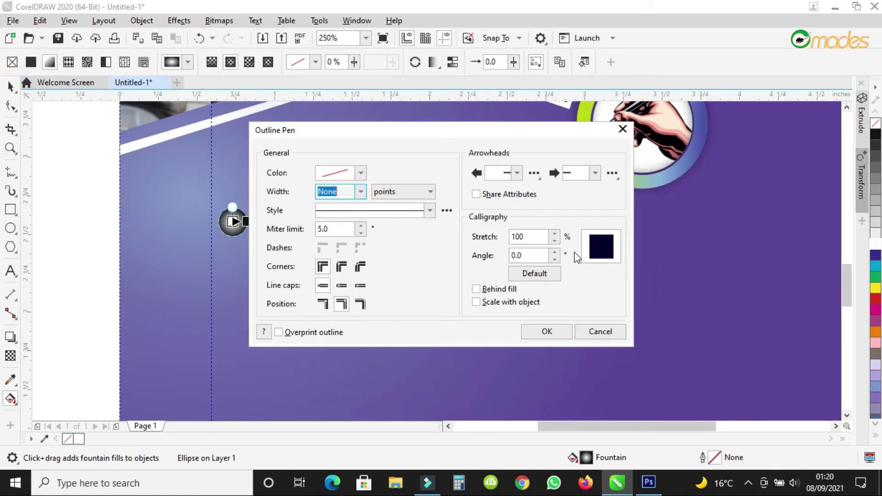
left_click(551, 329)
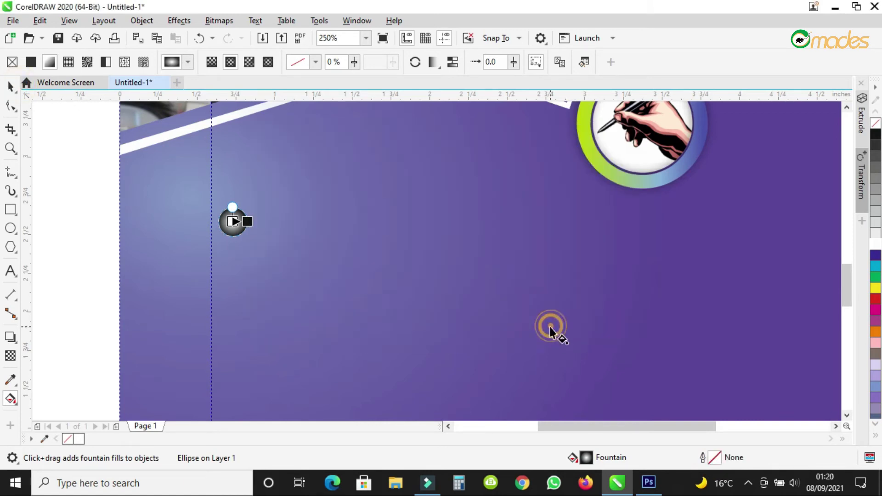
left_click(10, 85)
left_click(92, 227)
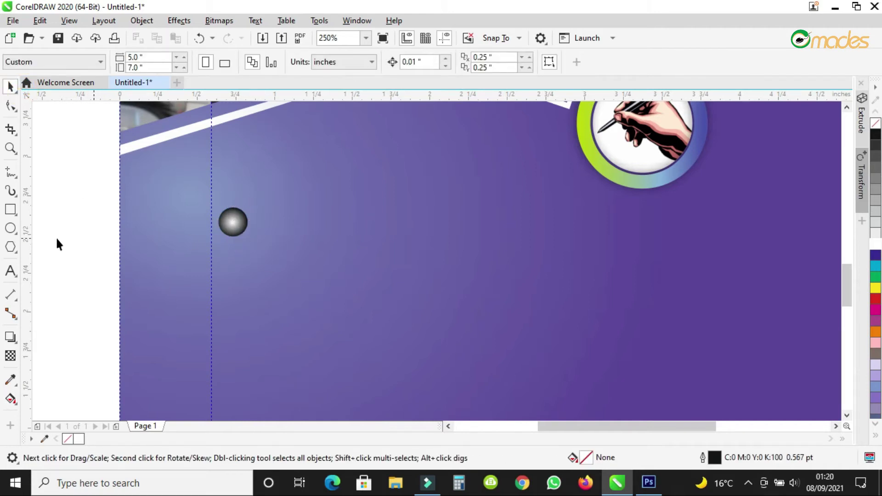
Type 'Flight Reservation' on the purple area, fixing the misspelling.
left_click(11, 272)
left_click(403, 273)
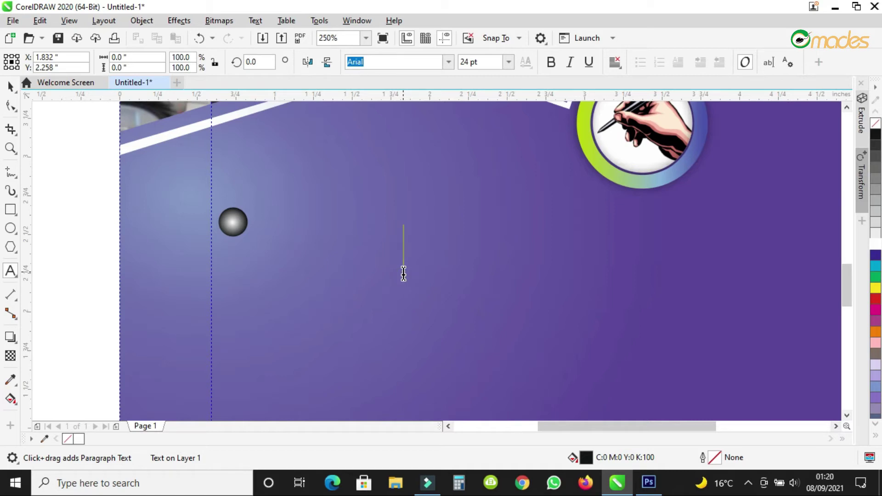
type("f")
key("BackSpace")
type("Fl")
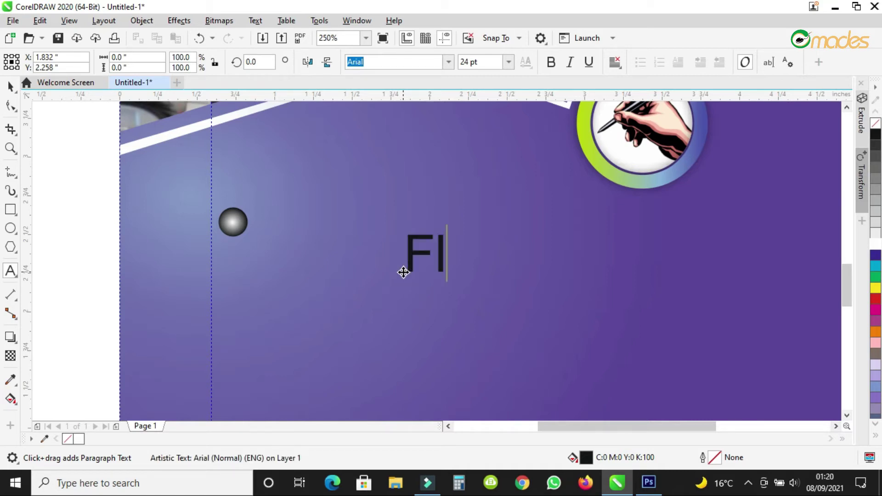
type("ight ")
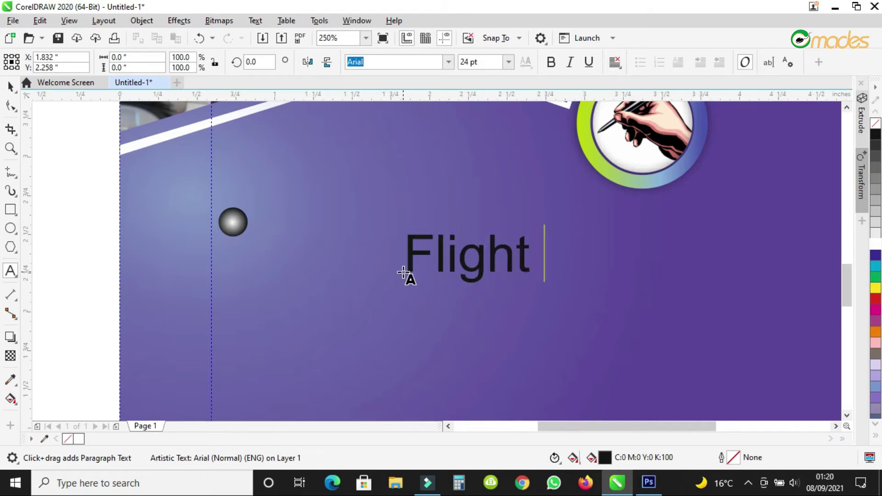
type("Reser")
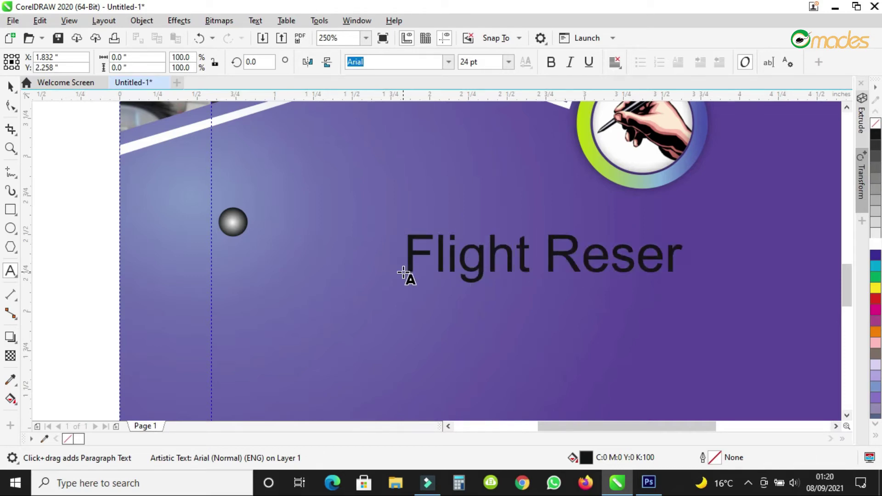
type("vaion")
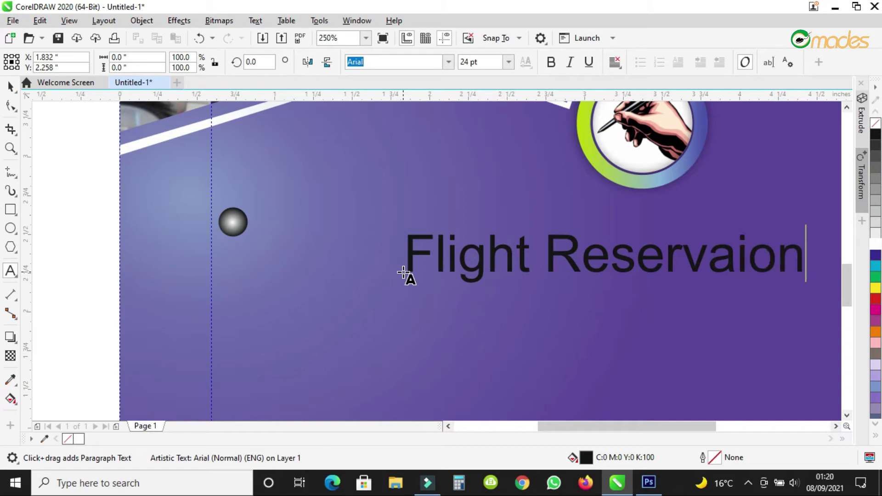
key("Escape")
left_click(737, 252)
type("t")
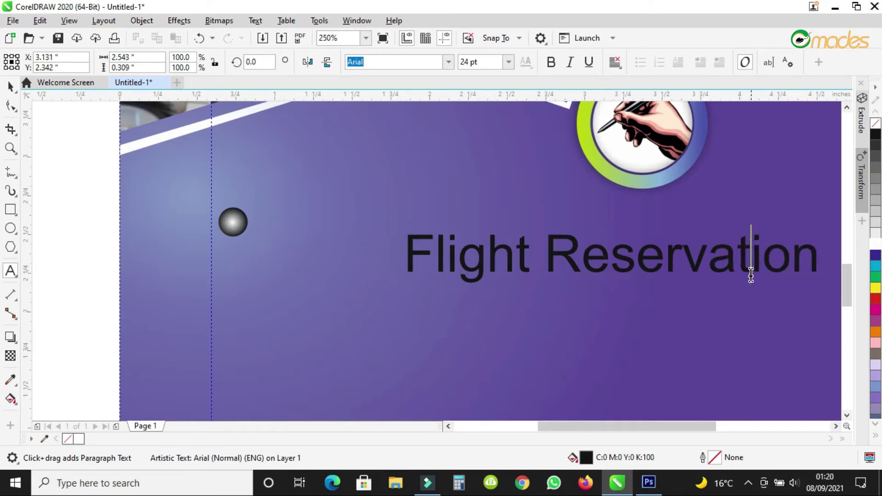
Move Flight Reservation beside the bullet, set Bahnschrift 16 pt, and tighten letter spacing.
left_click(11, 86)
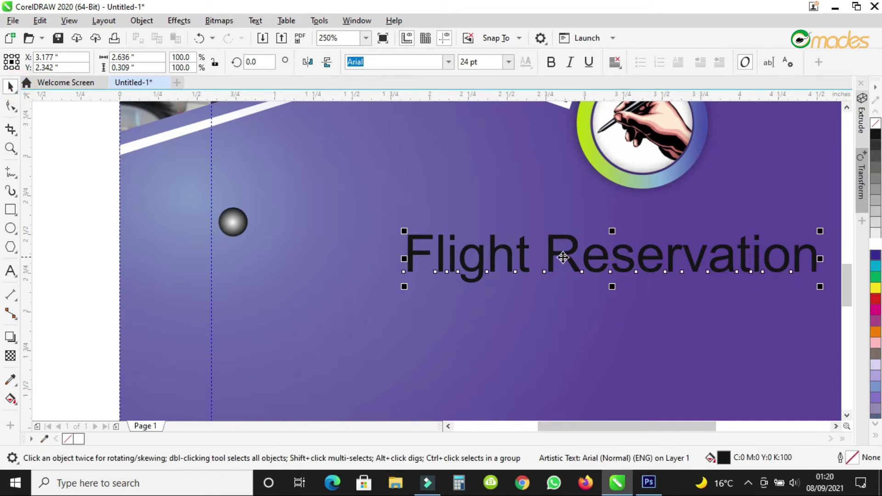
left_click_drag(561, 256, 415, 226)
left_click(508, 65)
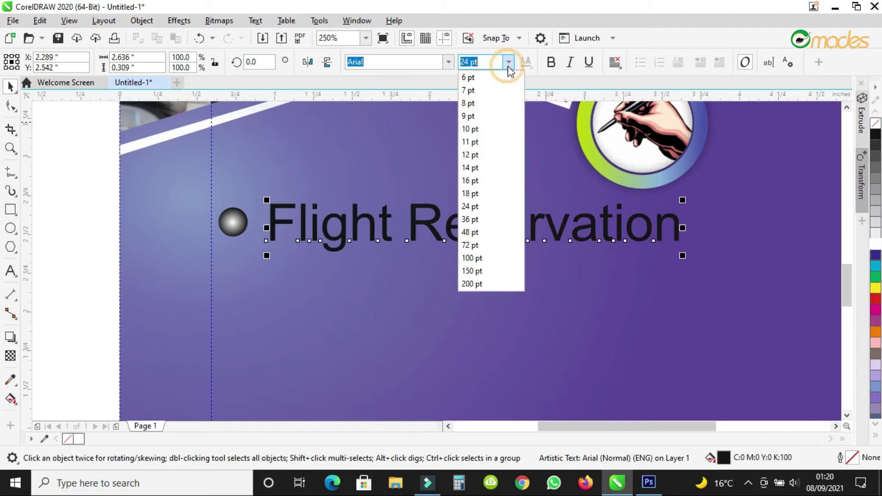
left_click(481, 179)
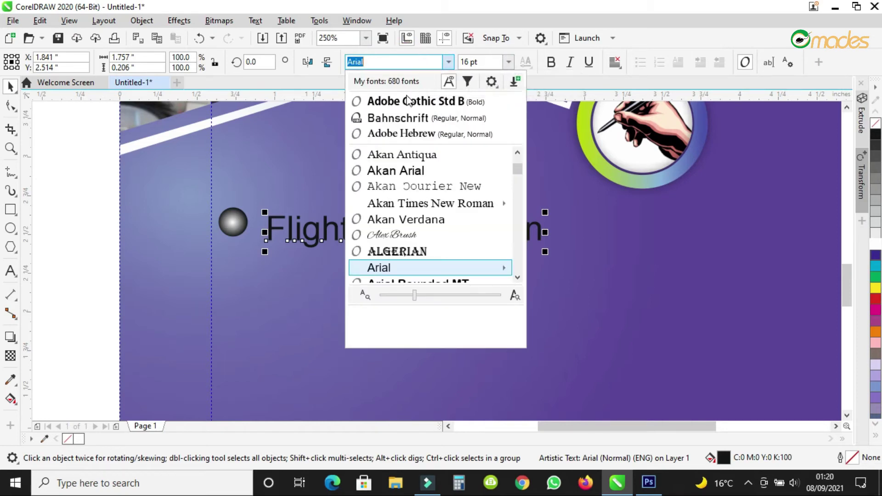
left_click(401, 120)
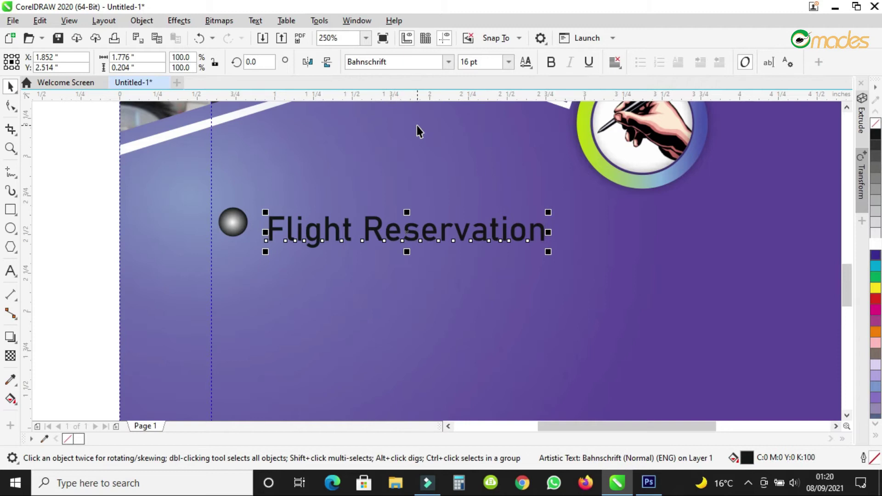
left_click(10, 106)
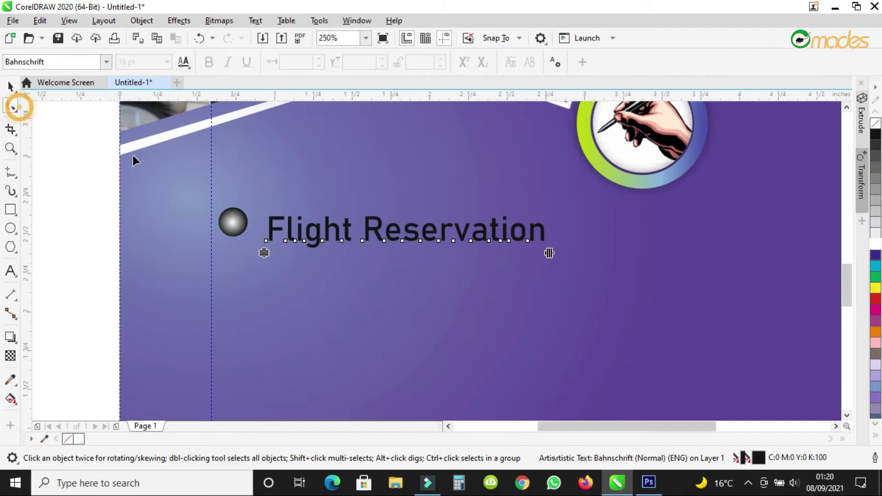
left_click_drag(550, 253, 522, 251)
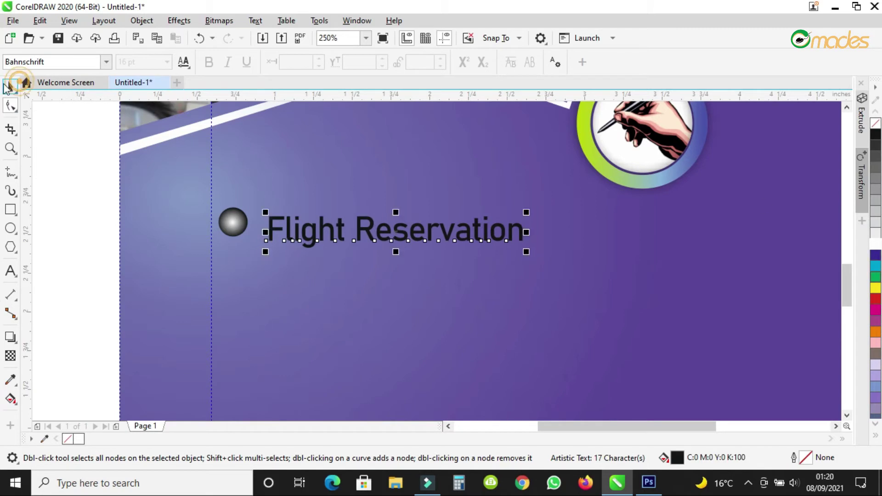
Shrink the grey bullet ball to about 80% size.
left_click(10, 86)
left_click(233, 221)
left_click_drag(251, 203, 260, 225)
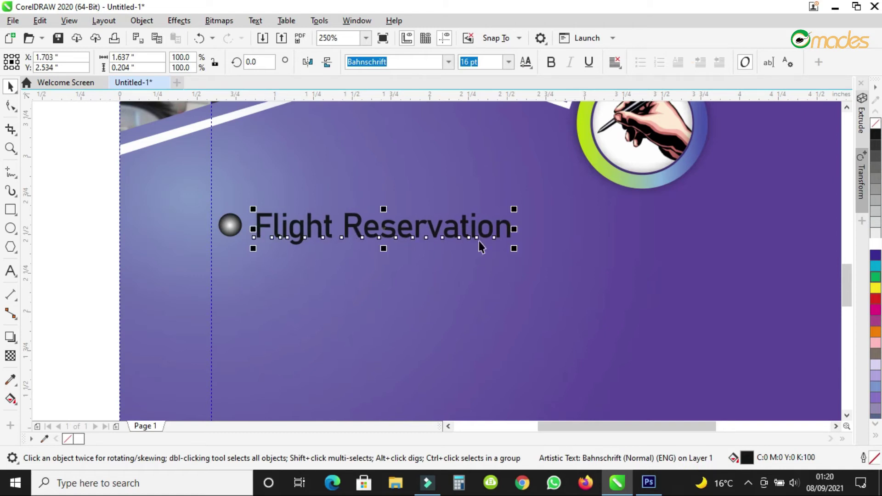
Make the Flight Reservation text white.
left_click(876, 242)
scroll(474, 221, "down", 2)
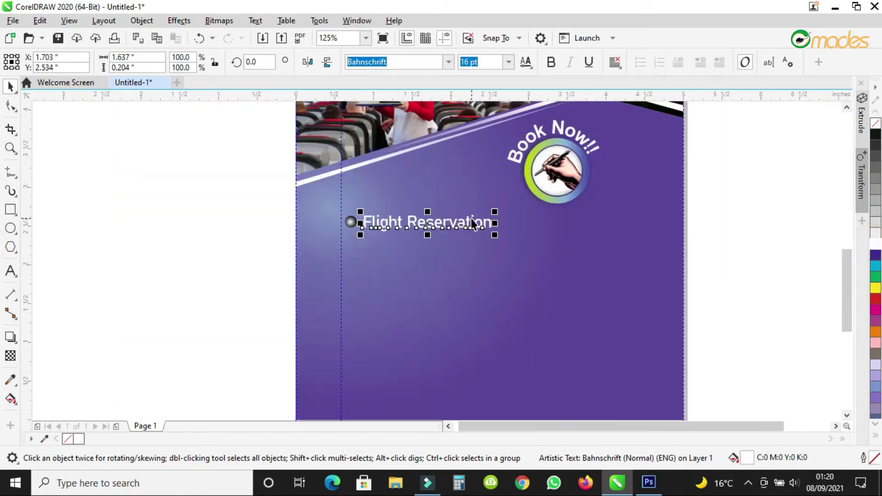
scroll(434, 231, "up", 2)
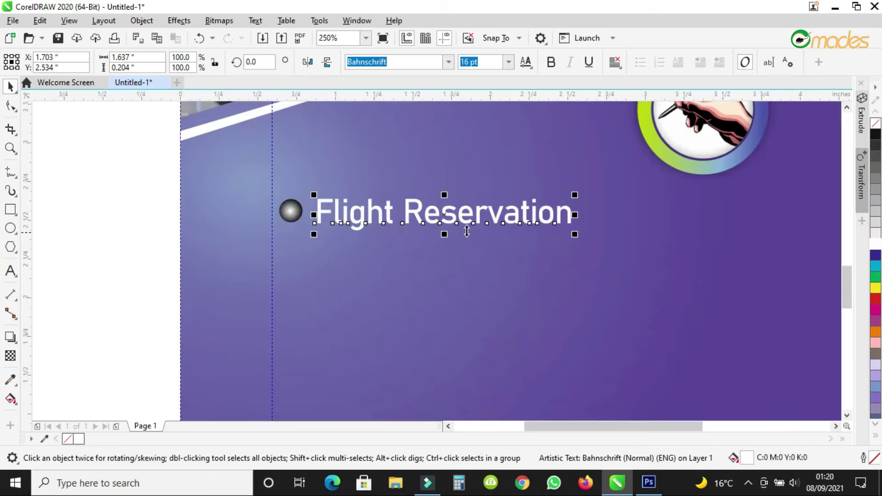
double_click(570, 211)
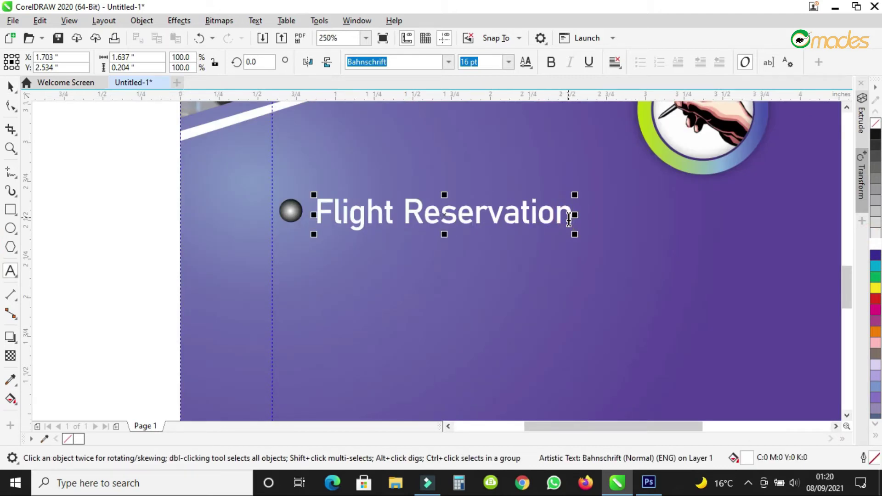
Add a second line 'Hotel Reservation', reusing the copied word Reservation.
key("Return")
left_click_drag(404, 209, 594, 213)
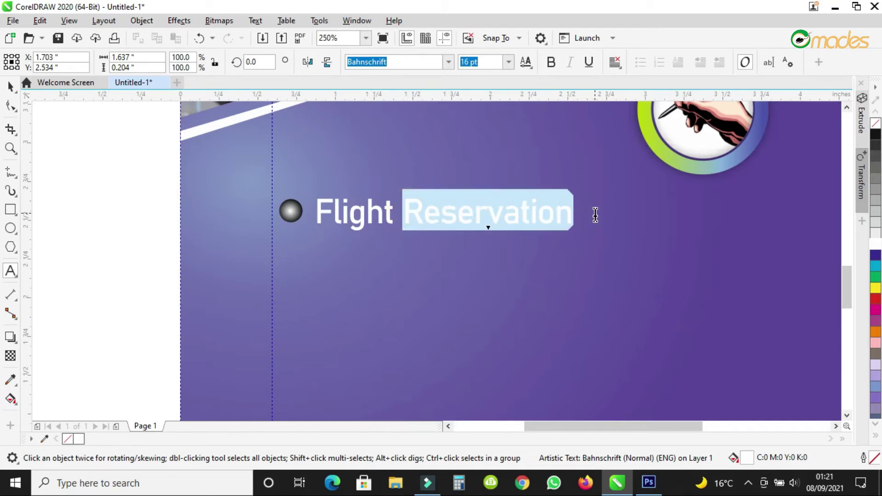
right_click(558, 215)
left_click(583, 358)
left_click(555, 210)
left_click(573, 205)
key("Return")
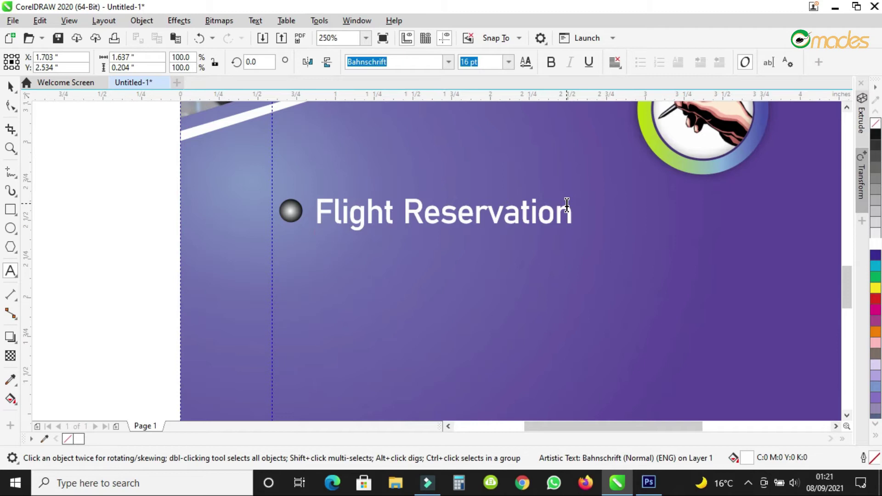
type("Hotel")
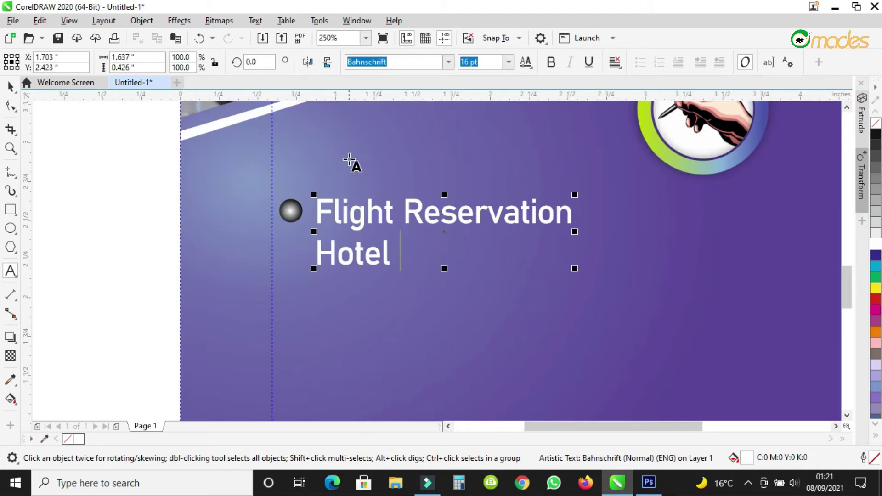
left_click(175, 38)
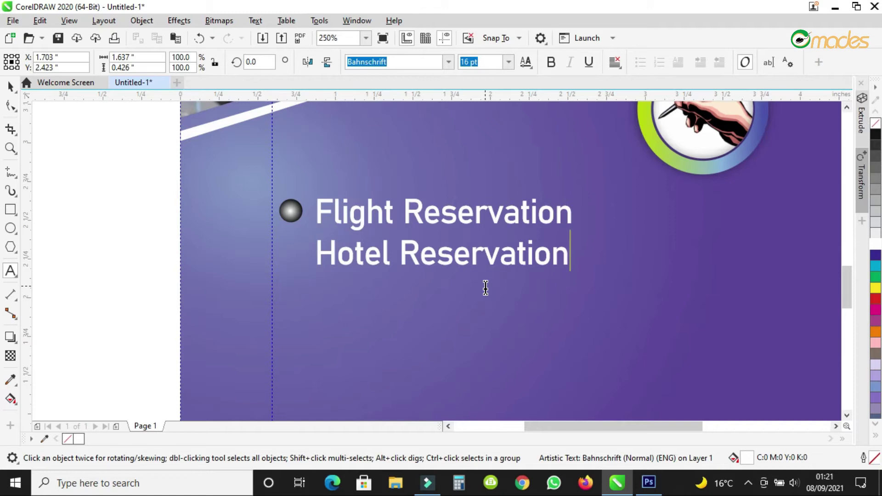
Type a third line reading 'Airport Shuttle', correcting the typos.
key("Return")
scroll(473, 222, "down", 3)
scroll(467, 222, "up", 2)
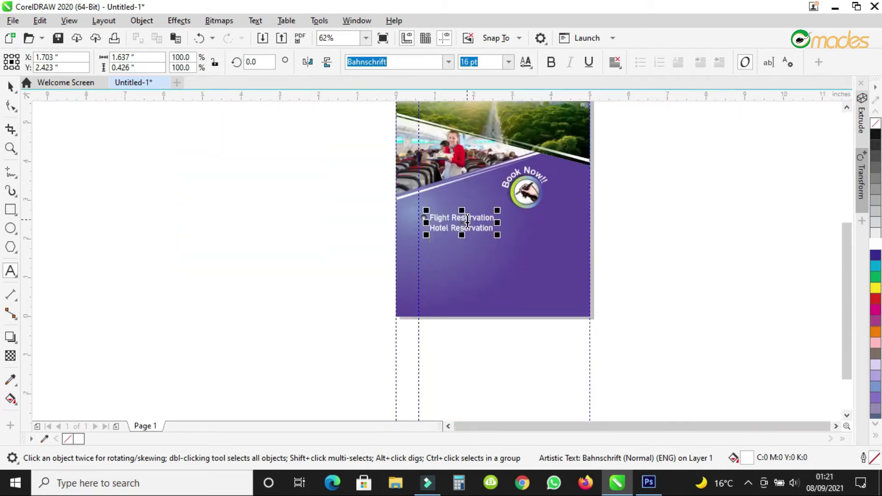
scroll(467, 222, "up", 1)
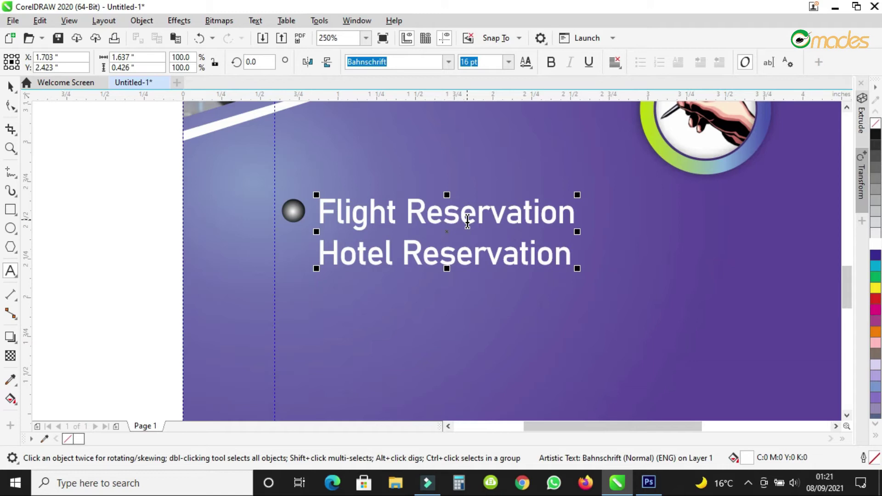
type("Si")
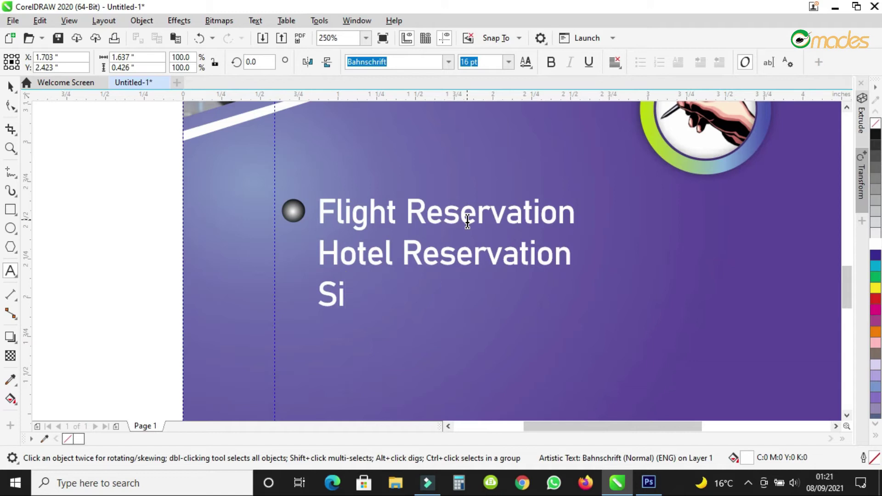
key("BackSpace")
key("BackSpace")
type("Aip")
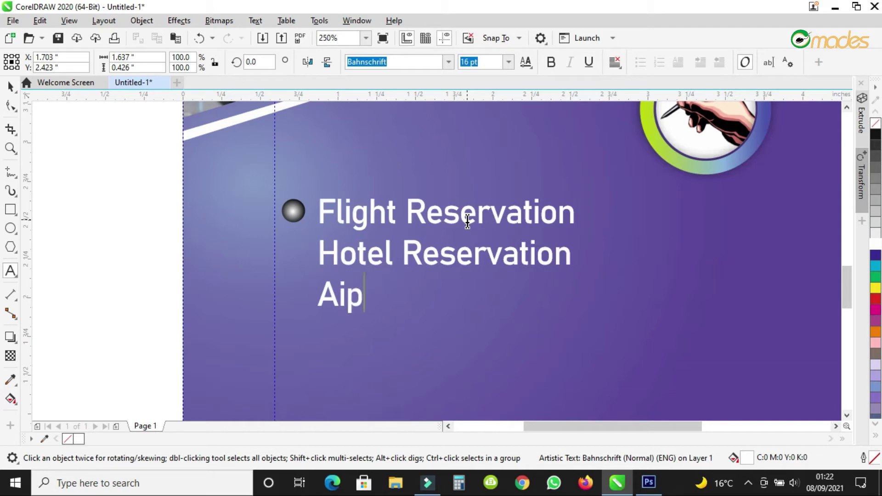
type("ort")
key("BackSpace")
key("BackSpace")
key("BackSpace")
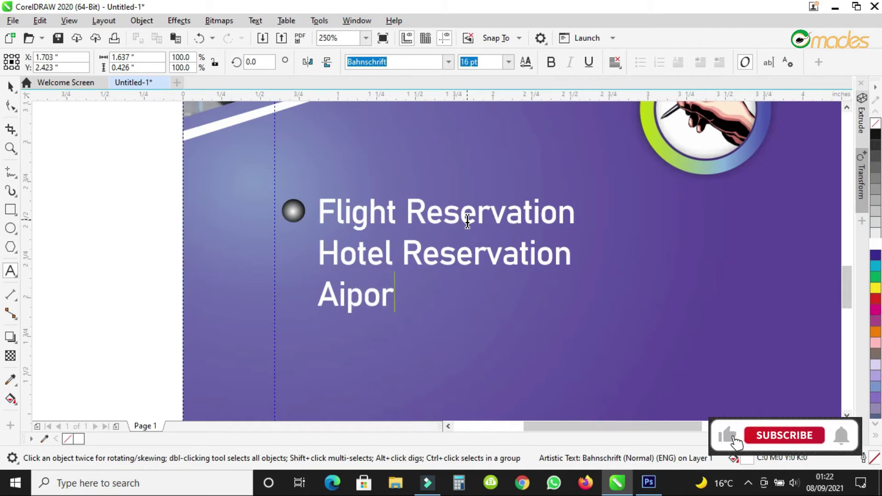
key("BackSpace")
type("rp")
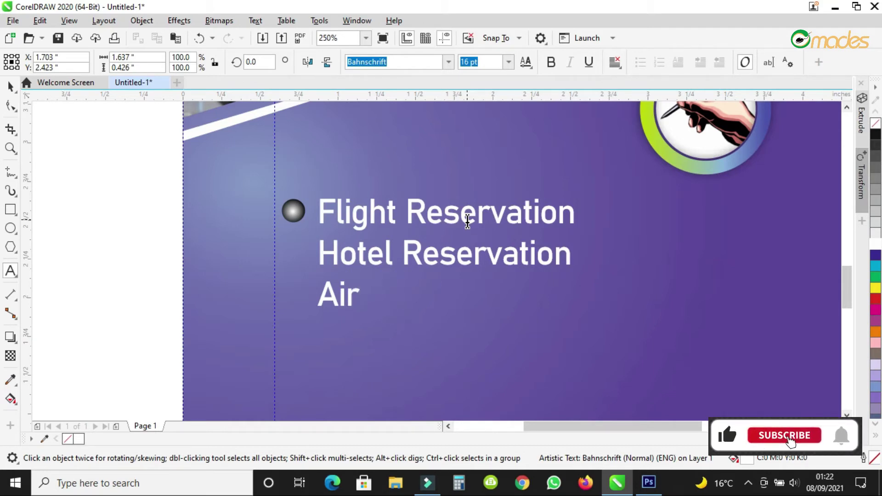
type("r")
key("BackSpace")
type("ort ")
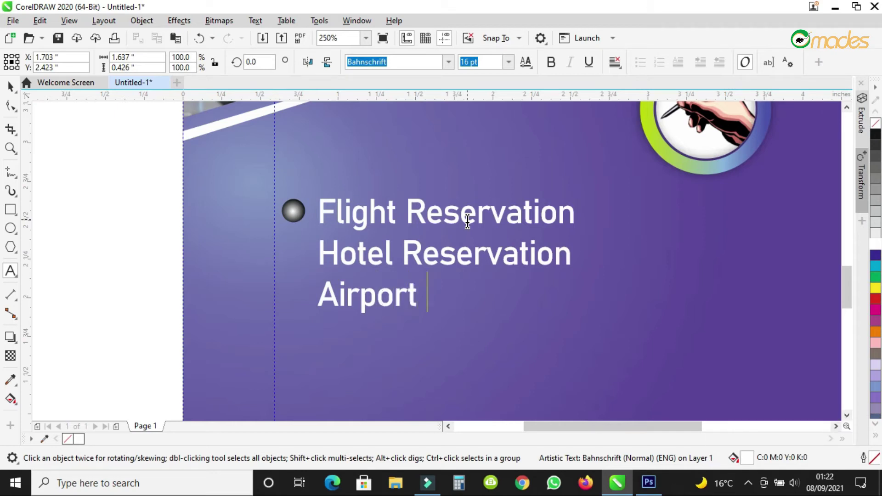
type("Shut")
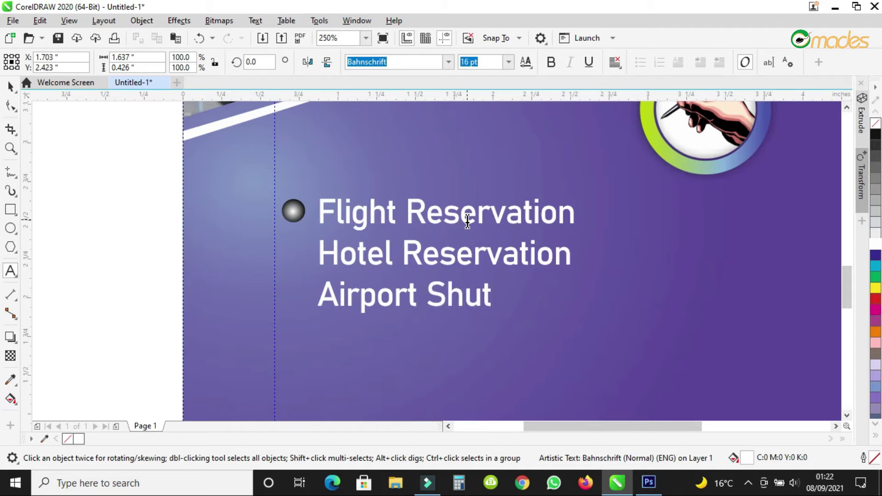
type("tle")
Widen the line spacing between the three text lines.
left_click(11, 105)
left_click_drag(312, 318, 312, 343)
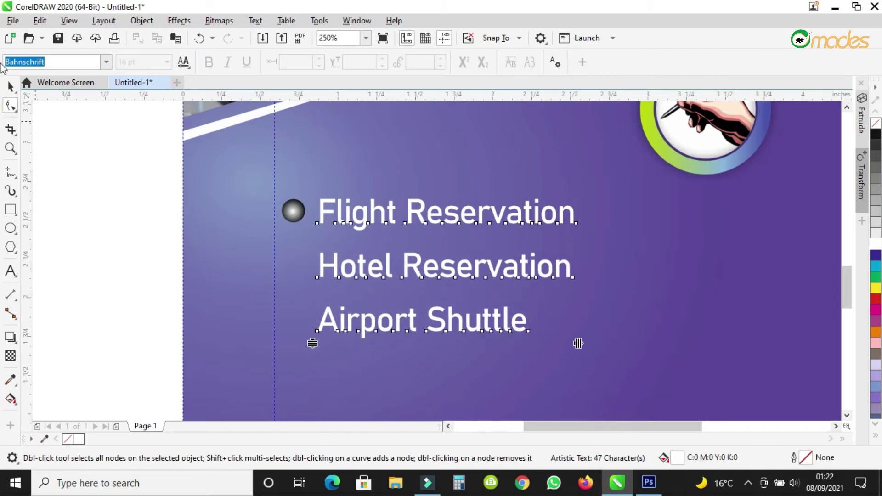
left_click(10, 86)
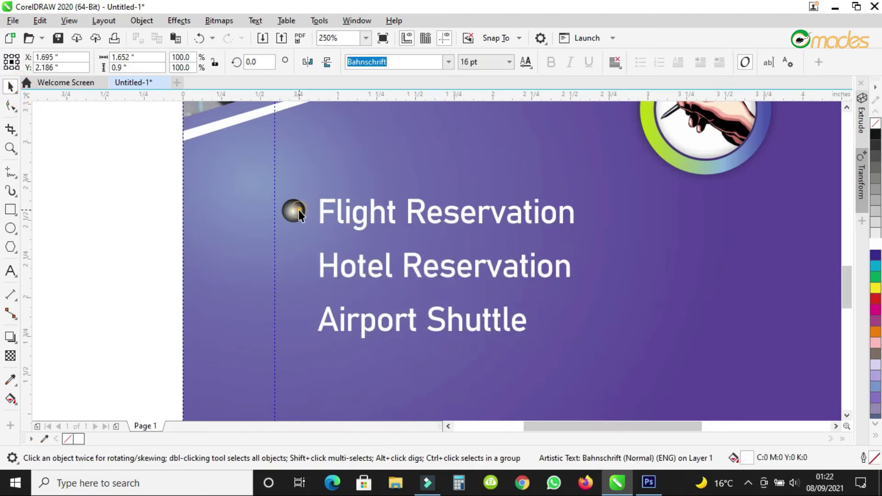
Copy the bullet ball beside the Hotel Reservation and Airport Shuttle lines.
left_click(299, 210)
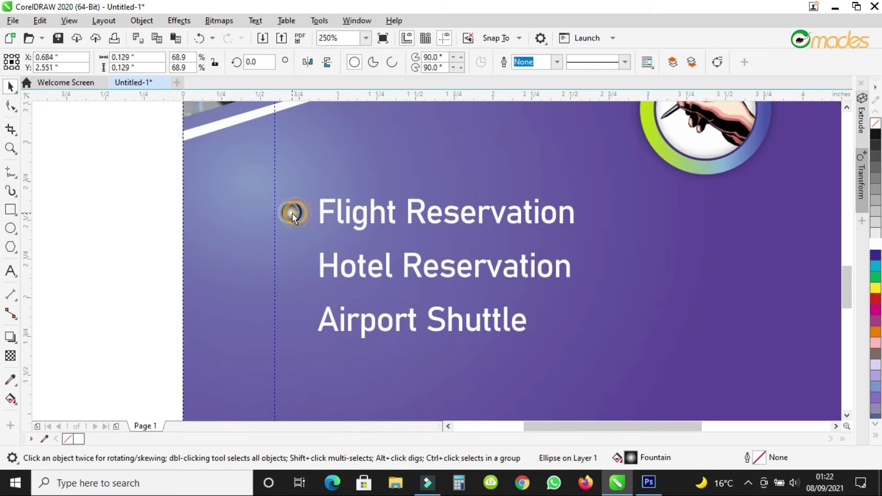
left_click_drag(286, 215, 282, 313)
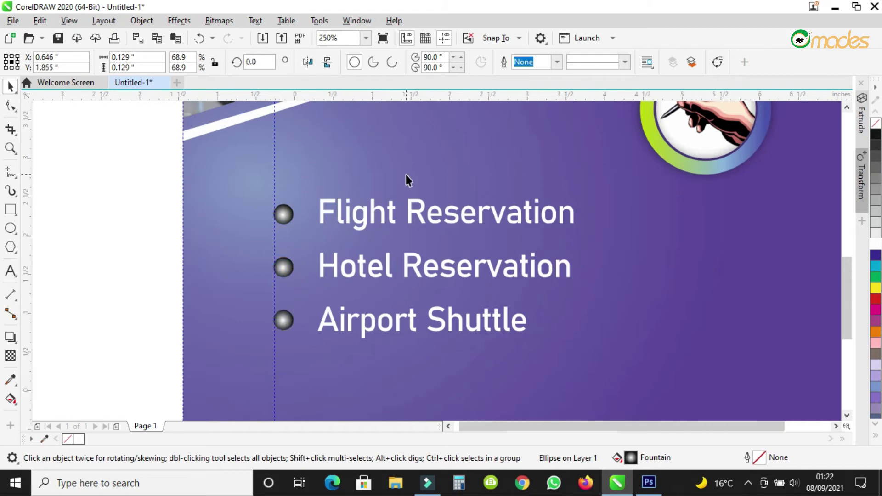
scroll(406, 177, "down", 4)
left_click(280, 210)
scroll(412, 195, "up", 2)
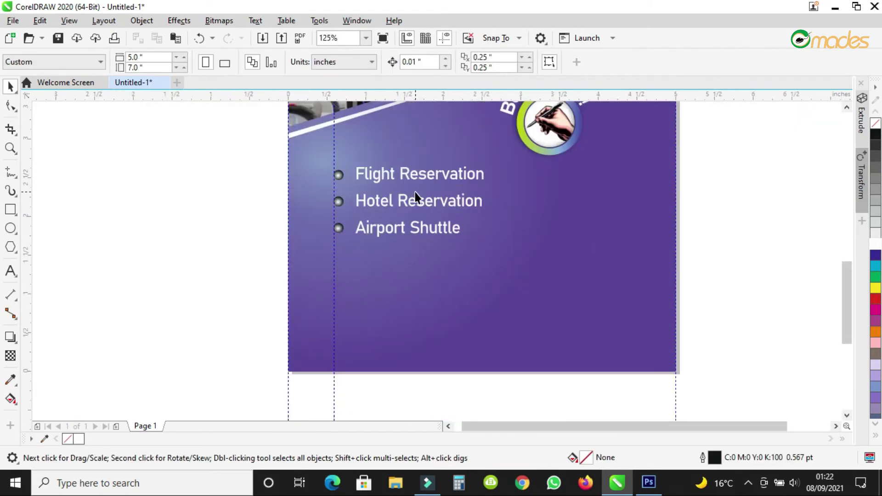
Start a freehand divider line under Flight Reservation.
scroll(422, 166, "up", 2)
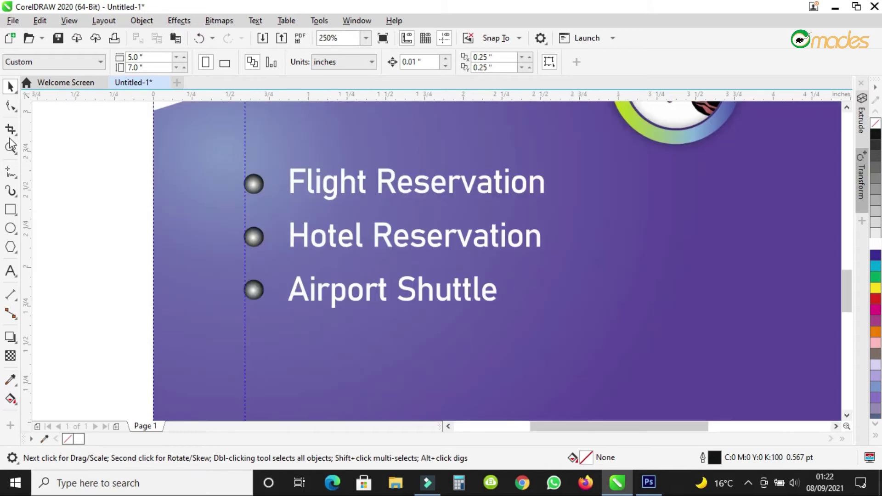
left_click(11, 172)
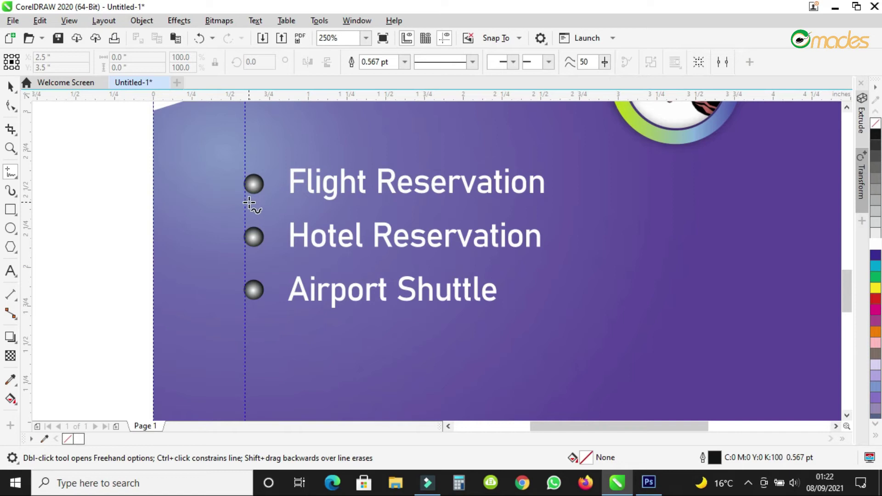
left_click(246, 202)
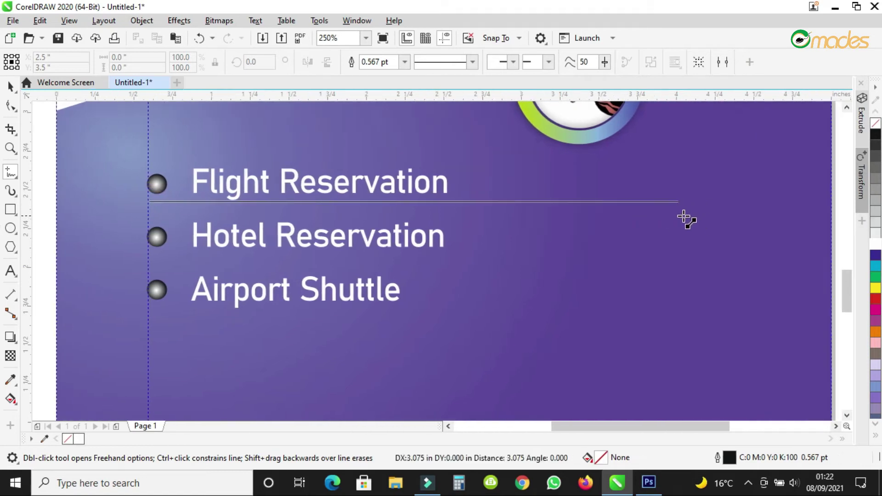
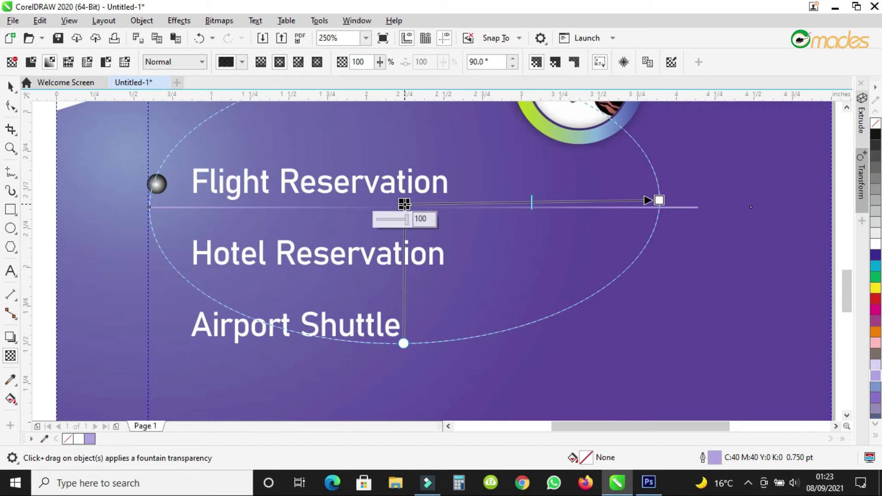
Apply a Linear fountain transparency to the Flight Reservation divider and shift its fade nodes.
left_click_drag(405, 204, 424, 202)
left_click(260, 62)
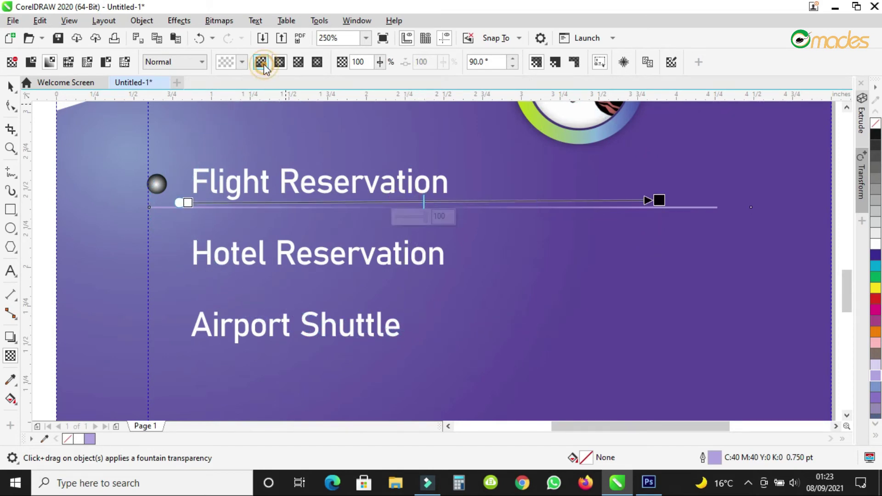
left_click_drag(657, 201, 713, 206)
left_click_drag(183, 203, 342, 207)
mouse_move(714, 205)
left_mouse_down()
mouse_move(637, 210)
mouse_move(727, 210)
left_mouse_up()
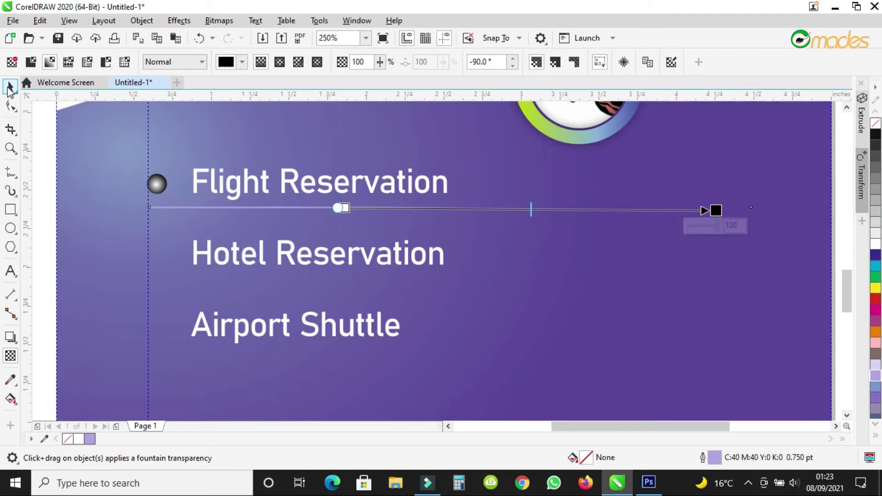
left_click(10, 86)
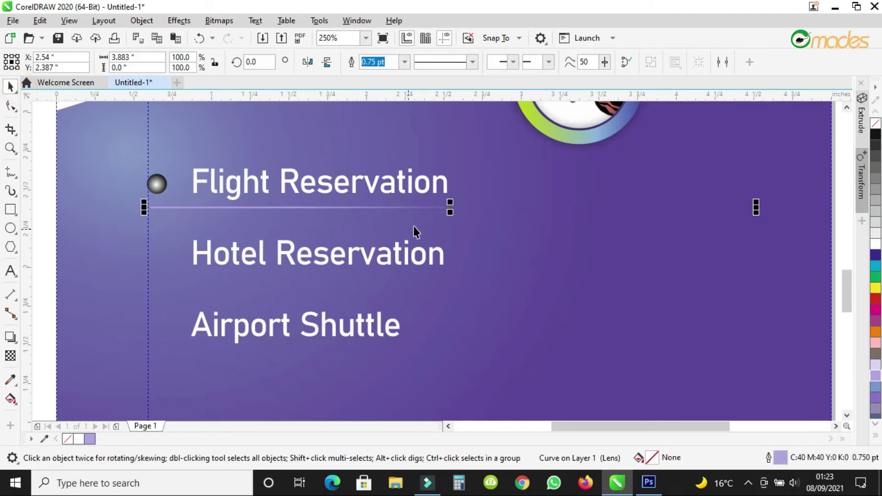
left_click(10, 356)
left_click_drag(343, 207, 517, 210)
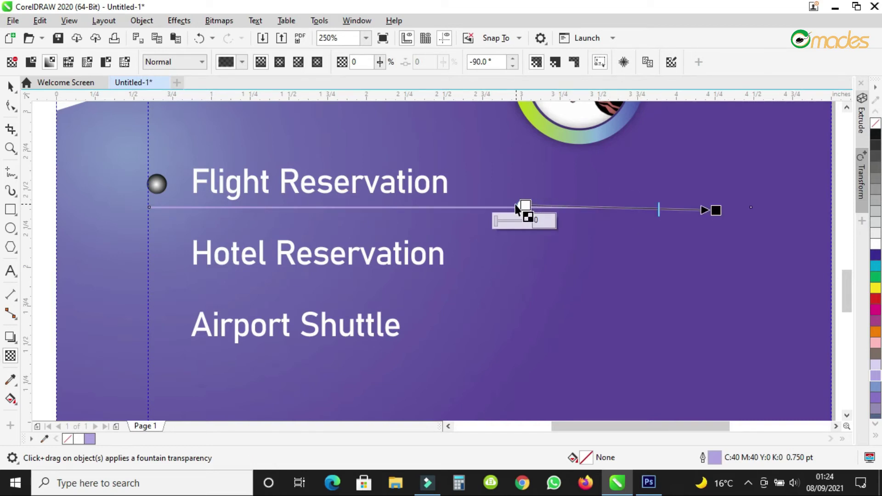
Clear the transparency and draw a new linear fade running rightward along the line.
left_click(440, 207)
left_click_drag(431, 206, 669, 210)
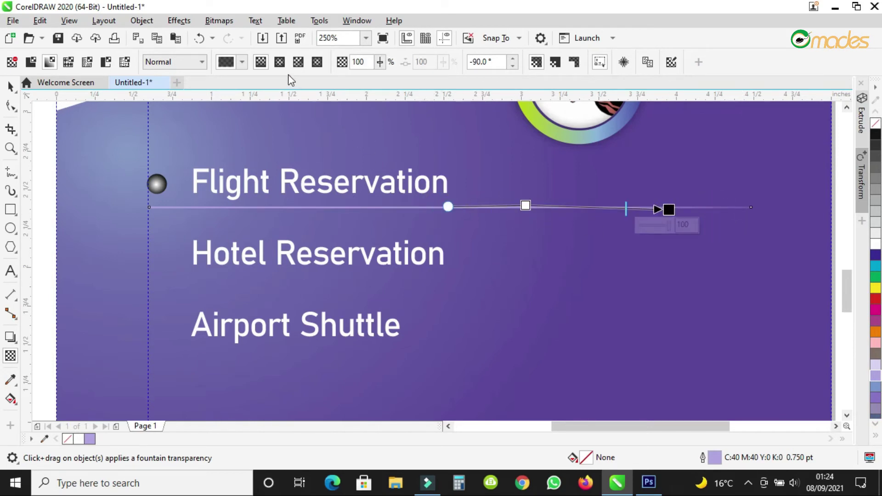
left_click(265, 67)
left_click_drag(525, 205, 523, 208)
left_click_drag(669, 210, 653, 209)
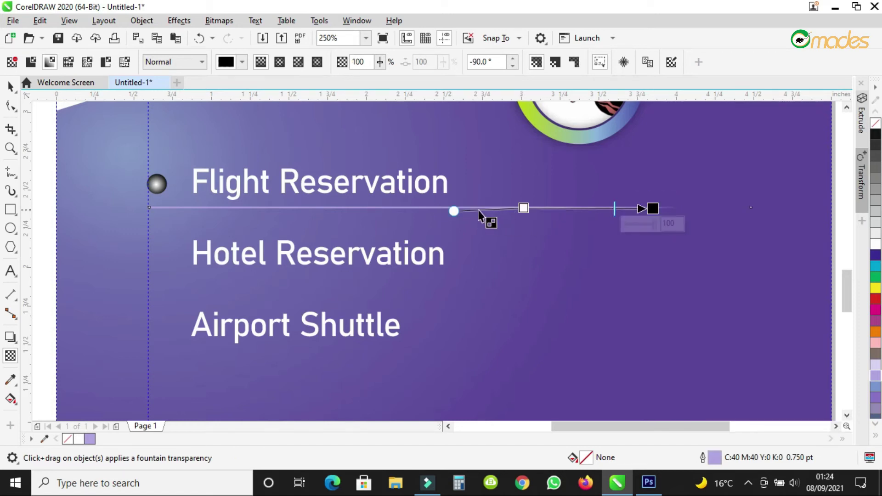
Fine-tune the fade nodes so the line is solid near the bullet and fades out rightward.
left_click_drag(454, 210, 340, 207)
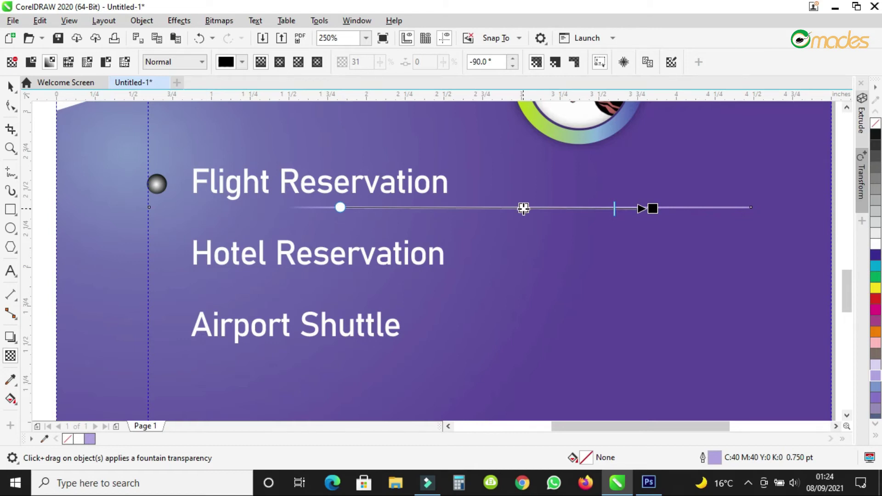
left_click_drag(652, 209, 365, 206)
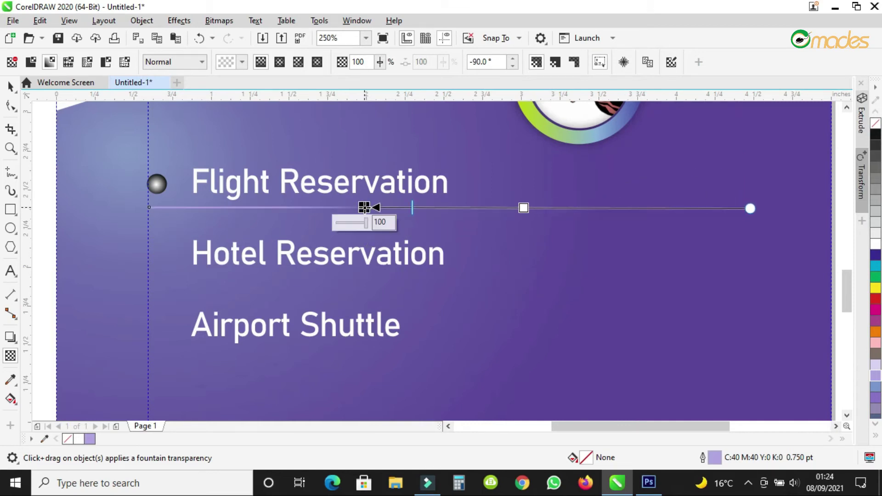
left_click_drag(750, 207, 682, 208)
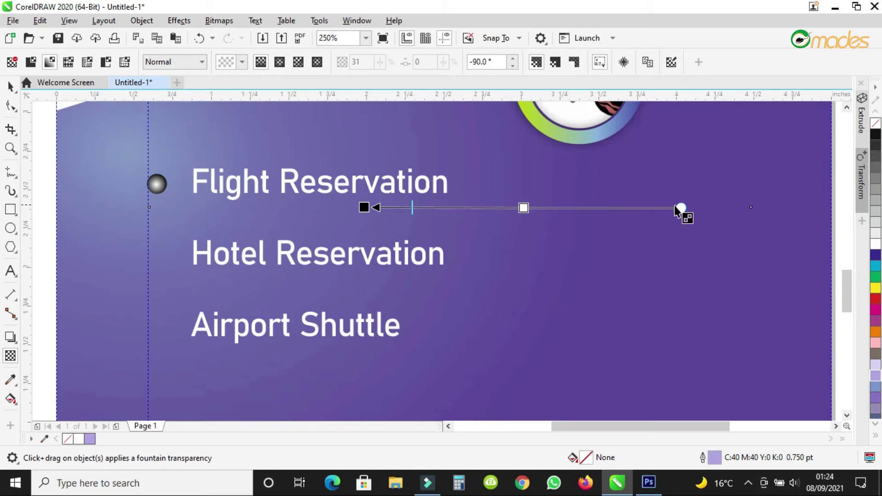
left_click_drag(681, 209, 521, 271)
left_click_drag(364, 208, 660, 207)
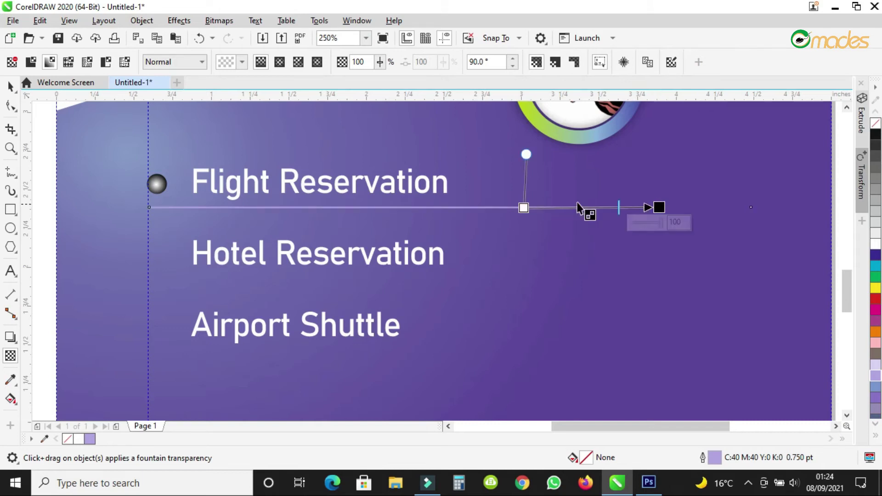
left_click_drag(524, 207, 319, 209)
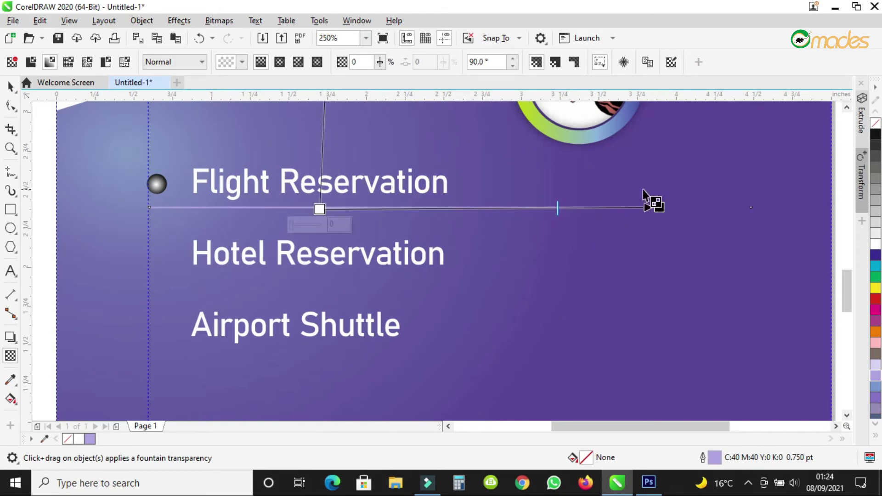
left_click_drag(657, 207, 612, 209)
left_click(9, 84)
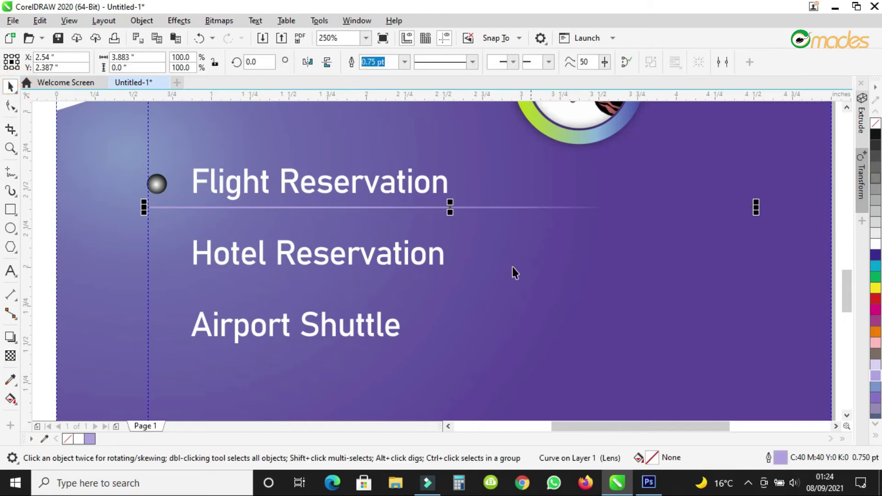
Drag-copy the faded divider line down under Hotel Reservation.
left_click_drag(450, 209, 445, 283)
scroll(436, 184, "down", 3)
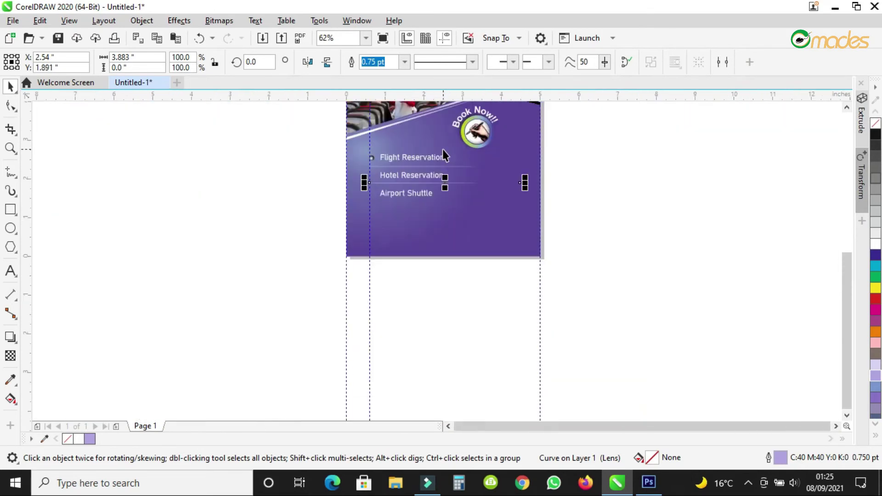
scroll(423, 157, "up", 3)
Seat the top ball on the Flight Reservation line and bring it To Front of Layer.
left_click_drag(216, 167, 208, 198)
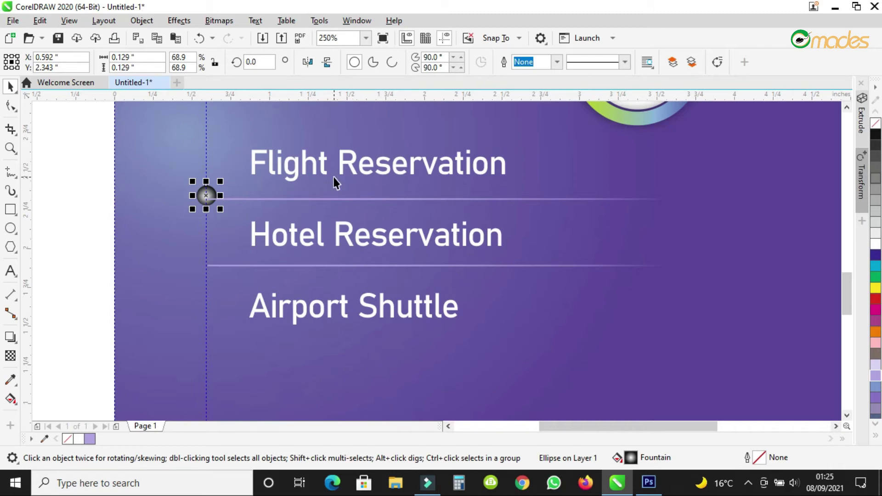
scroll(200, 198, "up", 2)
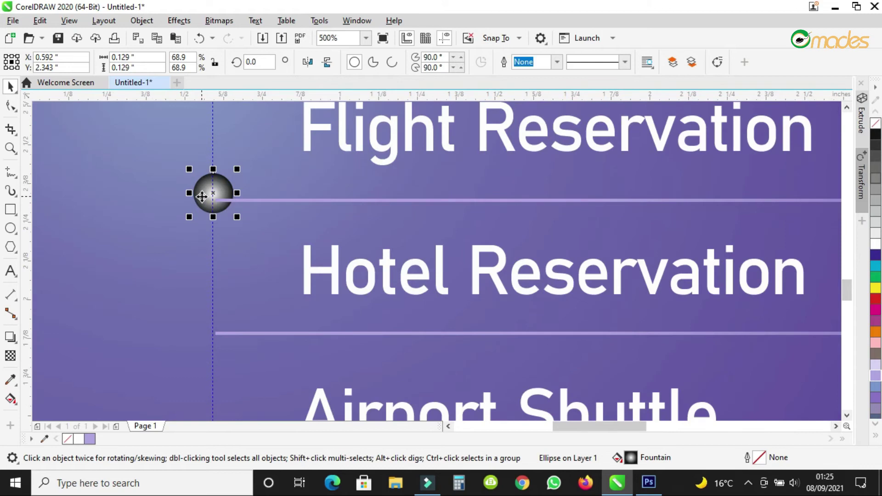
right_click(202, 198)
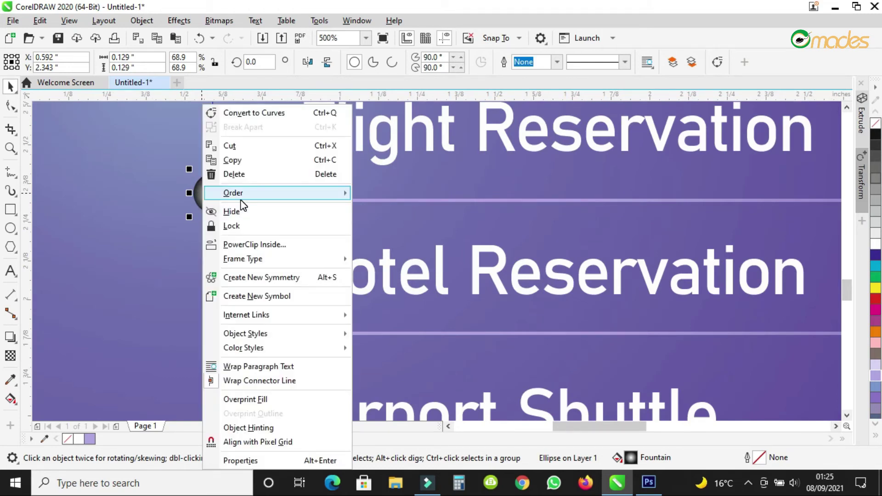
mouse_move(307, 198)
left_click(400, 227)
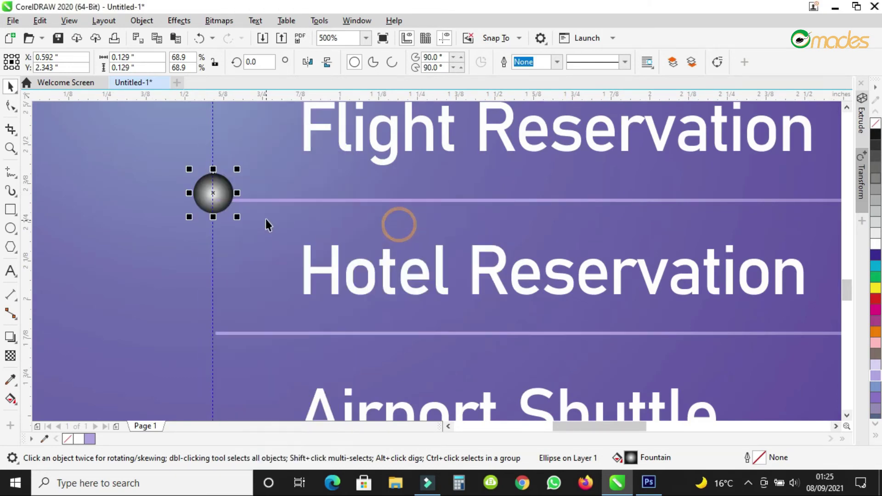
left_click_drag(223, 186, 221, 197)
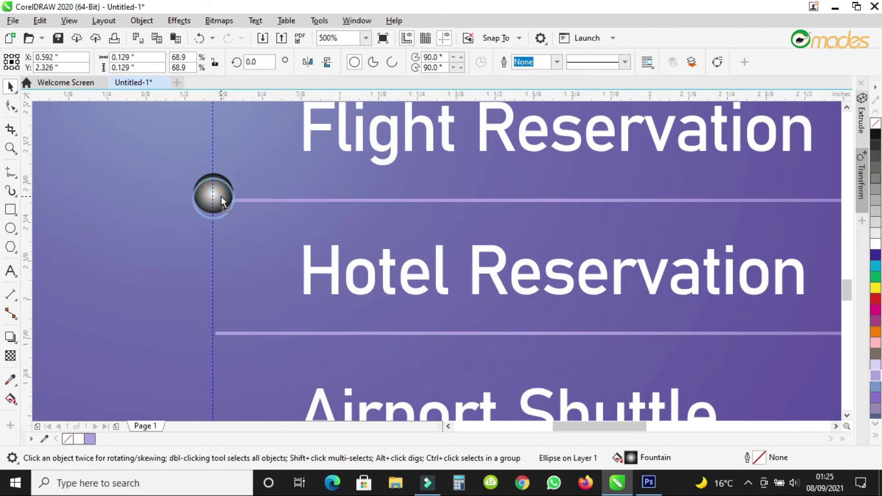
scroll(327, 158, "down", 2)
left_click(128, 161)
Copy the ball to the Hotel Reservation and Airport Shuttle rows, and the divider under Airport Shuttle.
left_click(321, 201)
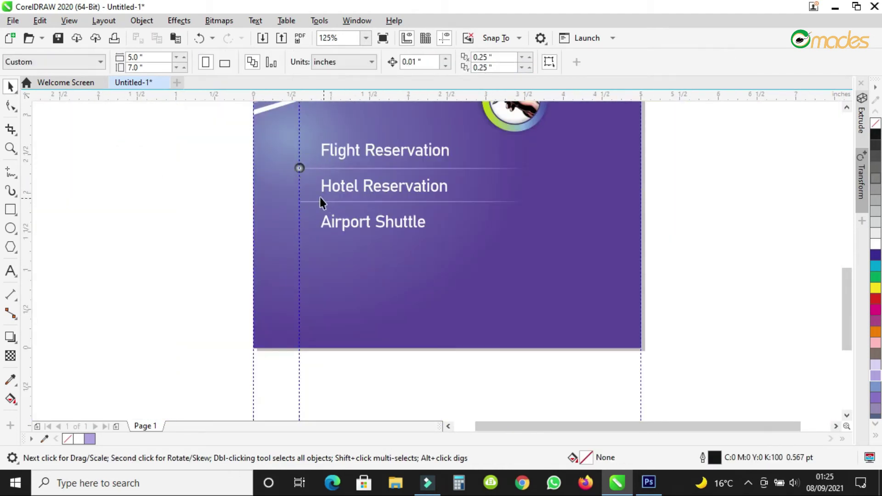
scroll(292, 157, "up", 2)
left_click_drag(292, 155, 288, 276)
scroll(329, 206, "down", 1)
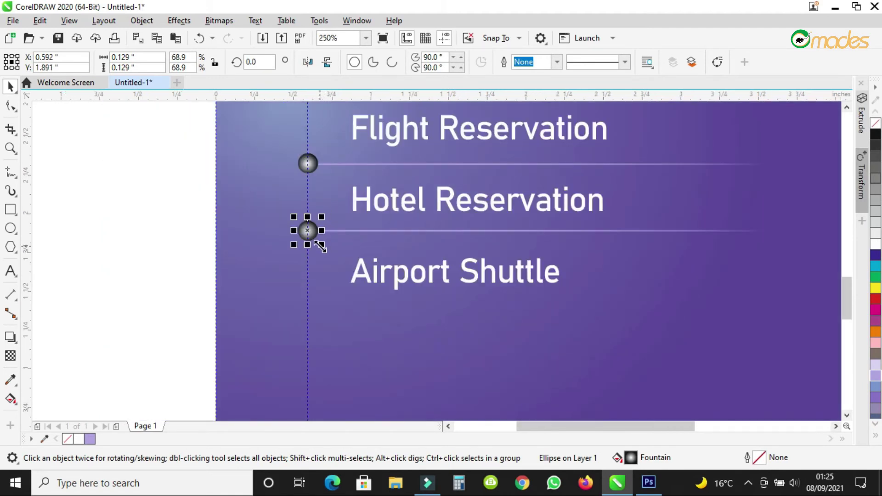
scroll(316, 237, "up", 1)
left_click_drag(301, 224, 303, 327)
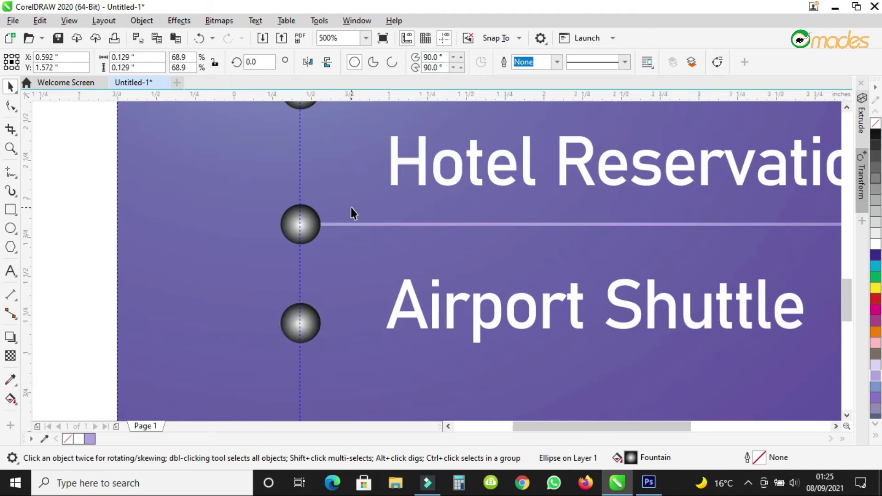
scroll(351, 211, "down", 1)
left_click_drag(434, 217, 435, 285)
Place the lowest ball on the Airport Shuttle line, bring it To Front of Layer, and deselect.
scroll(309, 294, "up", 1)
scroll(324, 276, "up", 1)
left_click_drag(368, 216, 366, 289)
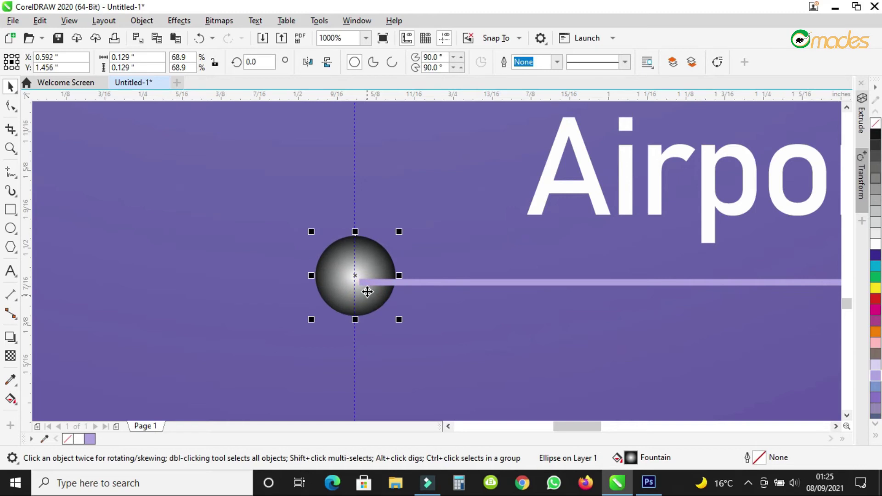
right_click(366, 290)
mouse_move(419, 194)
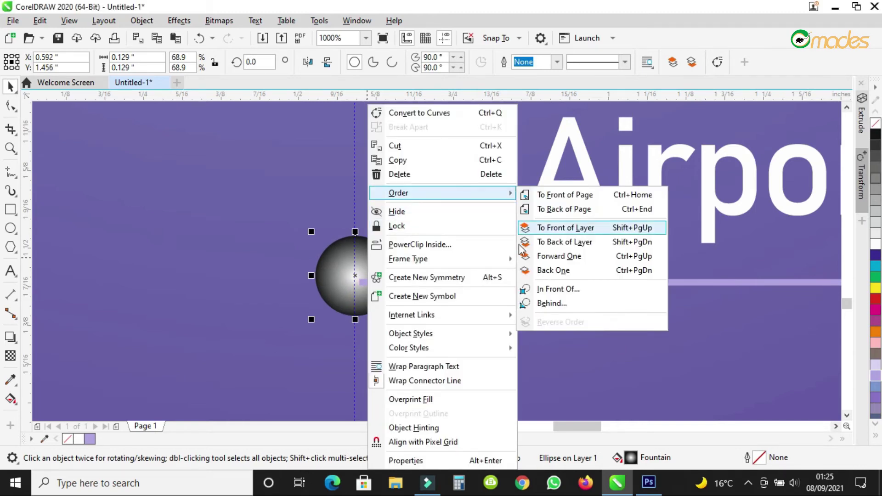
left_click(553, 231)
scroll(321, 273, "down", 3)
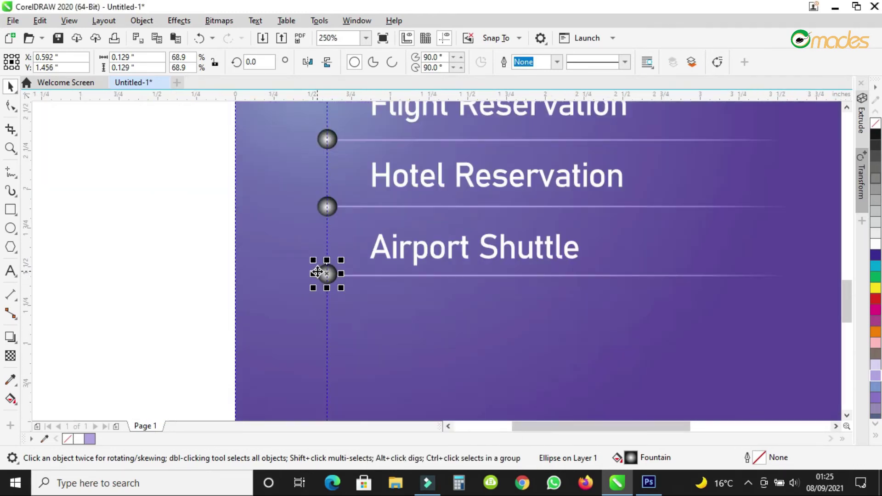
scroll(322, 272, "up", 3)
left_click_drag(382, 286, 382, 289)
scroll(382, 288, "down", 3)
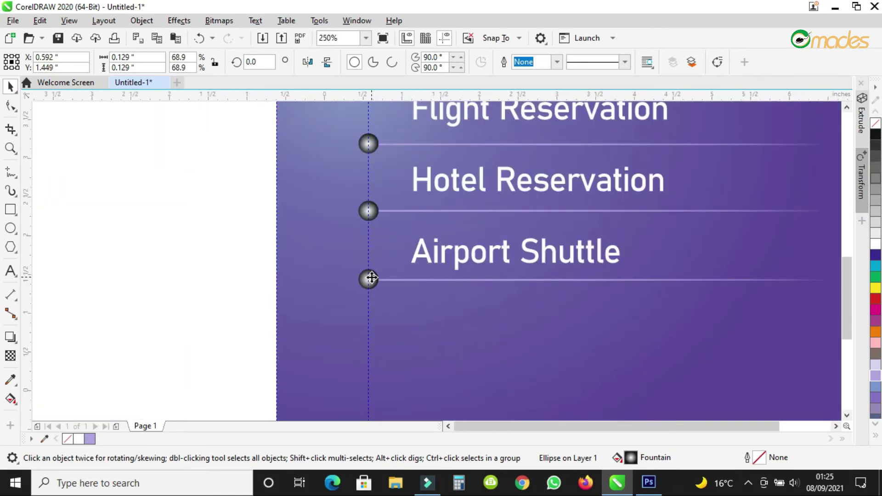
scroll(373, 277, "down", 3)
left_click(557, 283)
left_click(11, 148)
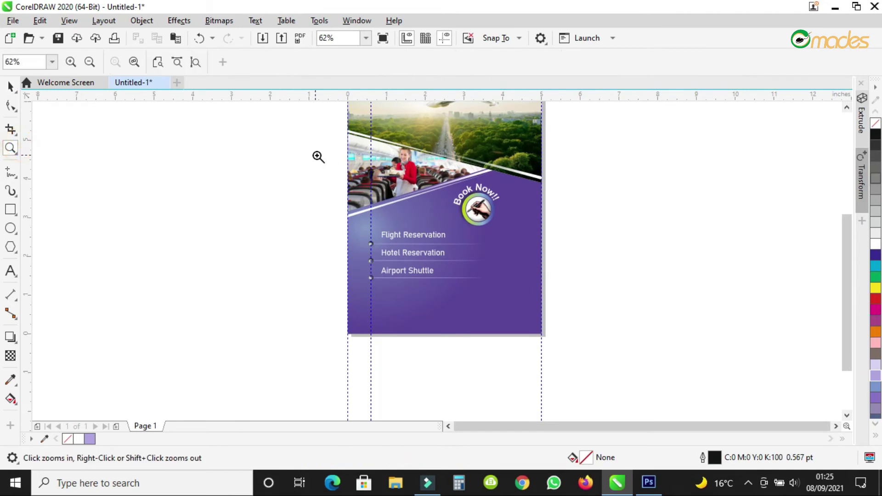
Draw an ellipse on the purple panel below the Airport Shuttle row.
left_click_drag(304, 148, 583, 350)
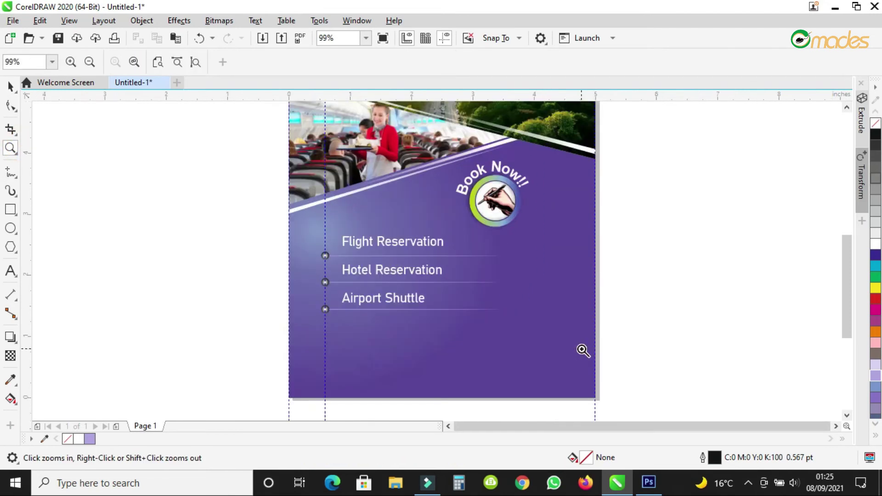
left_click(519, 357)
right_click(385, 260)
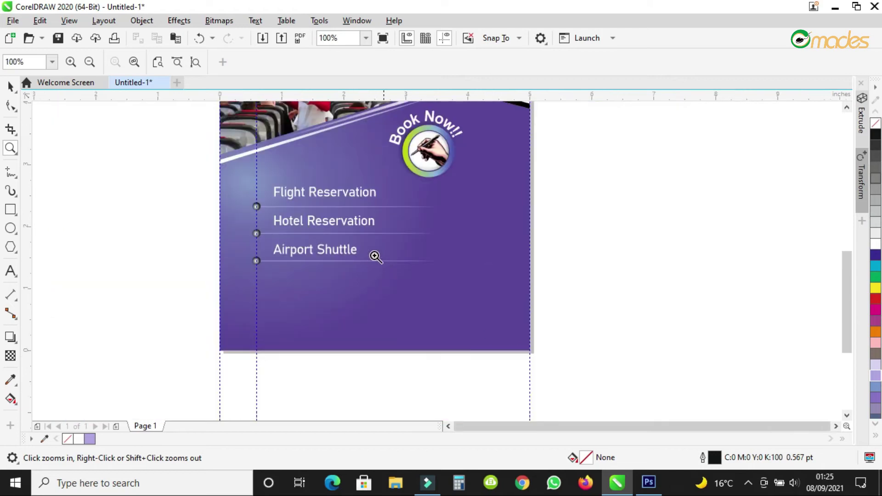
left_click(10, 86)
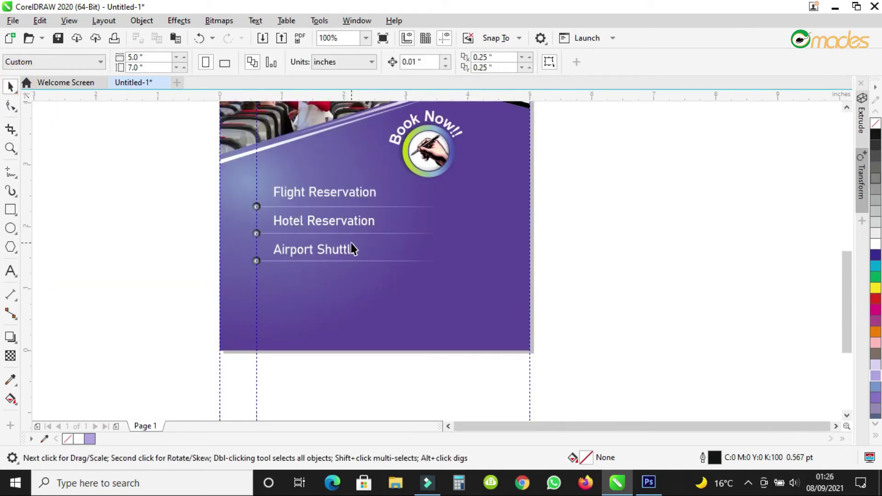
scroll(429, 280, "up", 2)
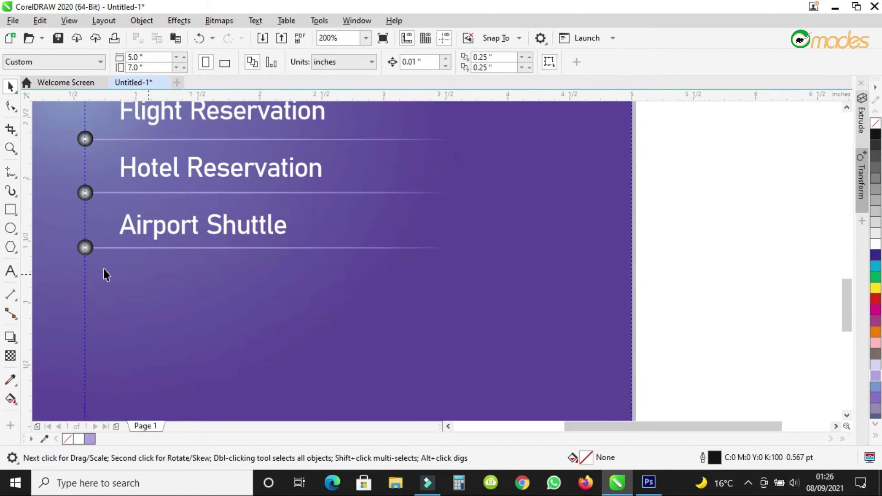
left_click(10, 228)
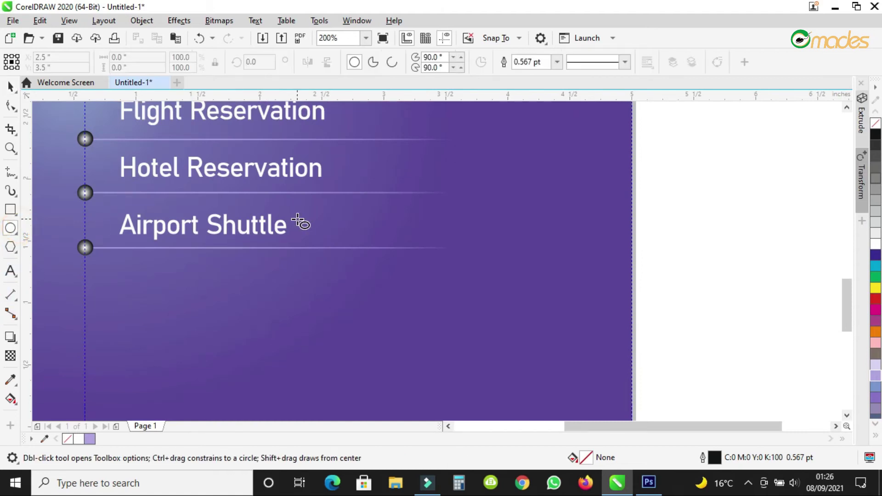
scroll(297, 223, "down", 2)
scroll(375, 259, "up", 2)
left_click_drag(297, 200, 456, 339)
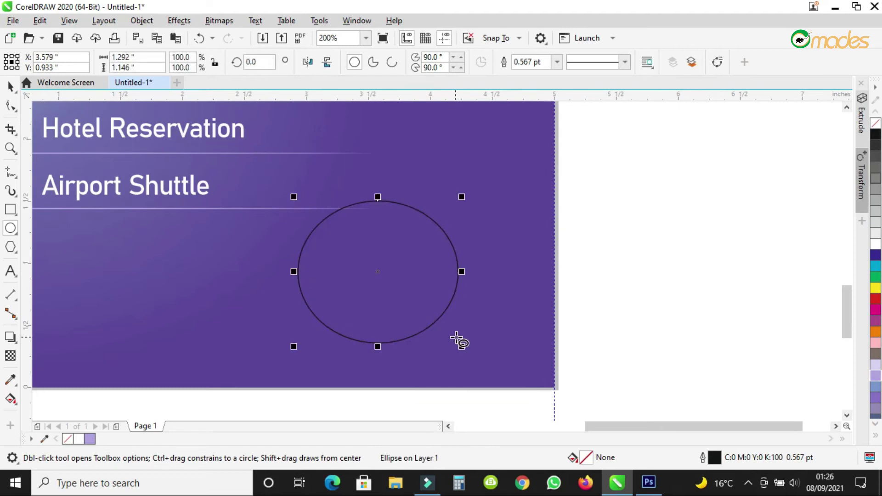
Fill the ellipse with a soft light blue cyan shade, remove its outline, and stretch it into a near circle.
left_click(874, 245)
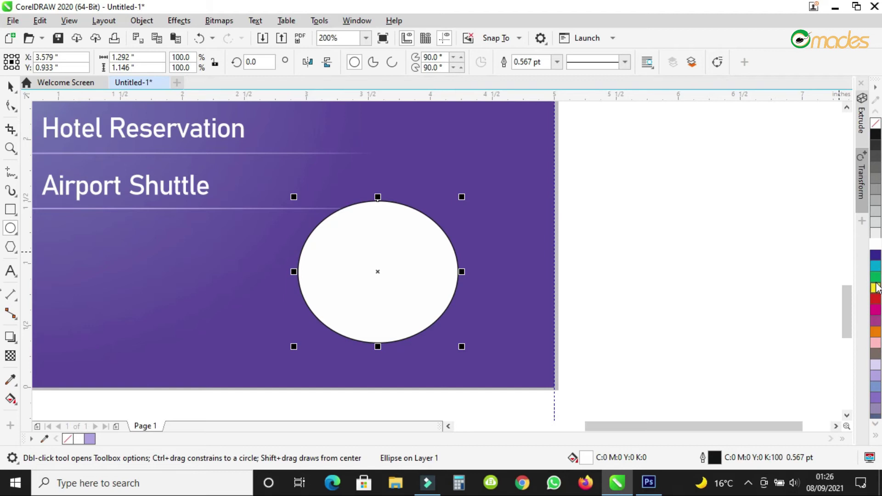
left_click(874, 266)
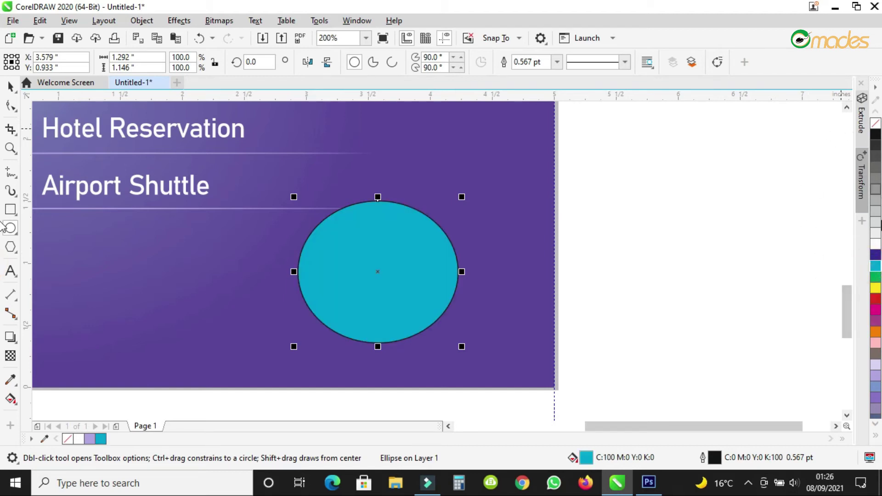
left_click(875, 267)
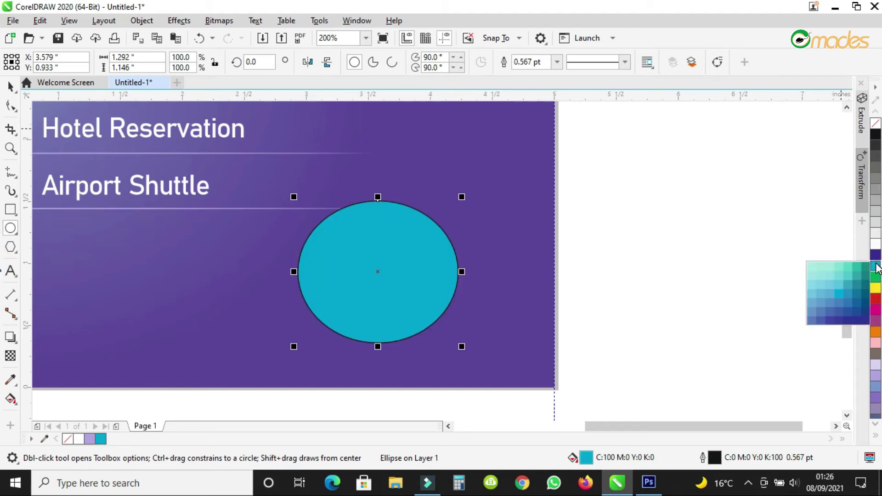
left_click(811, 317)
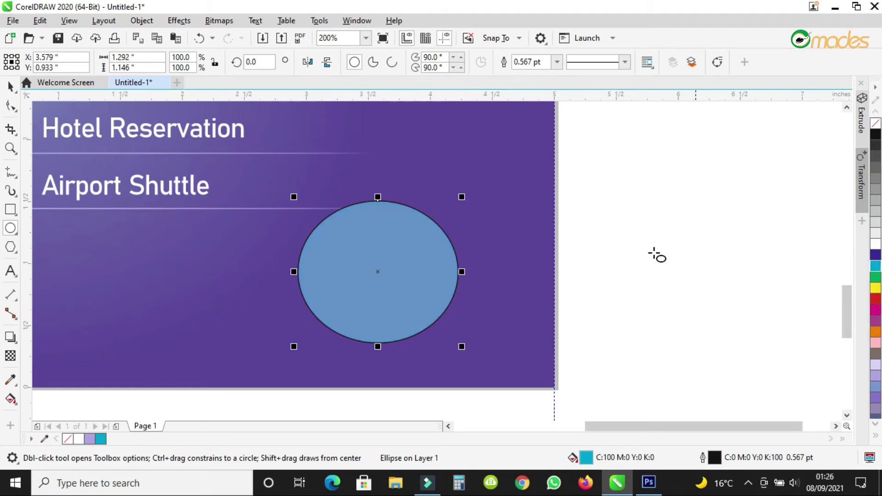
right_click(875, 123)
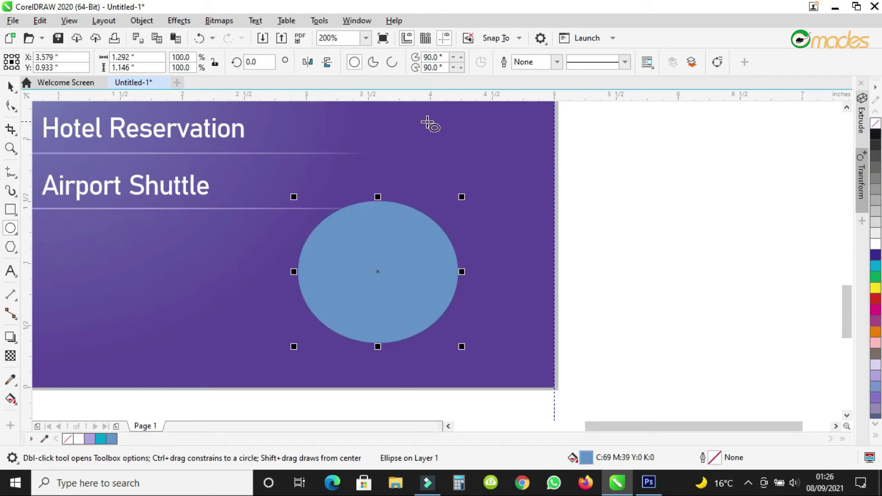
left_click_drag(377, 197, 382, 179)
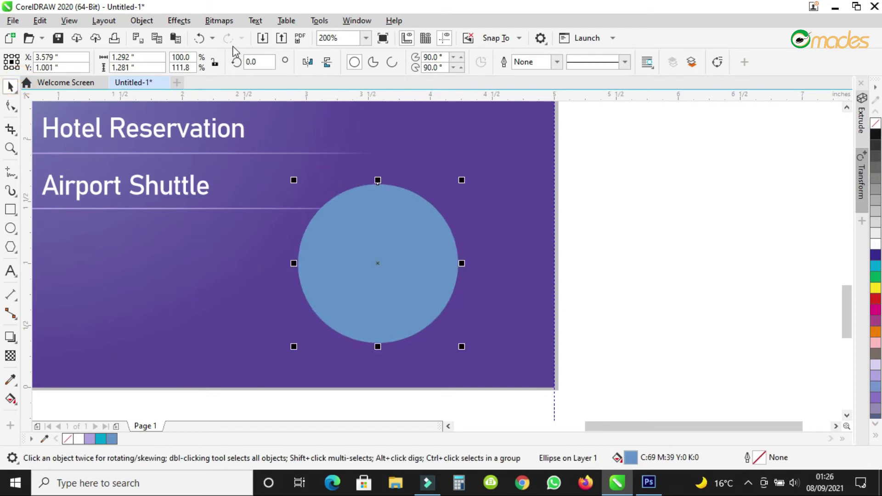
left_click(231, 21)
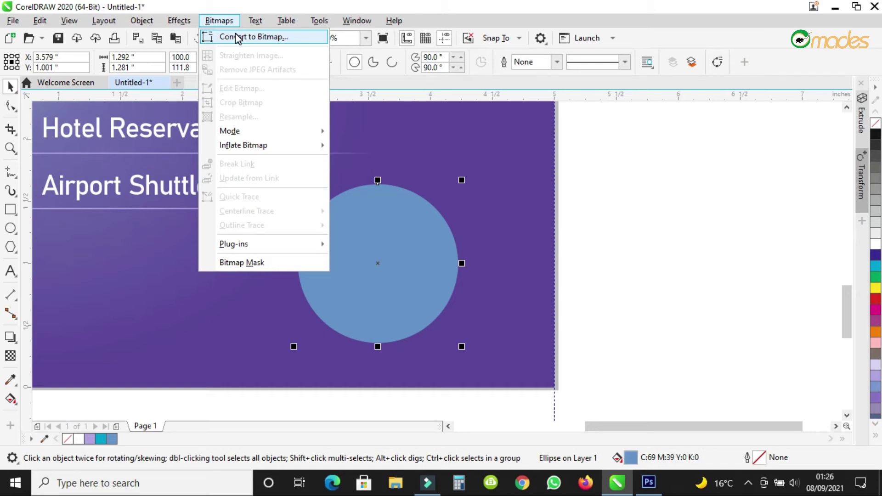
Convert the light blue circle to a bitmap and apply a Gaussian Blur with an 81.5-pixel radius.
left_click(253, 38)
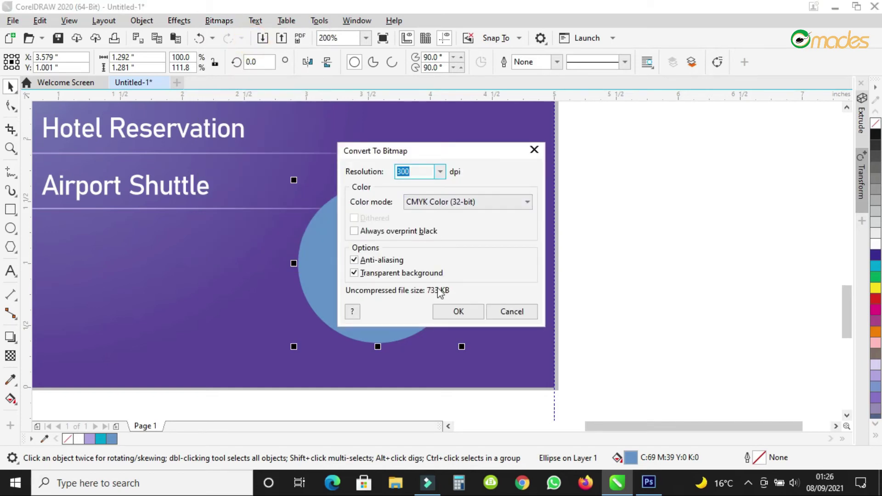
left_click(447, 312)
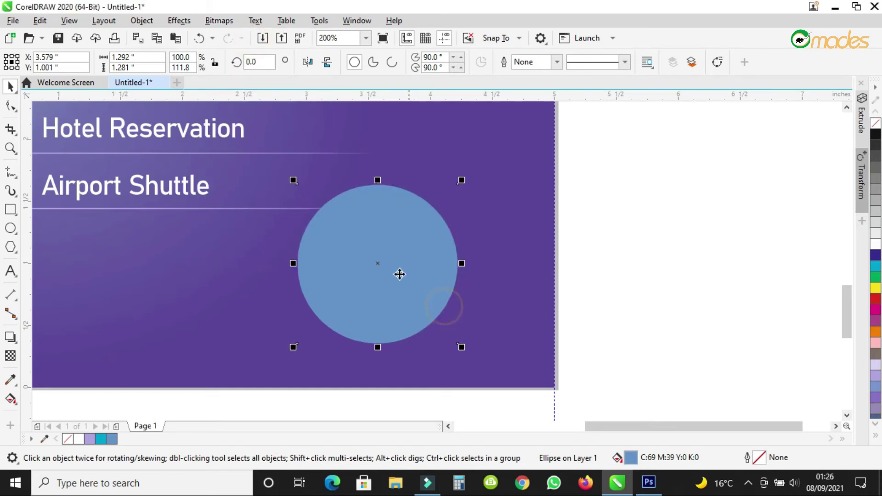
left_click(220, 21)
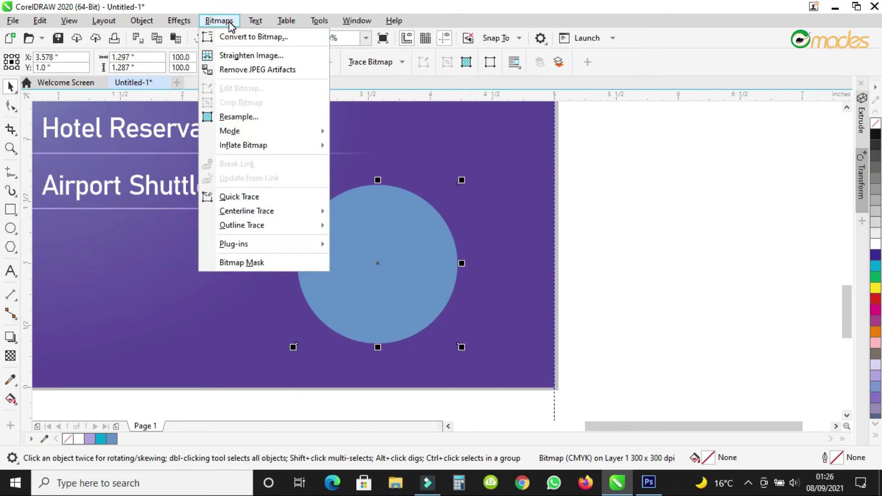
mouse_move(178, 24)
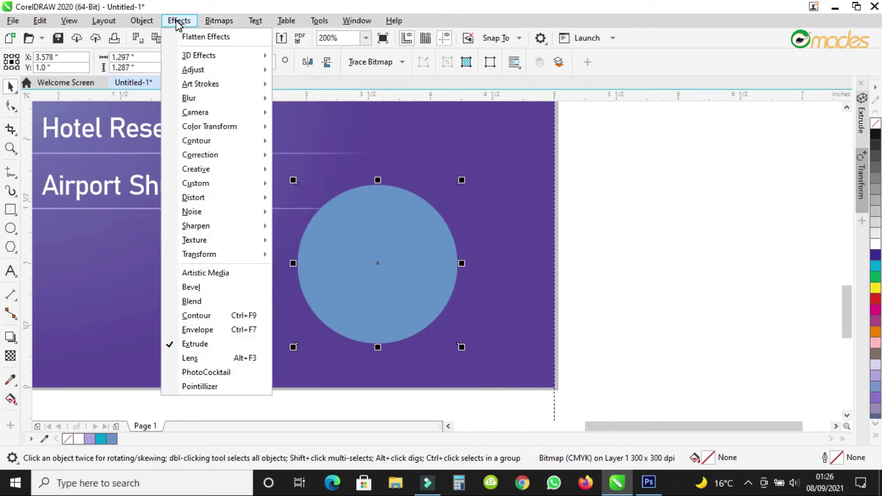
mouse_move(246, 98)
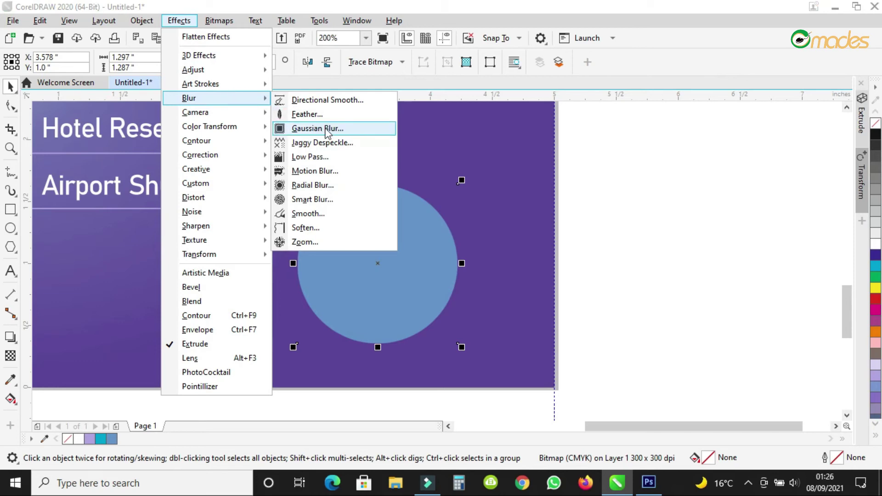
left_click(313, 129)
left_click_drag(434, 192, 667, 170)
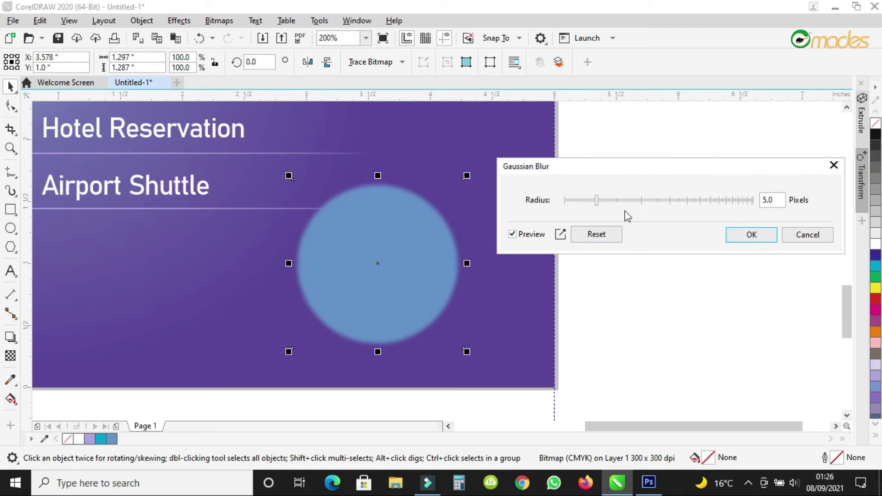
left_click_drag(599, 202, 694, 204)
left_click(706, 202)
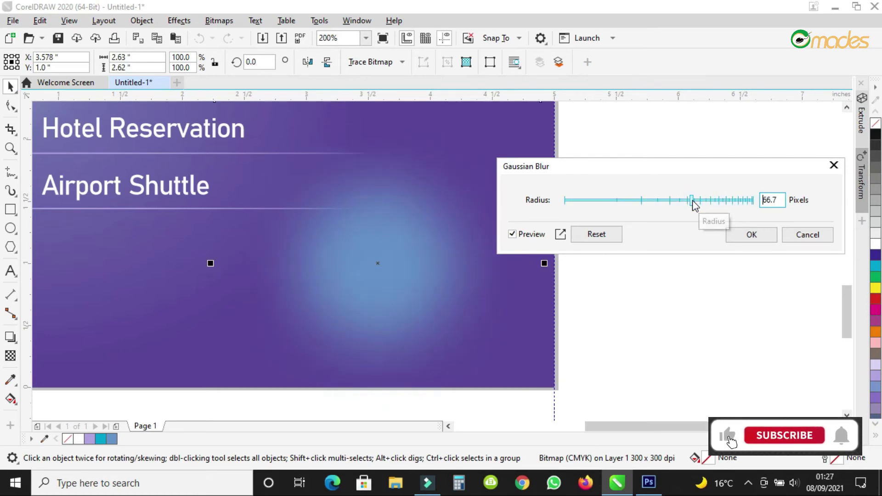
left_click(693, 204)
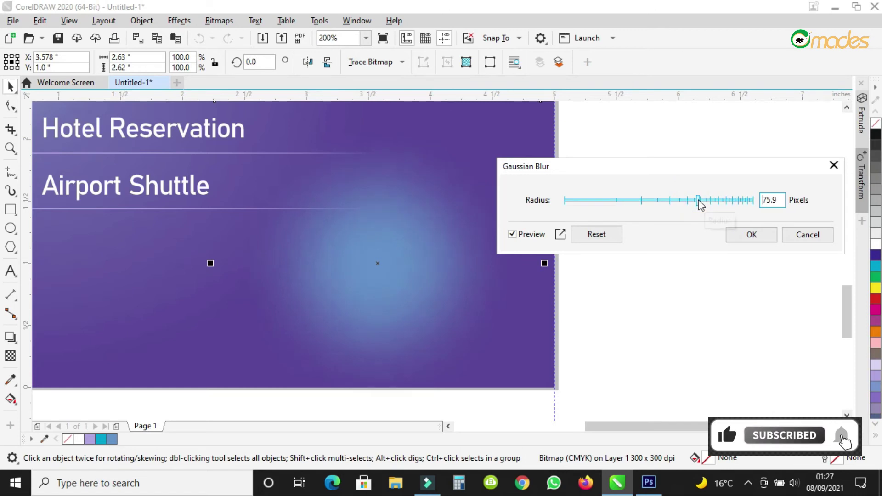
left_click_drag(699, 205, 704, 205)
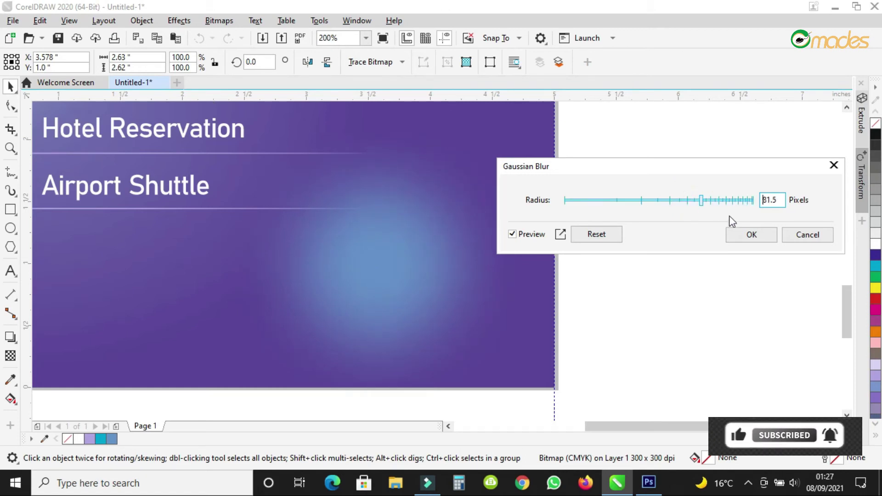
left_click(750, 234)
Scale the blurred glow to about 168% and reposition it on the flyer.
scroll(510, 226, "down", 2)
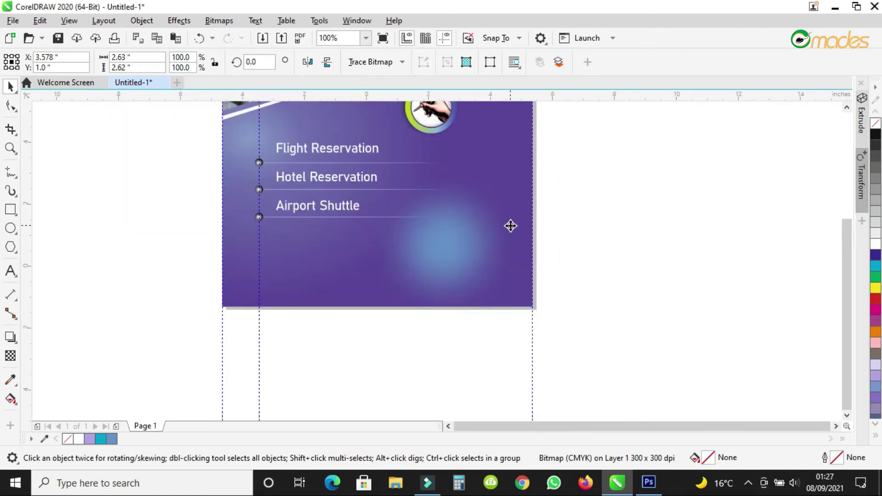
scroll(511, 226, "down", 1)
left_click_drag(521, 279, 583, 338)
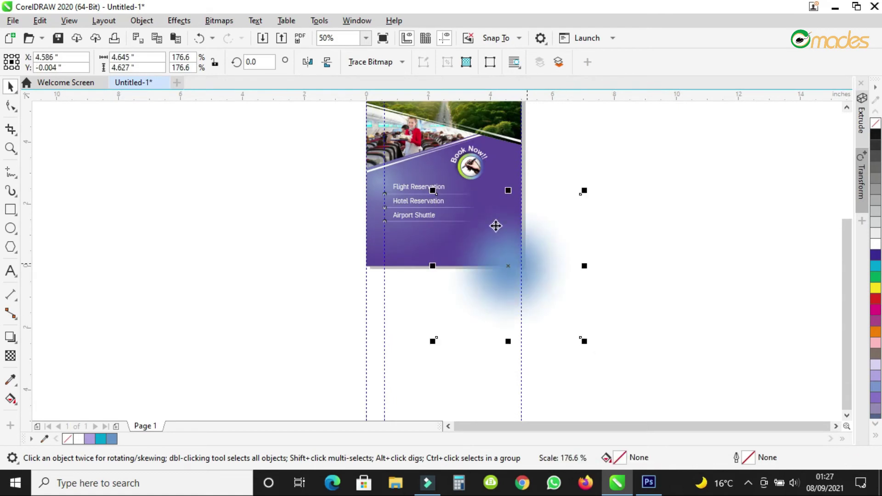
scroll(497, 225, "up", 1)
left_click_drag(463, 218, 480, 242)
scroll(482, 245, "down", 1)
left_click_drag(546, 169, 540, 176)
scroll(436, 210, "up", 1)
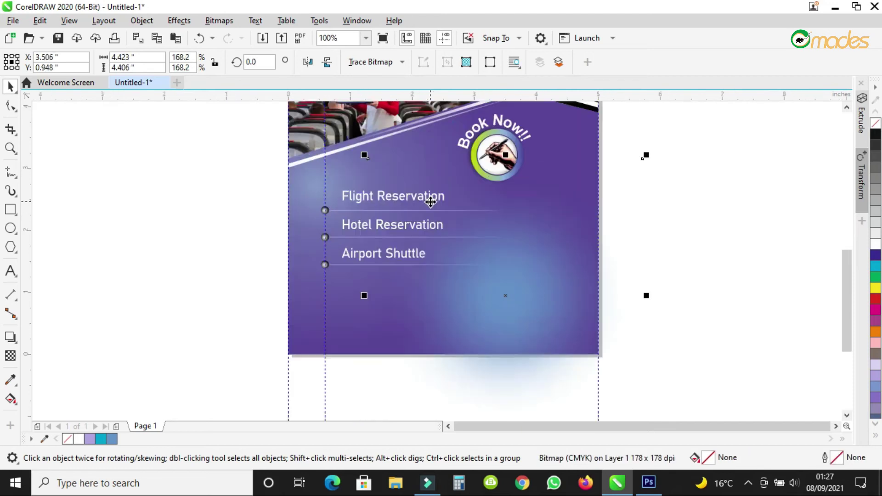
Crop the glow's bottom and right edges to the flyer's edges with the Shape tool.
left_click(10, 106)
scroll(385, 259, "down", 1)
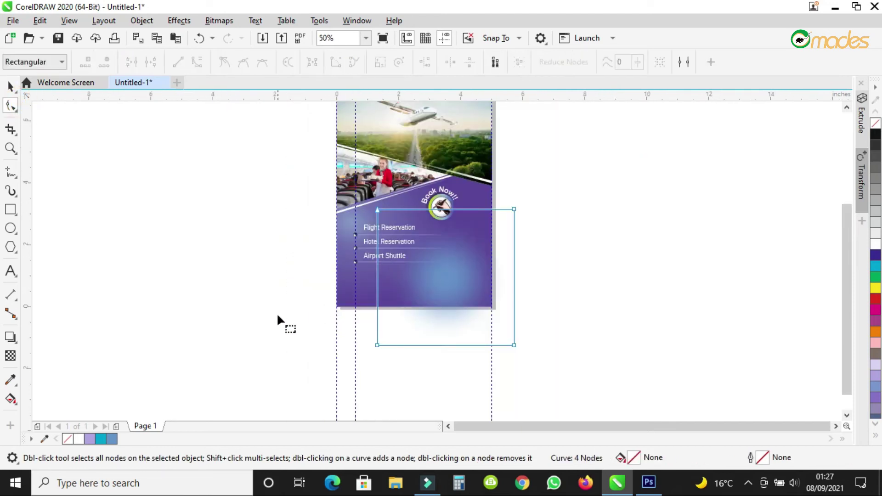
scroll(512, 340, "up", 1)
left_click_drag(520, 357, 521, 280)
scroll(521, 280, "down", 1)
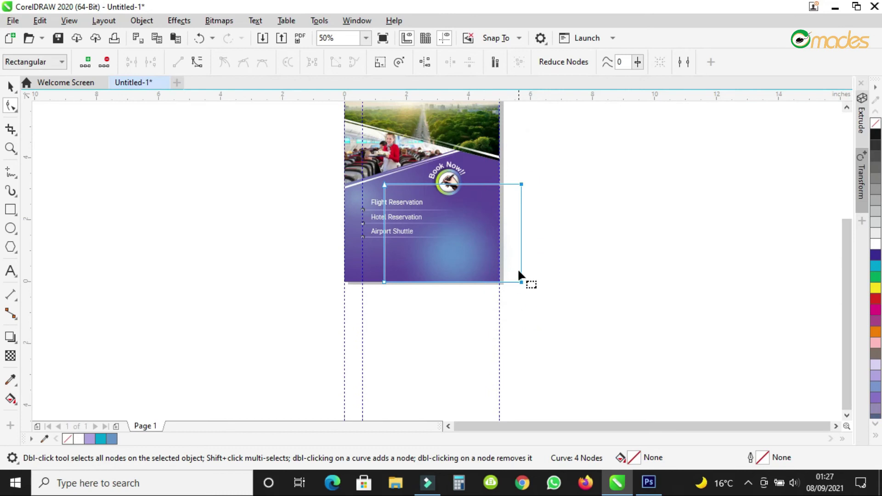
scroll(518, 271, "up", 2)
left_click_drag(529, 320, 441, 323)
scroll(556, 322, "down", 1)
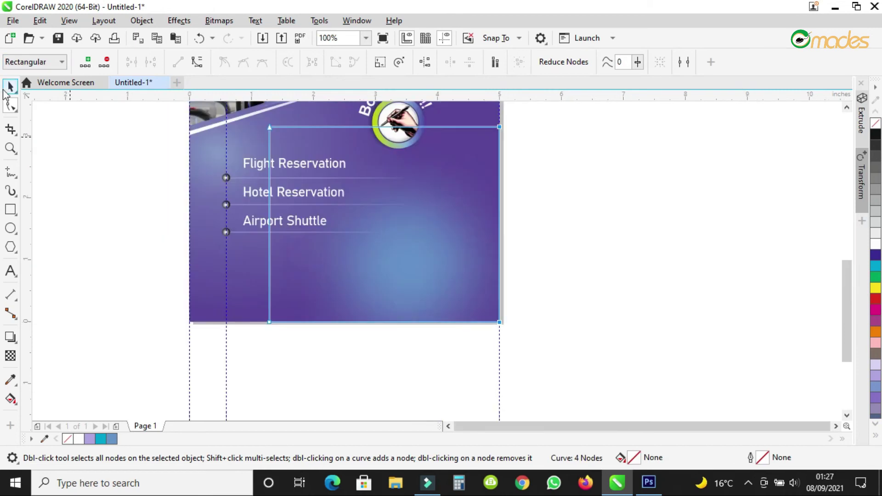
Group the seven services list objects, bring the group To Front of Layer, and deselect.
left_click(10, 86)
left_click_drag(137, 130, 586, 275)
left_click(658, 62)
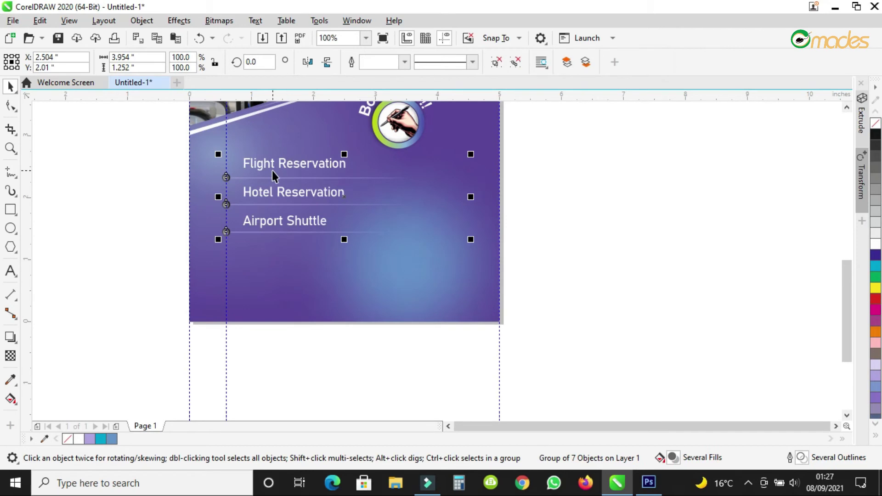
scroll(272, 167, "up", 1)
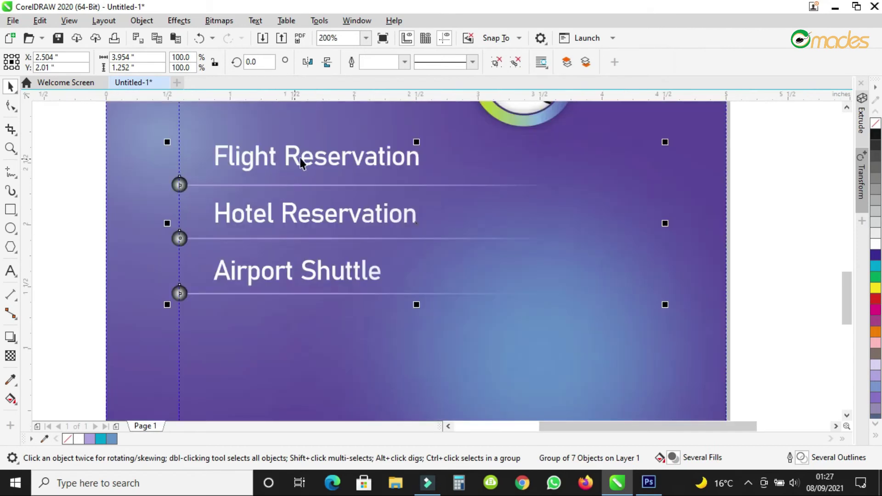
right_click(174, 185)
mouse_move(223, 195)
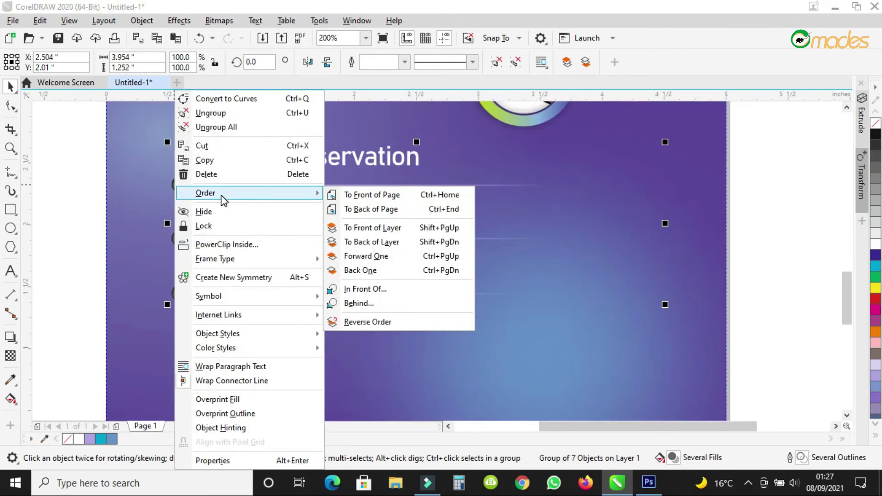
left_click(395, 228)
scroll(319, 205, "down", 1)
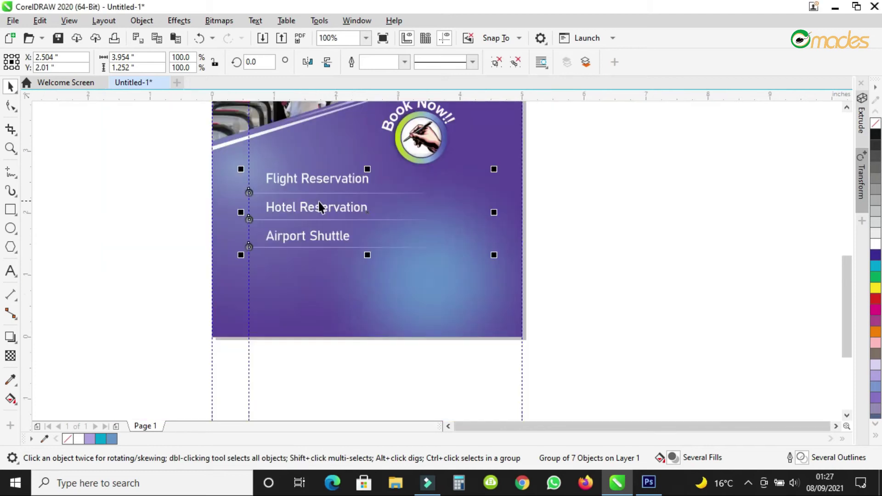
left_click(558, 269)
scroll(560, 280, "down", 1)
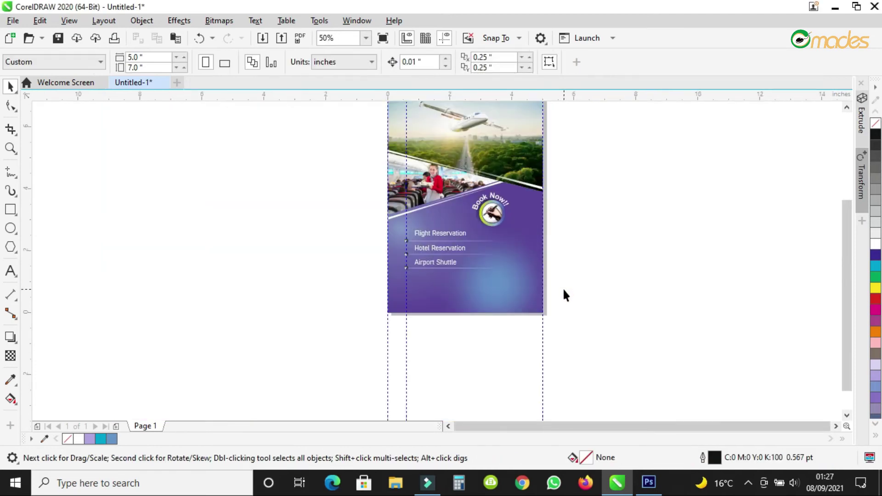
left_click(10, 148)
scroll(398, 165, "down", 2)
left_click_drag(394, 152, 441, 214)
left_click(383, 38)
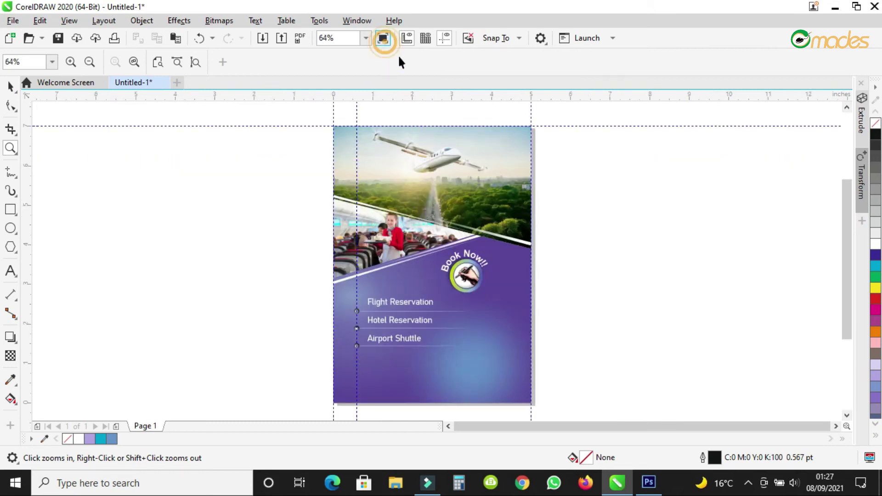
left_click(608, 208)
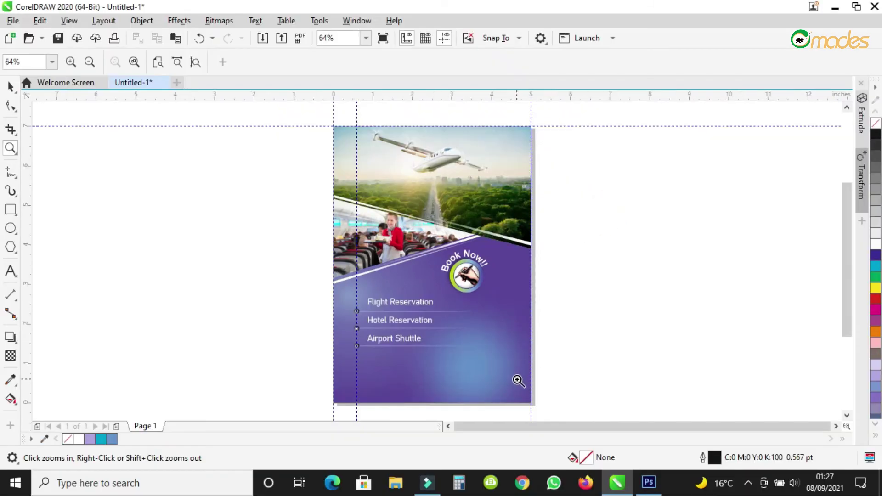
right_click(464, 313)
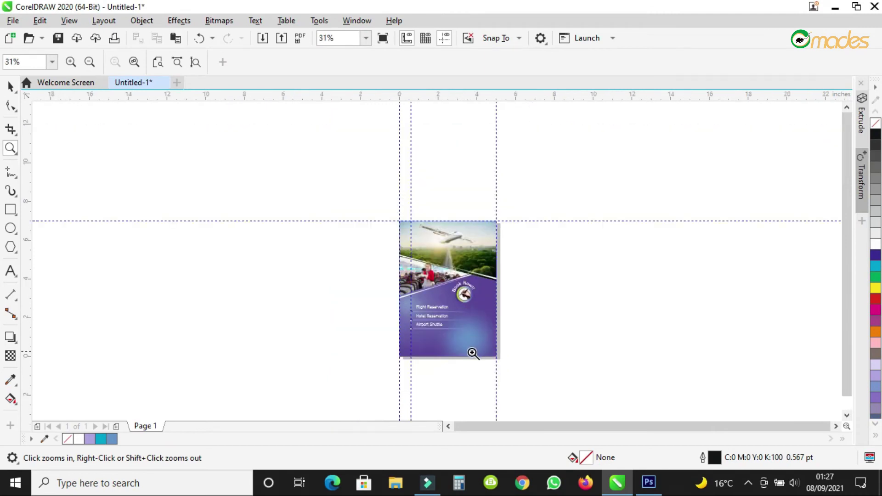
left_click(473, 353)
left_click(471, 354)
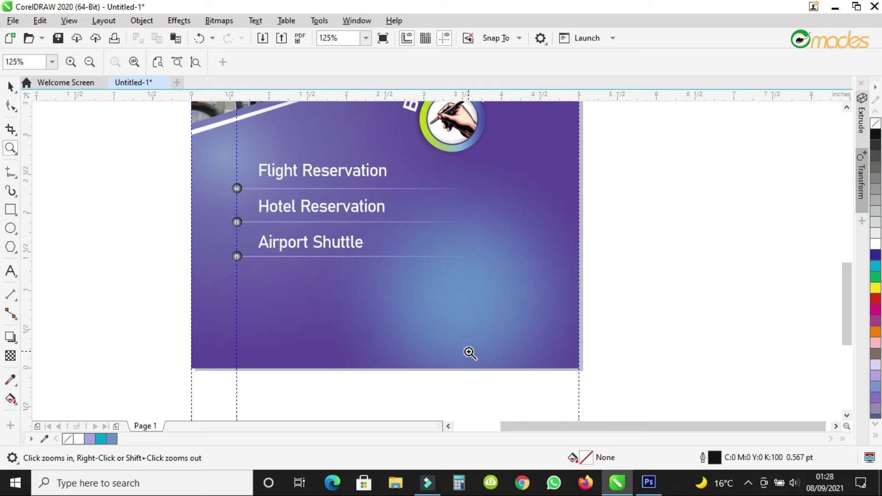
right_click(471, 353)
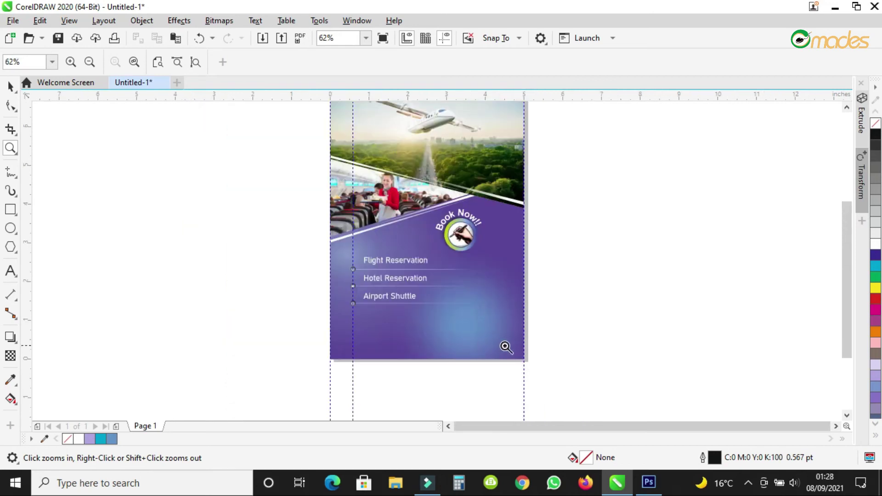
left_click(505, 354)
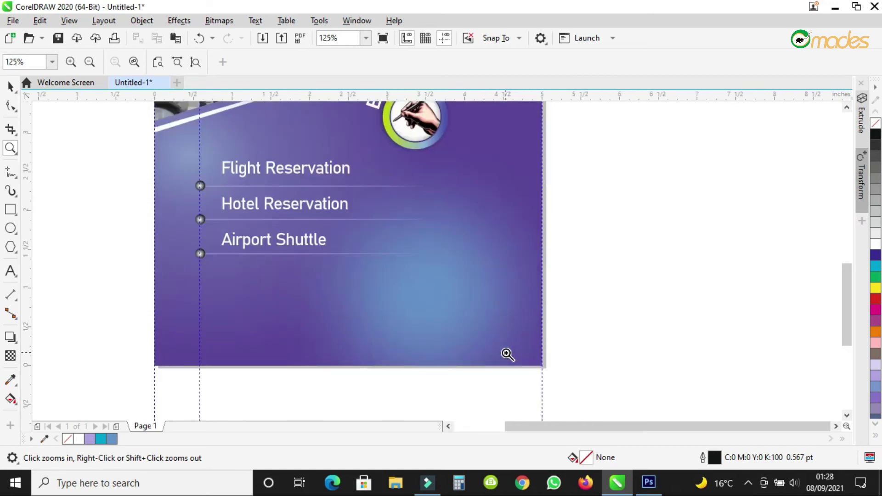
left_click(8, 88)
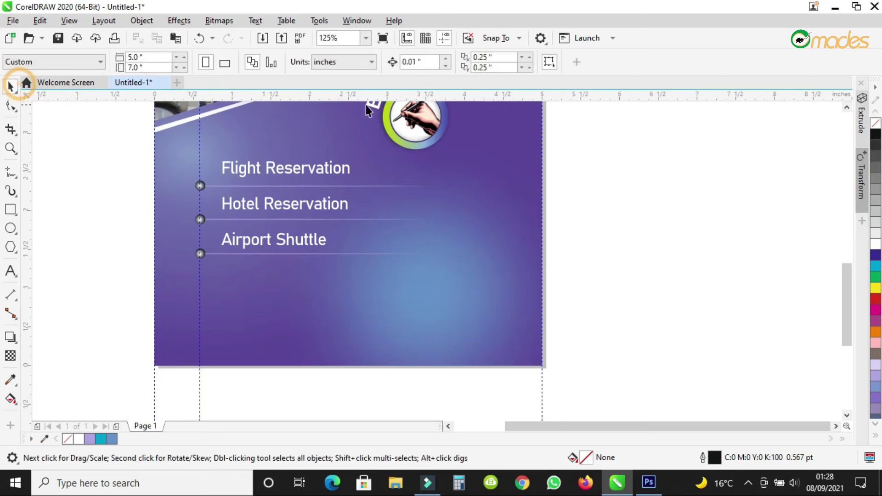
Browse the Import dialog to the Desktop Tour folder shown as large icons.
left_click(261, 40)
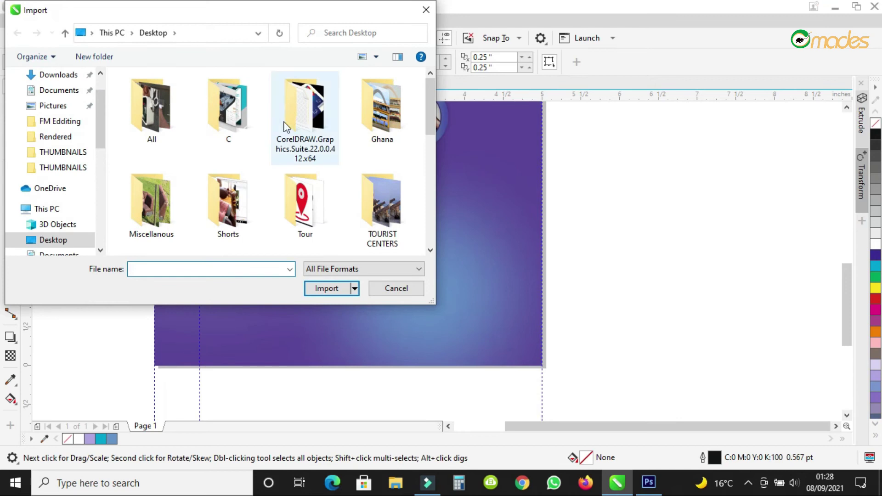
double_click(303, 216)
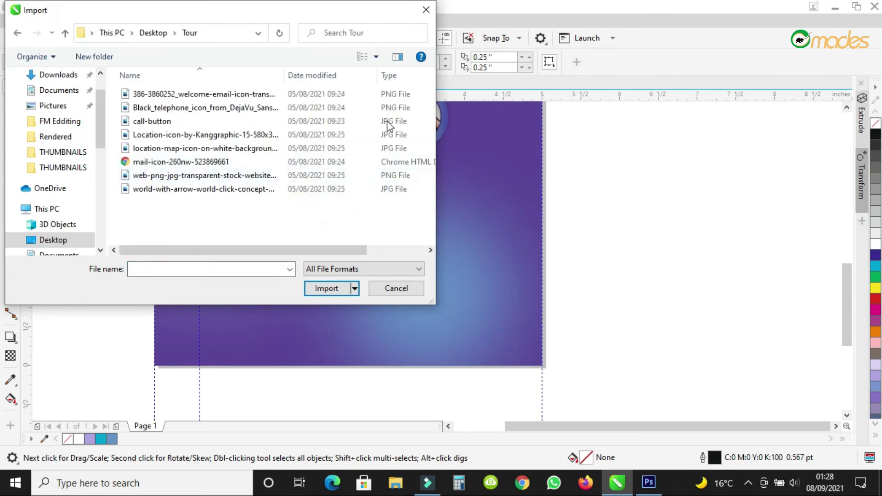
left_click(376, 57)
left_click(408, 37)
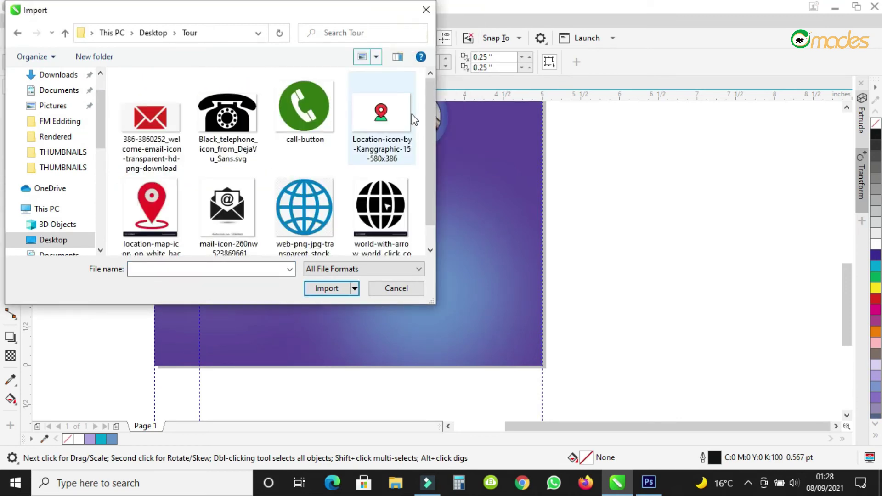
Import the call-button and mail icon files, place the call-button image beside the page, and dismiss the .webp error.
left_click(150, 119)
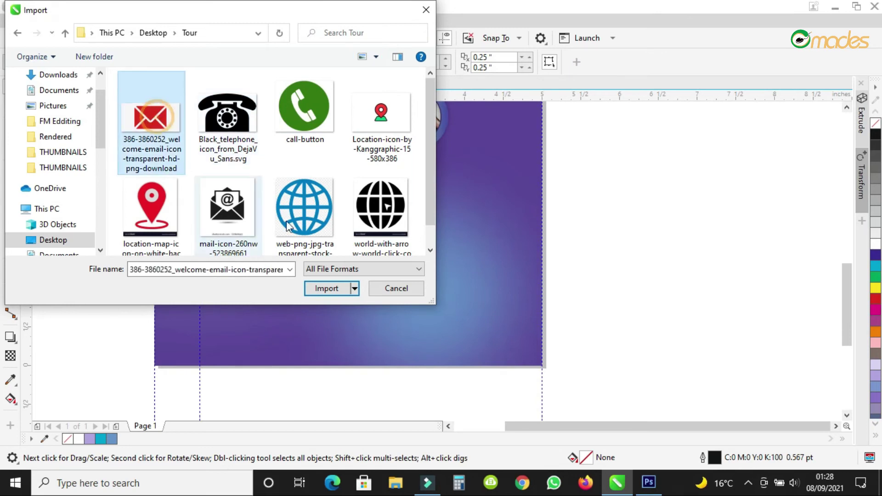
left_click(312, 222, "ctrl")
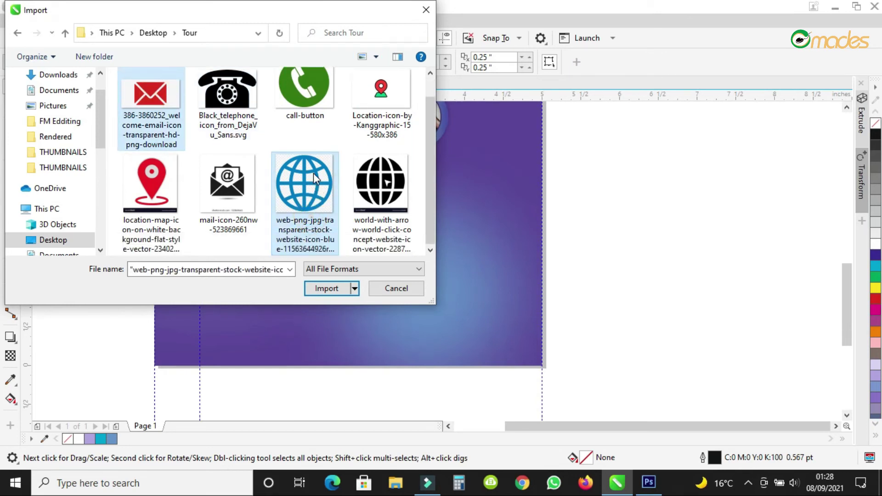
left_click(234, 182, "ctrl")
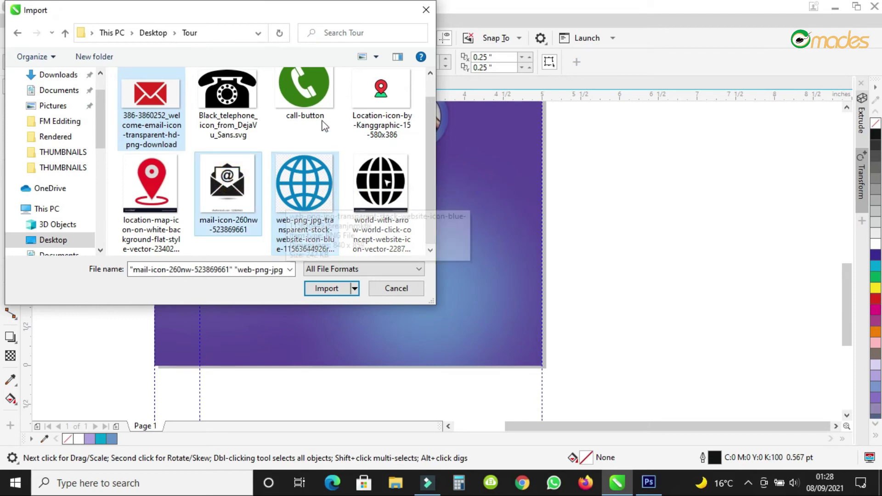
left_click(225, 181)
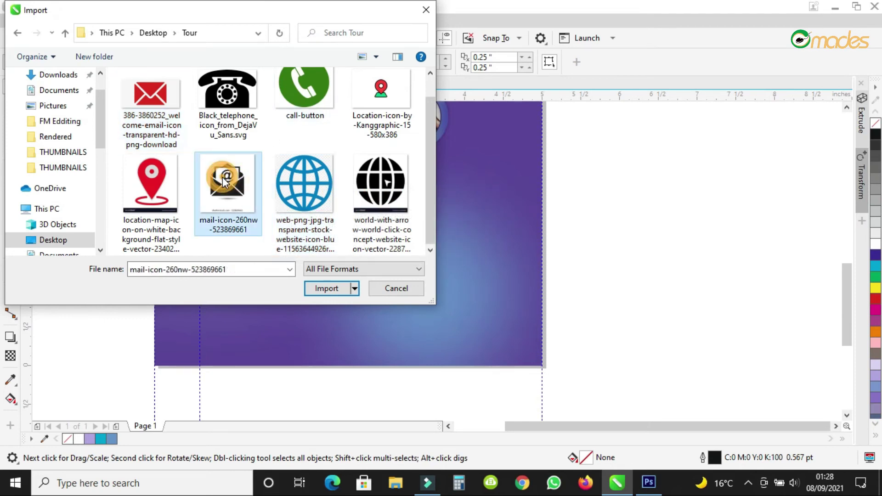
left_click(304, 110, "ctrl")
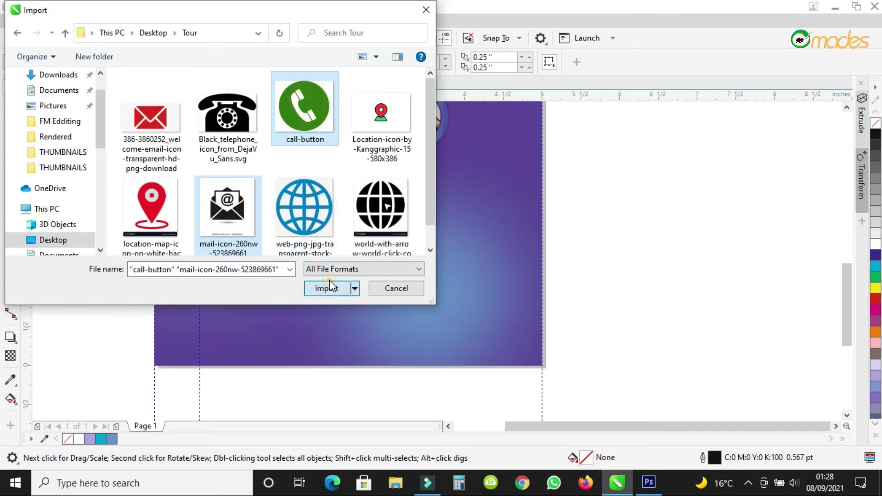
left_click(324, 289)
left_click(612, 208)
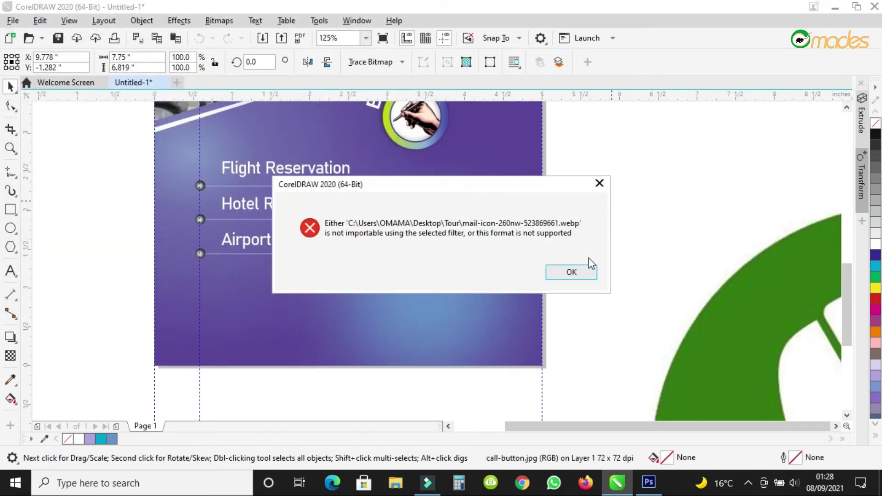
left_click(586, 270)
Shrink the green call-button phone icon to about a tenth of its size.
scroll(626, 225, "down", 4)
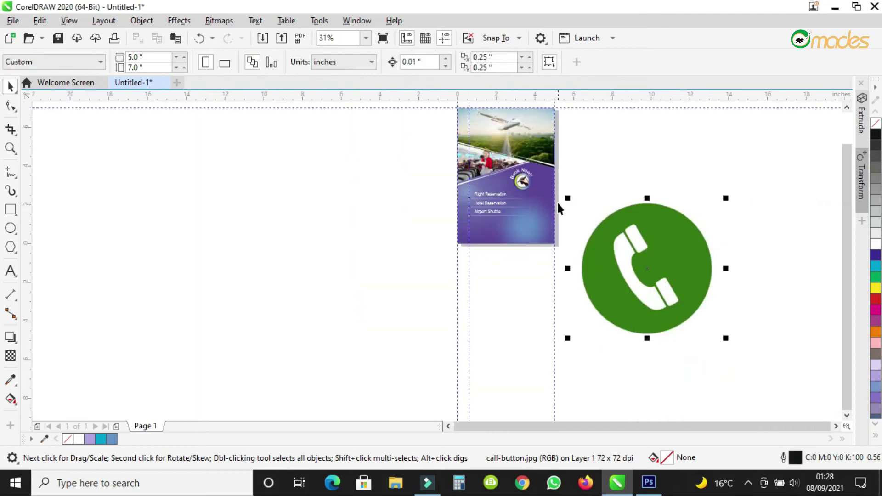
left_click(725, 199)
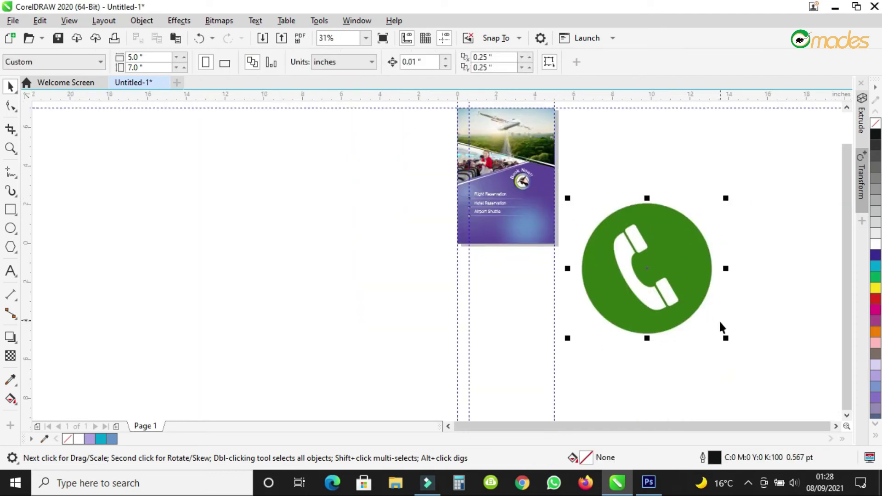
left_click(648, 292)
left_click_drag(725, 338, 595, 217)
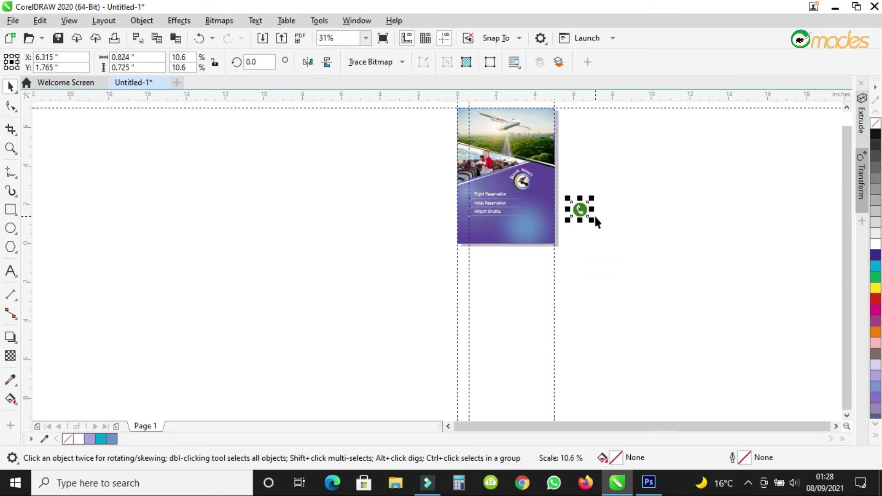
scroll(595, 214, "up", 3)
scroll(594, 214, "down", 2)
Import the red email icon, scale it down, and position it just below the phone icon.
left_click(263, 39)
left_click(164, 128)
left_click(324, 288)
left_click(559, 243)
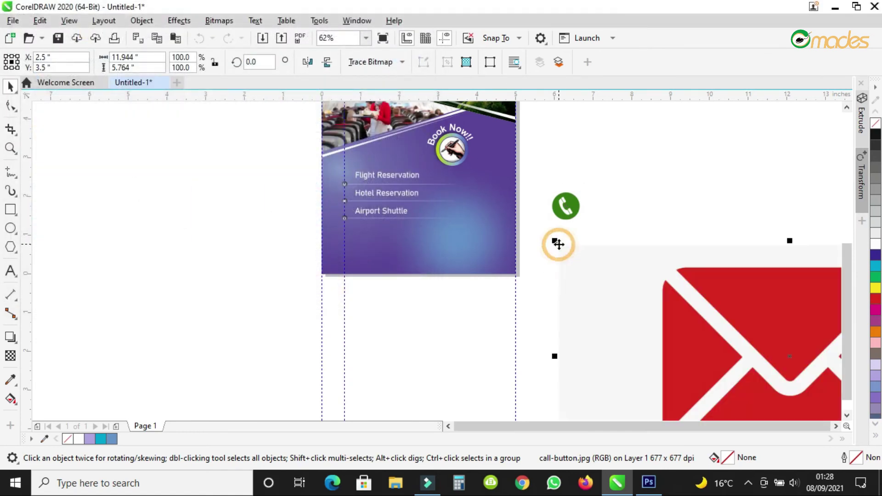
scroll(558, 244, "down", 3)
left_click_drag(678, 240, 571, 244)
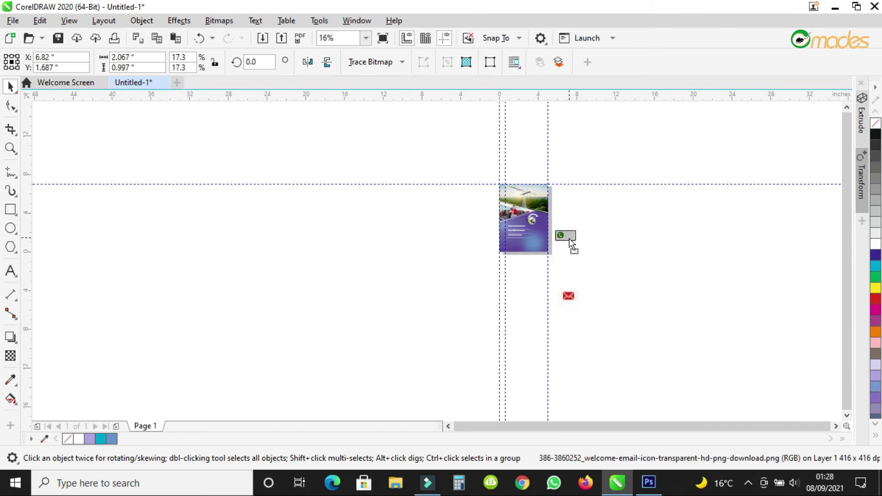
scroll(557, 241, "up", 5)
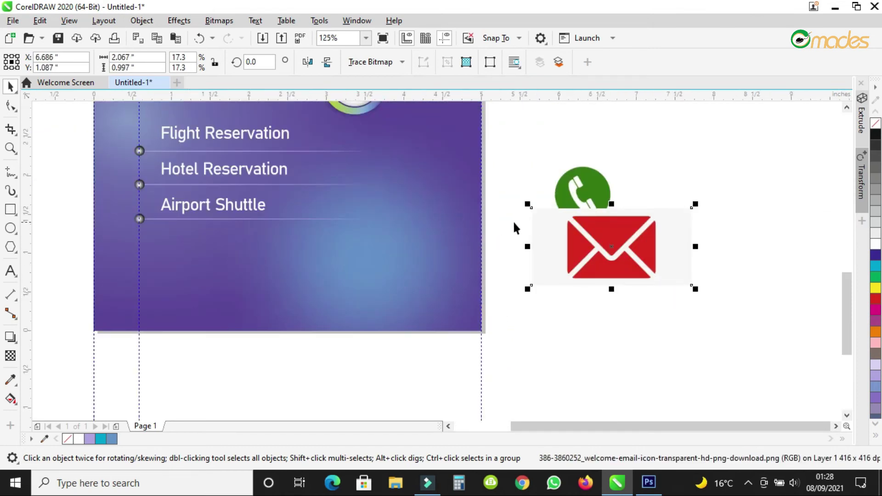
left_click_drag(602, 232, 607, 252)
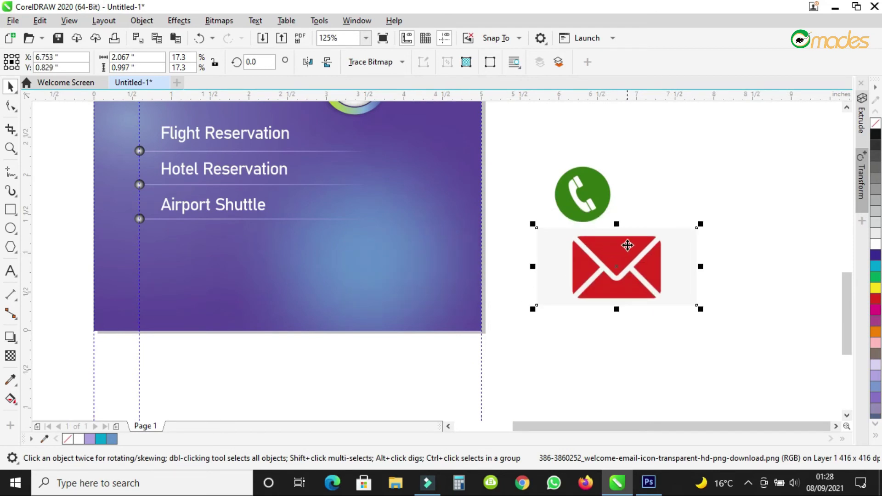
left_click(262, 39)
Import the black world icon file, shrink it and drag it onto the purple flyer.
scroll(381, 184, "down", 1)
left_click(381, 183)
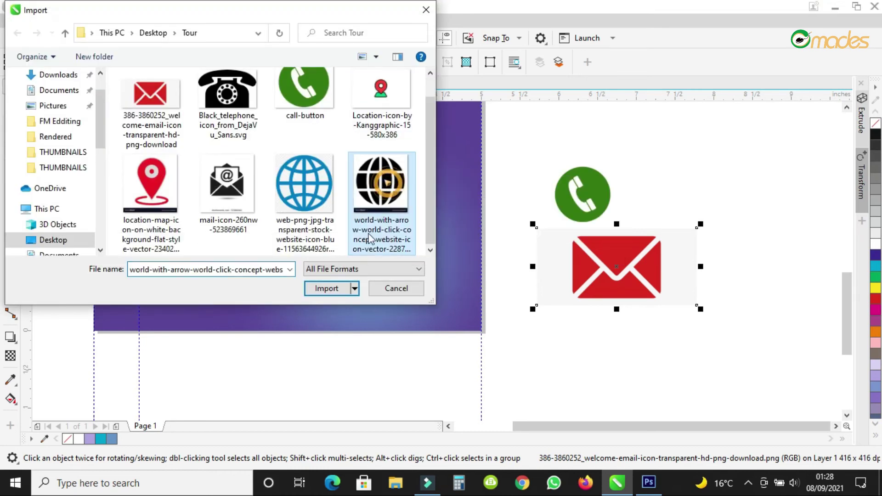
left_click(326, 288)
left_click(559, 316)
scroll(592, 220, "down", 5)
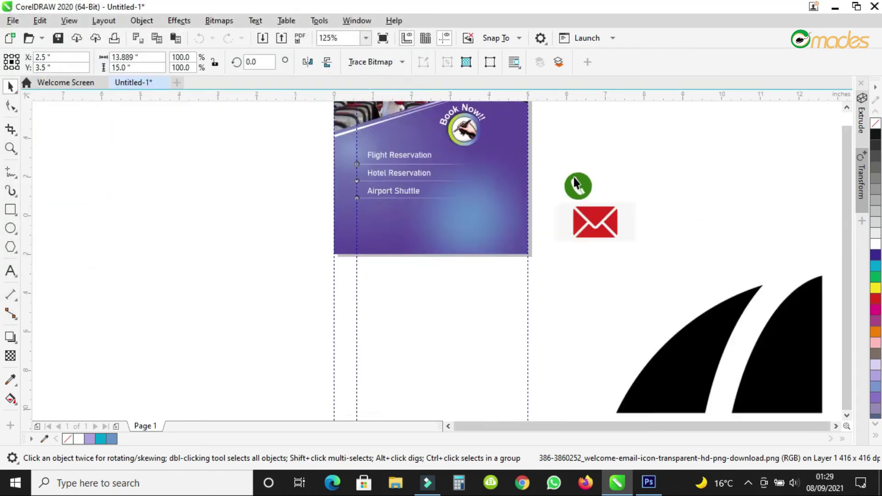
left_click_drag(730, 383, 598, 239)
scroll(585, 232, "up", 5)
left_click_drag(676, 290, 452, 192)
scroll(452, 192, "up", 2)
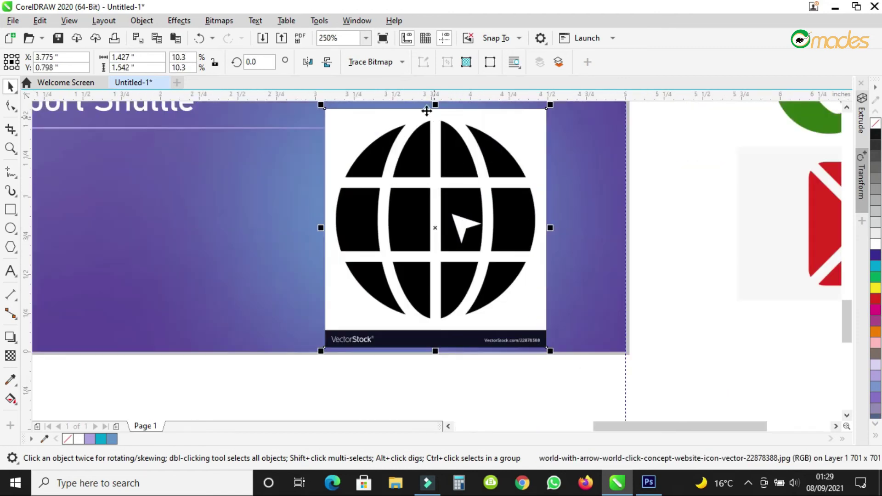
Convert the globe image to a 300 dpi bitmap and Quick Trace it into vectors.
left_click(218, 20)
left_click(262, 38)
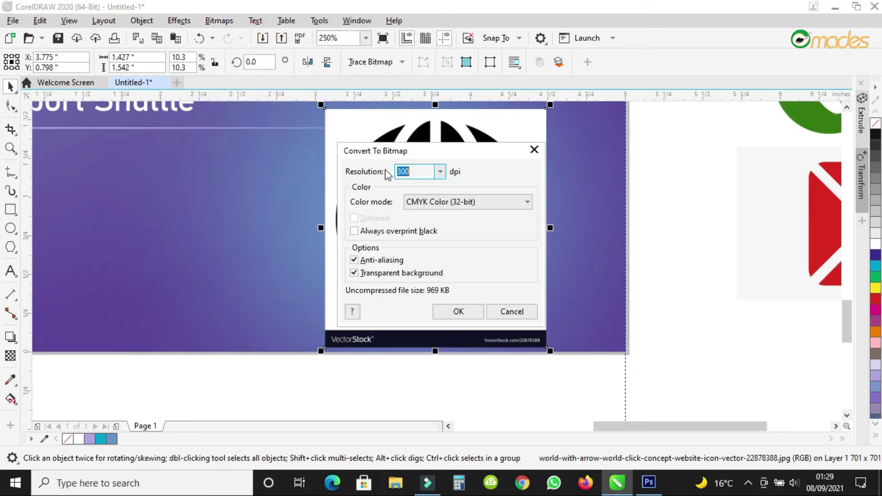
left_click(453, 312)
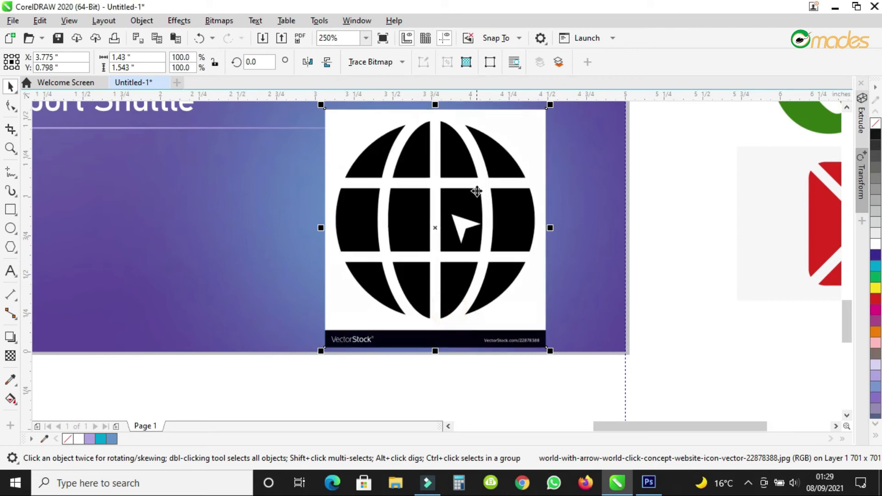
left_click(219, 21)
mouse_move(187, 25)
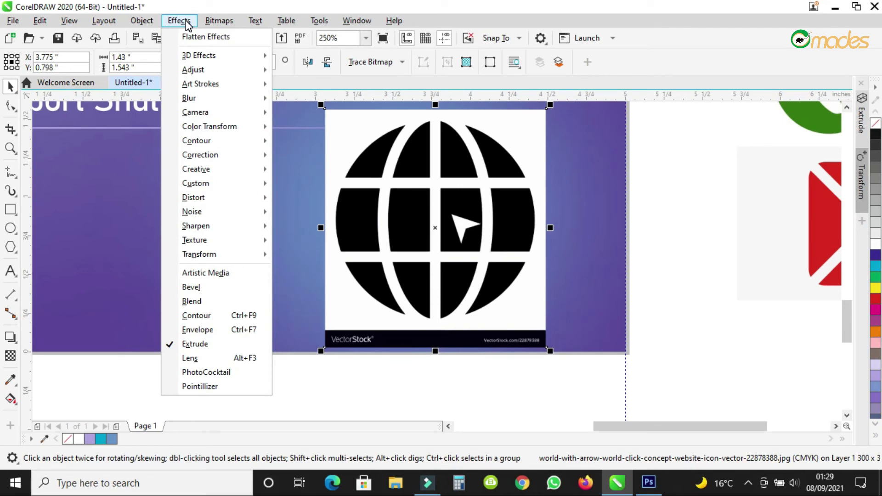
mouse_move(214, 25)
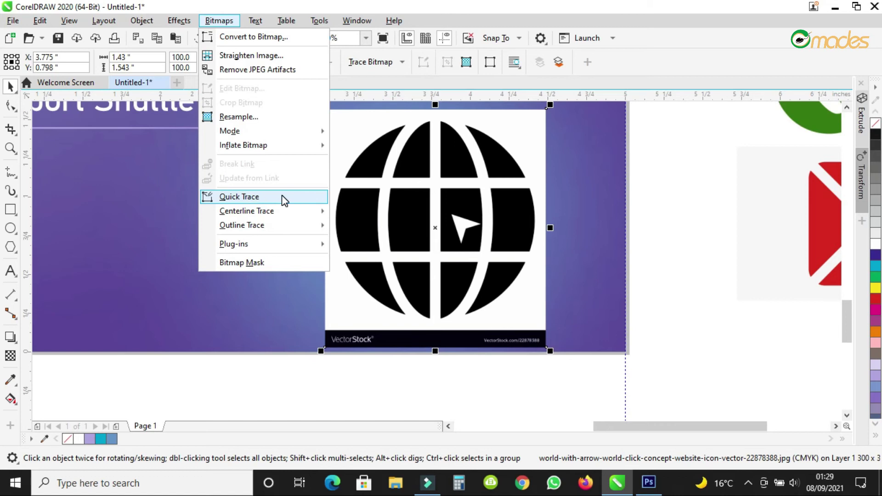
left_click(774, 184)
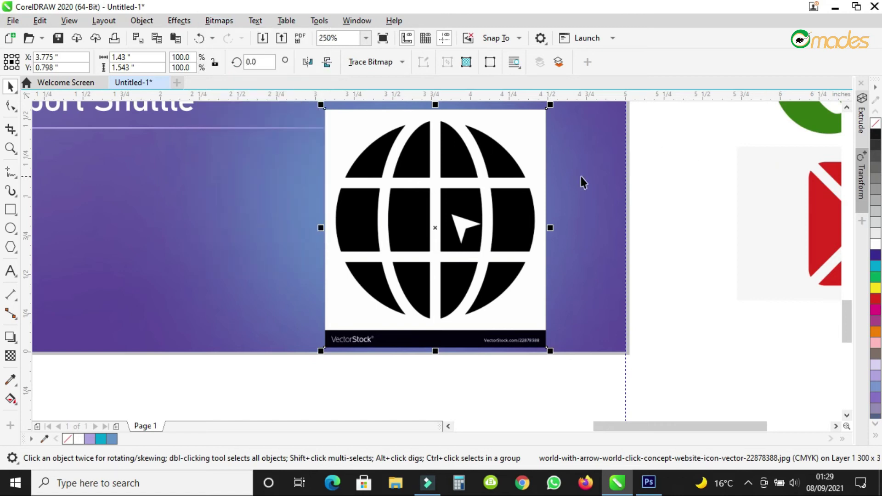
left_click(448, 168)
left_click(229, 20)
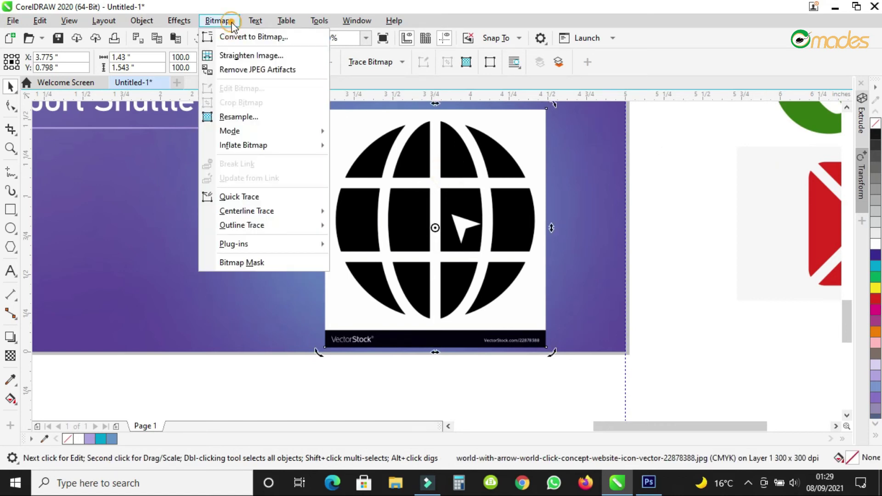
left_click(283, 197)
Delete the original globe picture, ungroup the trace, and remove its white background, black bar and arrow.
left_click_drag(438, 185, 177, 187)
left_click(448, 222)
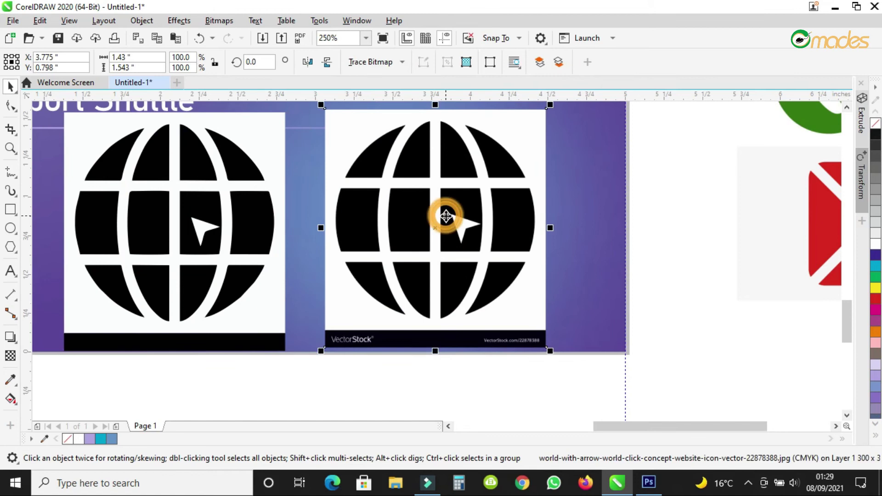
key("Delete")
mouse_move(183, 245)
left_mouse_down()
mouse_move(177, 232)
mouse_move(467, 248)
left_mouse_up()
left_click(493, 63)
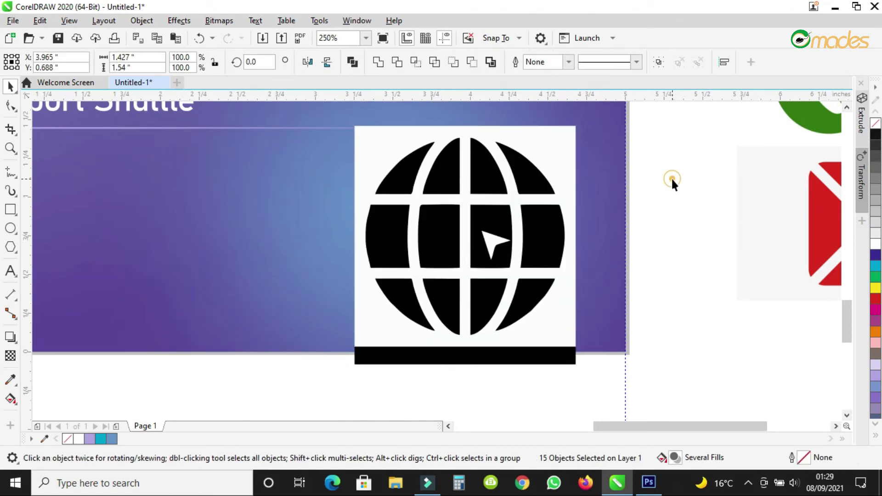
left_click(541, 139)
key("Delete")
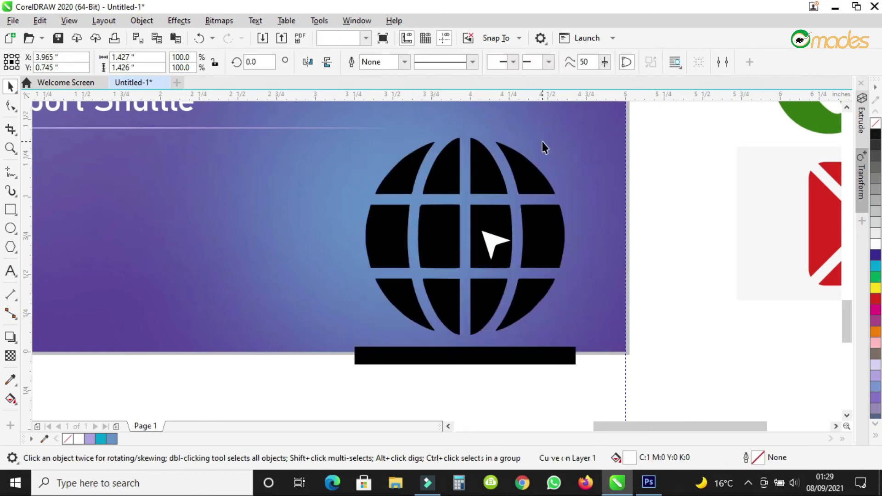
left_click(467, 353)
key("Delete")
left_click(500, 249)
key("Delete")
Regroup the globe pieces, shrink to about a fifth, and place at the header's upper left.
left_click_drag(646, 131, 297, 393)
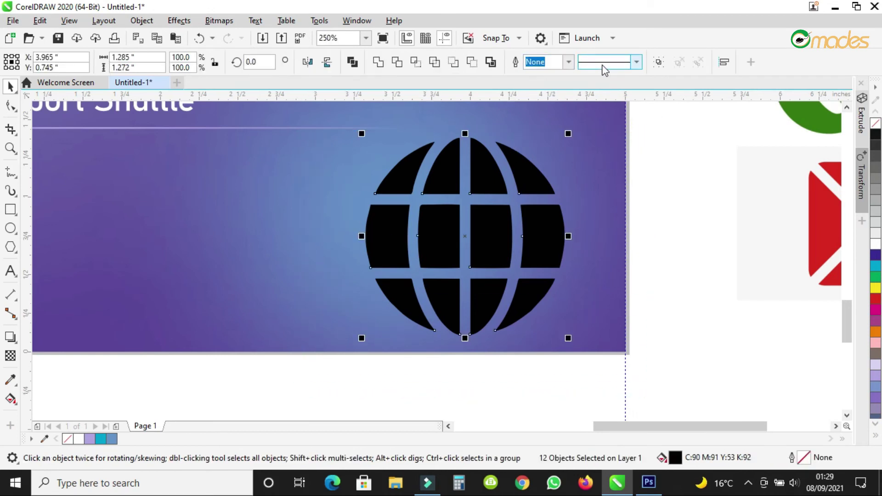
left_click(658, 62)
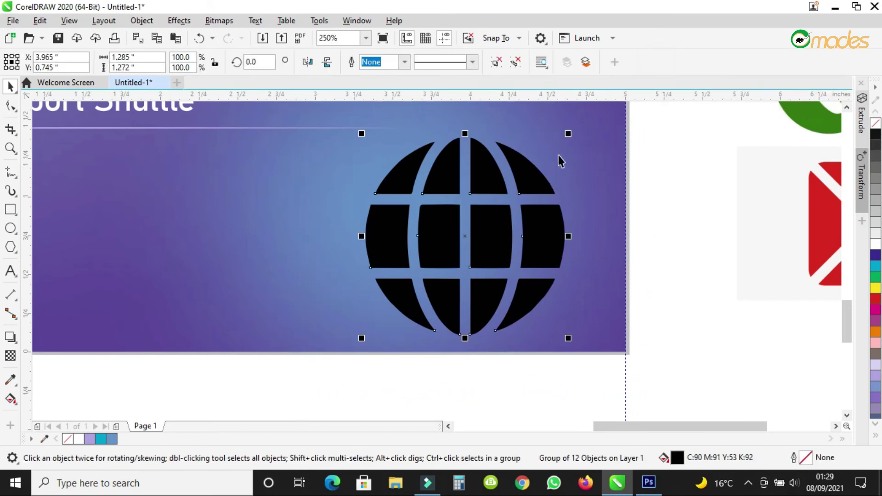
left_click_drag(570, 134, 114, 173)
left_click_drag(823, 193, 318, 222)
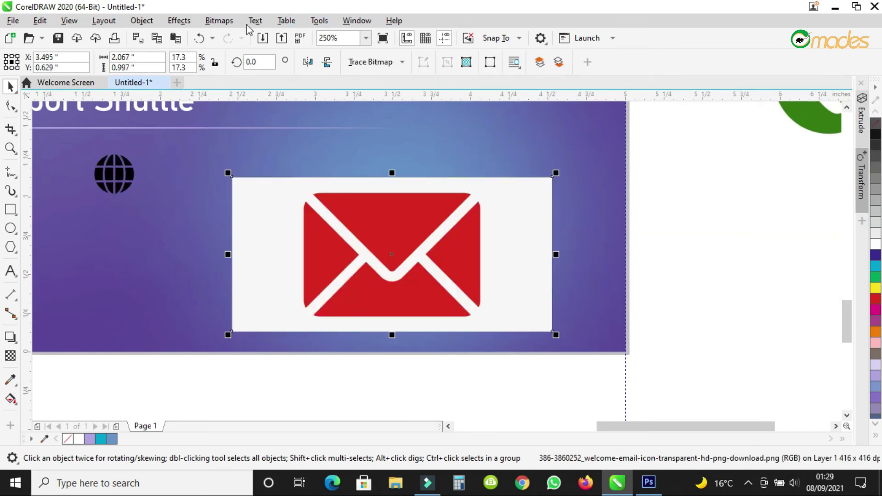
Convert the envelope image to a bitmap and Quick Trace it into vector shapes.
left_click(219, 21)
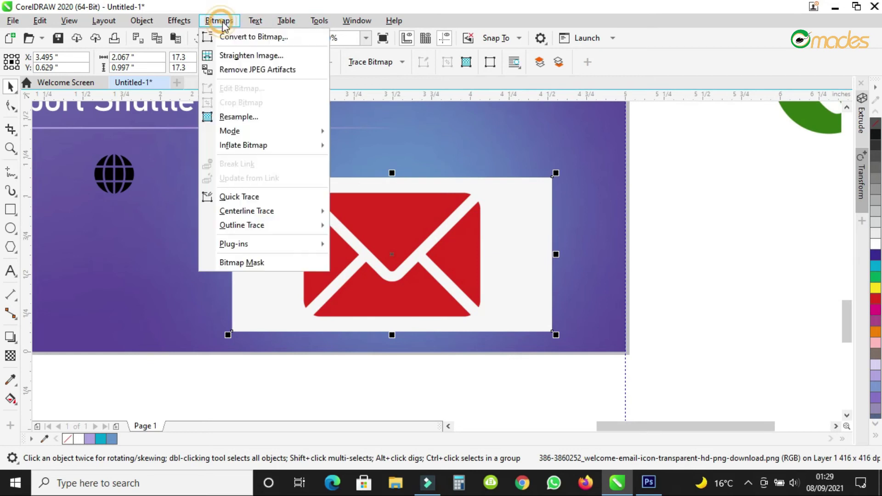
left_click(244, 35)
left_click(452, 311)
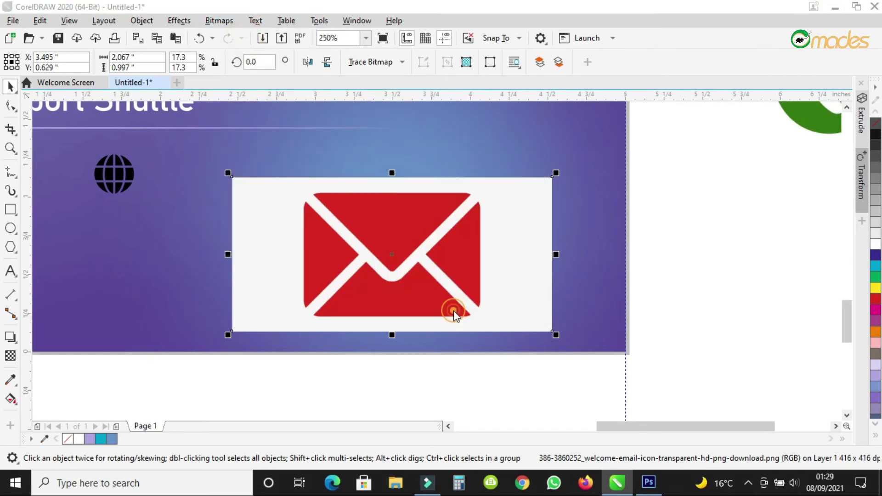
left_click(225, 20)
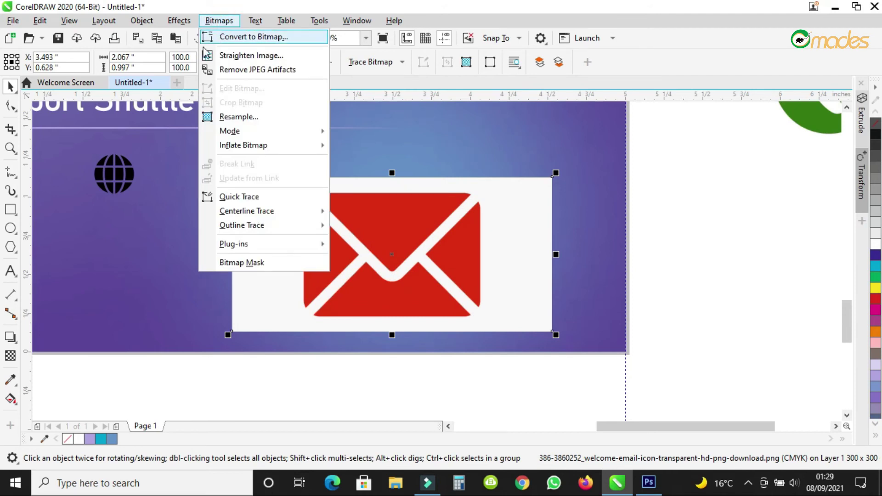
left_click(249, 199)
Delete the original envelope picture, ungroup the trace, remove its white background and regroup it.
left_click_drag(500, 195, 333, 258)
left_click(479, 223)
key("Delete")
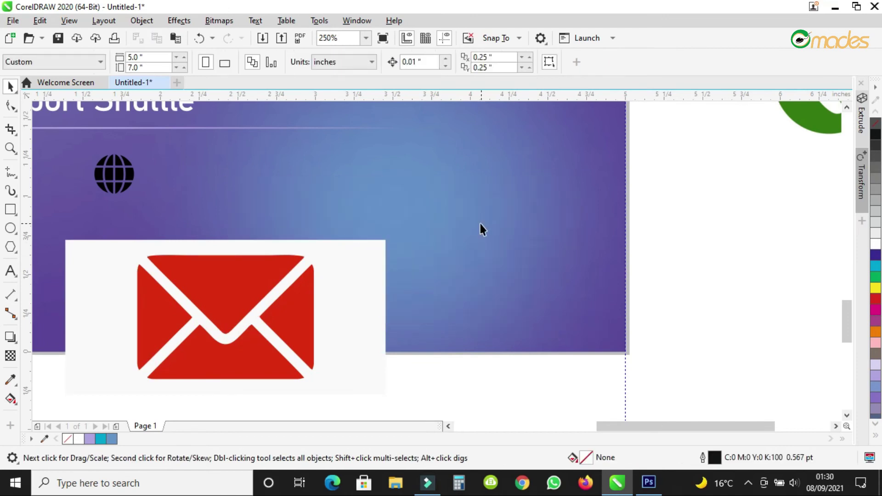
left_click_drag(297, 297, 473, 207)
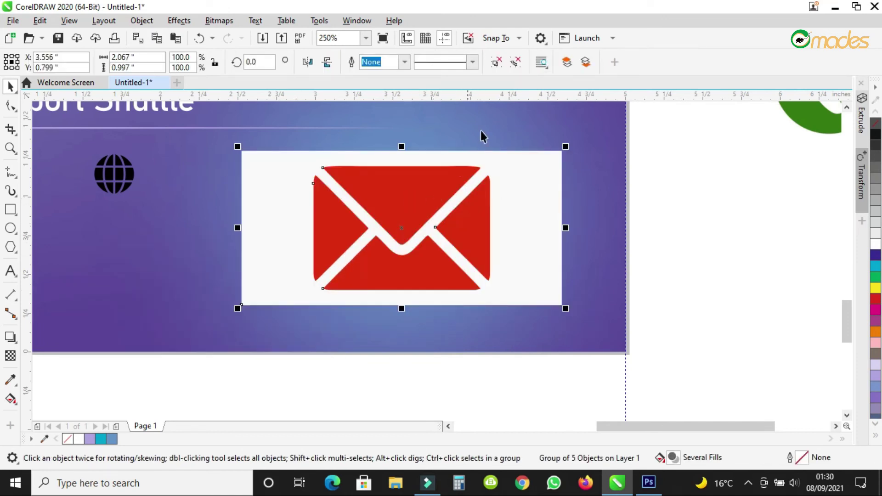
left_click(495, 68)
left_click(725, 197)
left_click(533, 198)
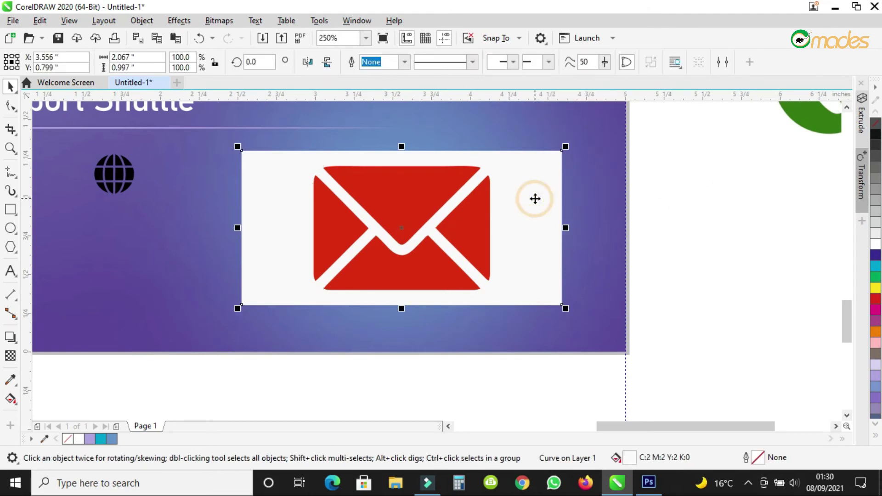
key("Delete")
left_click_drag(661, 138, 223, 333)
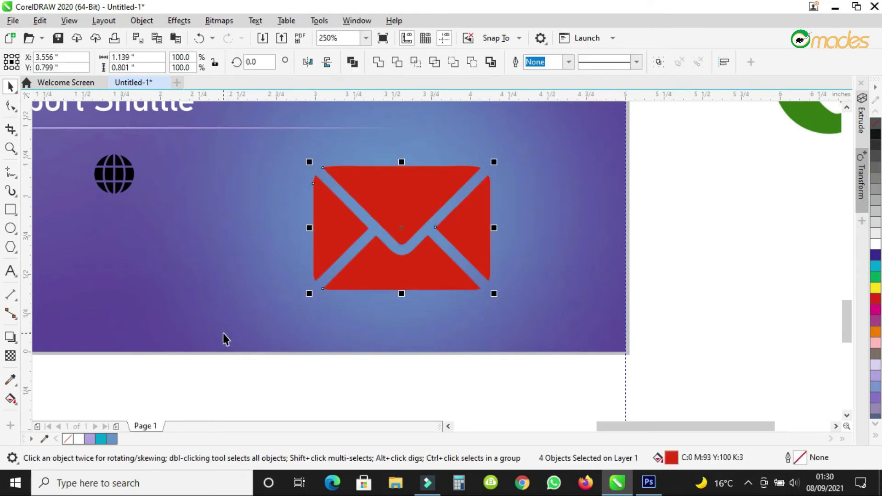
left_click(658, 62)
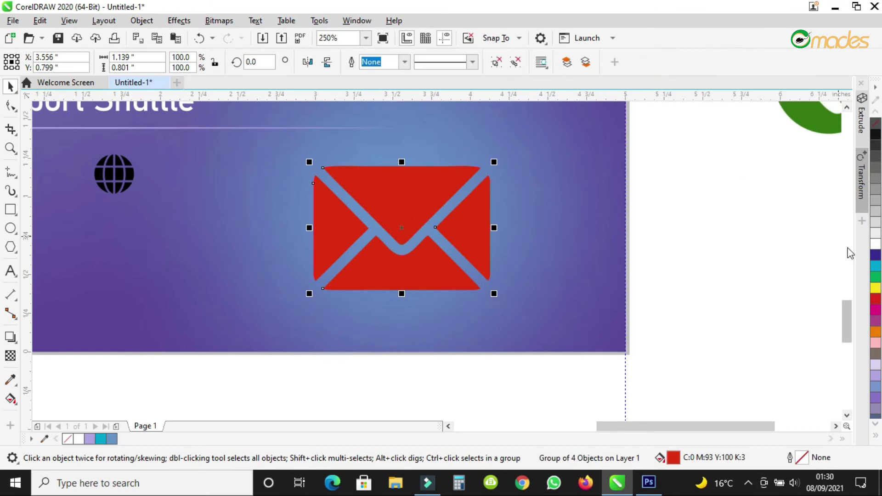
Colour the envelope and globe white, then shrink the envelope and place it beneath the globe.
left_click(875, 244)
left_click(114, 181)
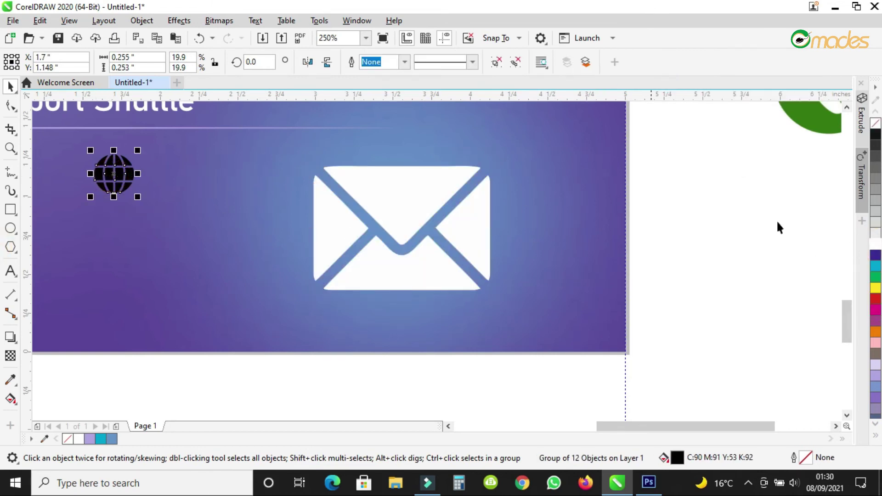
left_click(875, 246)
left_click(398, 205)
left_click_drag(496, 163, 114, 214)
left_click_drag(784, 132, 382, 276)
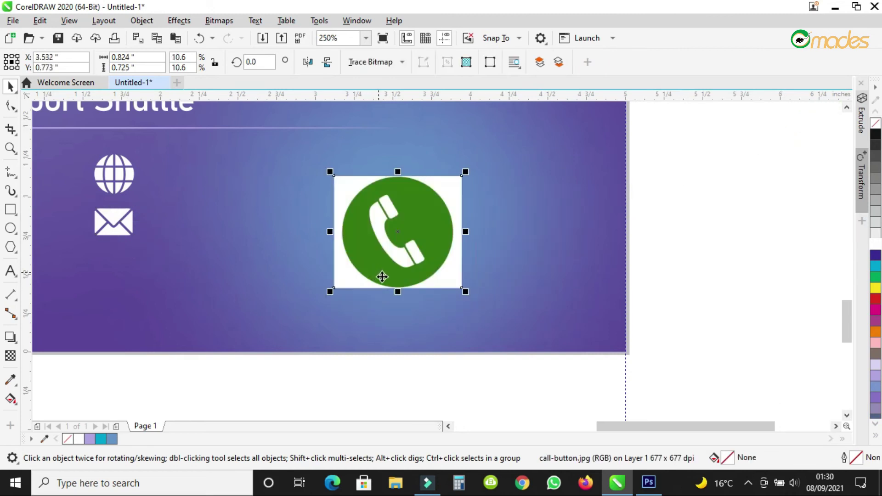
Convert the phone image to a bitmap, Quick Trace it, and delete the original picture.
left_click(219, 21)
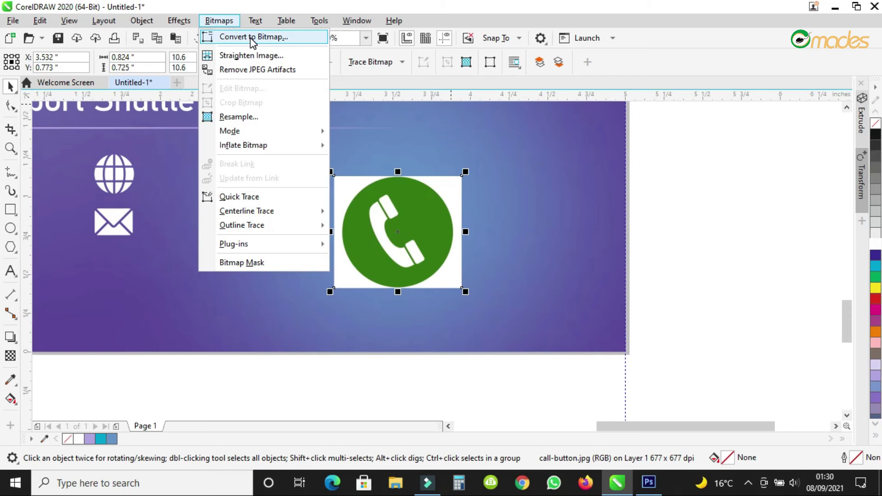
left_click(252, 38)
left_click(467, 310)
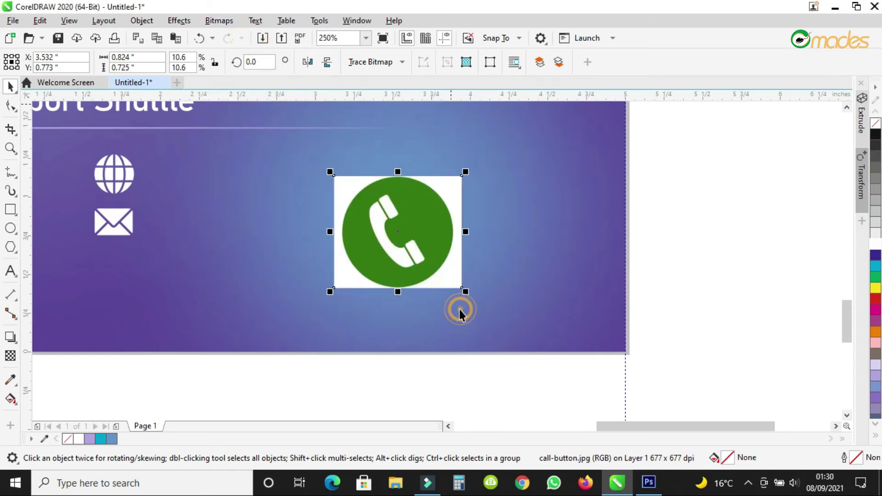
left_click(223, 22)
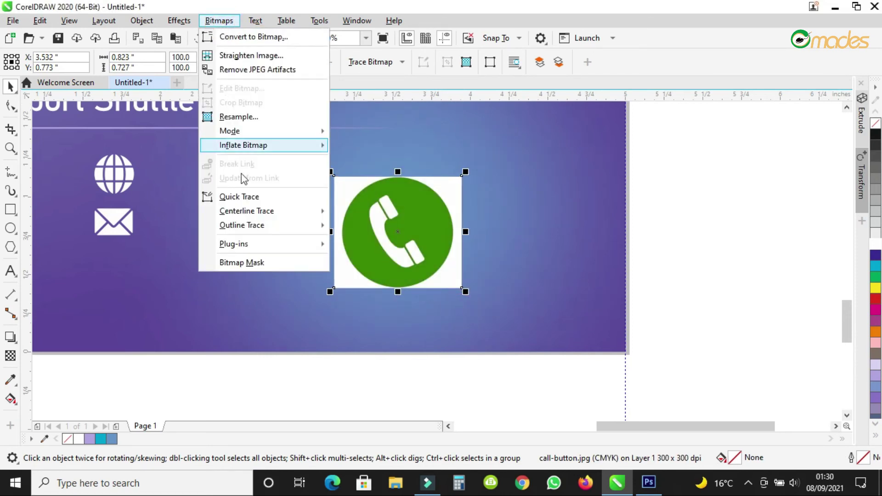
left_click(239, 197)
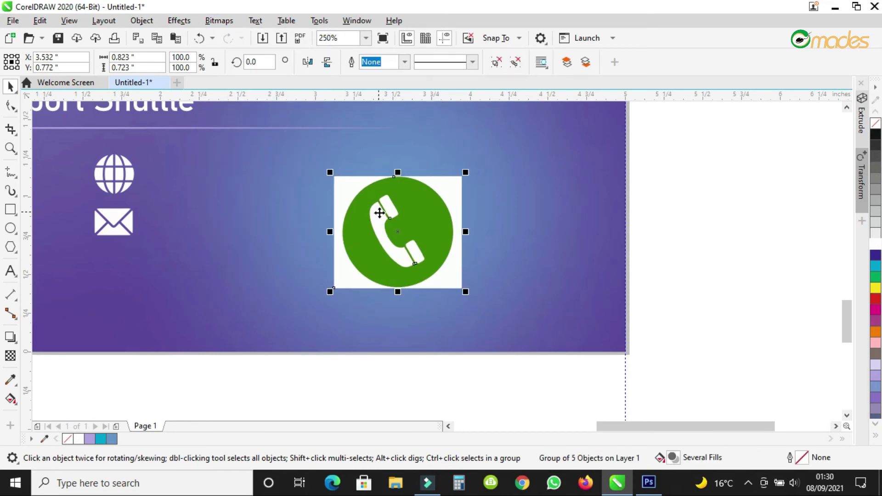
mouse_move(408, 213)
left_mouse_down()
mouse_move(304, 229)
mouse_move(410, 205)
left_mouse_up()
left_click(398, 216)
key("Delete")
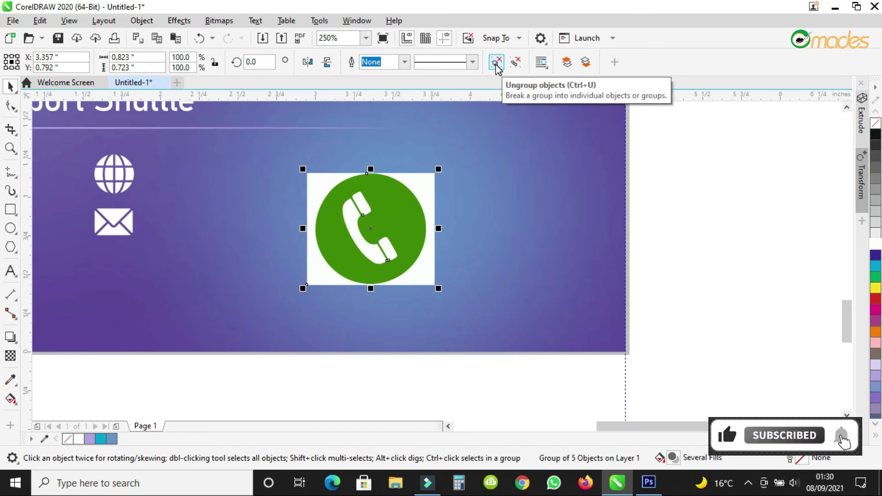
Ungroup the traced phone, delete its white square, make the circle white and the handset black.
left_click(496, 63)
left_click(693, 179)
left_click(423, 173)
key("Delete")
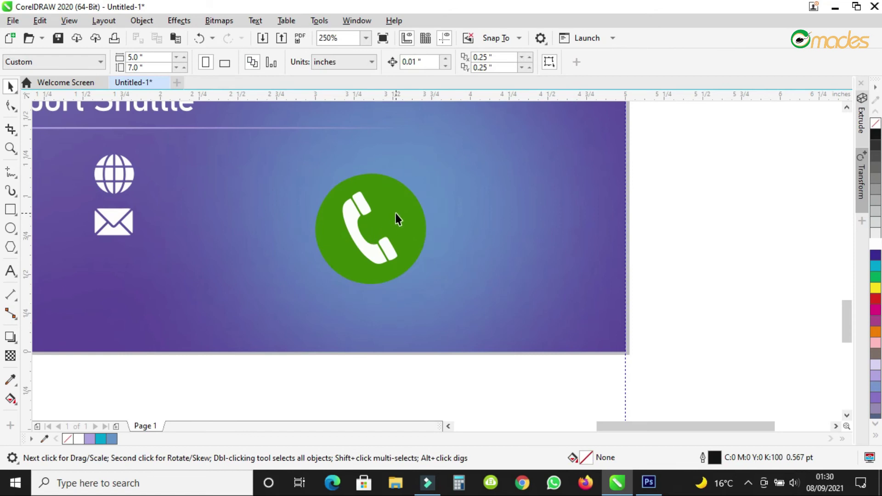
left_click(396, 214)
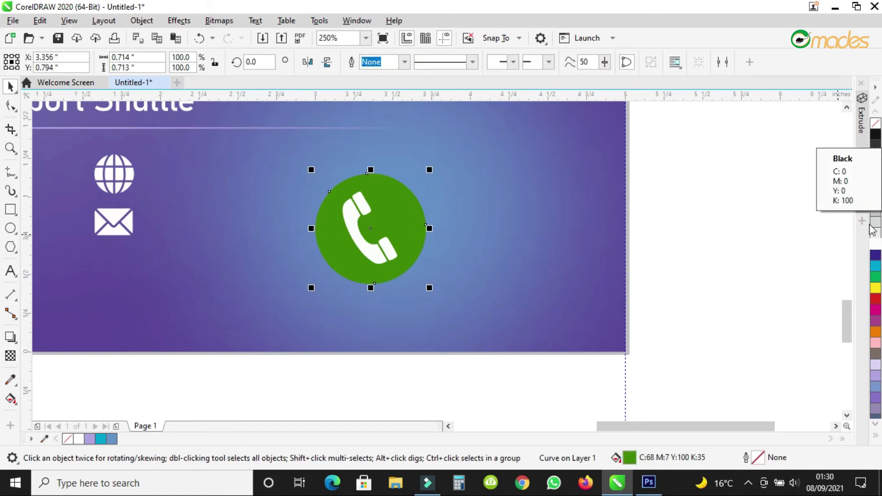
left_click(874, 232)
left_click(371, 217)
left_click_drag(729, 151, 263, 274)
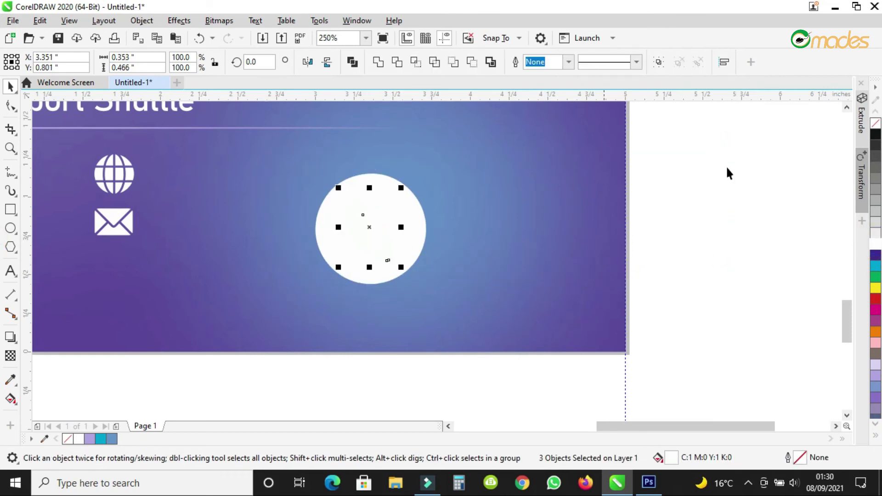
left_click(875, 134)
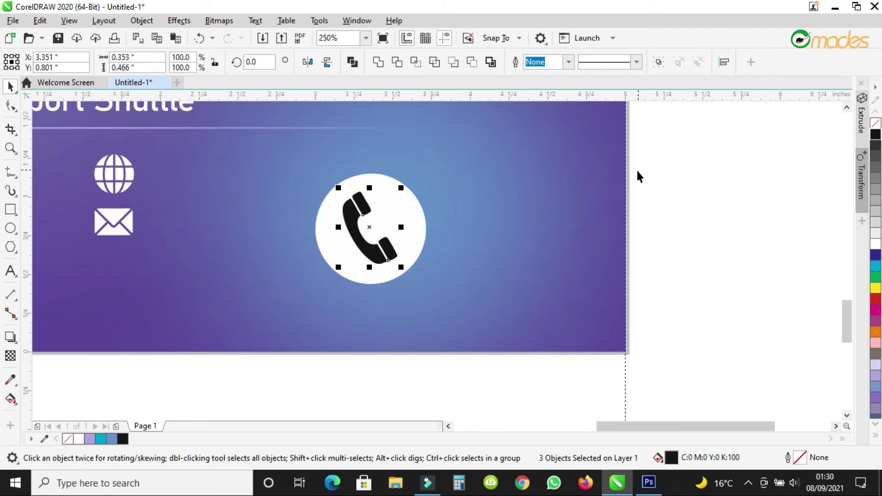
Eyedropper the background's blue-purple onto the handset body, earpiece and mouthpiece.
left_click(10, 379)
left_click(243, 240)
scroll(363, 227, "up", 4)
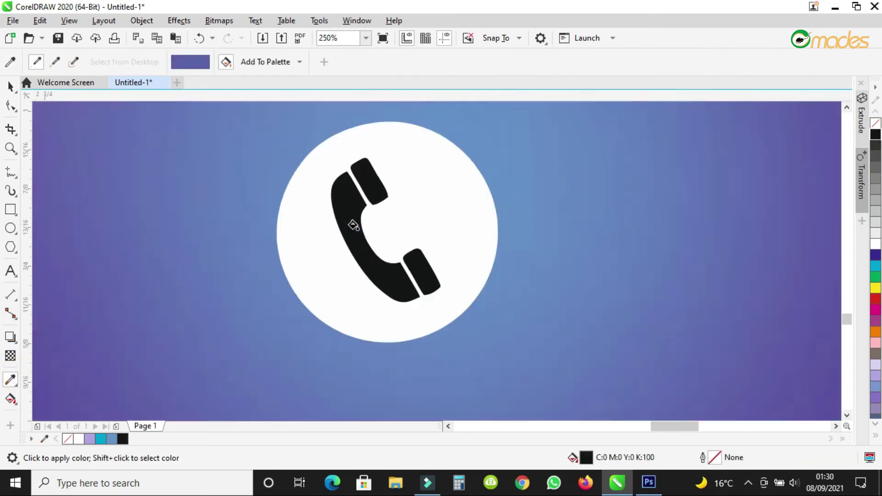
left_click(352, 213)
left_click(391, 143)
left_click(482, 299)
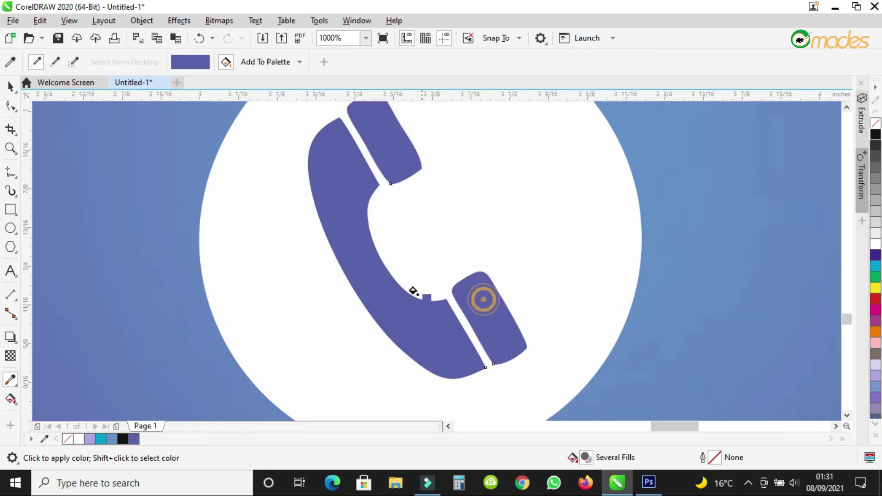
scroll(416, 291, "down", 4)
Group the handset with its white circle and shrink the icon beneath the envelope.
left_click(10, 86)
left_click_drag(728, 185, 306, 394)
left_click(659, 63)
left_click_drag(476, 219, 169, 316)
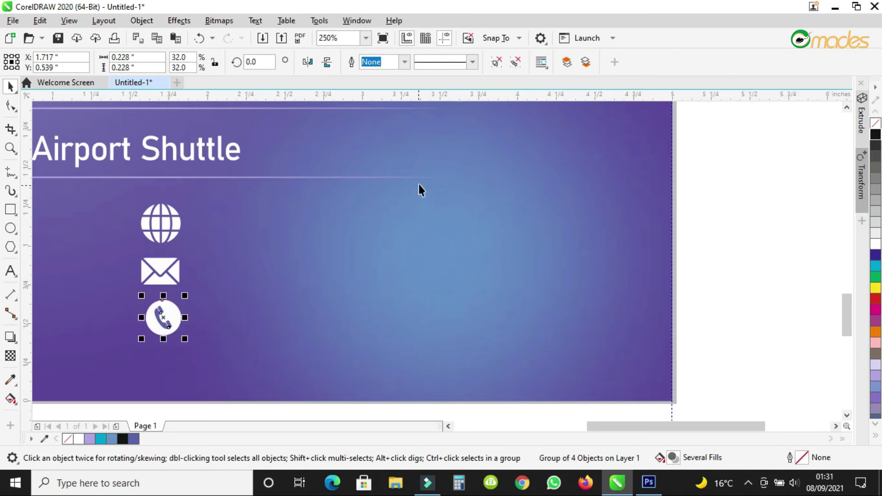
Add a vertical guide near the right edge and bring the scaled-down globe and envelope beside it.
scroll(419, 189, "down", 5)
scroll(379, 188, "up", 5)
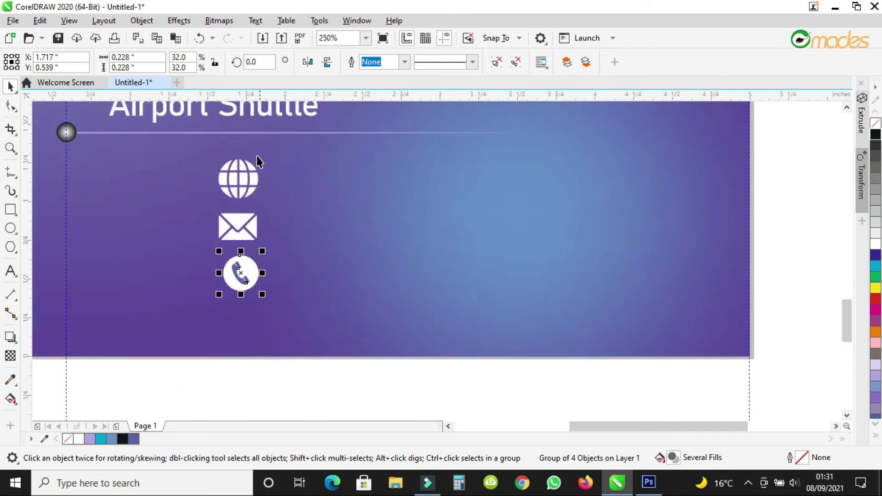
left_click_drag(239, 180, 641, 183)
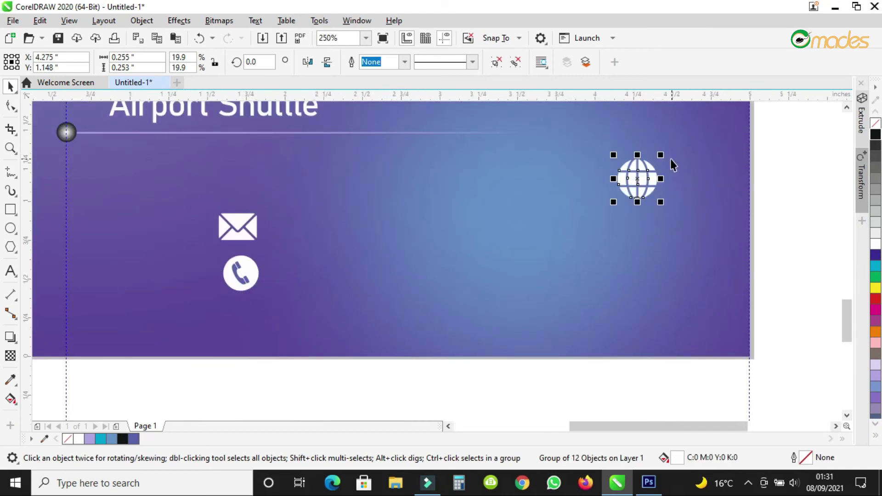
left_click_drag(661, 155, 654, 161)
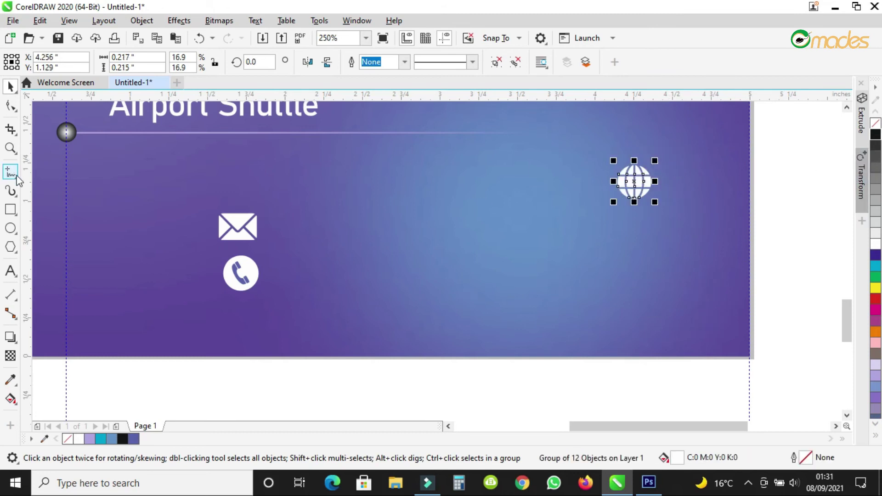
left_click_drag(27, 211, 669, 222)
left_click(634, 181)
left_click_drag(613, 200, 658, 176)
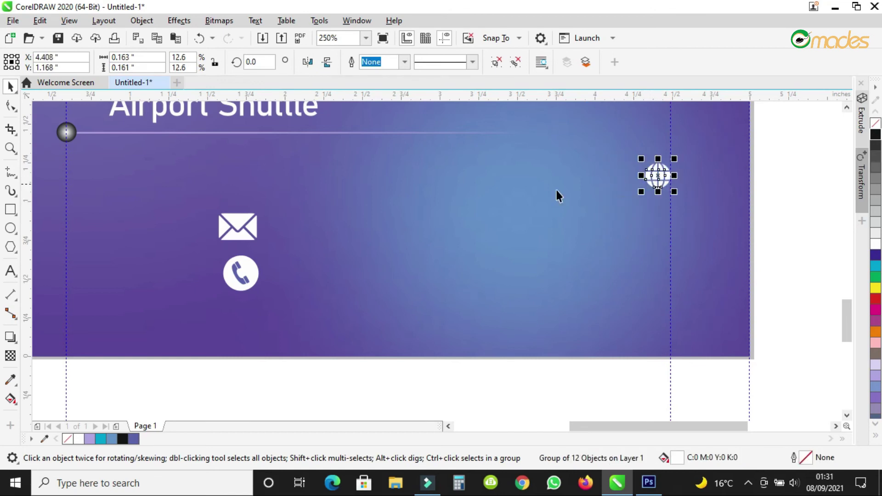
left_click_drag(254, 224, 662, 221)
left_click_drag(625, 247, 659, 215)
Order the icons phone, envelope, globe down the guide, resizing envelope and globe to match.
left_click_drag(660, 176, 664, 269)
left_click_drag(230, 275, 658, 202)
left_click_drag(664, 275, 660, 251)
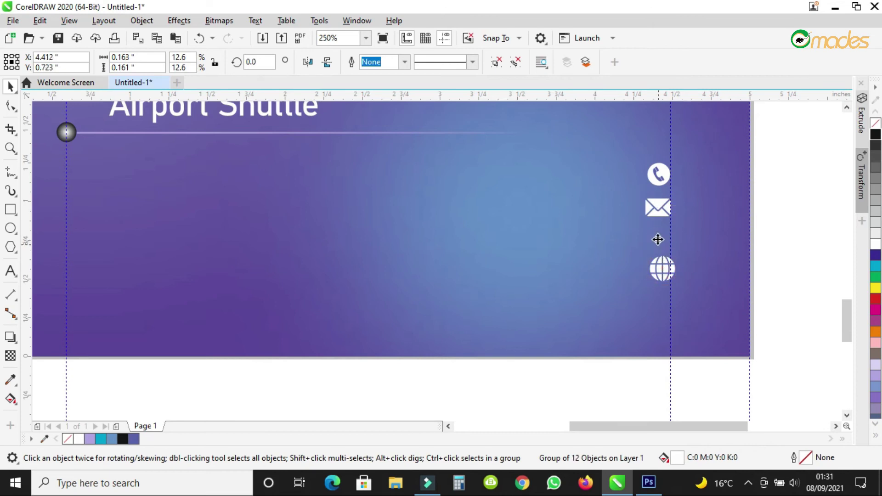
left_click(658, 212)
left_click_drag(641, 220, 645, 221)
left_click(652, 251)
left_click_drag(641, 263, 658, 244)
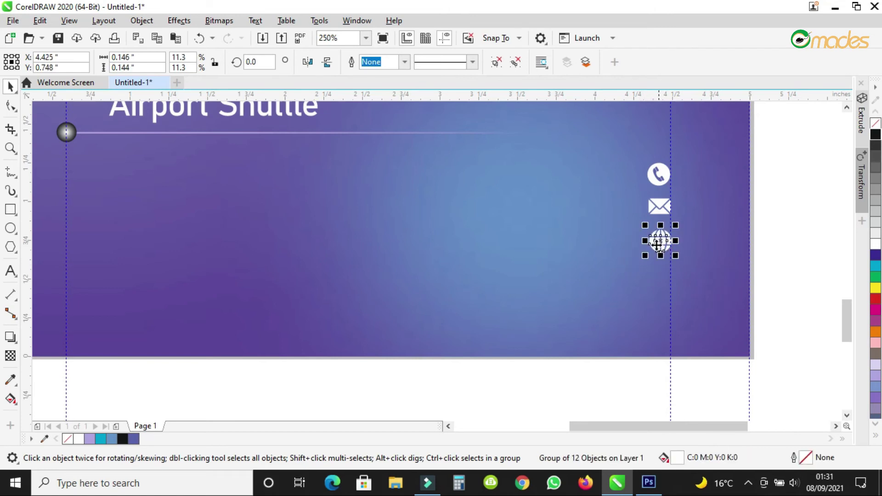
scroll(657, 244, "down", 2)
scroll(657, 244, "up", 2)
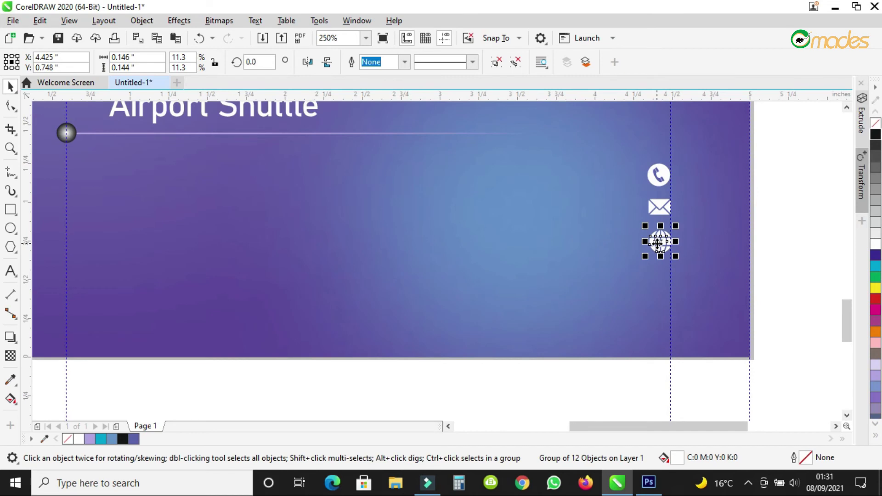
Type the phone number as a text line, colour it white, and scale it down small.
left_click(10, 271)
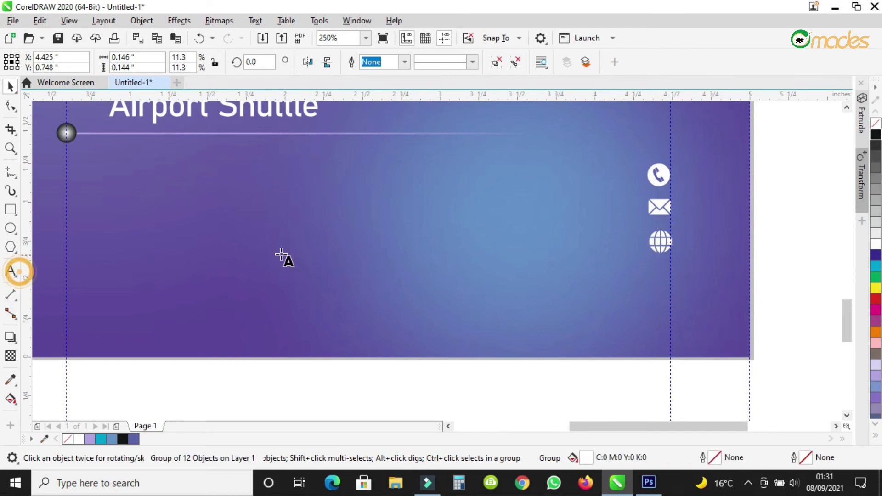
left_click(260, 222)
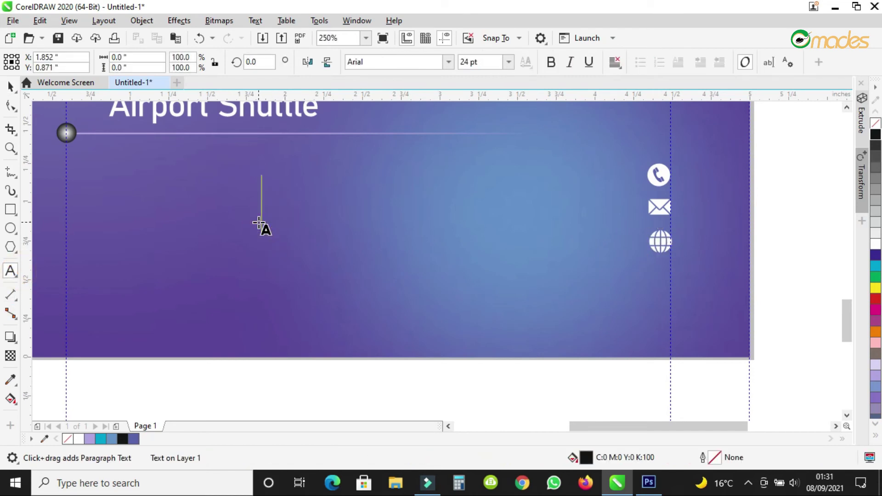
type("001")
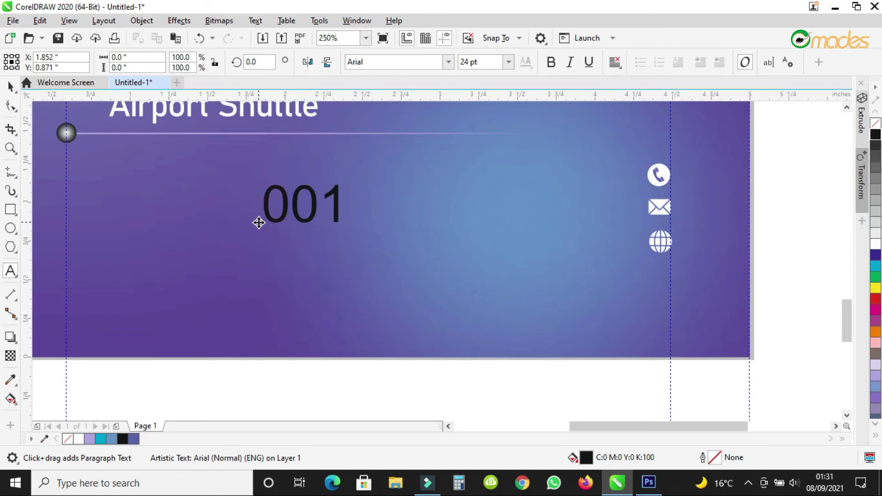
type(" 23456789")
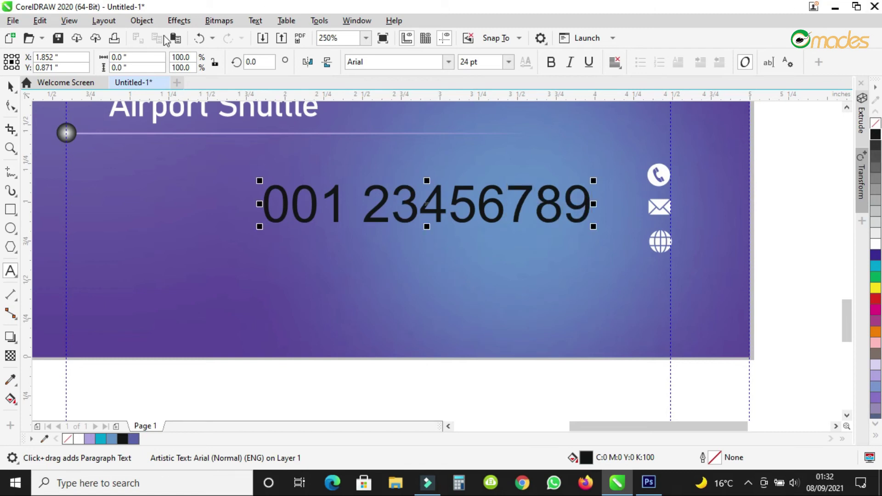
left_click(12, 85)
left_click(875, 240)
left_click_drag(593, 229, 563, 211)
Drop a copy of the phone-number line below it beside the envelope icon.
right_click(563, 211)
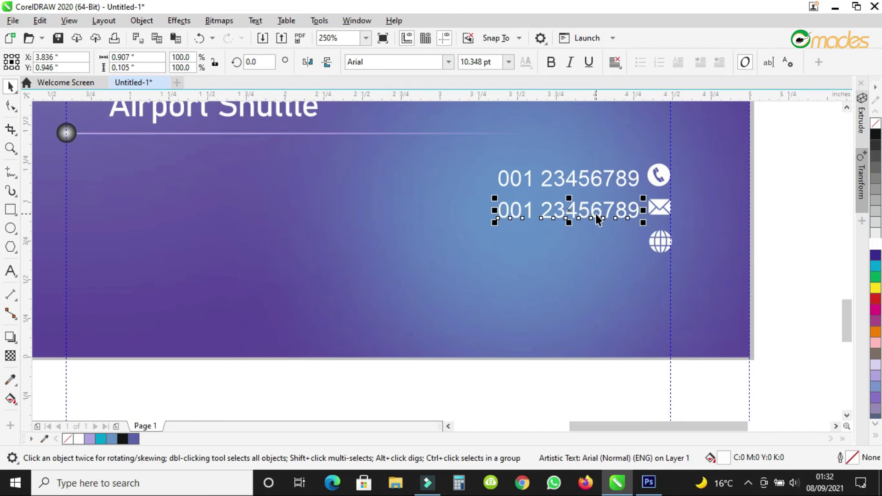
left_click(660, 211)
left_click(657, 208)
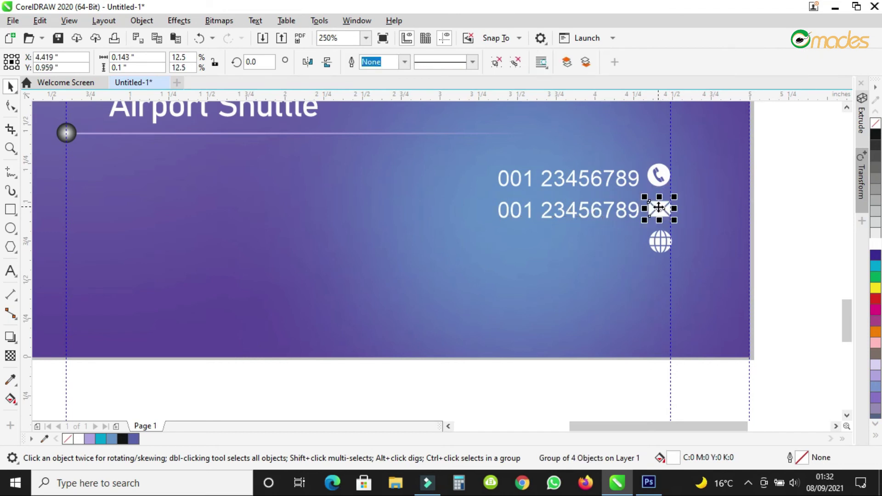
double_click(624, 213)
key("ctrl+a")
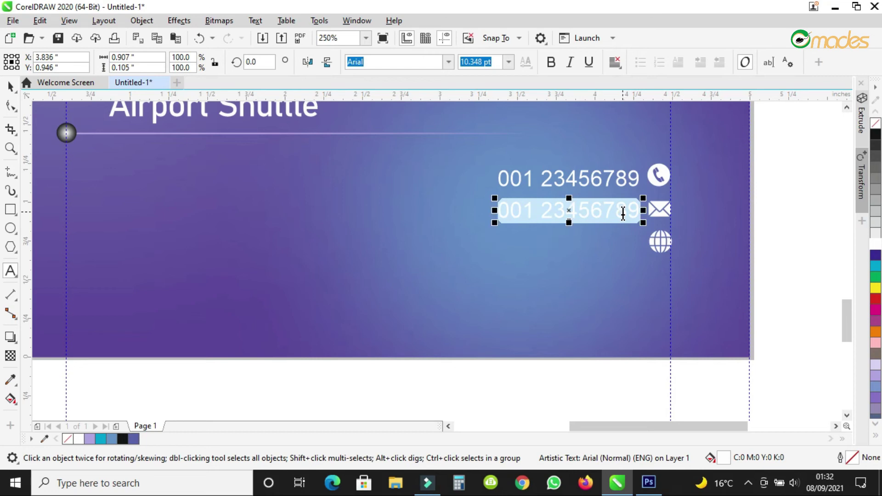
scroll(676, 230, "up", 4)
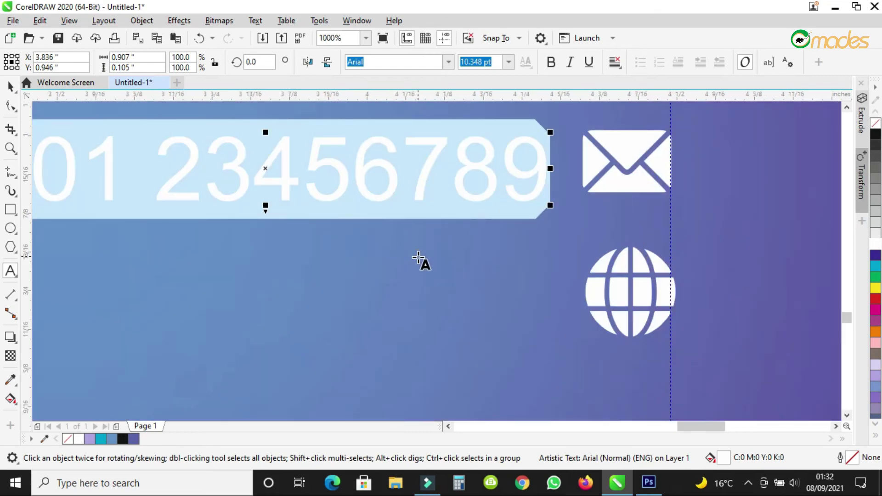
left_click(419, 260)
scroll(488, 241, "down", 2)
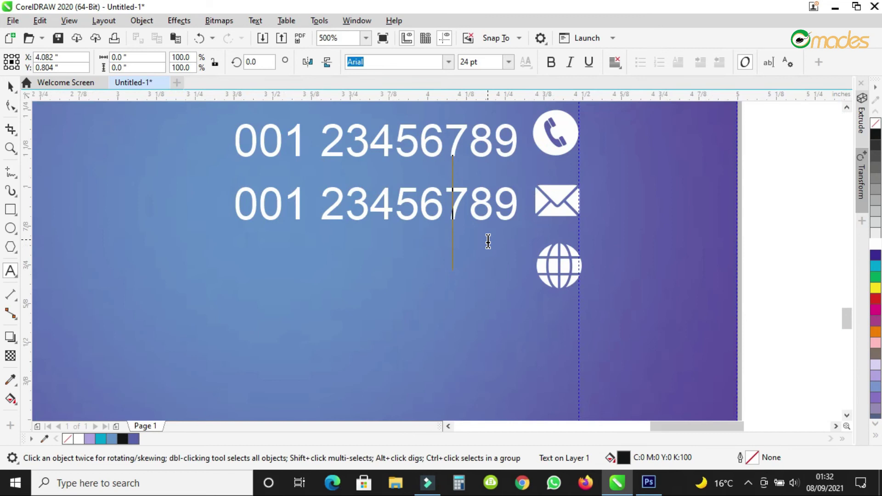
Replace the copy's text with a two-line street address ending 'United State of America'.
triple_click(372, 202)
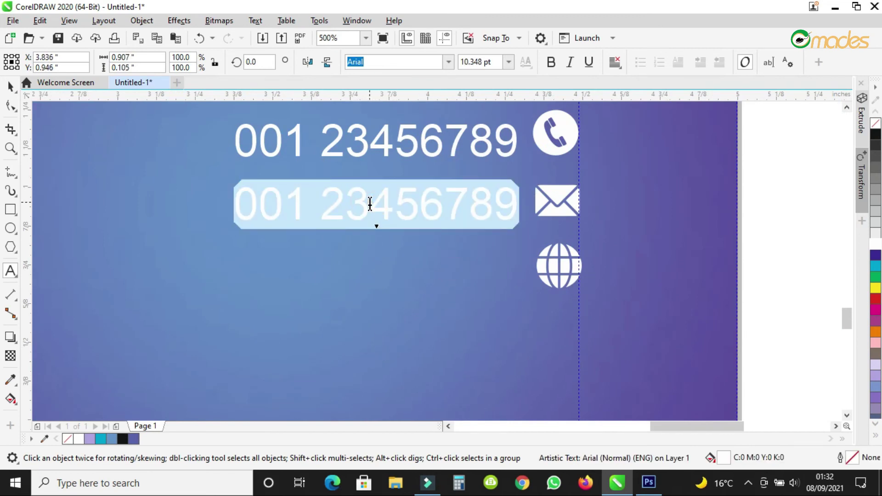
type("lpt")
key("BackSpace")
key("BackSpace")
key("BackSpace")
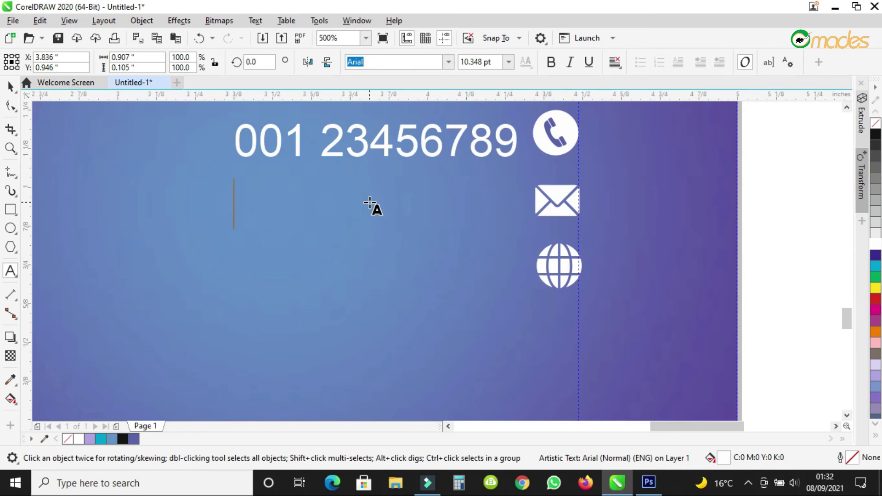
type("LPT")
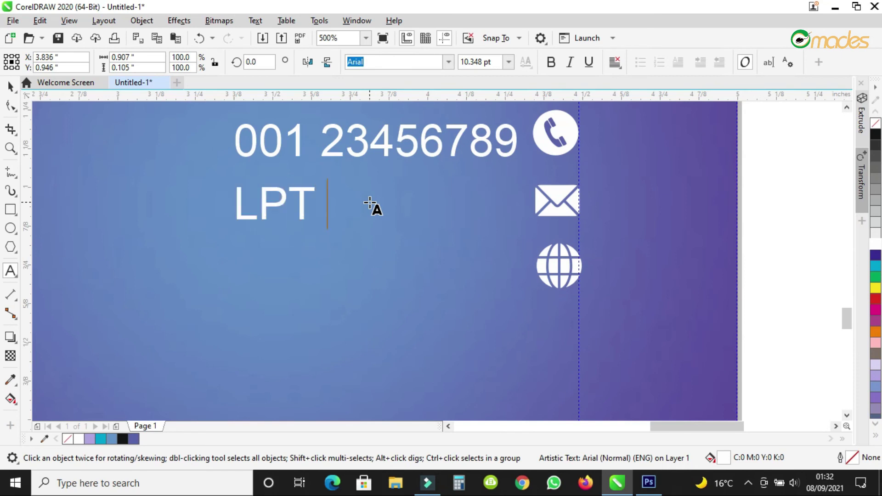
type(" Street")
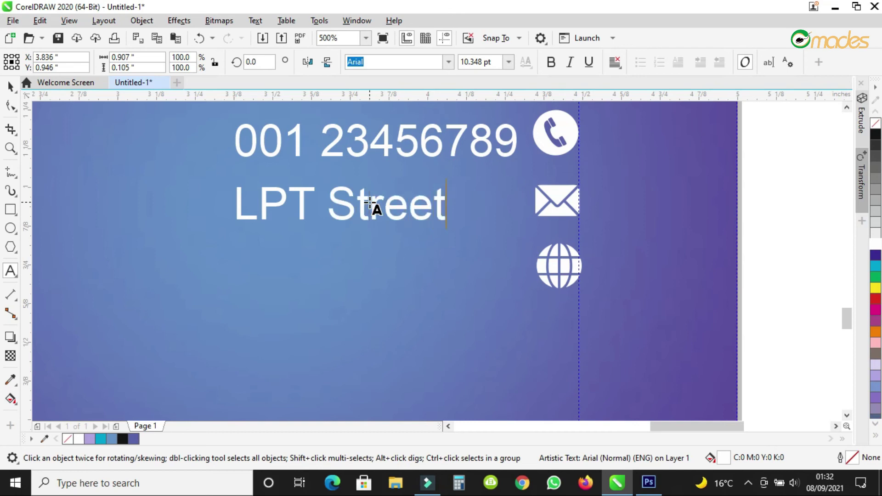
type(", Oh")
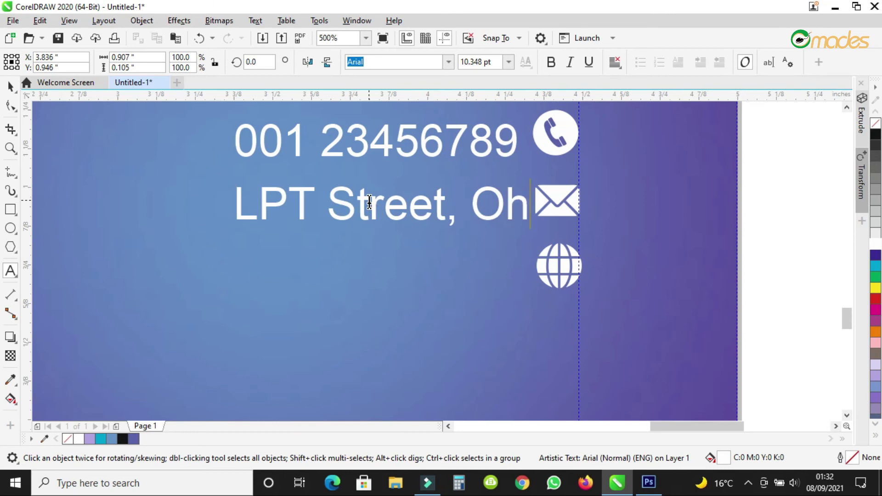
type("io")
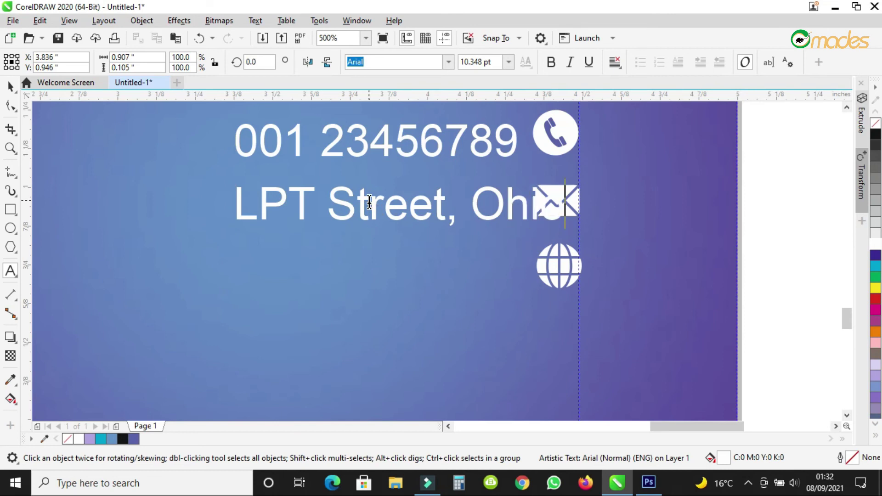
key("Return")
type("USA")
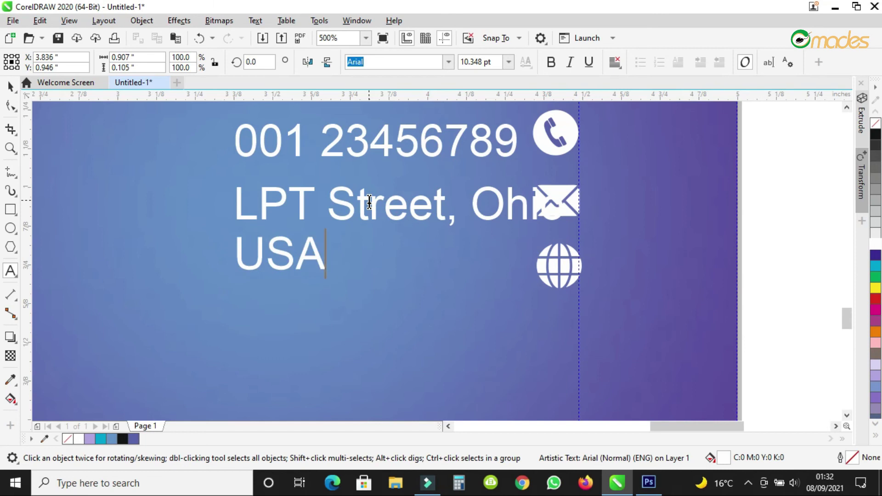
key("BackSpace")
key("BackSpace")
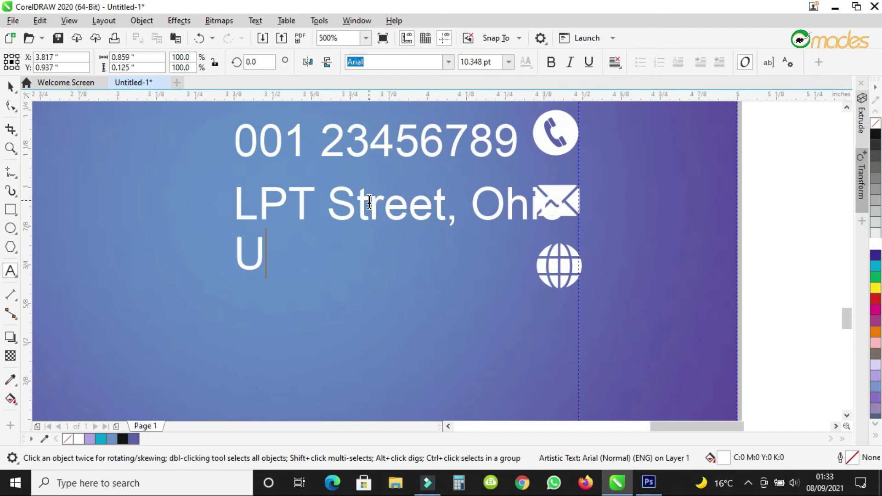
type("nite")
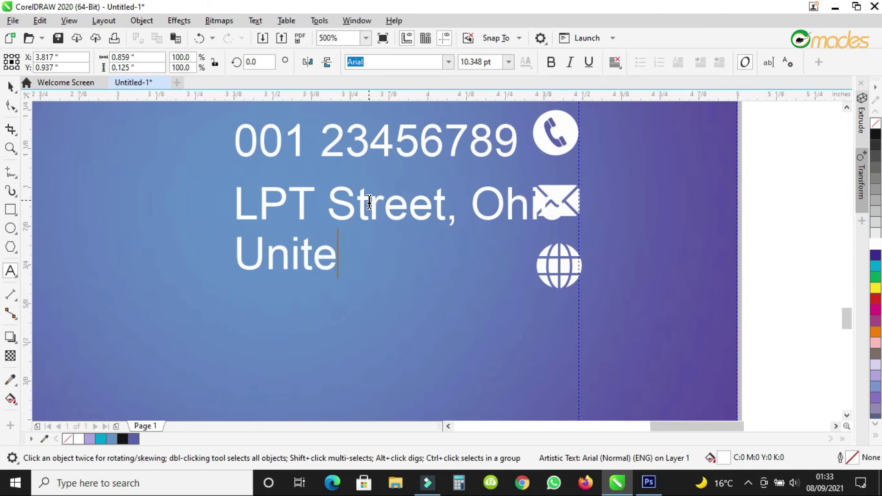
type("d Sta")
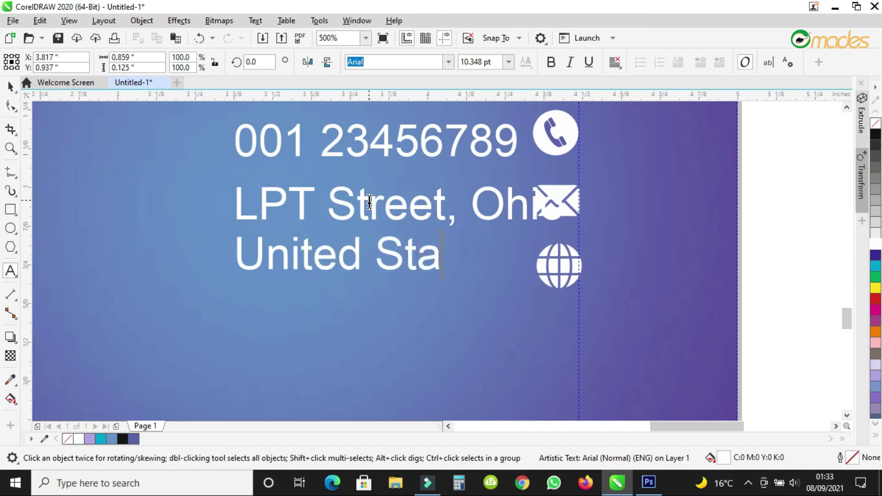
type("te")
type(" o")
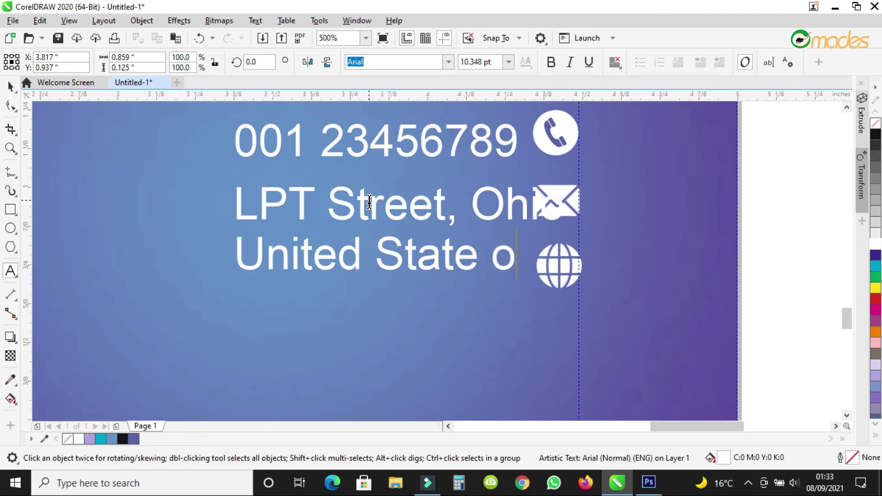
type("f America")
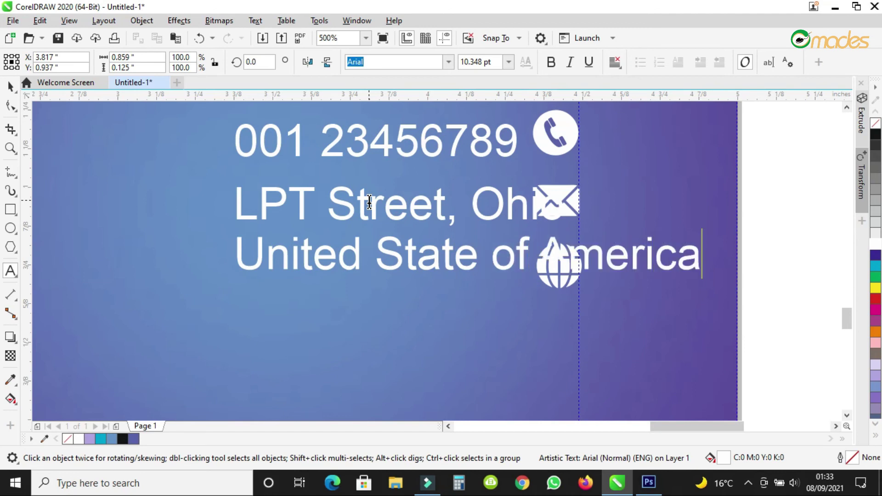
key("Escape")
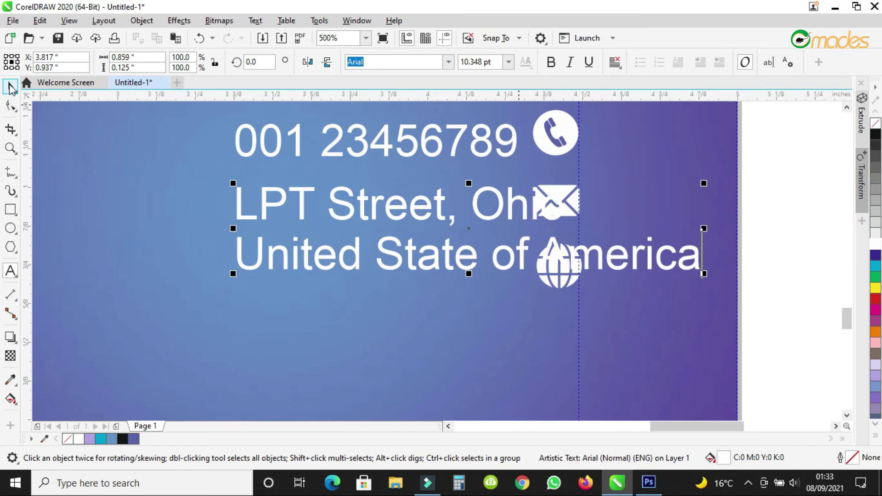
Scale down the address, right-align it, tighten its line spacing and move it under the phone number.
left_click_drag(703, 274, 483, 262)
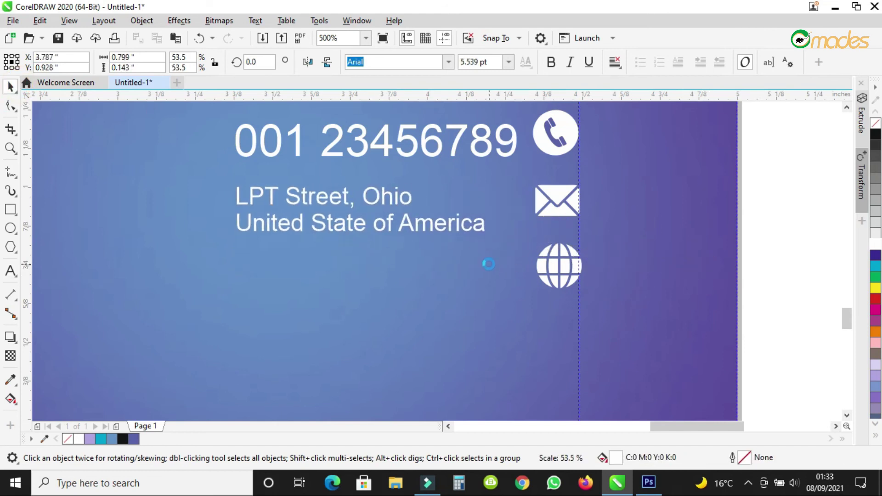
left_click(615, 62)
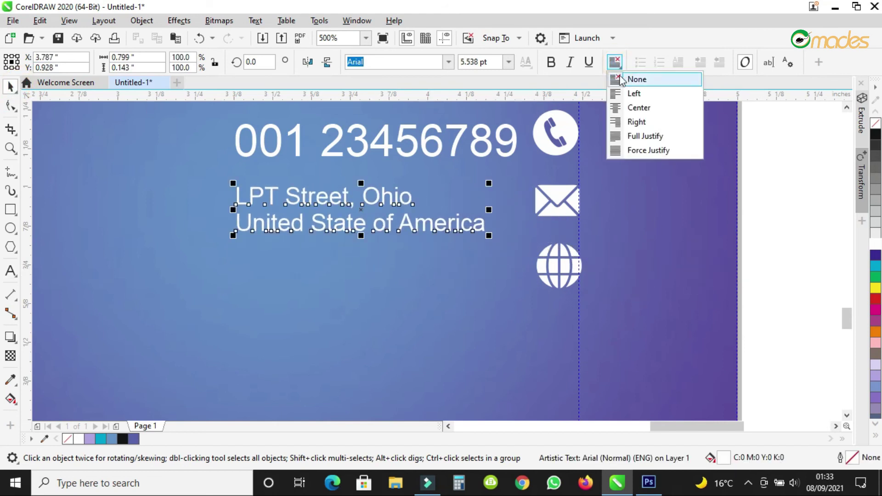
left_click(617, 128)
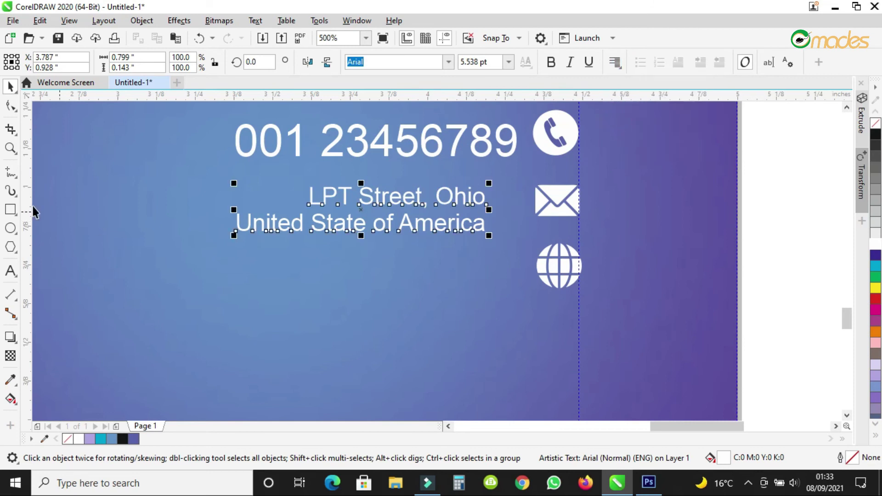
left_click(11, 106)
left_click_drag(233, 237, 233, 232)
left_click(12, 86)
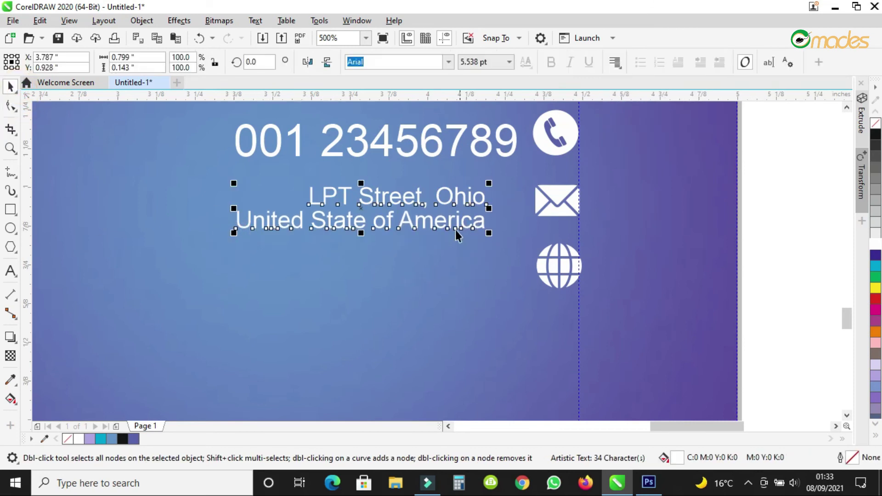
left_click_drag(376, 207, 389, 200)
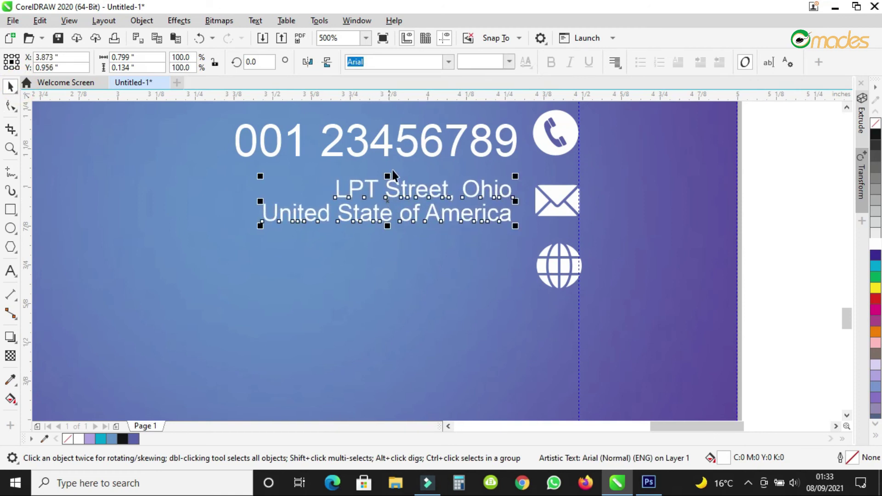
Set the address text to 9 pt to match the phone number.
left_click(398, 142)
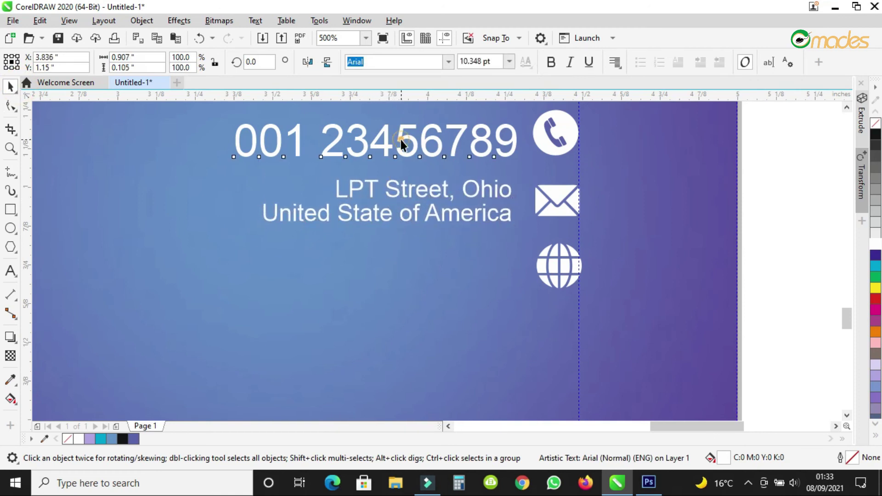
left_click(433, 196)
left_click(509, 61)
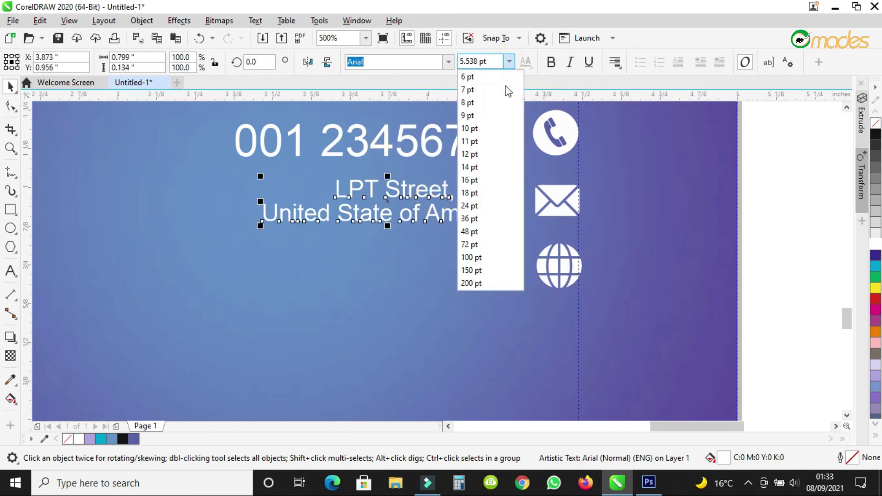
left_click(473, 117)
left_click(475, 124)
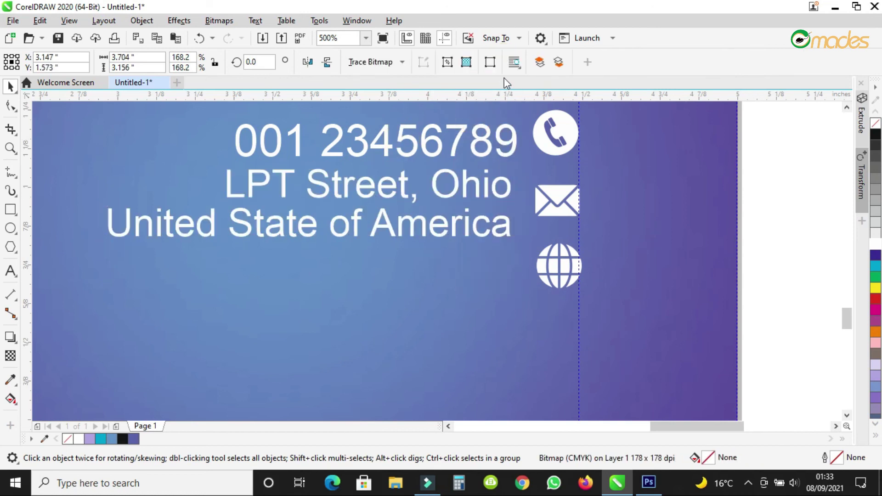
left_click(473, 183)
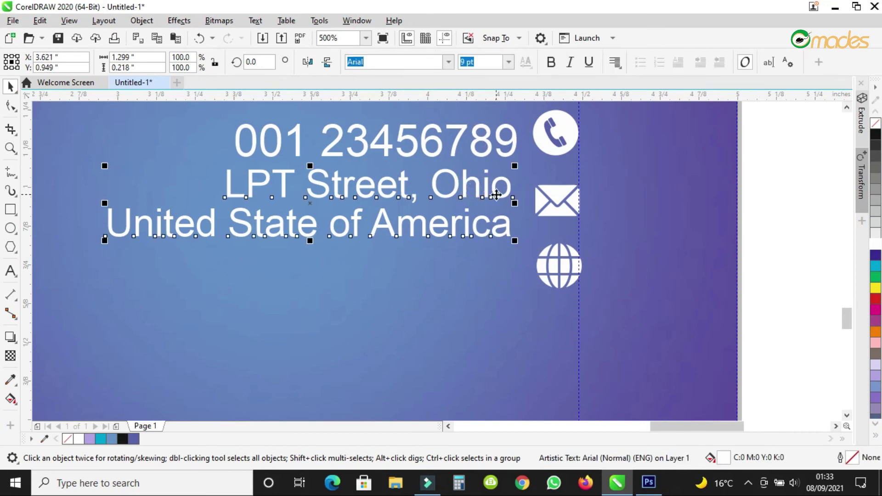
scroll(487, 191, "down", 2)
scroll(492, 195, "up", 1)
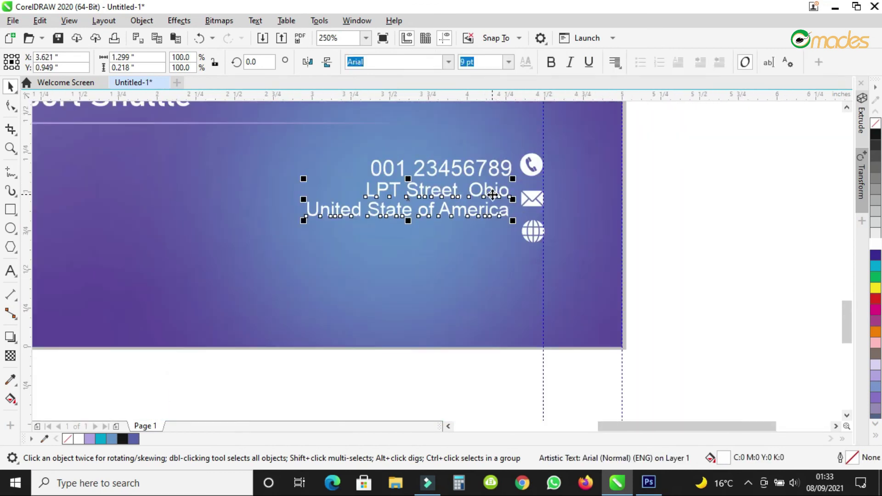
Move the globe icon lower and the envelope icon down beside the address.
left_click_drag(691, 184, 511, 248)
left_click(650, 226)
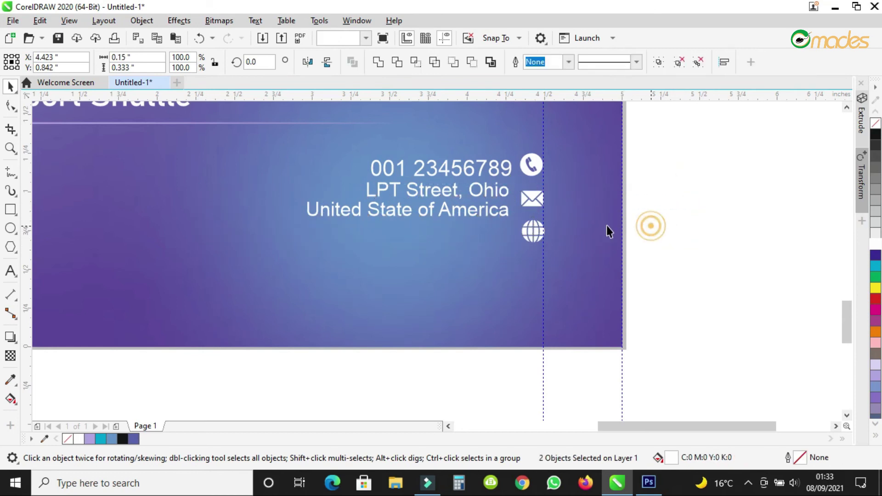
left_click(537, 233)
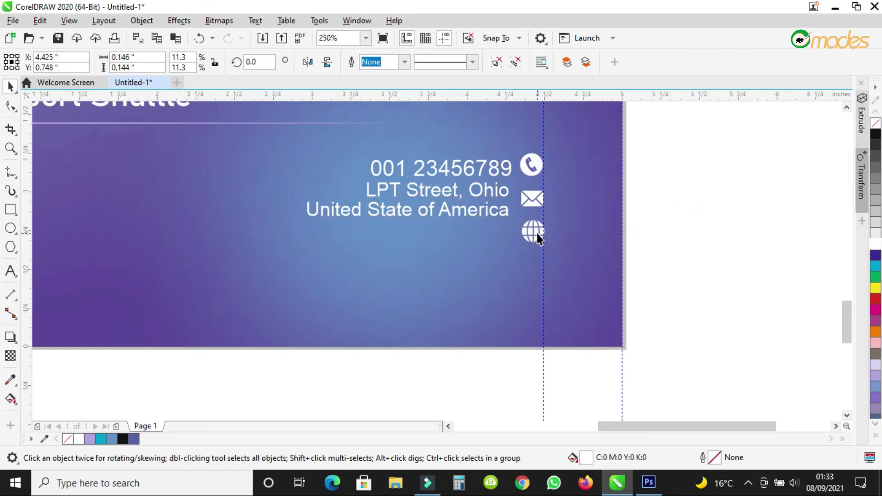
left_click_drag(536, 233, 538, 260)
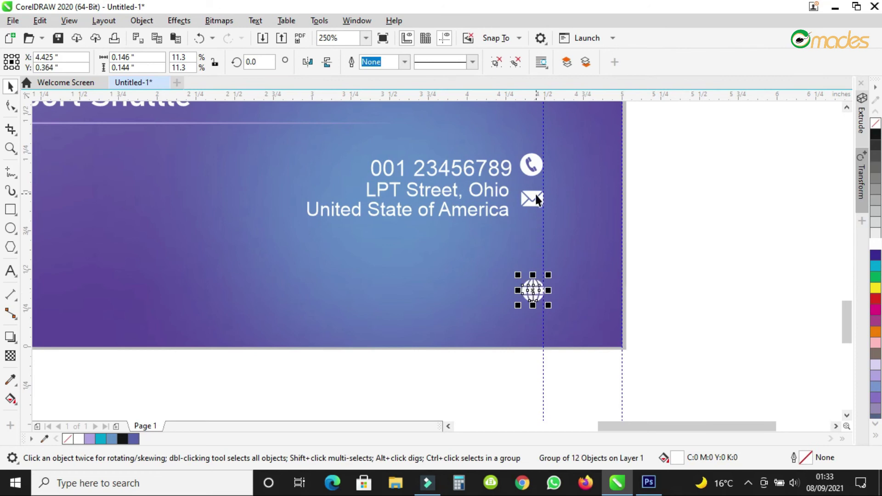
left_click_drag(536, 199, 537, 215)
Tighten the line spacing so the second address line sits closer to the first.
left_click(504, 211)
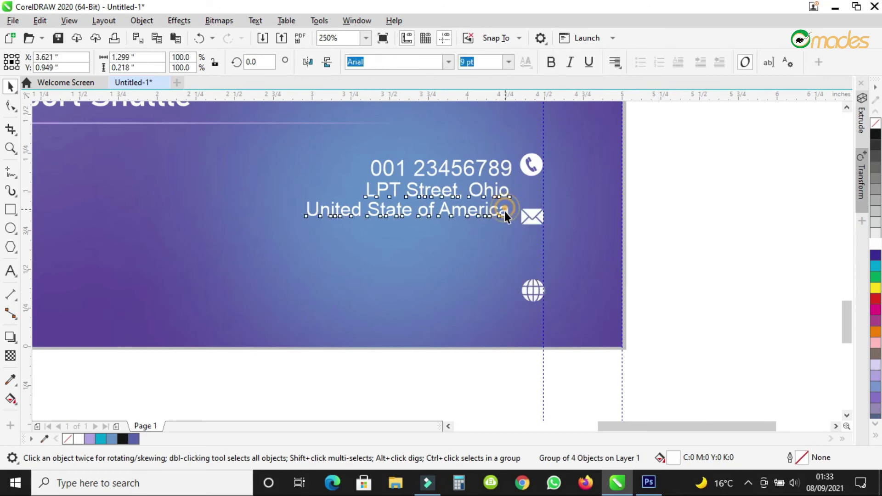
scroll(445, 206, "up", 1)
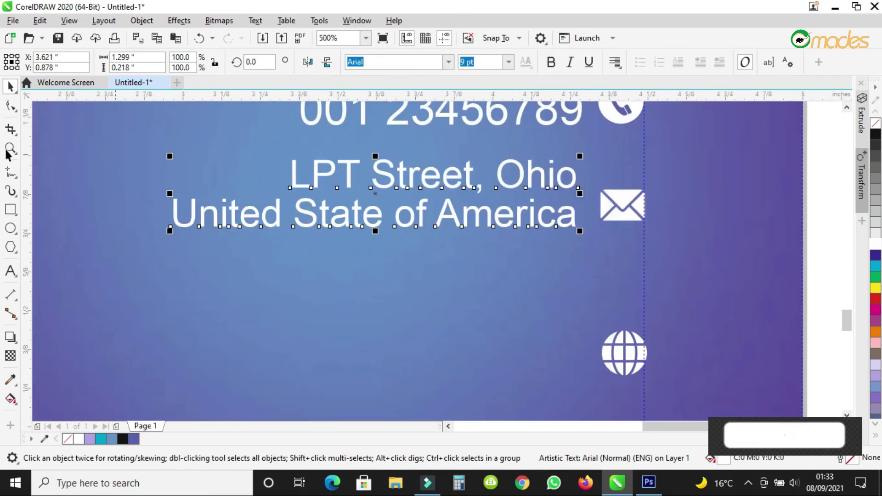
left_click(10, 105)
left_click_drag(581, 238, 558, 233)
left_click_drag(182, 232, 181, 228)
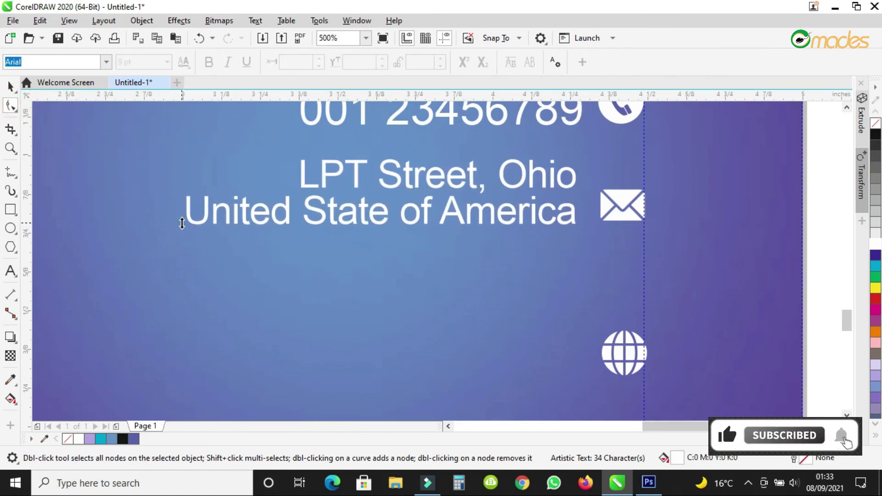
left_click(10, 86)
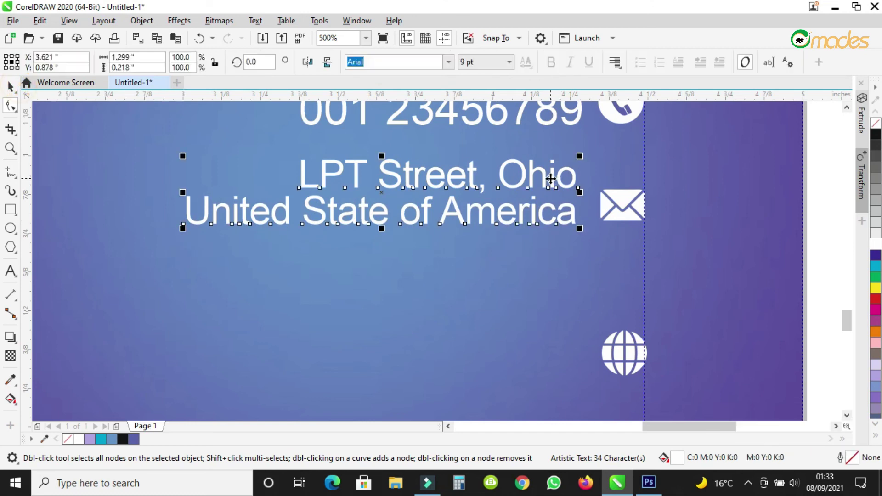
Move the phone, address and icon objects together higher on the flyer.
left_click(528, 183)
scroll(572, 149, "down", 2)
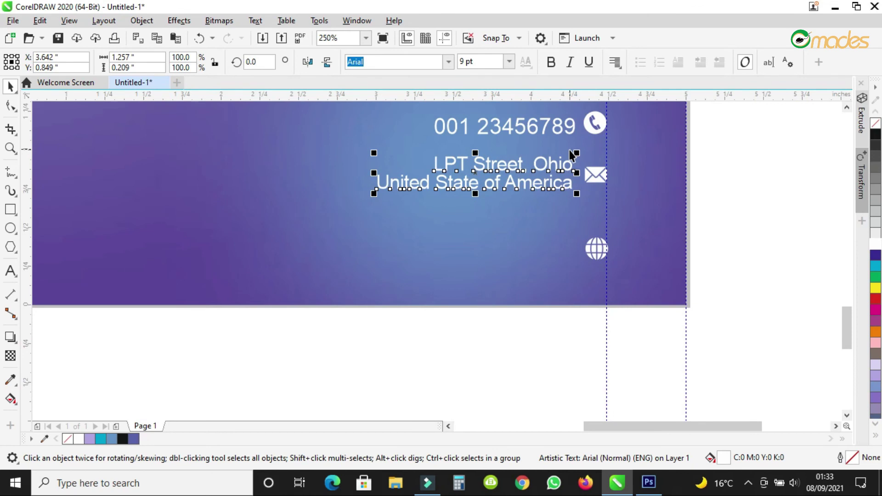
scroll(572, 154, "down", 1)
left_click_drag(733, 125, 387, 260)
left_click_drag(537, 169, 539, 144)
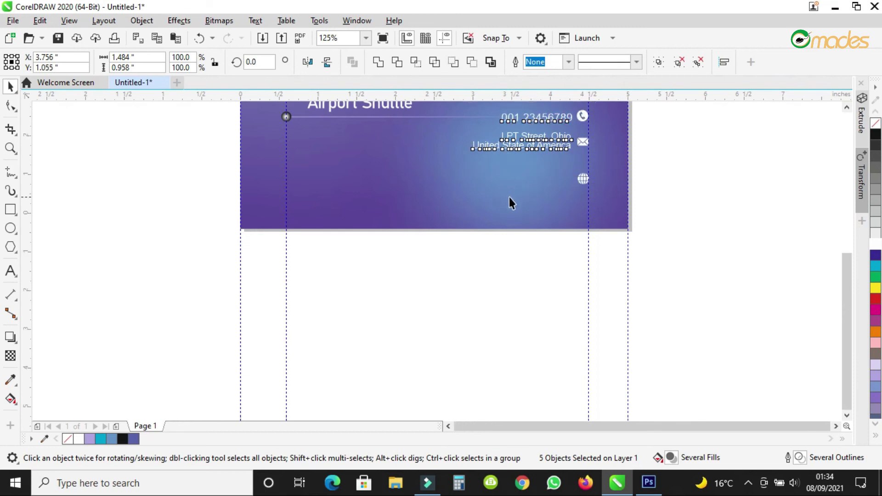
scroll(509, 197, "down", 1)
left_click(703, 192)
scroll(516, 162, "up", 2)
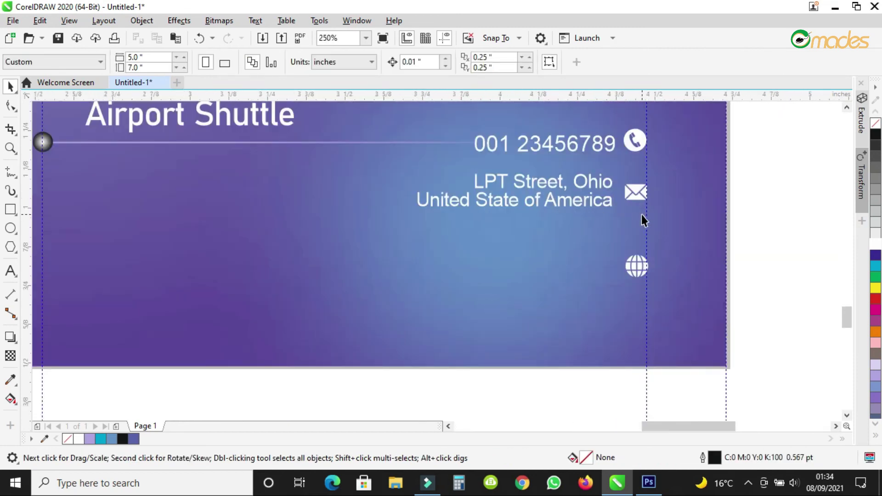
Add a bold white '@' scaled to about 42%, aligned between the envelope and globe icons.
scroll(641, 214, "up", 1)
left_click(10, 271)
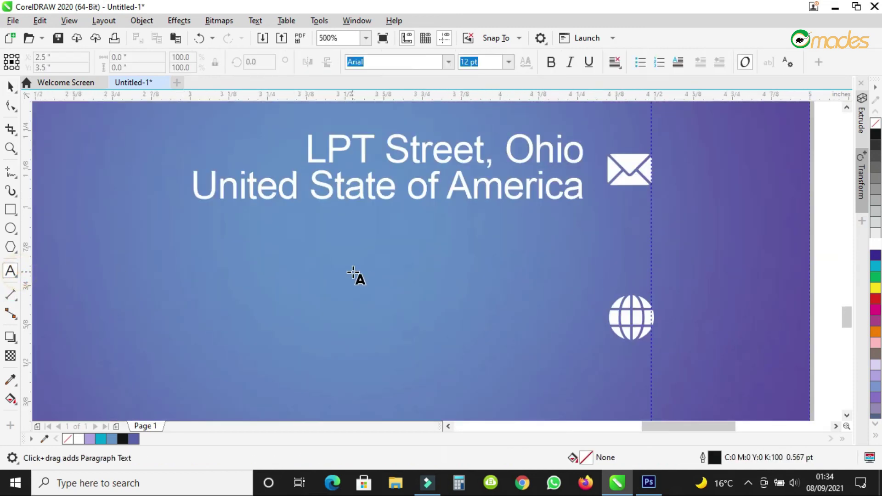
left_click(353, 273)
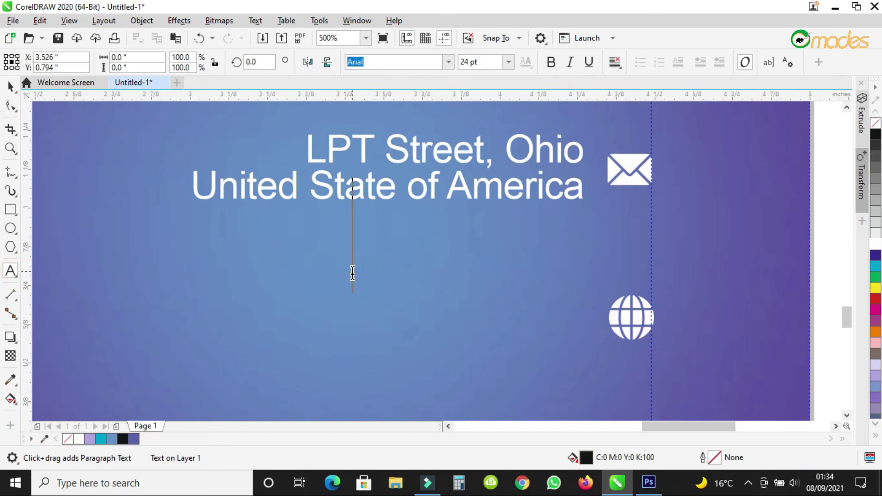
type("@")
left_click(10, 86)
left_click(553, 63)
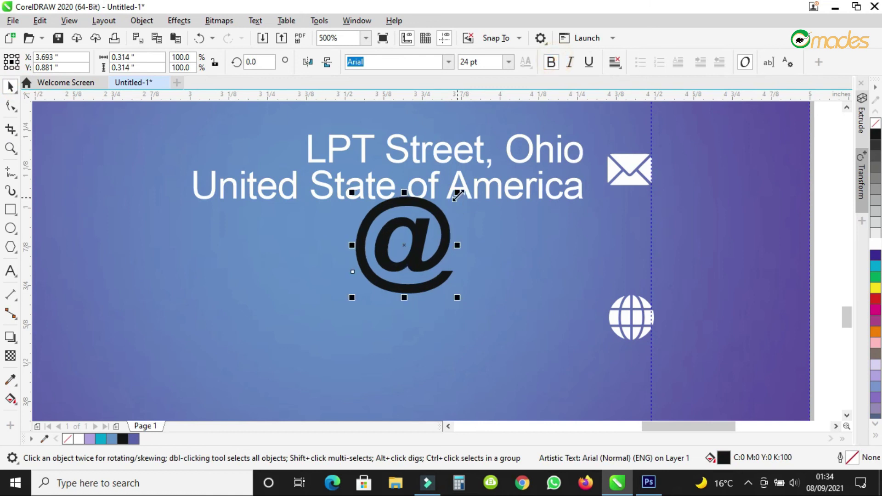
left_click_drag(458, 193, 661, 241)
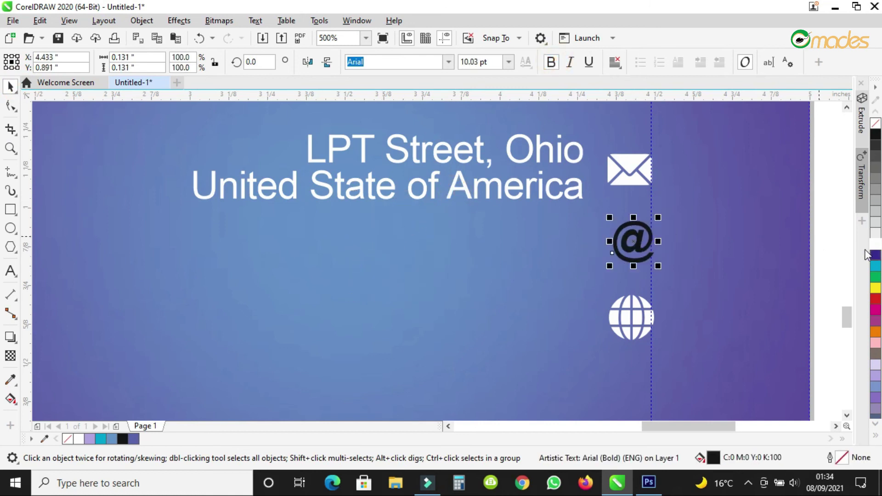
left_click(876, 233)
left_click_drag(641, 238, 641, 236)
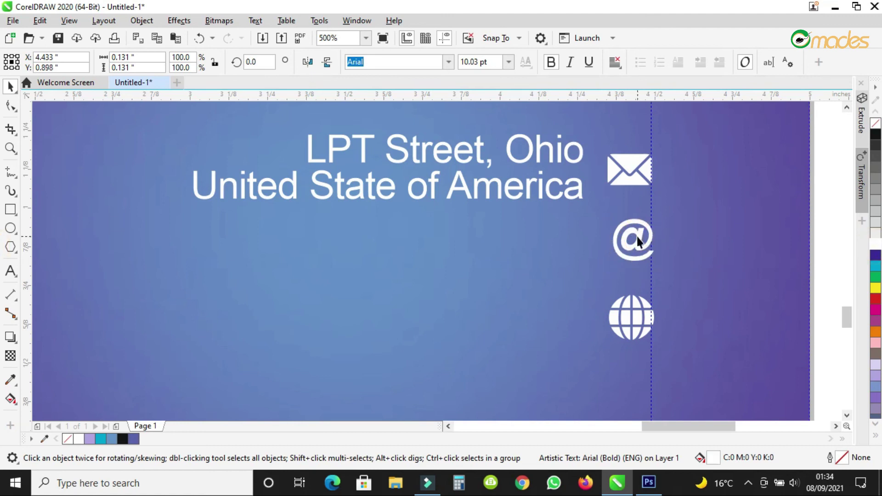
Duplicate the address below, retype it as the email address, and align it with the @ icon.
left_click_drag(465, 153, 460, 227)
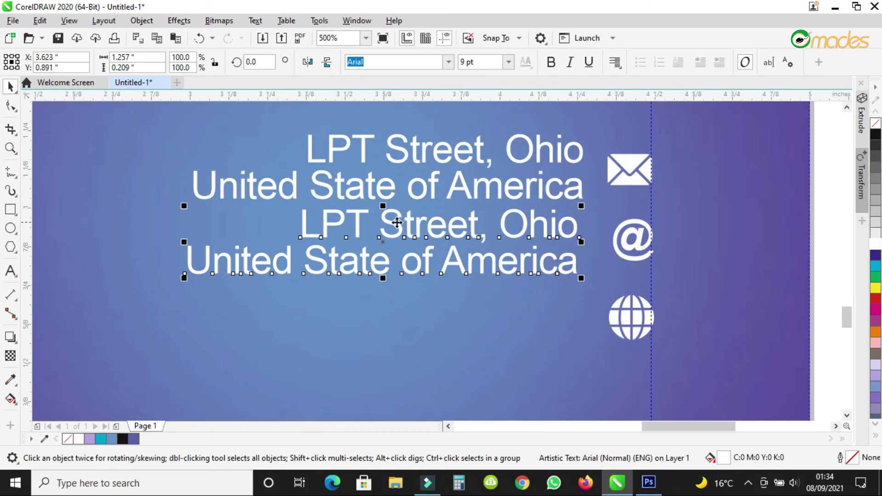
double_click(305, 216)
left_click_drag(305, 217, 639, 257)
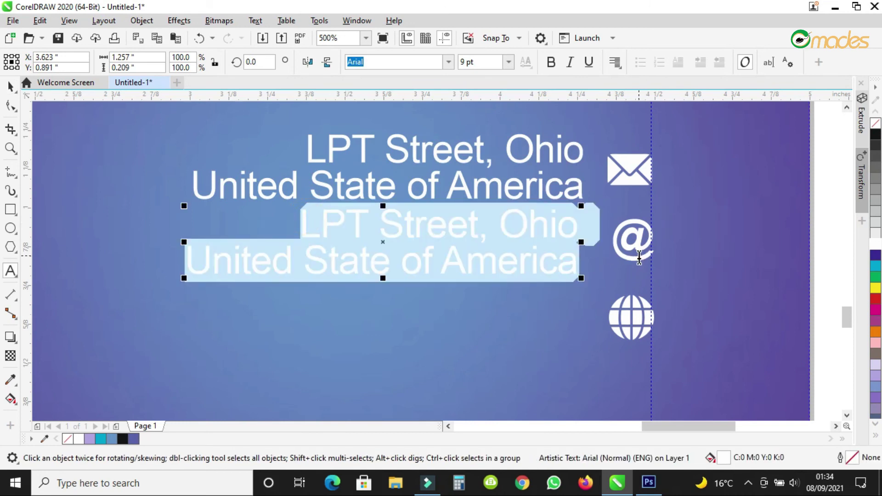
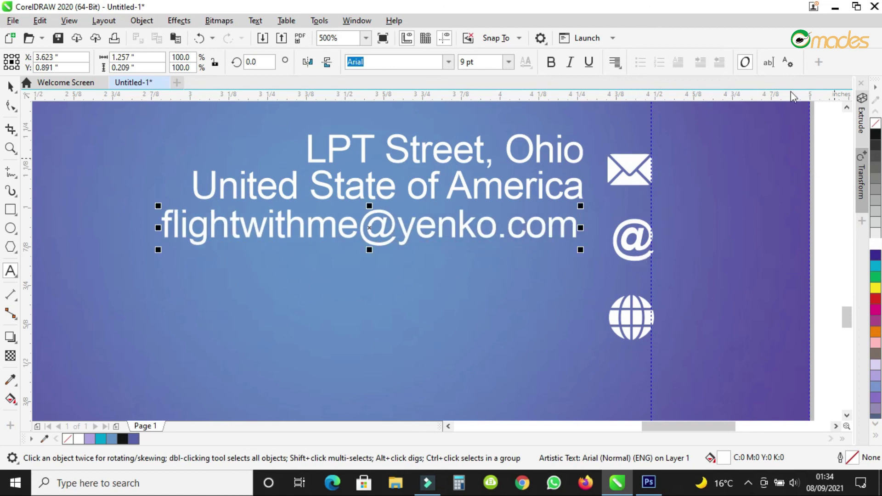
left_click(10, 86)
left_click_drag(531, 224, 501, 320)
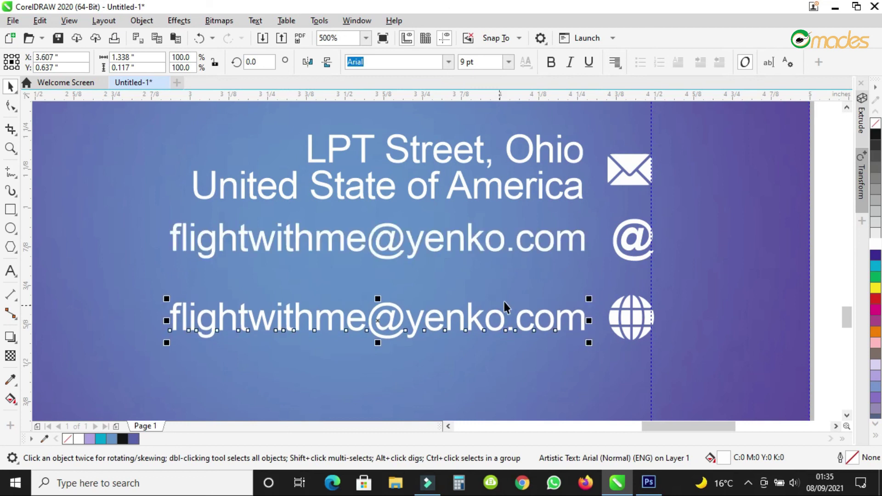
Shrink the globe icon slightly.
left_click(558, 237)
left_click(613, 235)
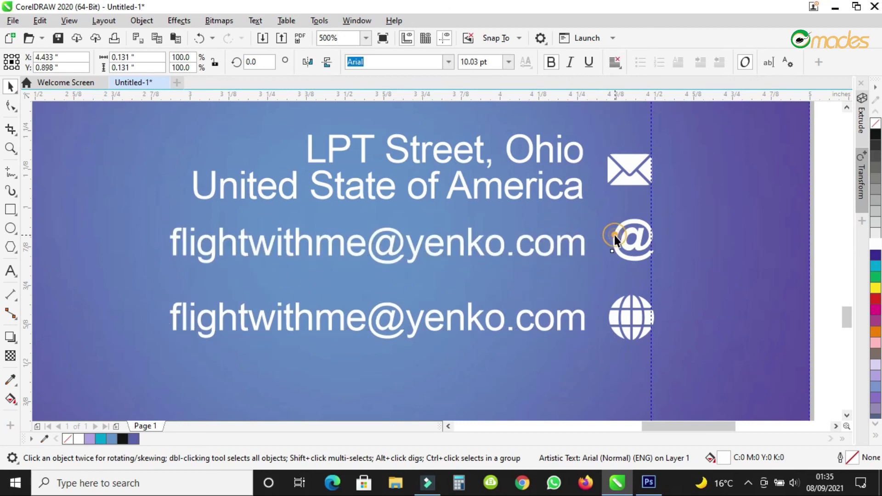
left_click(611, 313)
left_click_drag(604, 349, 609, 341)
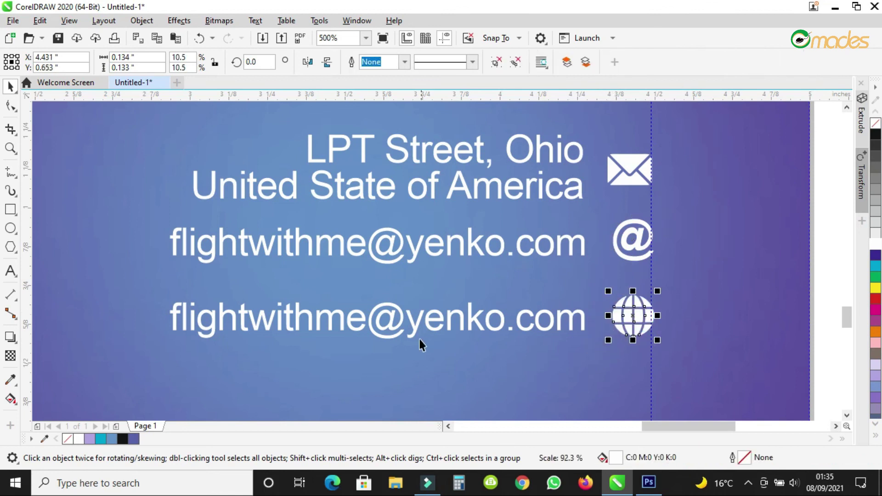
left_click(171, 319)
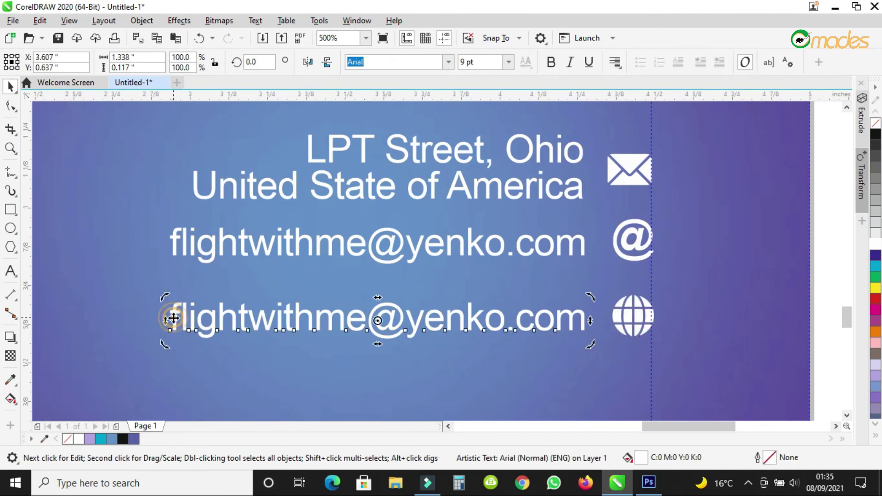
double_click(171, 320)
type("www")
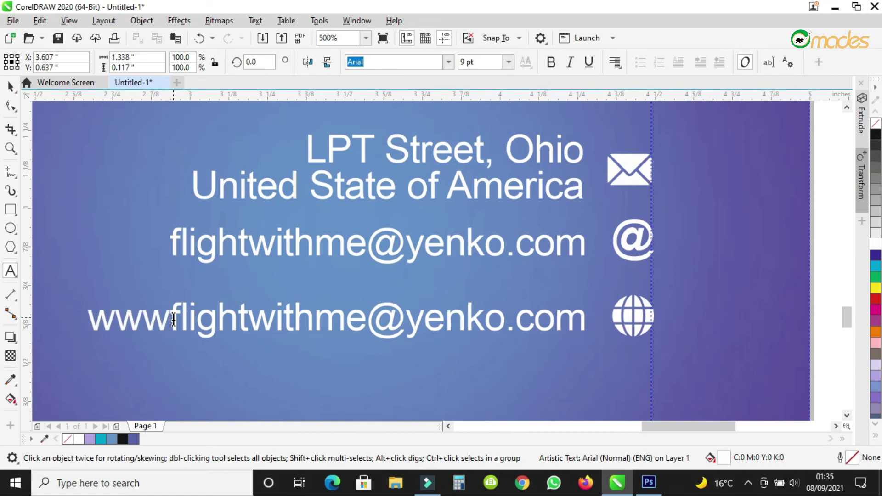
type(".")
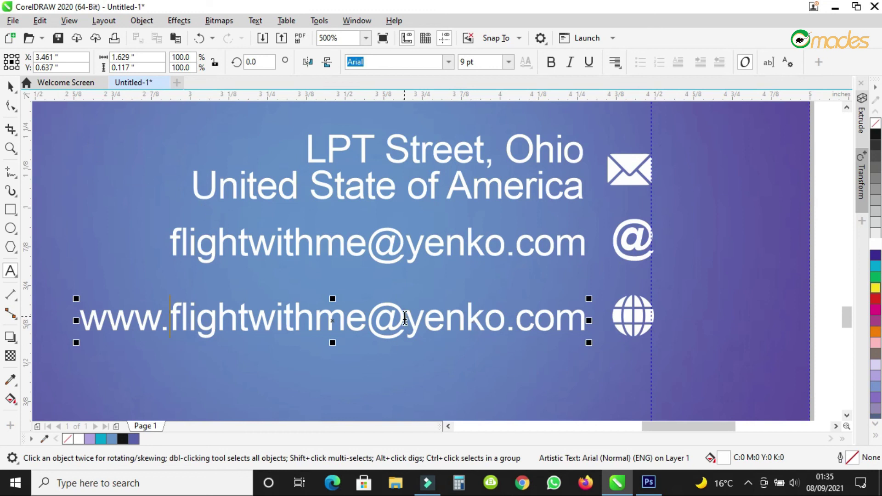
left_click_drag(366, 318, 404, 318)
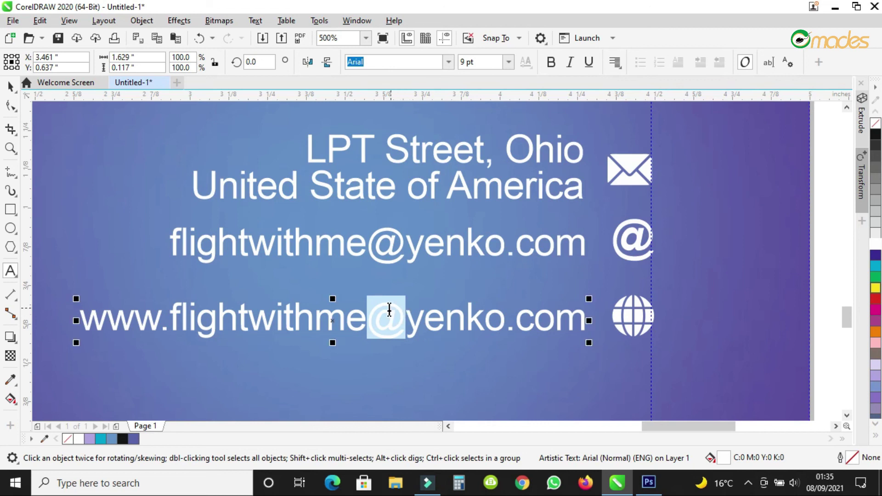
key("Delete")
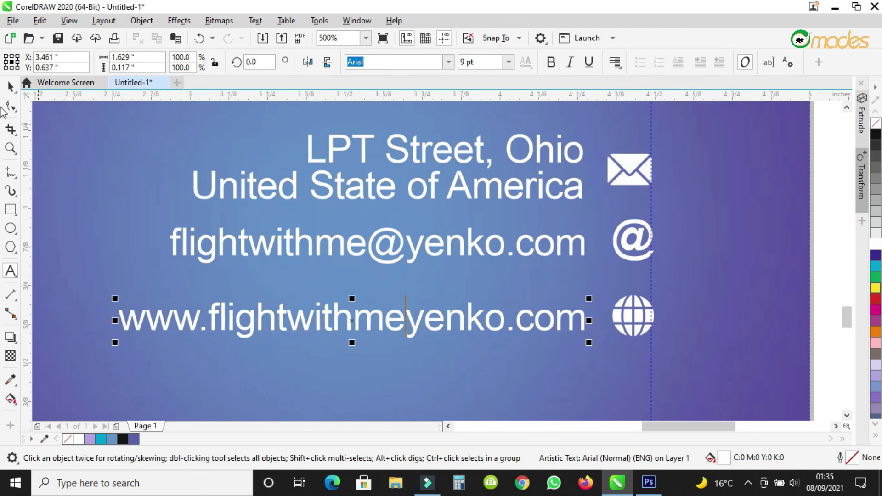
Reposition the email line together with its @ icon.
left_click(9, 87)
scroll(633, 211, "down", 2)
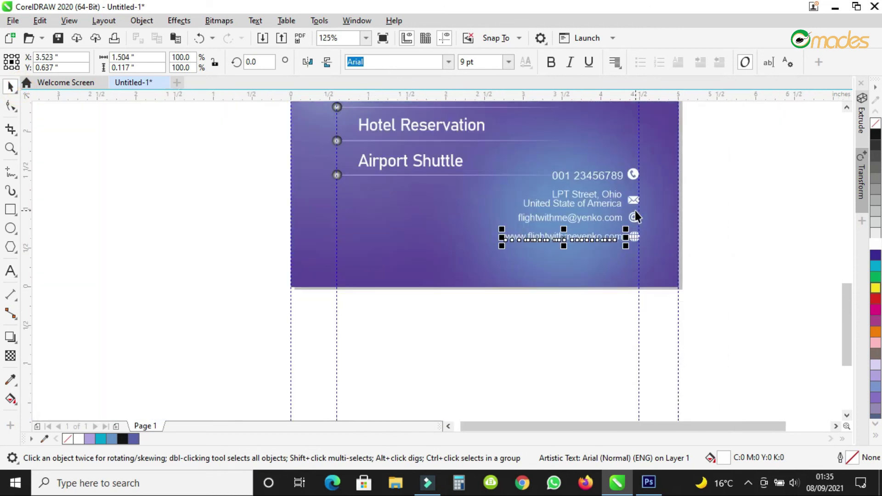
scroll(626, 210, "up", 1)
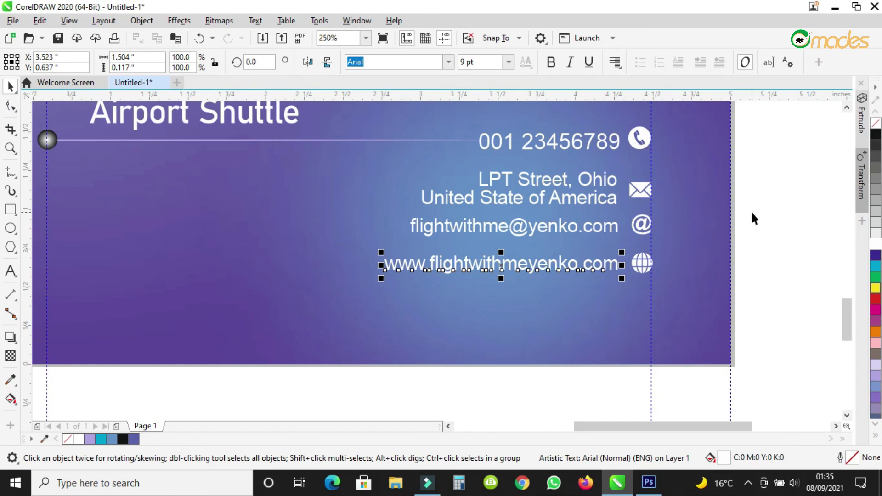
left_click_drag(768, 213, 445, 230)
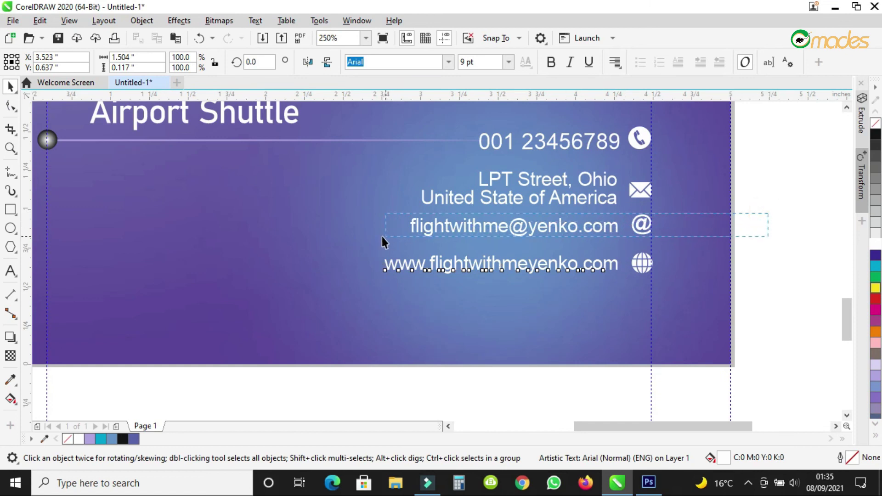
left_click_drag(382, 236, 383, 237)
left_click_drag(530, 229, 534, 231)
scroll(661, 298, "down", 1)
left_click(692, 342)
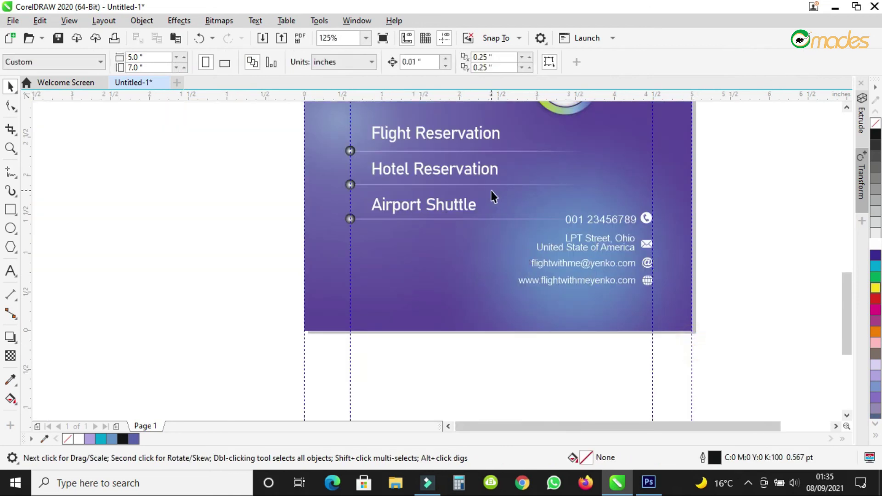
Move the services list group higher on the card.
scroll(499, 215, "down", 1)
scroll(499, 198, "up", 1)
left_click_drag(296, 175, 656, 285)
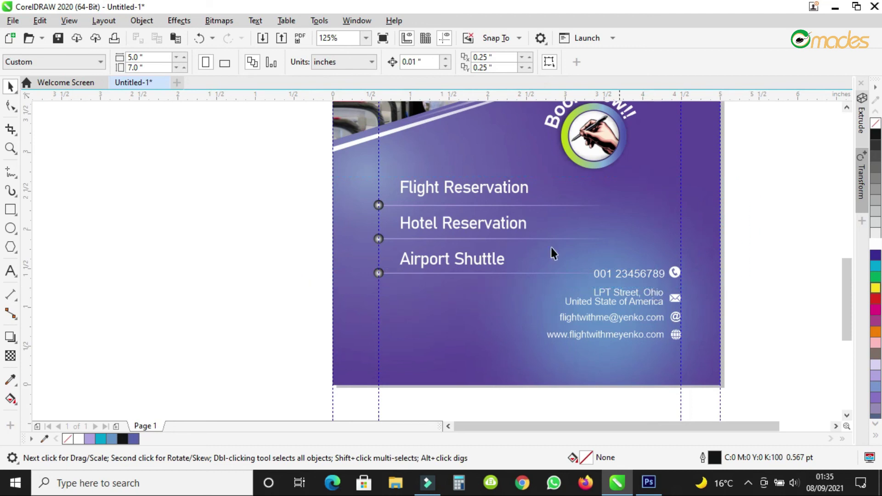
left_click(472, 192)
left_click_drag(528, 228, 528, 203)
left_click(746, 210)
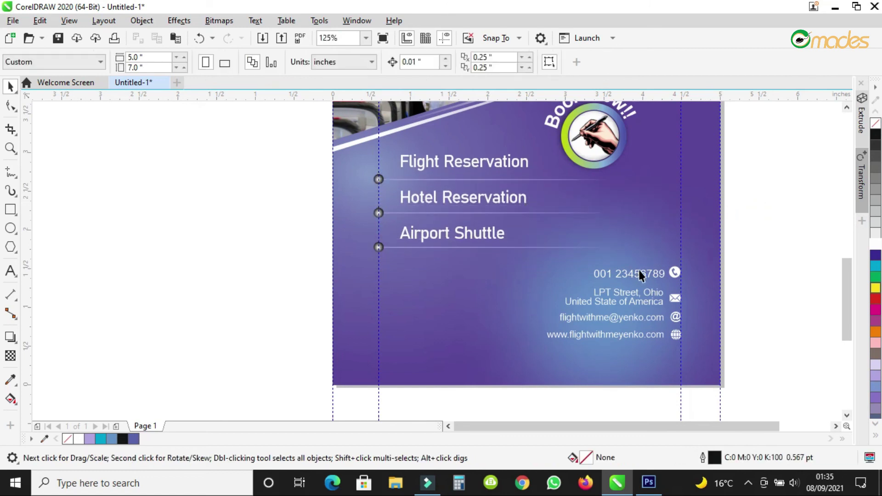
scroll(667, 317, "up", 2)
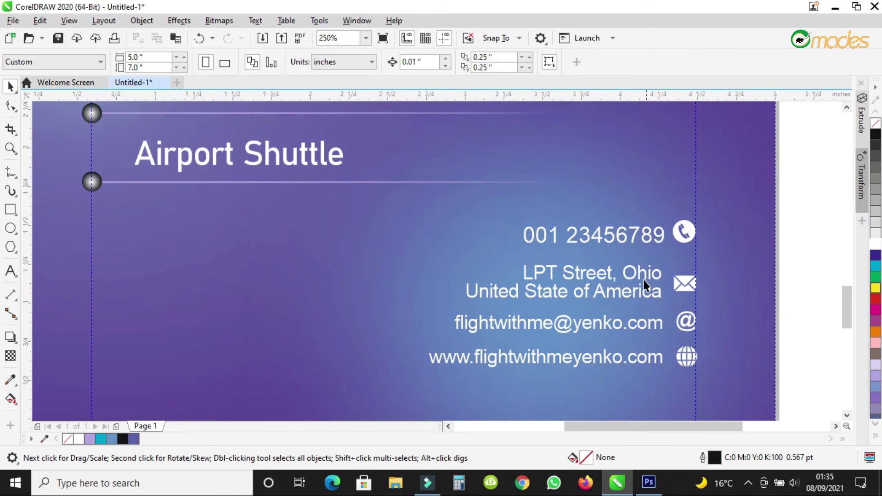
Make the phone number bold, enlarge it to about 14.3 pt, and align it.
left_click(630, 238)
left_click(626, 241)
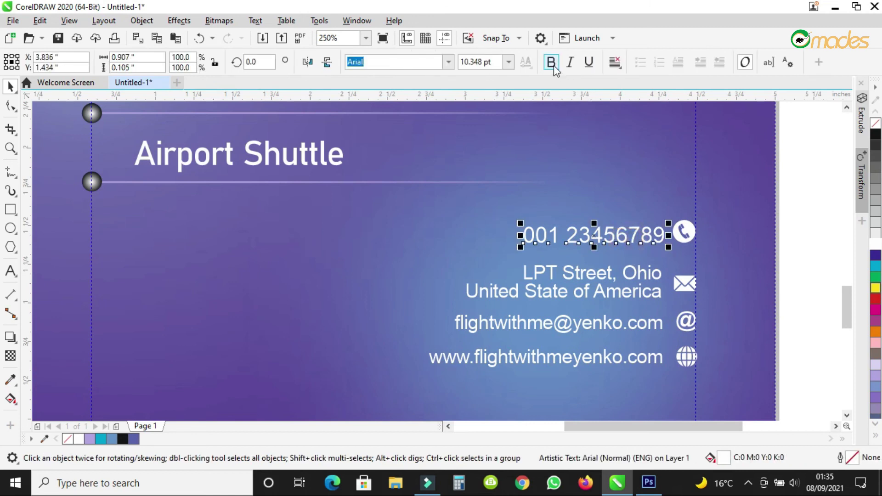
key("ctrl+b")
left_click_drag(521, 223, 467, 213)
left_click_drag(585, 230, 586, 236)
scroll(737, 291, "down", 2)
left_click(754, 306)
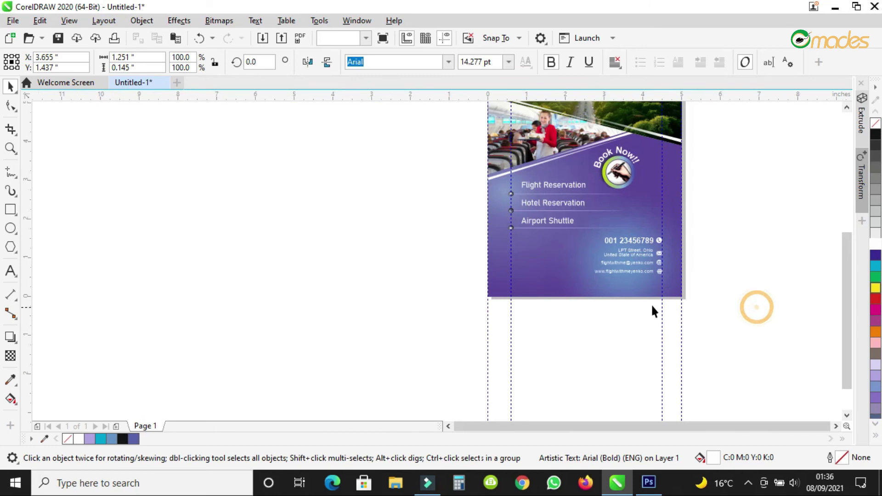
scroll(651, 305, "up", 1)
scroll(574, 297, "up", 1)
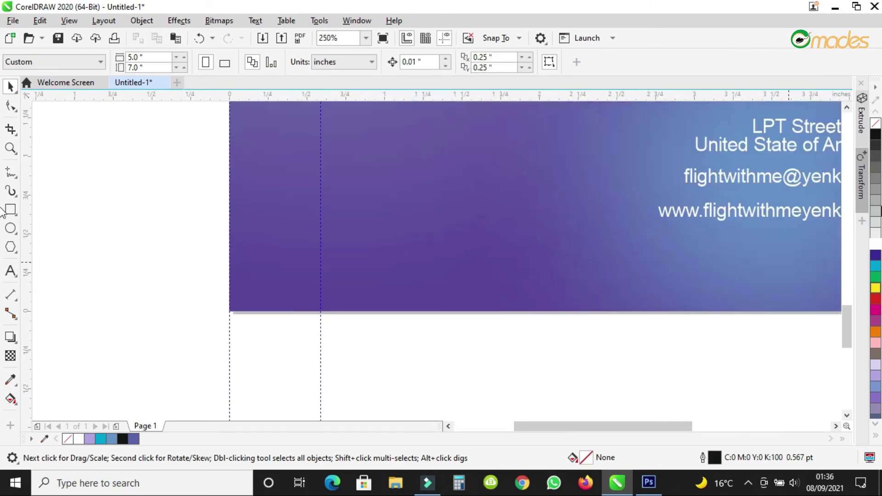
Type 'Let's Go' on the card's lower-left, then change it to 'Let's fly'.
left_click(10, 271)
left_click(297, 219)
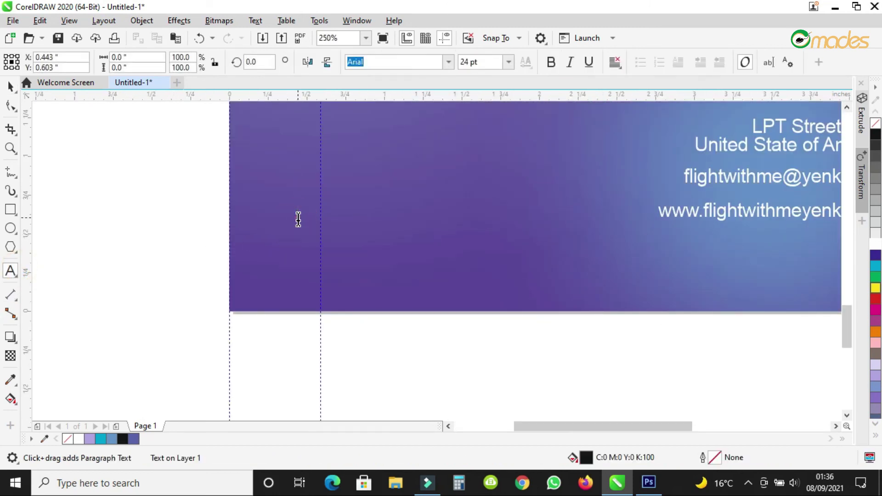
type("Let")
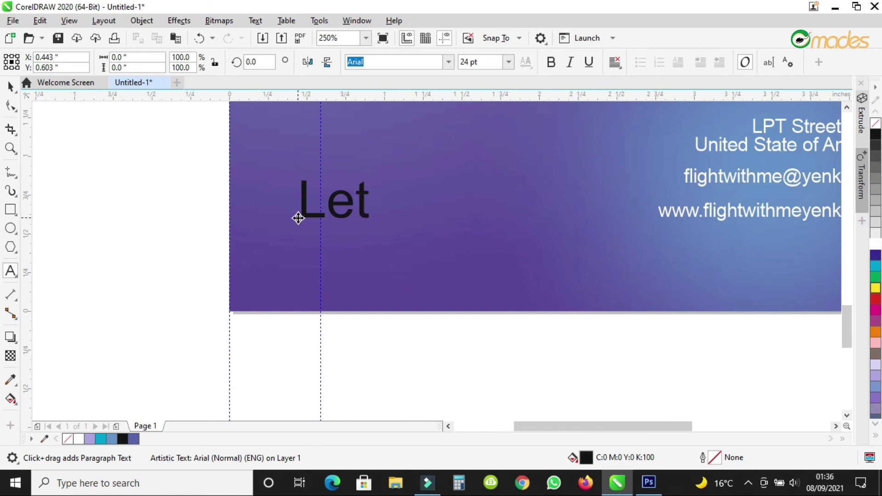
type("'s ")
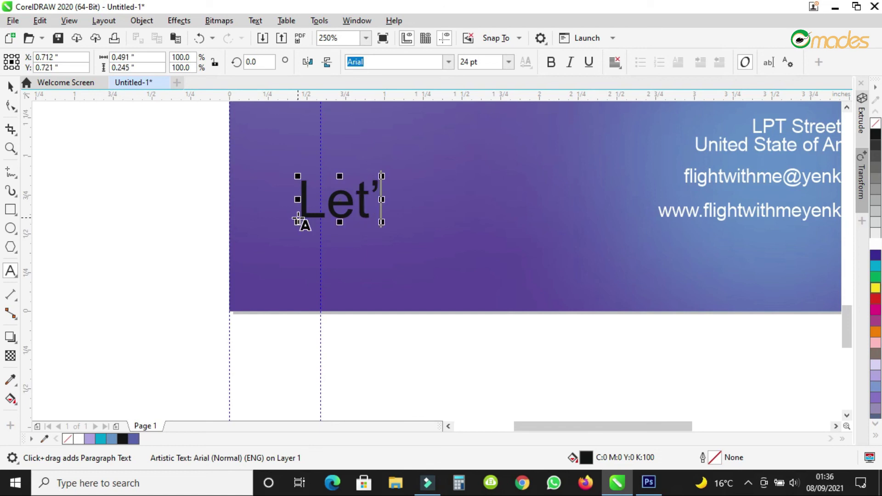
type("Go")
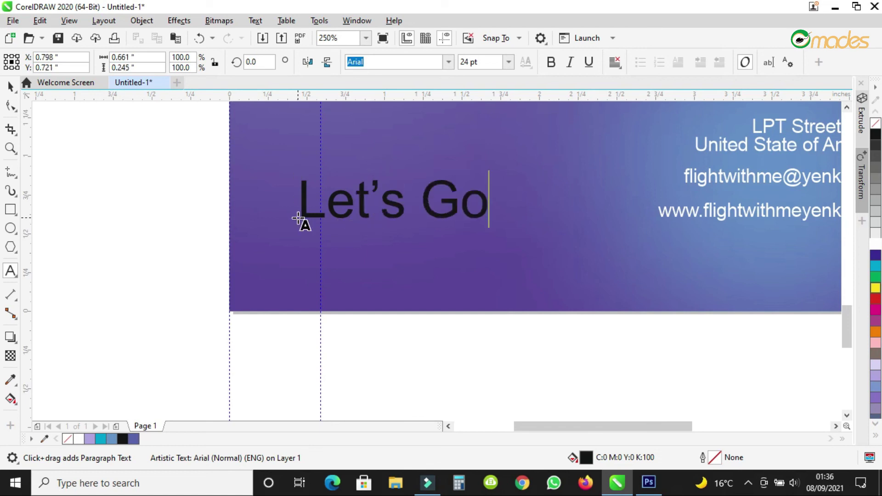
left_click_drag(422, 197, 559, 201)
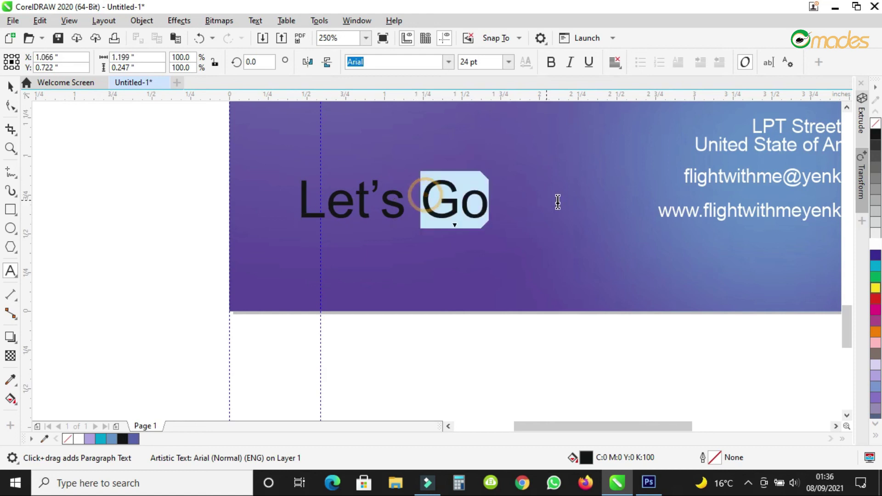
type("fly")
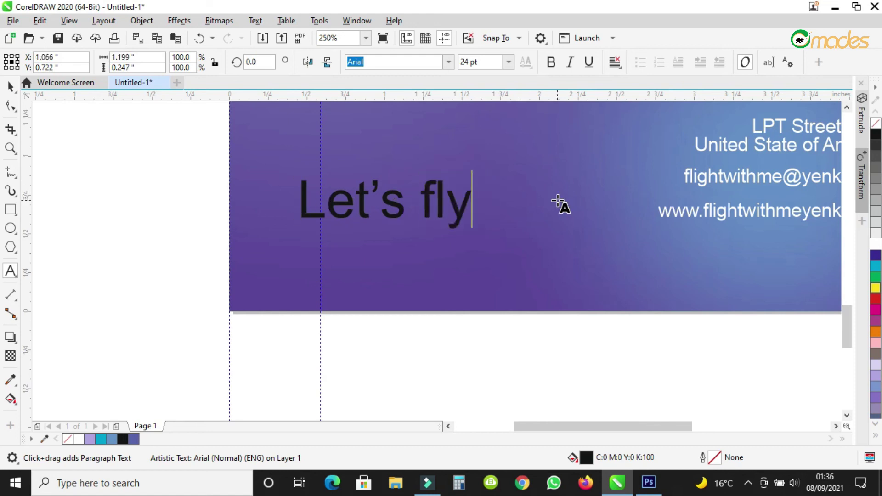
Set the Let's fly text in the Scriptina font.
left_click(10, 86)
left_click(389, 64)
type("Script MT Bold")
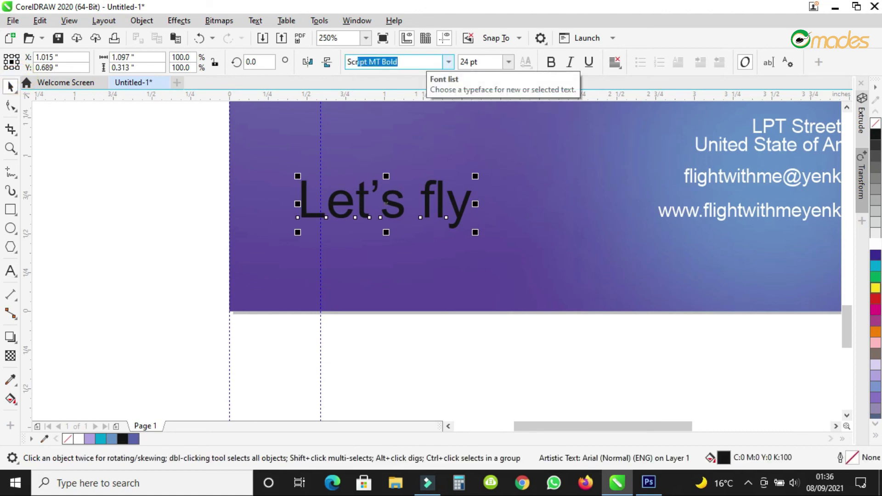
key("Return")
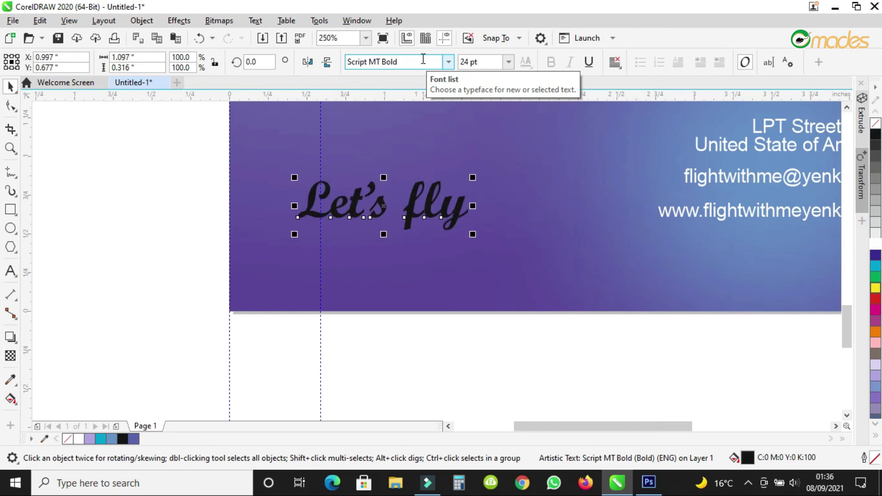
left_click(429, 60)
type("Scri")
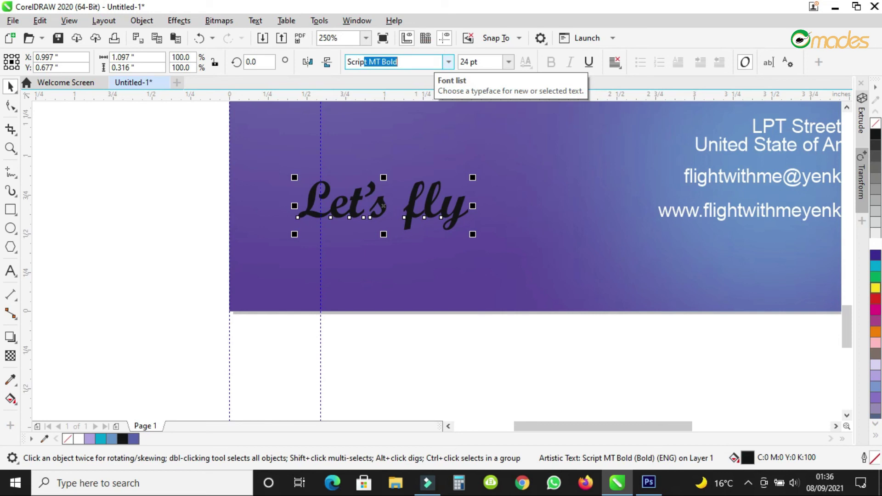
type("pti")
key("Return")
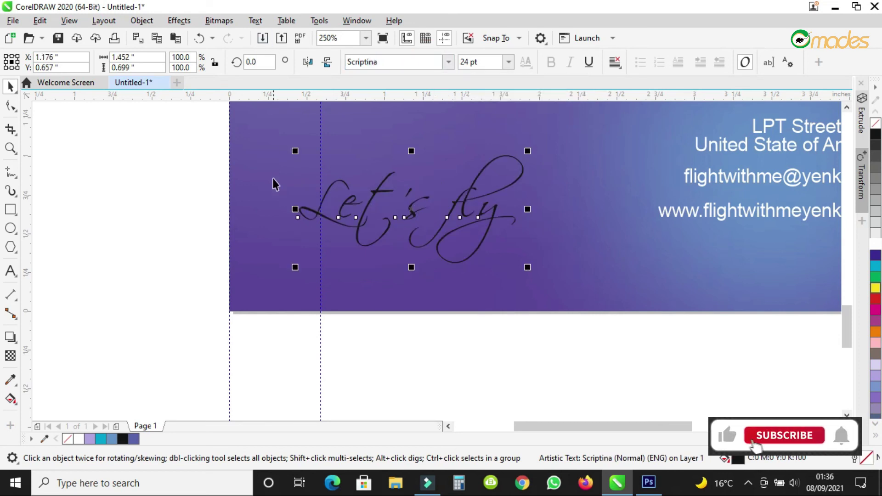
Resize Let's fly to about 46 pt, colour it white, and place it beside the contact lines.
scroll(274, 183, "down", 2)
left_click_drag(403, 166, 612, 181)
left_click_drag(449, 256, 417, 241)
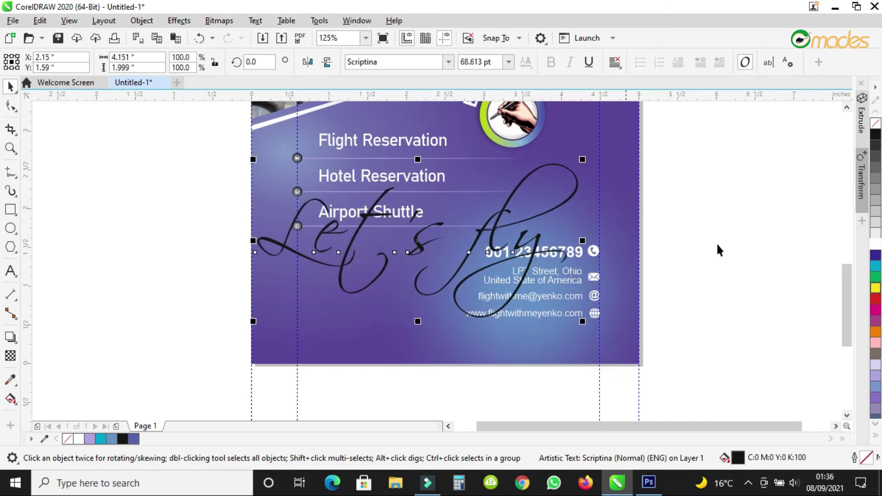
left_click(875, 244)
left_click_drag(417, 240, 418, 248)
left_click_drag(585, 165, 521, 211)
left_click_drag(366, 275, 370, 288)
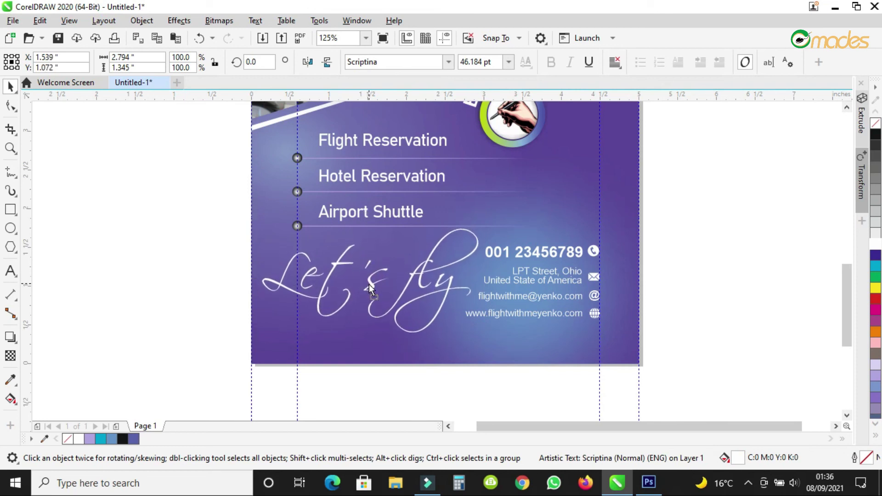
Fade the Let's fly text to 83 transparency.
left_click(10, 356)
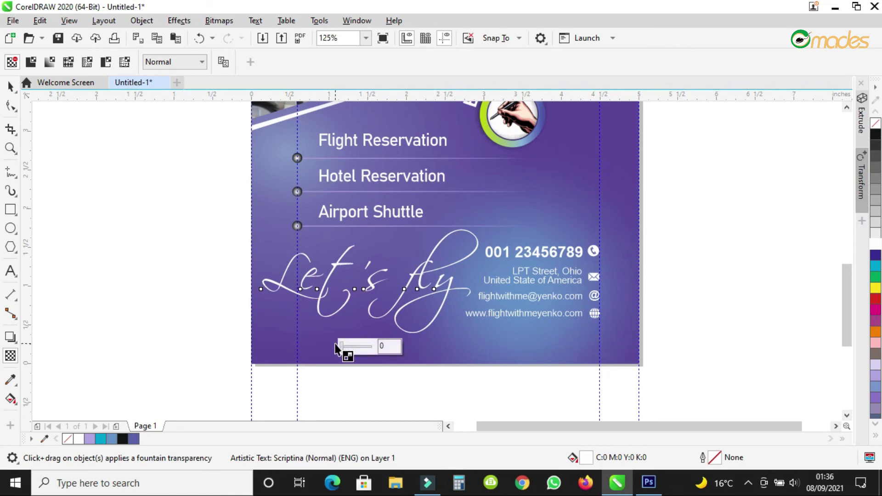
left_click_drag(342, 346, 369, 349)
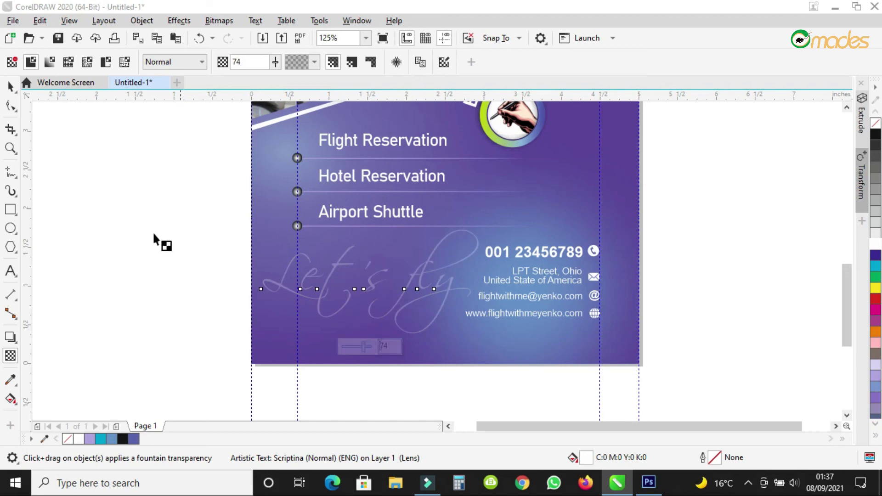
left_click(365, 348)
left_click_drag(365, 347, 367, 350)
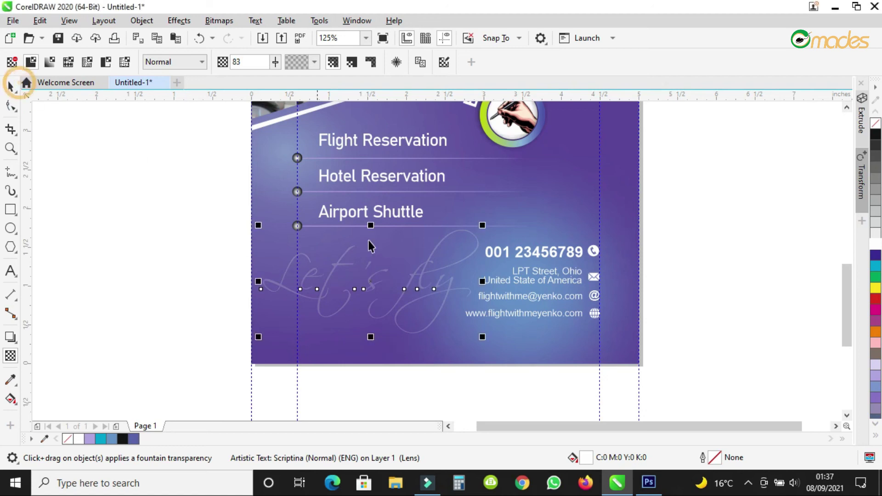
left_click(10, 86)
scroll(471, 344, "down", 2)
scroll(507, 366, "down", 4)
left_click(629, 315)
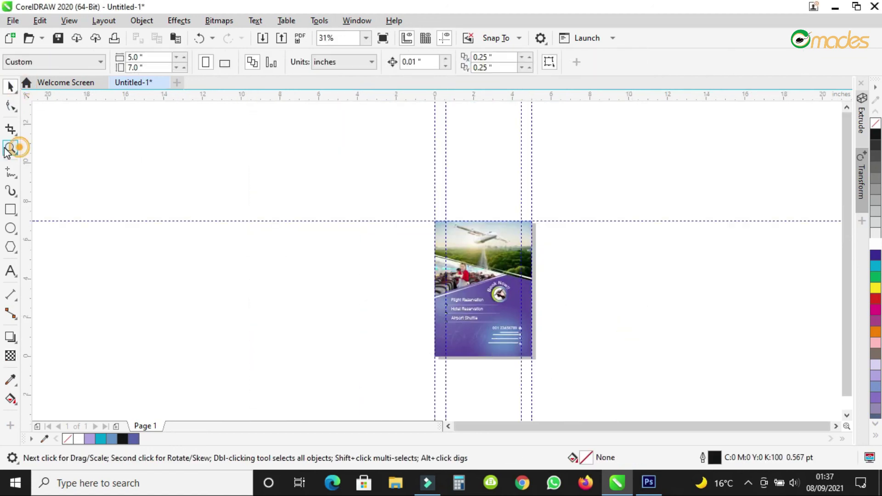
Zoom to fit the page and check the flyer in full-screen preview.
left_click(10, 148)
left_click_drag(433, 219, 536, 359)
left_click(382, 38)
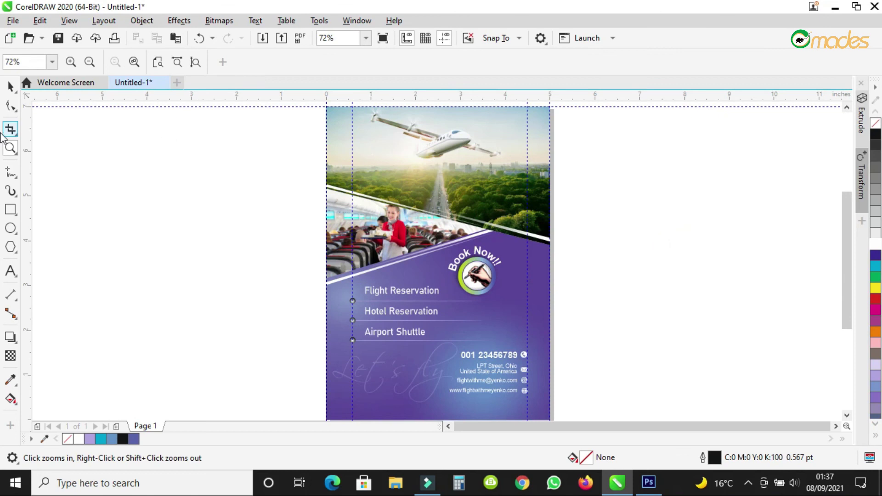
Place a copy of the Let's fly text onto the forest photo.
left_click(11, 85)
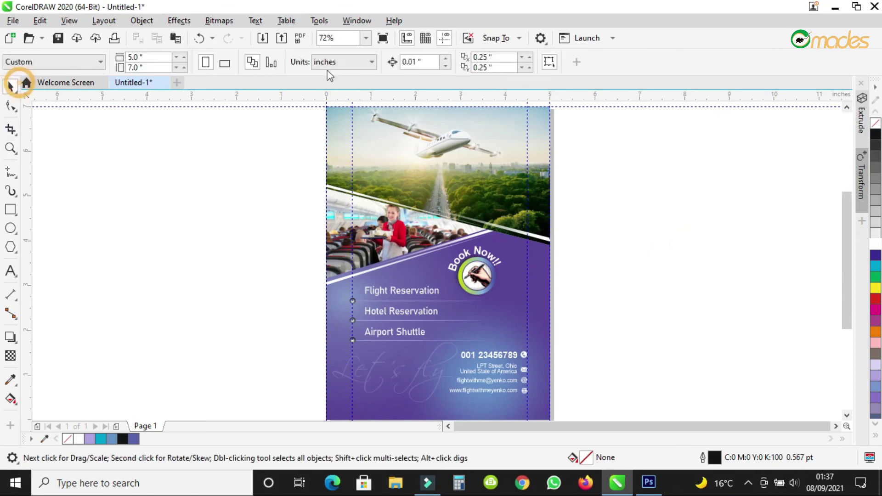
left_click(428, 370)
left_click_drag(396, 373, 479, 184)
scroll(480, 184, "up", 2)
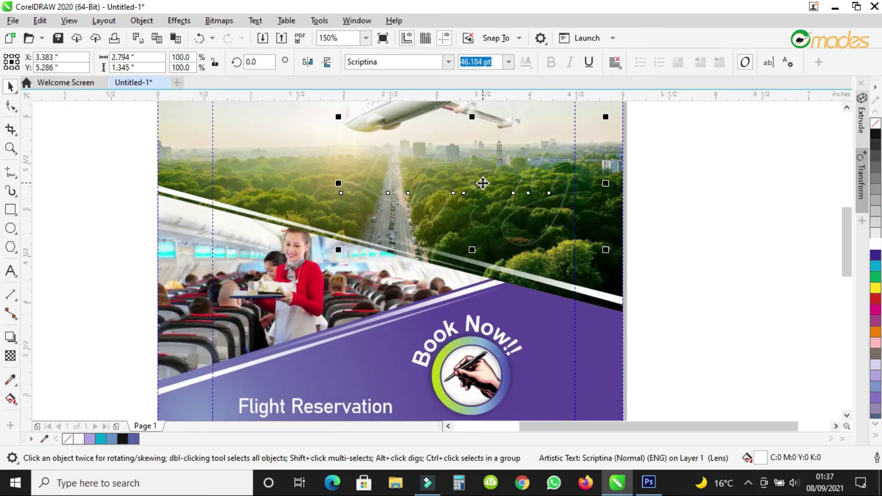
Set the photo's Let's fly copy to 72 transparency and move it slightly.
left_click(10, 356)
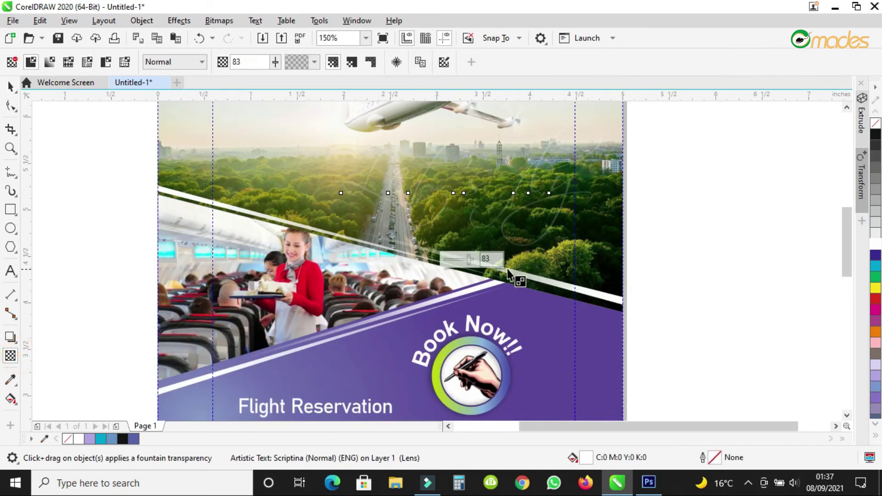
left_click_drag(469, 260, 465, 261)
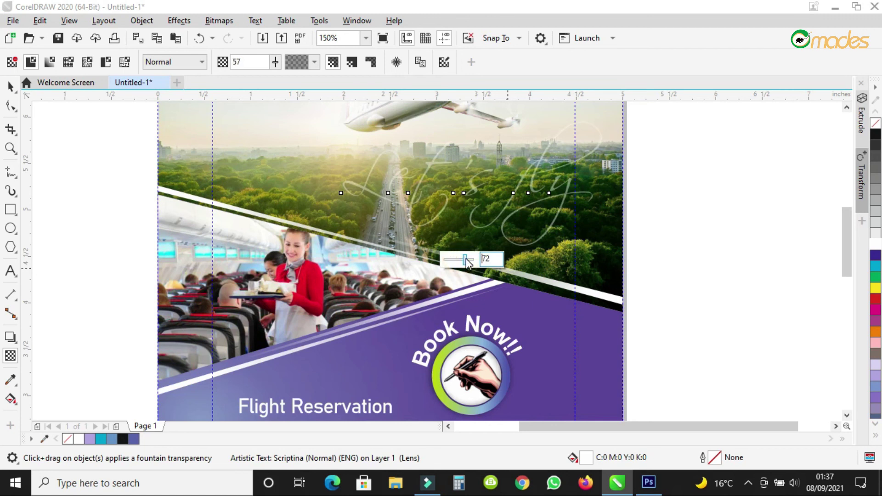
left_click(11, 86)
left_click_drag(465, 185, 487, 191)
scroll(464, 196, "down", 2)
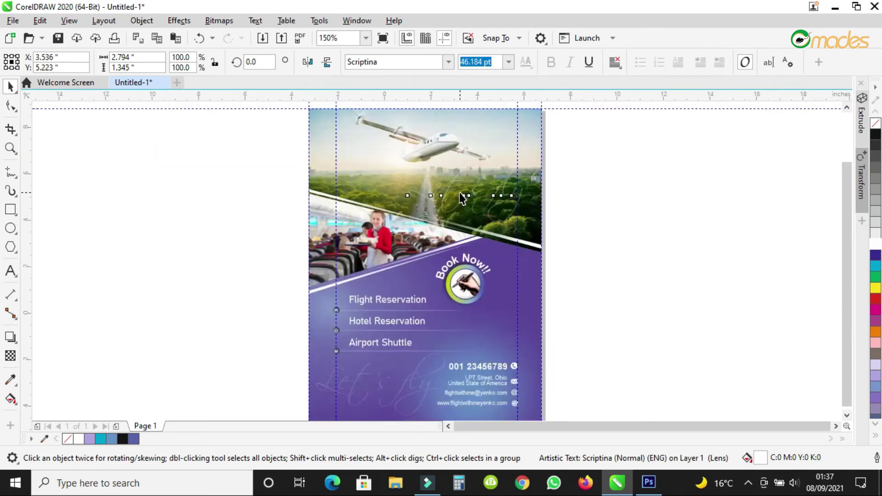
left_click(626, 246)
scroll(465, 193, "up", 2)
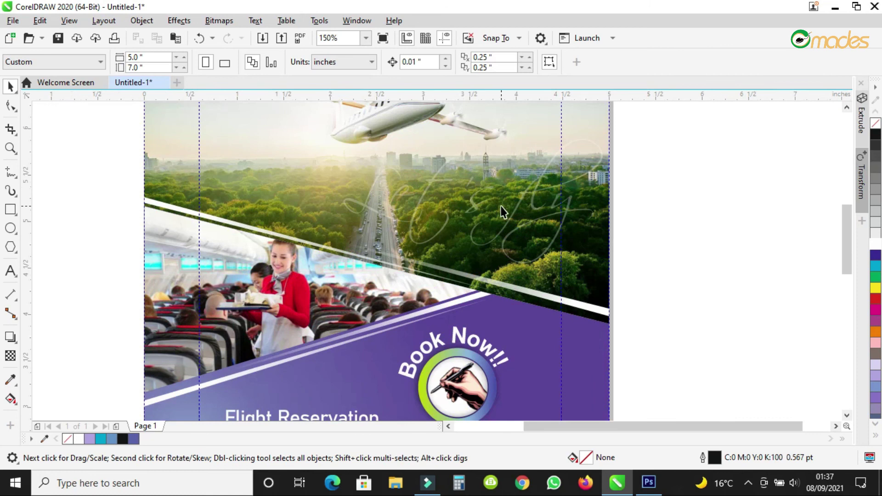
scroll(502, 211, "down", 1)
left_click(10, 148)
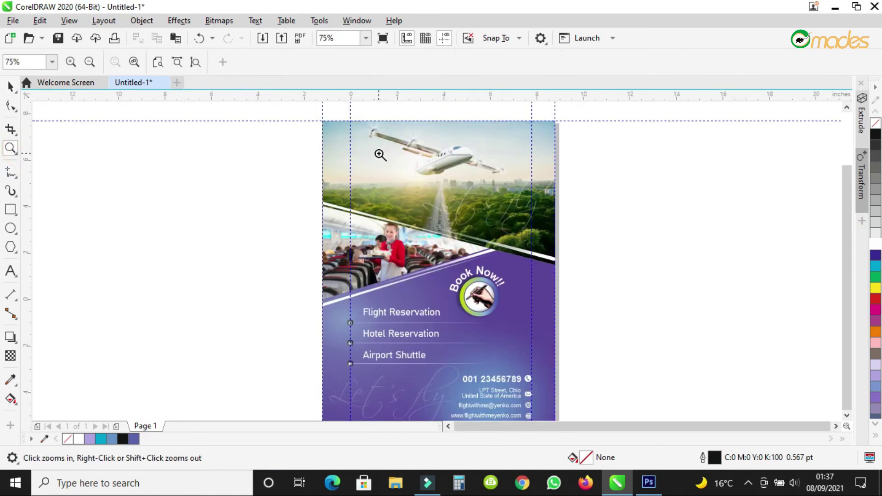
Zoom to fit the page and view the finished flyer with both Let's fly scripts full-screen.
right_click(379, 152)
left_click_drag(347, 136, 470, 301)
left_click(382, 38)
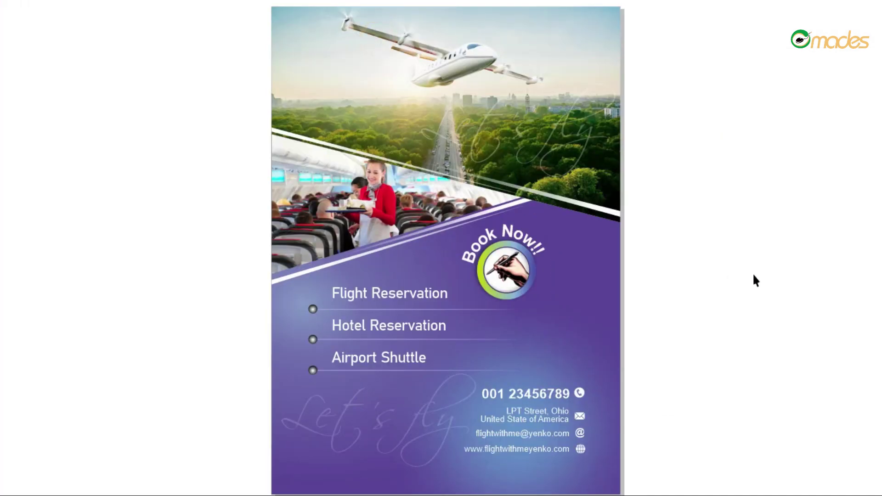